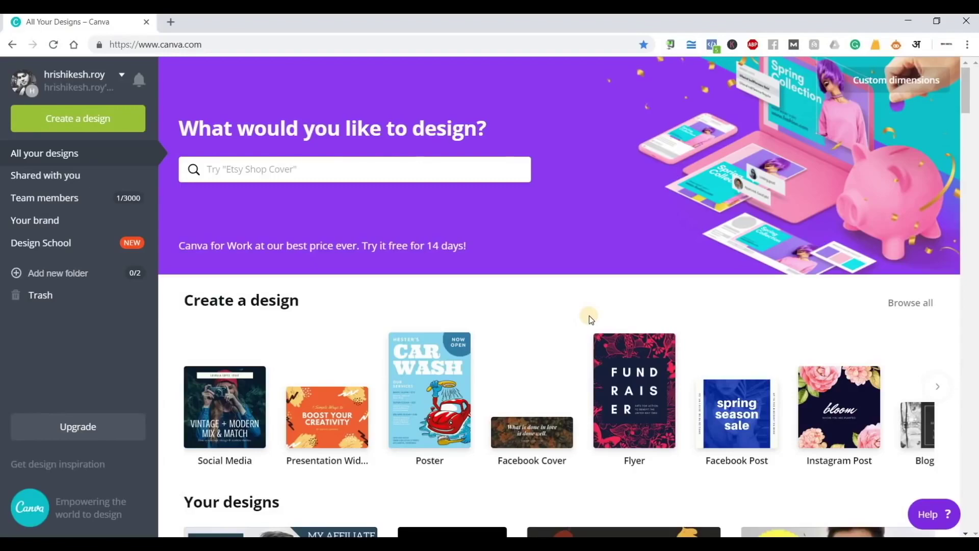
Switch to the Notepad notes and add the line "Sign Up..." below "Canva.com", leaving a blank line between them
{"action": "key", "text": "alt+Tab"}
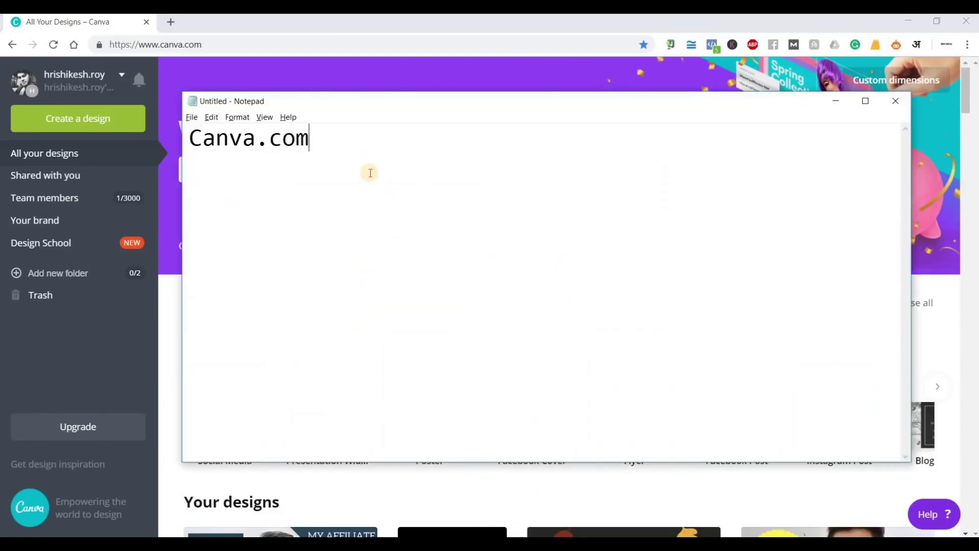
{"action": "key", "text": "ctrl+a"}
{"action": "left_click", "coordinate": [454, 187]}
{"action": "key", "text": "Return"}
{"action": "key", "text": "Return"}
{"action": "type", "text": "Sign"}
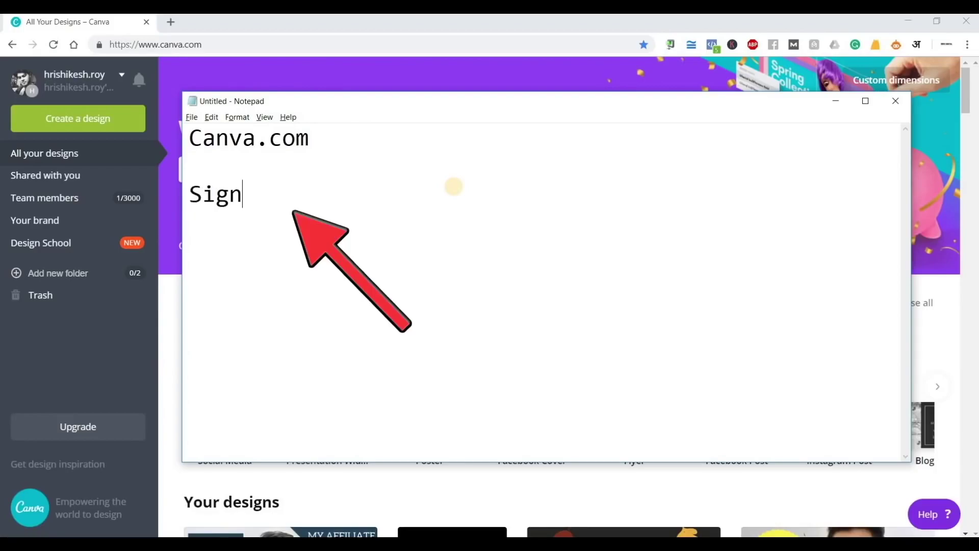
{"action": "type", "text": " Up..."}
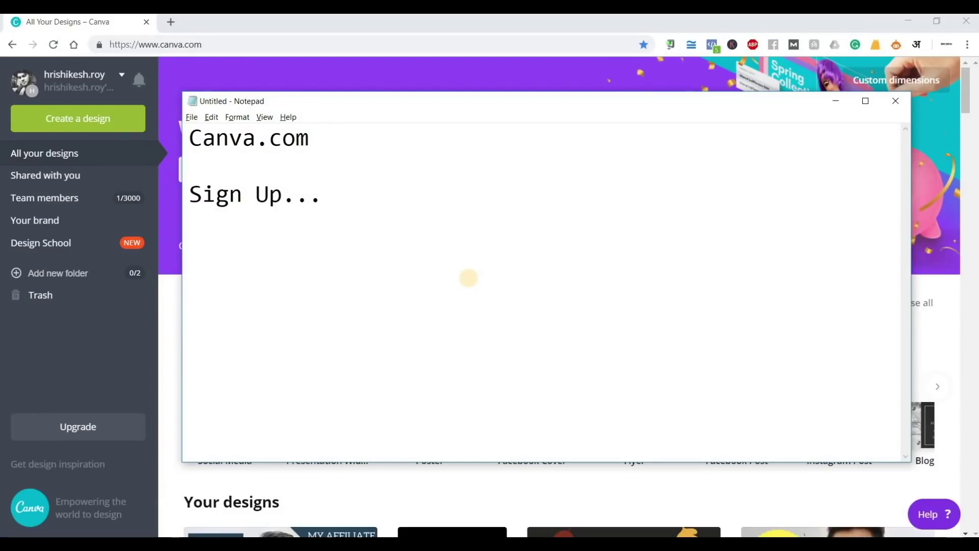
Add the line "SIZE?" below "Sign Up..." in the notes, then minimize Notepad to return to Canva
{"action": "type", "text": "SIZE"}
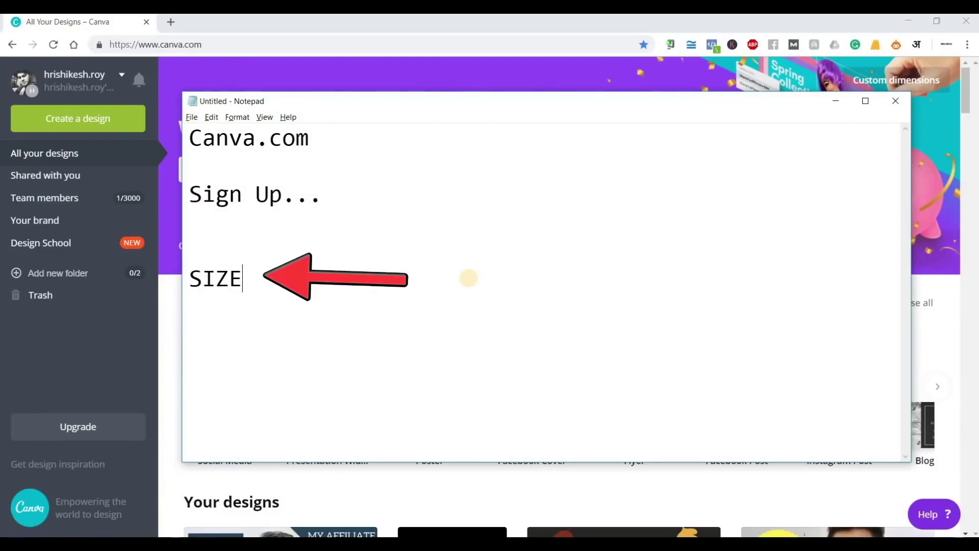
{"action": "type", "text": "?"}
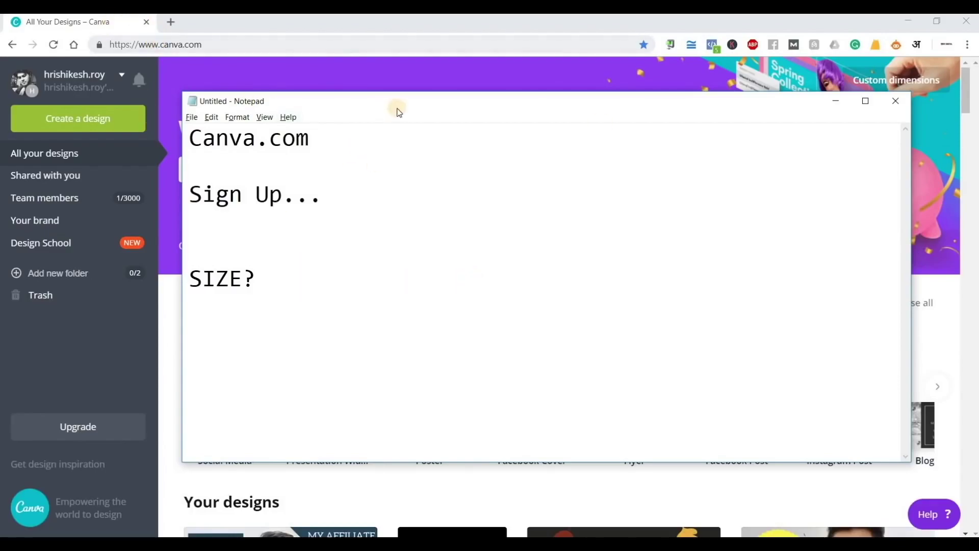
{"action": "left_click", "coordinate": [835, 100]}
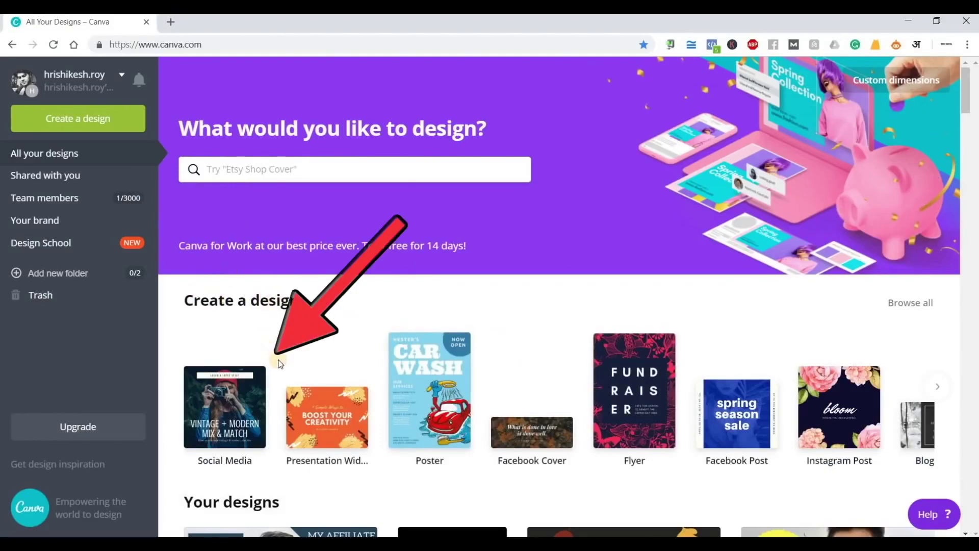
Browse the design types offered under Create a design, from Social Media through to Leaderboard Ad
{"action": "scroll", "coordinate": [202, 369], "scroll_direction": "down", "scroll_amount": 1}
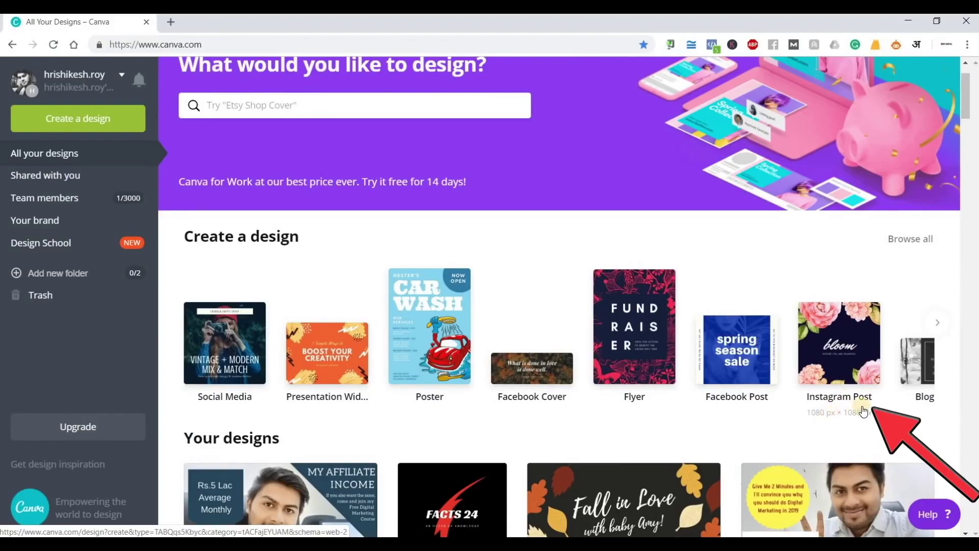
{"action": "left_click", "coordinate": [933, 326]}
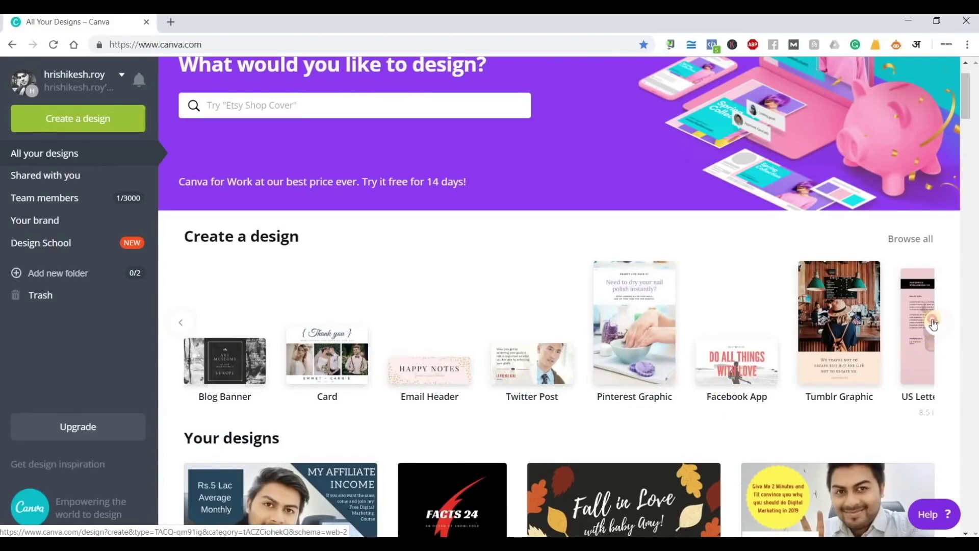
{"action": "left_click", "coordinate": [935, 322]}
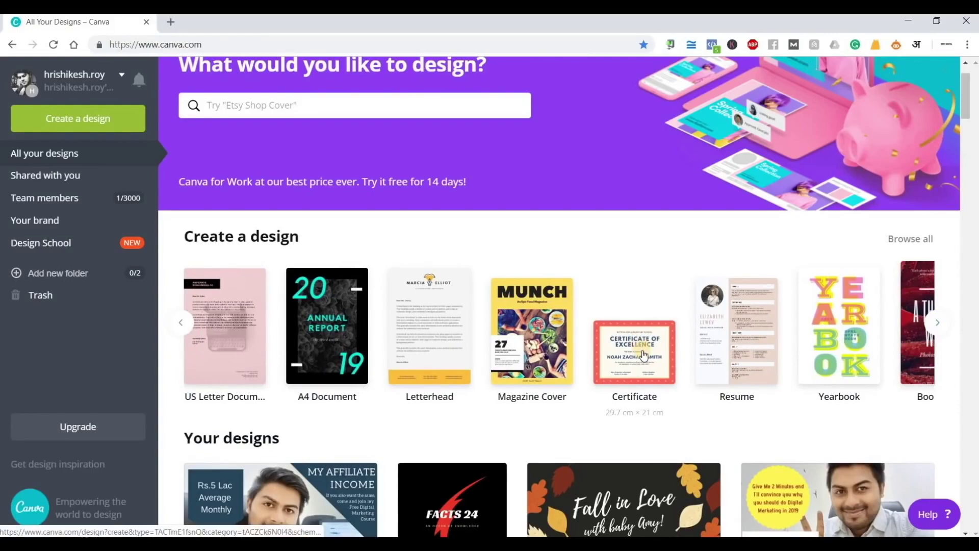
{"action": "left_click", "coordinate": [935, 332]}
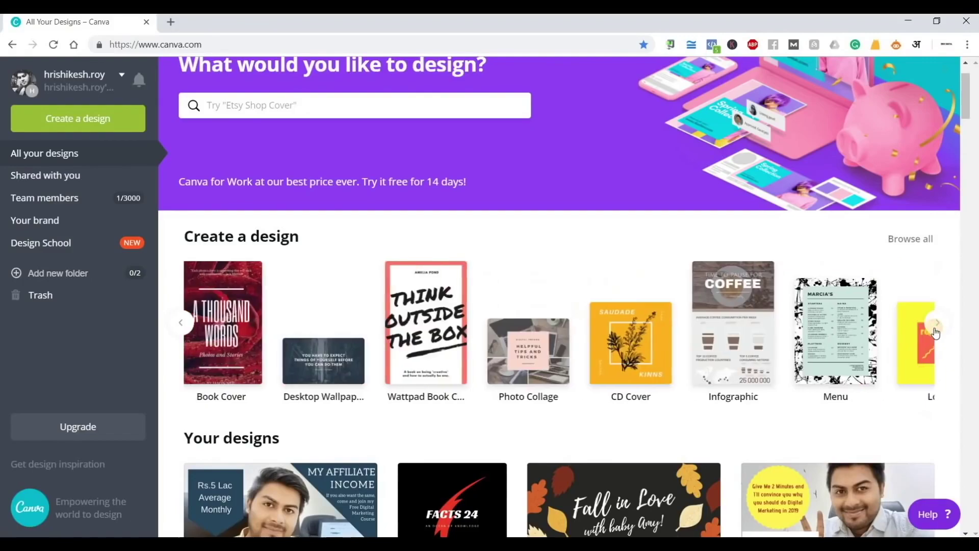
{"action": "left_click", "coordinate": [935, 331]}
{"action": "left_click", "coordinate": [935, 332]}
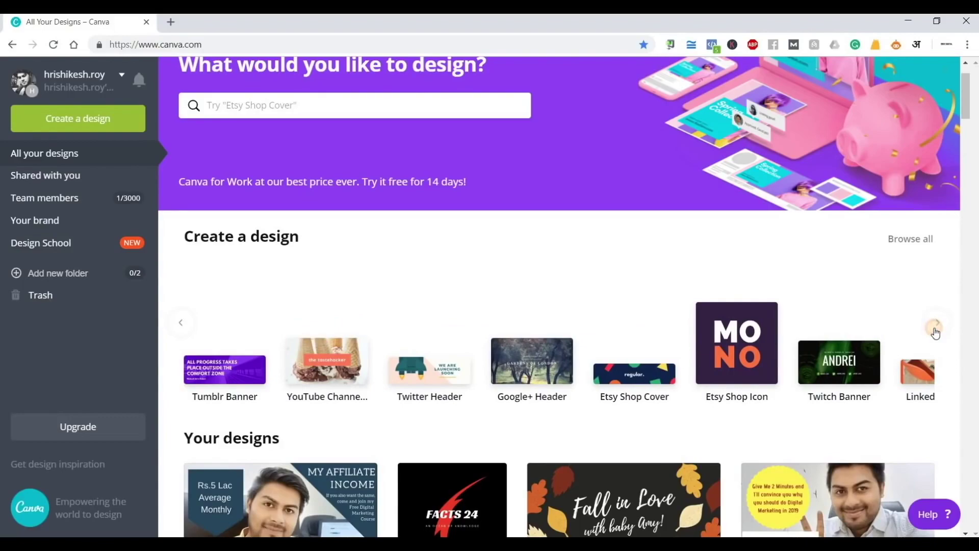
{"action": "left_click", "coordinate": [935, 333]}
{"action": "left_click", "coordinate": [935, 332]}
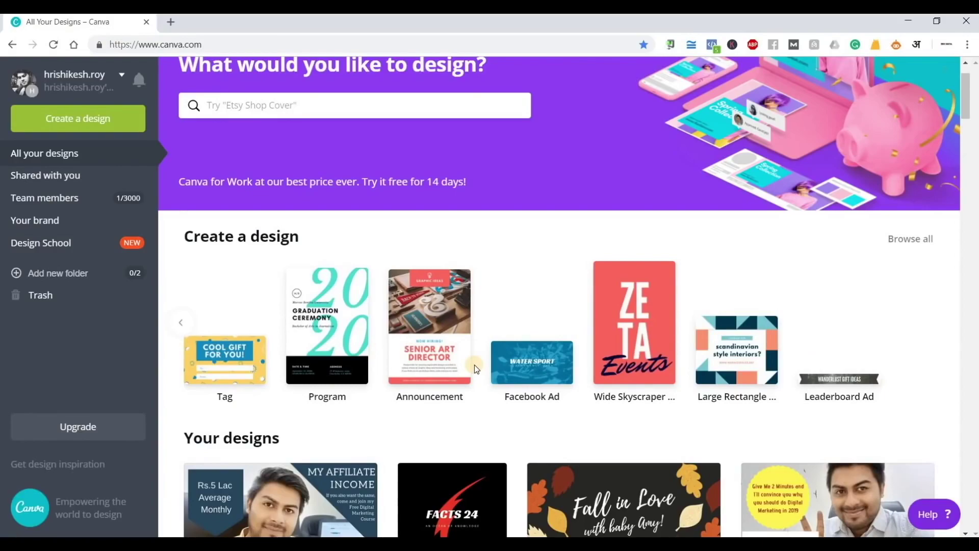
{"action": "left_click", "coordinate": [183, 325]}
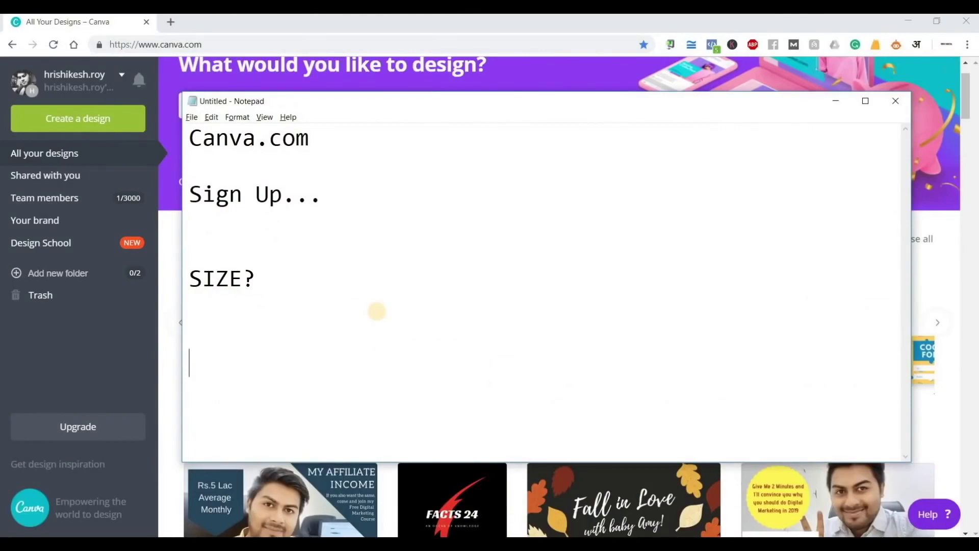
Switch to the Notepad notes and add the line "LOGO" below "SIZE?"
{"action": "type", "text": "OGO"}
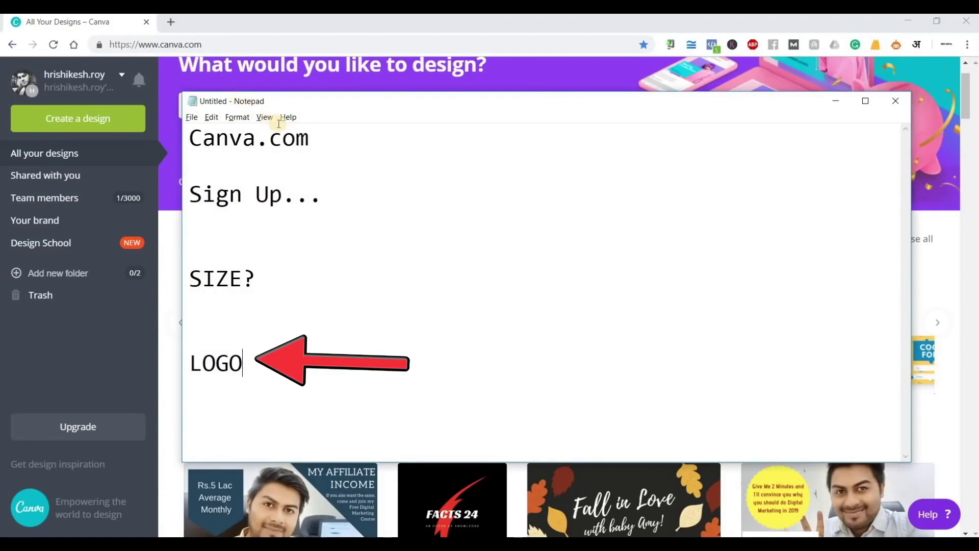
Switch to the browser and open the Google home page in a new tab
{"action": "left_click", "coordinate": [170, 22]}
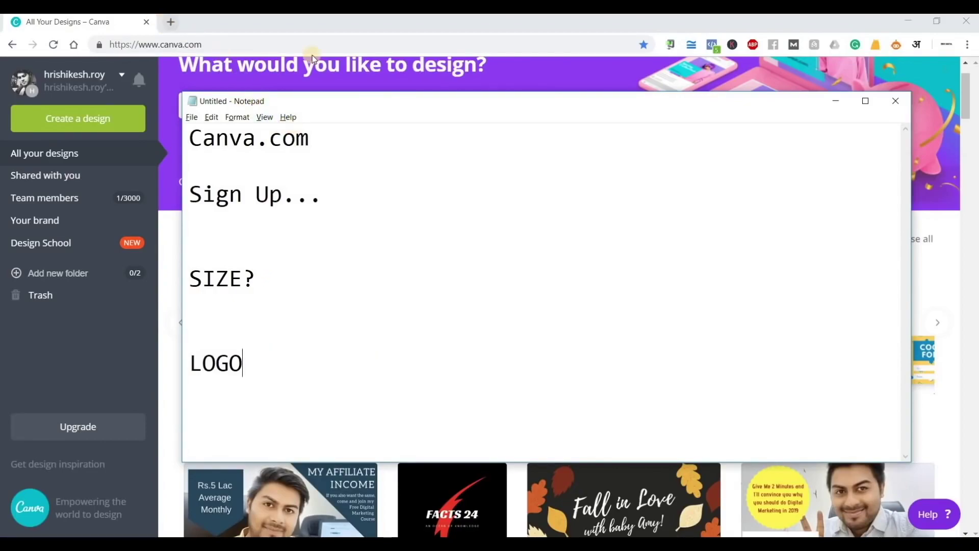
{"action": "type", "text": "Google"}
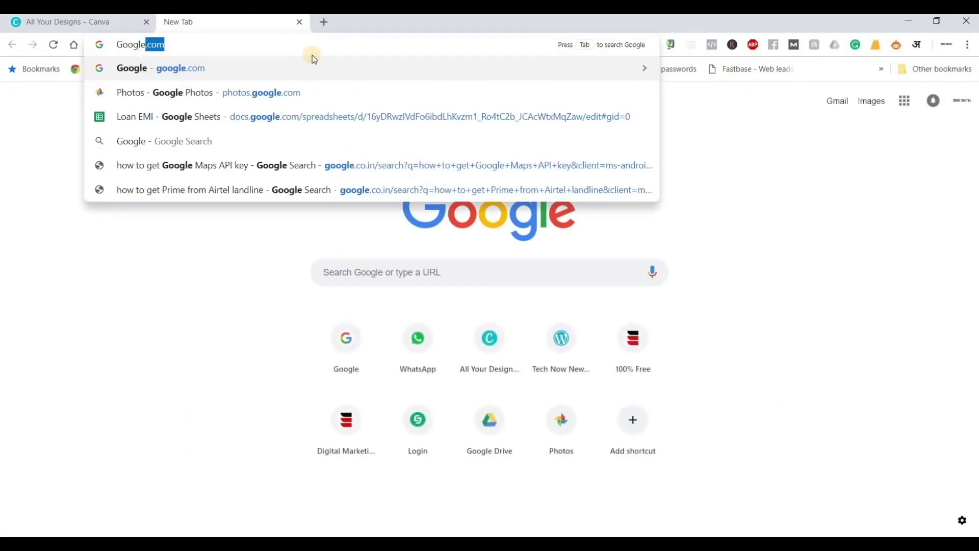
{"action": "key", "text": "Return"}
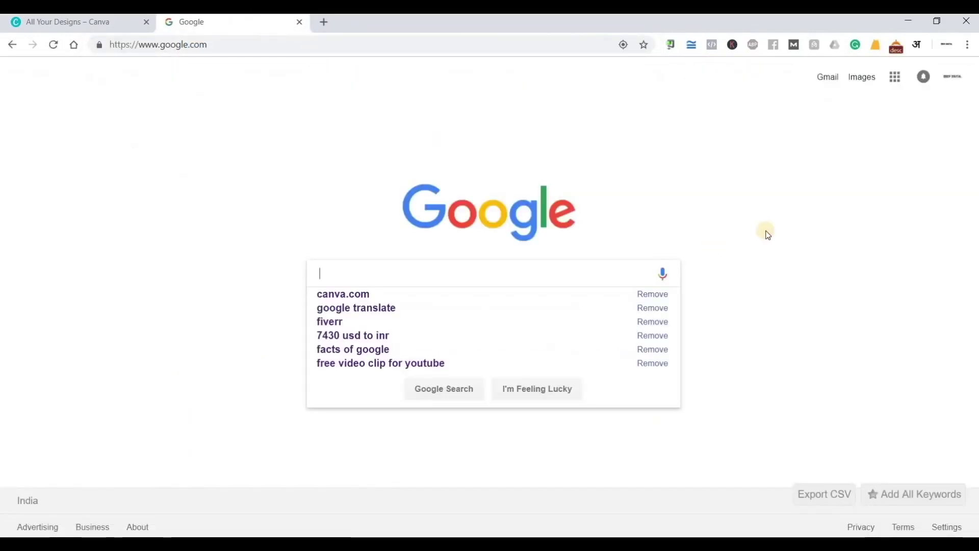
Search Google for "i need a logo" and look through the logo maker and designer results
{"action": "type", "text": "ine"}
{"action": "key", "text": "BackSpace"}
{"action": "key", "text": "BackSpace"}
{"action": "key", "text": "BackSpace"}
{"action": "type", "text": "i need"}
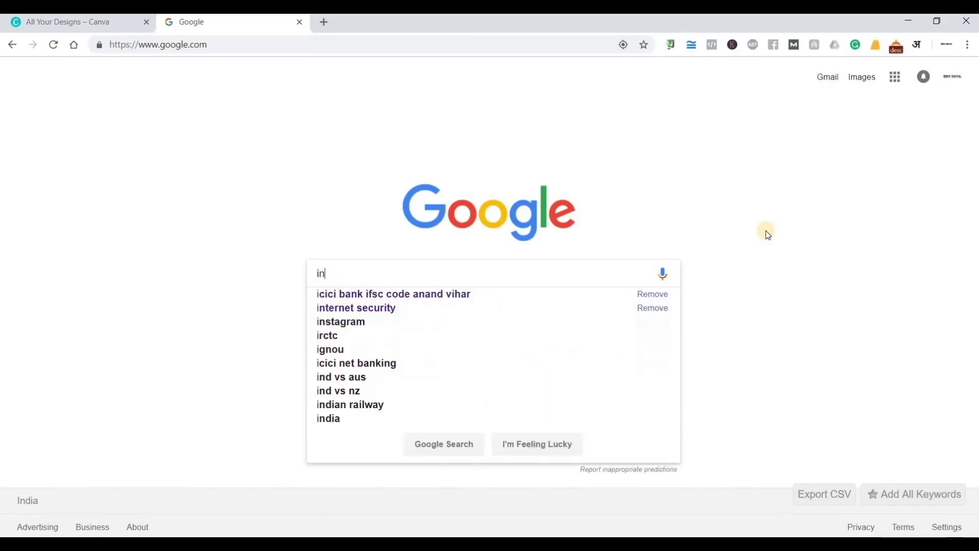
{"action": "type", "text": " a logo"}
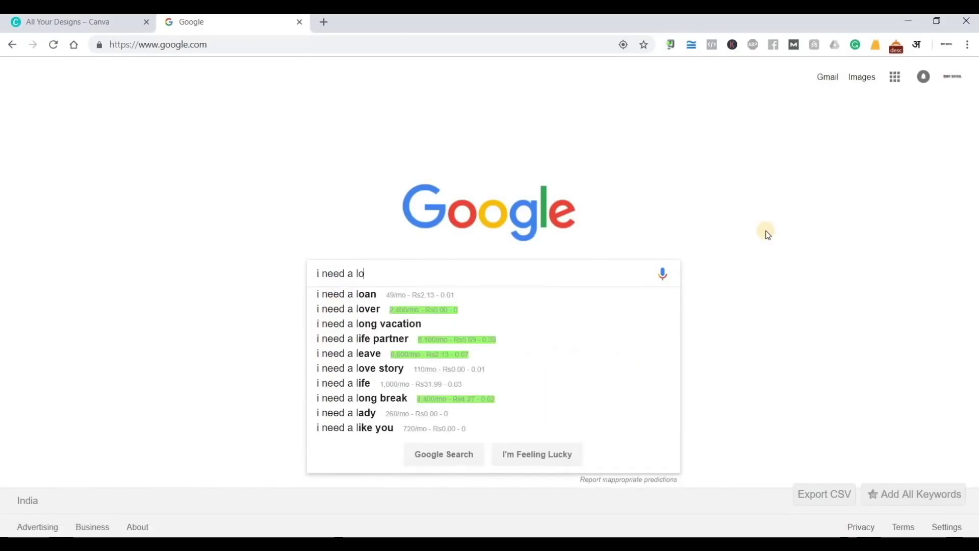
{"action": "key", "text": "Return"}
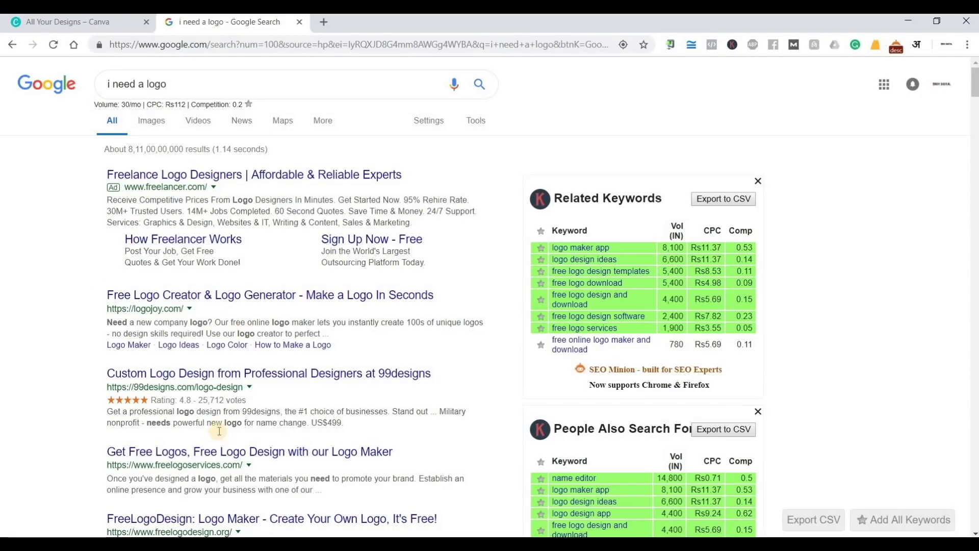
{"action": "scroll", "coordinate": [219, 433], "scroll_direction": "down", "scroll_amount": 3}
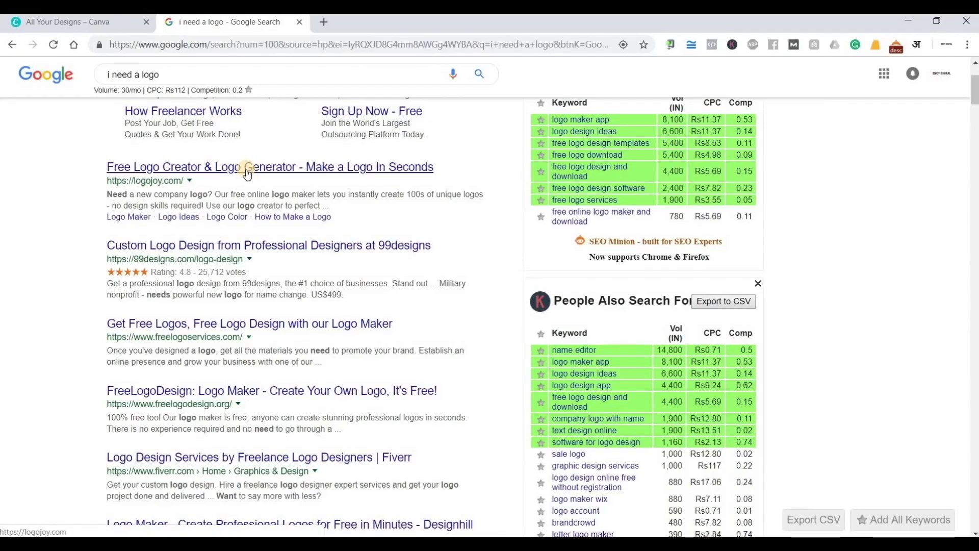
{"action": "scroll", "coordinate": [256, 183], "scroll_direction": "down", "scroll_amount": 3}
{"action": "scroll", "coordinate": [312, 260], "scroll_direction": "down", "scroll_amount": 1}
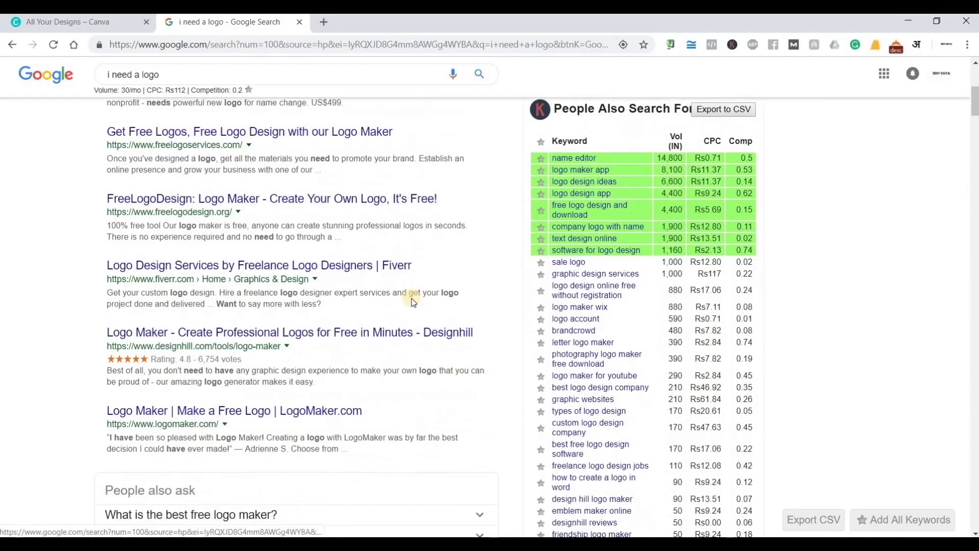
{"action": "scroll", "coordinate": [430, 300], "scroll_direction": "down", "scroll_amount": 5}
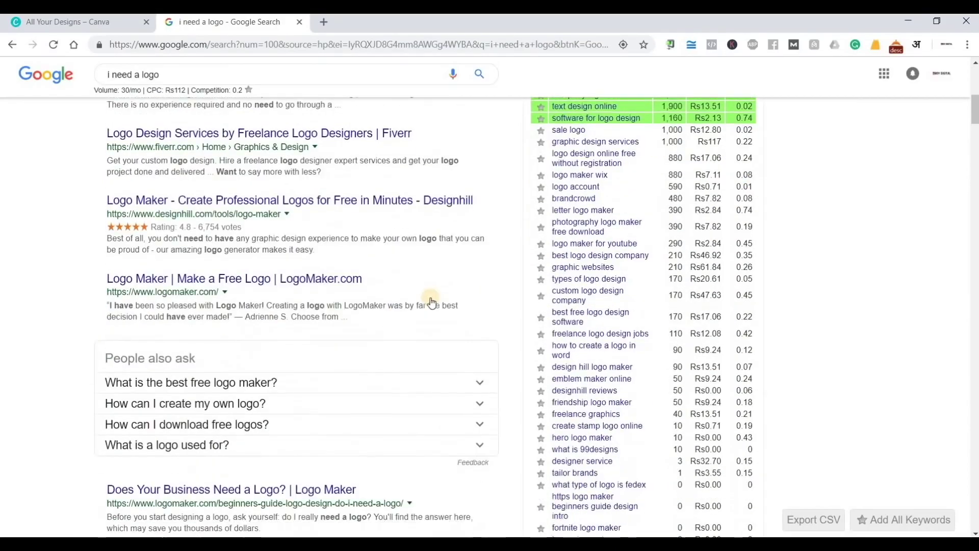
{"action": "key", "text": "Home"}
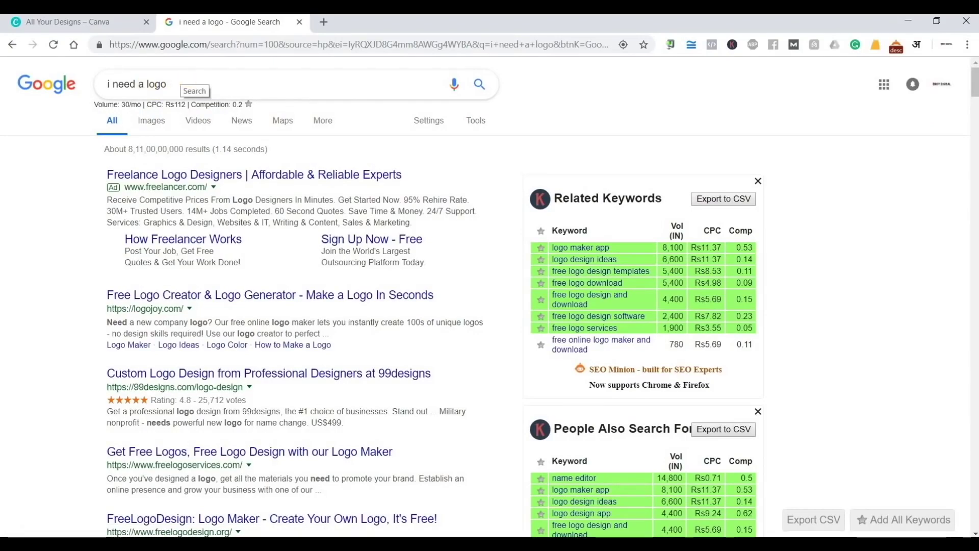
Search Google for "brand logo" and show the image results
{"action": "triple_click", "coordinate": [147, 86]}
{"action": "type", "text": "brand logo"}
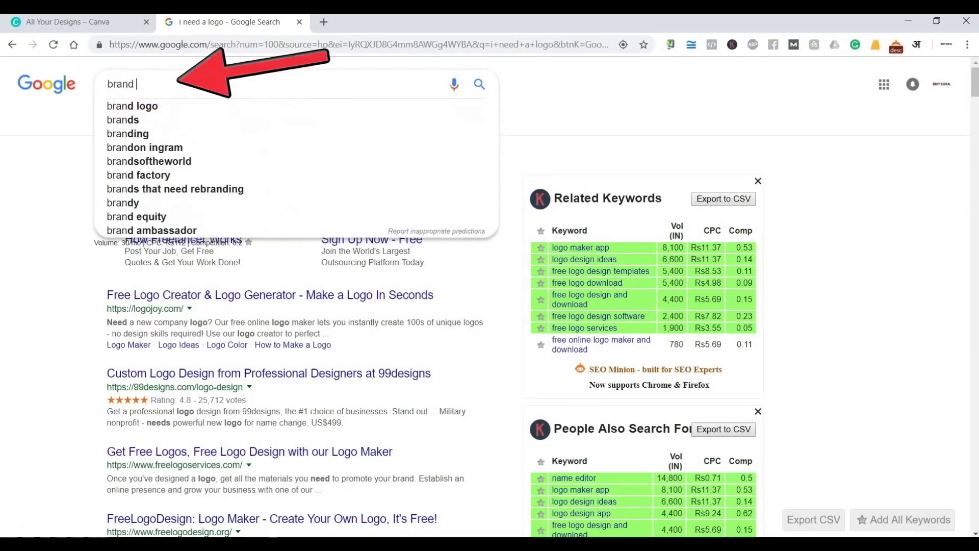
{"action": "key", "text": "Return"}
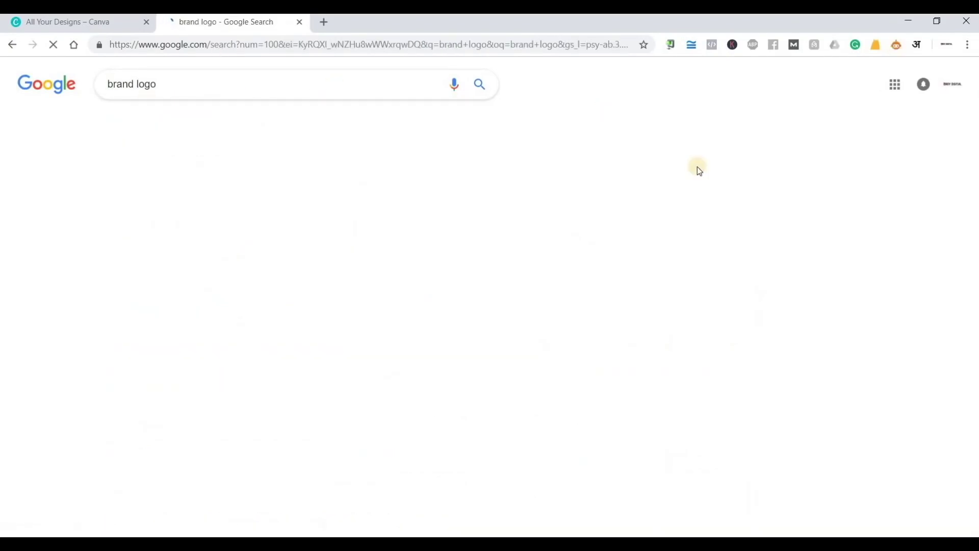
{"action": "left_click", "coordinate": [156, 123]}
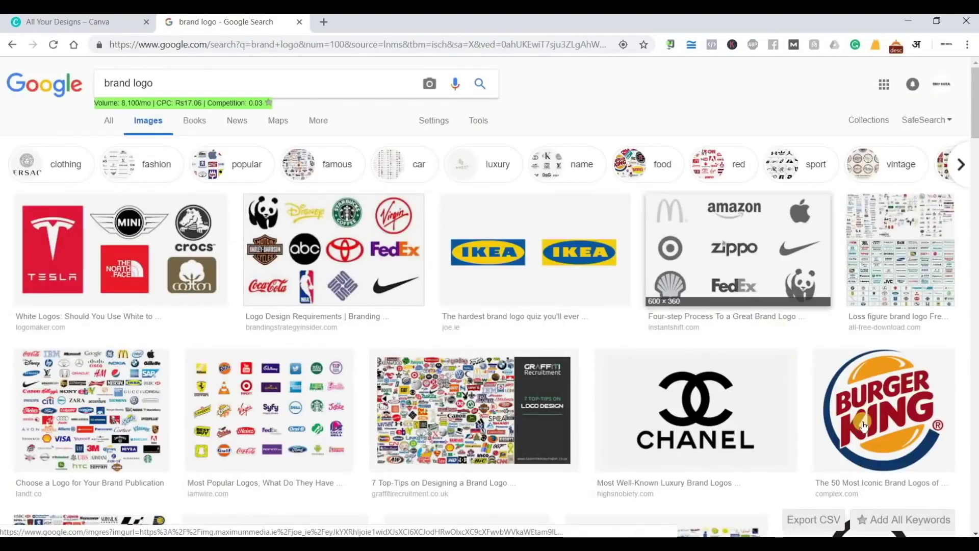
Preview the White Logos image, then its related Mini and Tesla, Netflix, and red and white logo images
{"action": "left_click", "coordinate": [126, 249]}
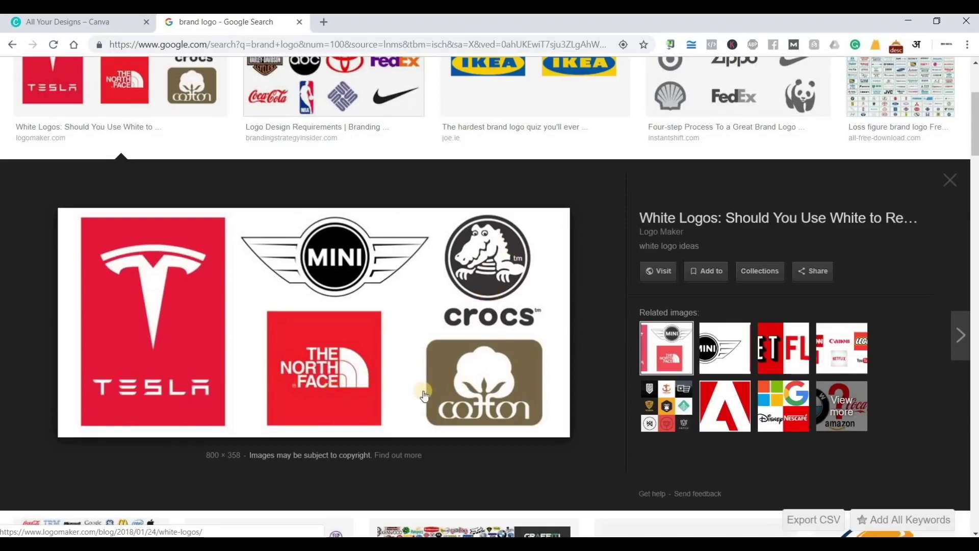
{"action": "left_click", "coordinate": [732, 351]}
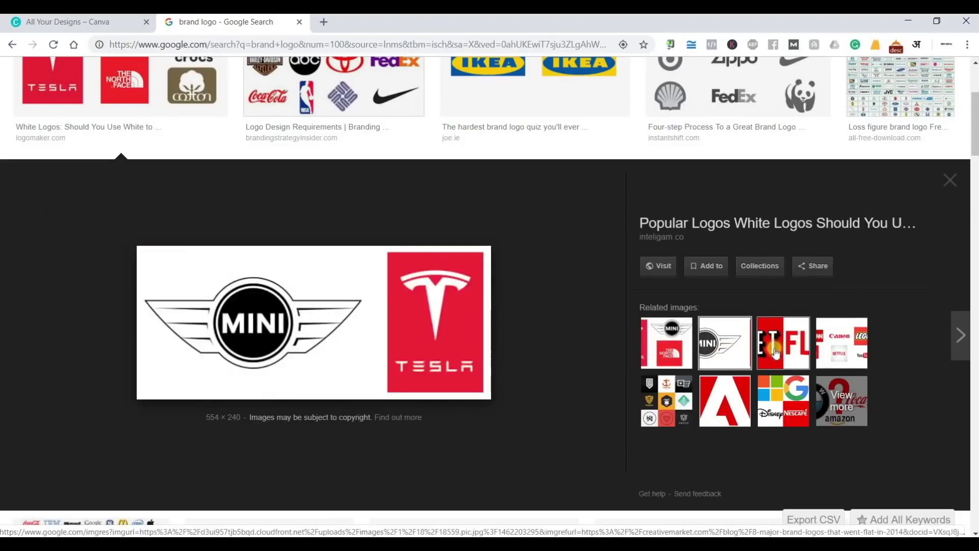
{"action": "left_click", "coordinate": [754, 351]}
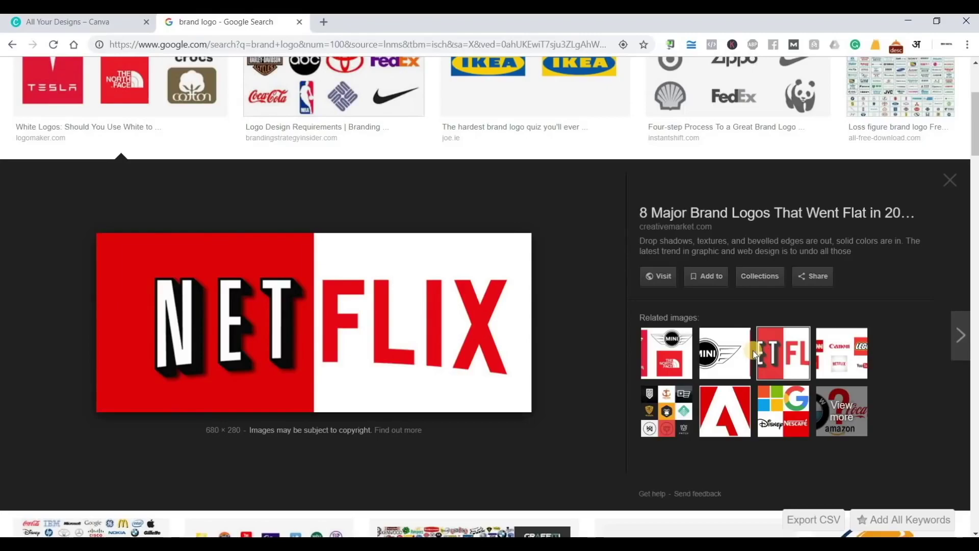
{"action": "left_click", "coordinate": [860, 367]}
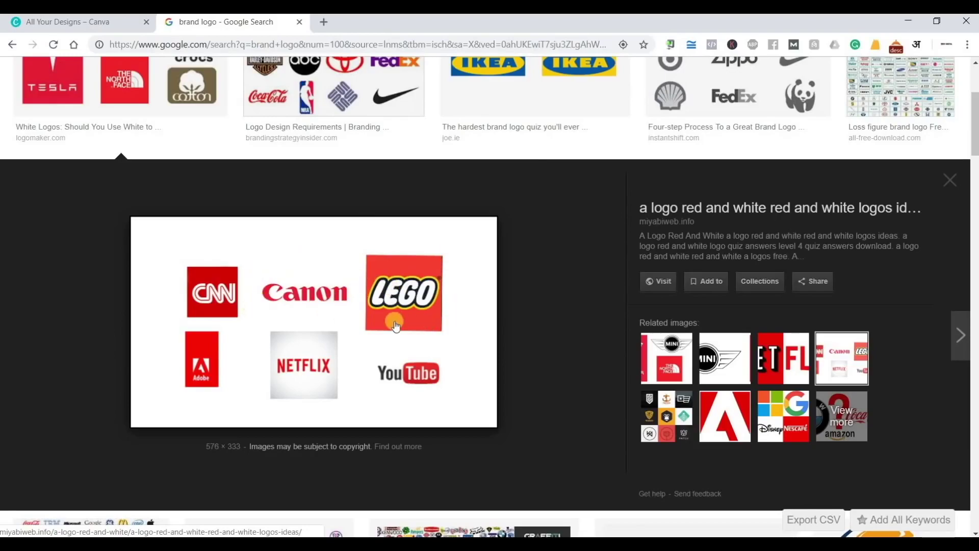
Search Google Images for "google logo"
{"action": "scroll", "coordinate": [193, 73], "scroll_direction": "up", "scroll_amount": 4}
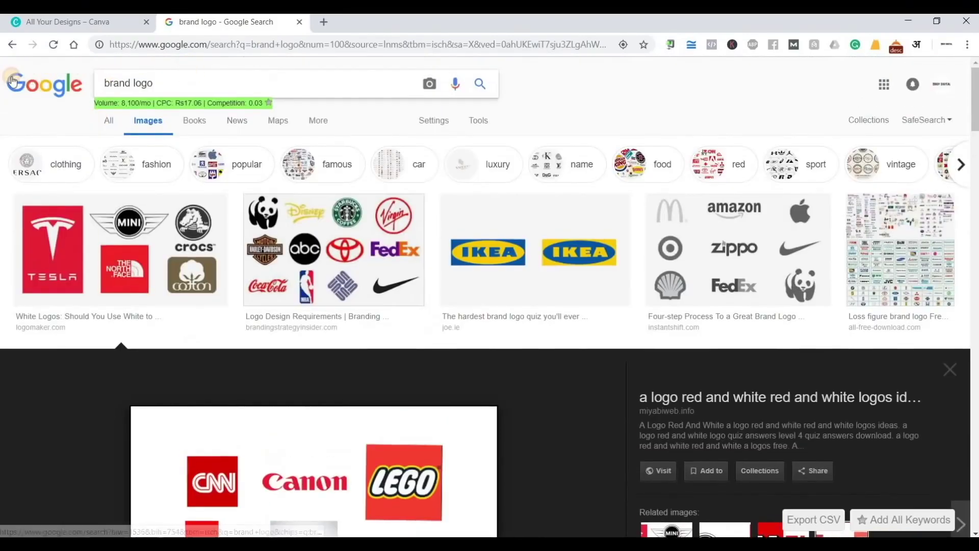
{"action": "triple_click", "coordinate": [194, 73]}
{"action": "type", "text": "google logo"}
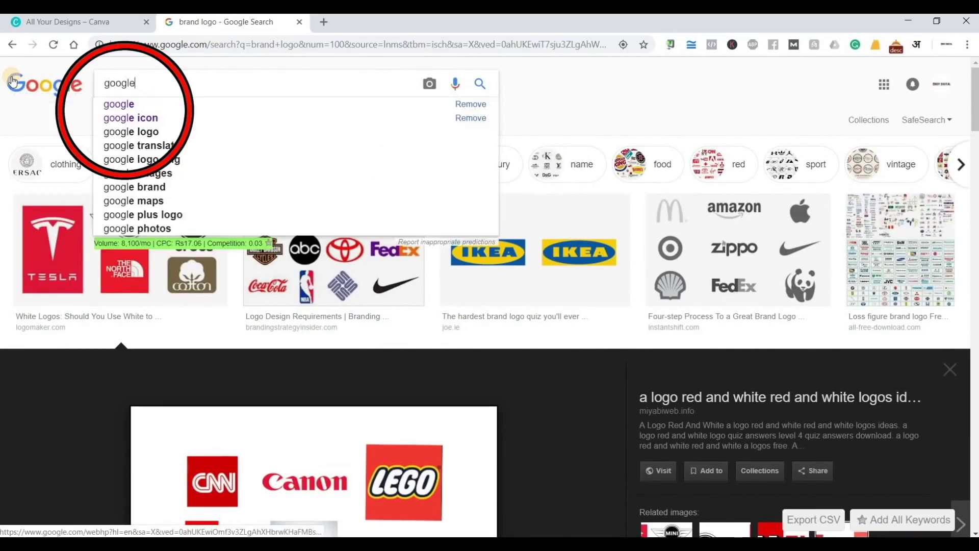
{"action": "key", "text": "Return"}
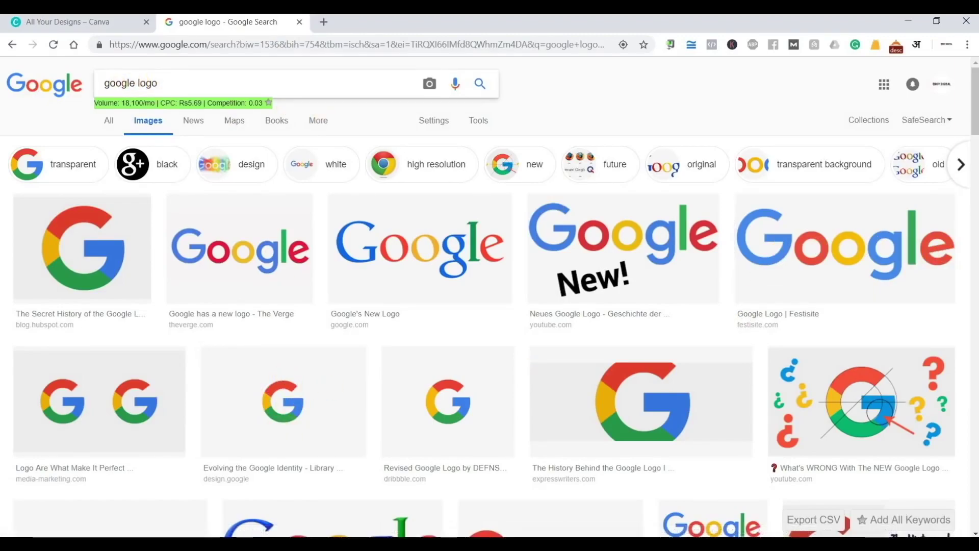
Search Google Images for "flipkart logo"
{"action": "double_click", "coordinate": [120, 83]}
{"action": "type", "text": "flipkart"}
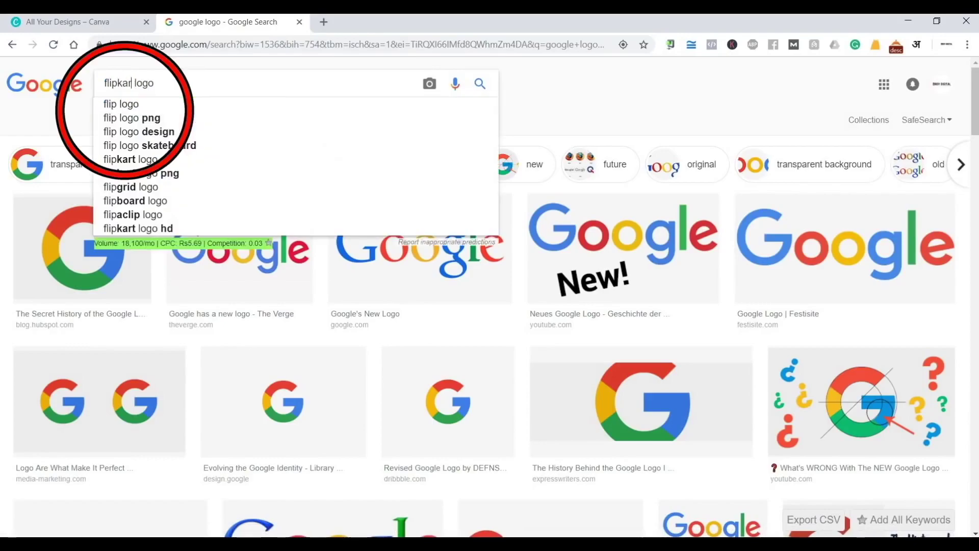
{"action": "key", "text": "Return"}
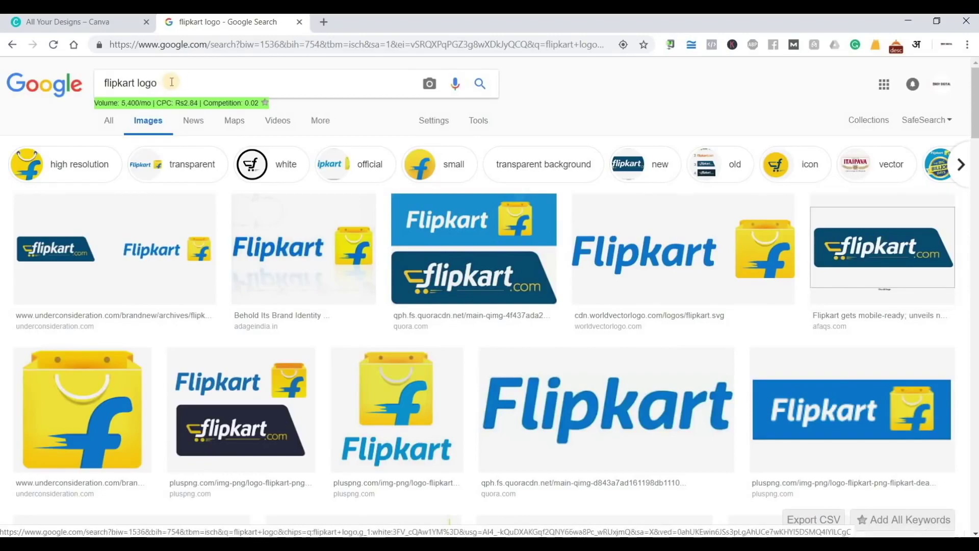
Search Google Images for "amazon logo" and look through the logo variations in the results
{"action": "double_click", "coordinate": [122, 83]}
{"action": "type", "text": "amazong"}
{"action": "key", "text": "BackSpace"}
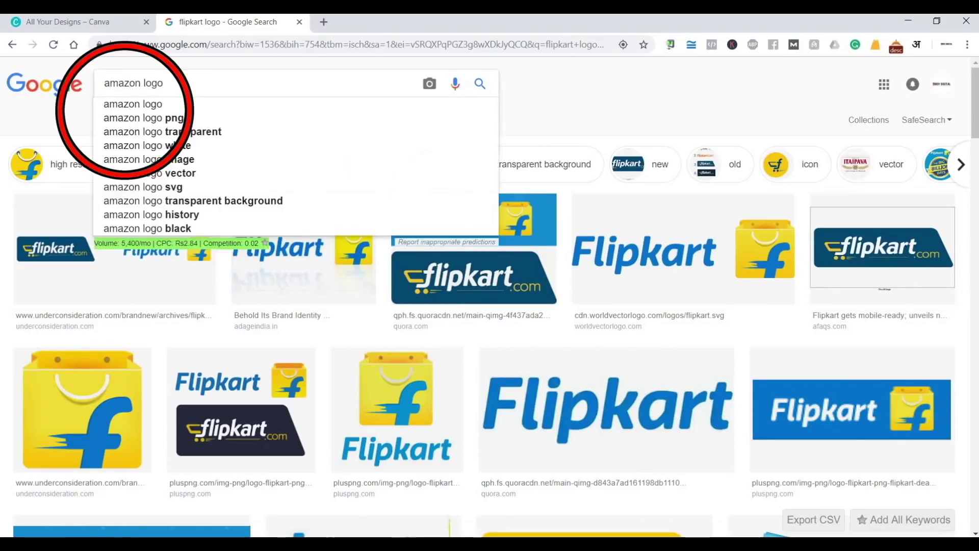
{"action": "key", "text": "Return"}
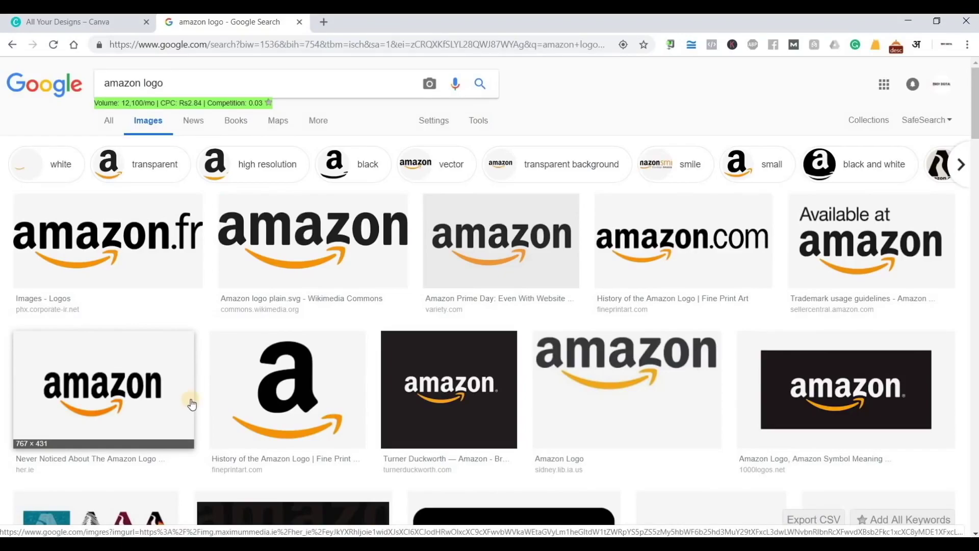
{"action": "scroll", "coordinate": [286, 406], "scroll_direction": "down", "scroll_amount": 5}
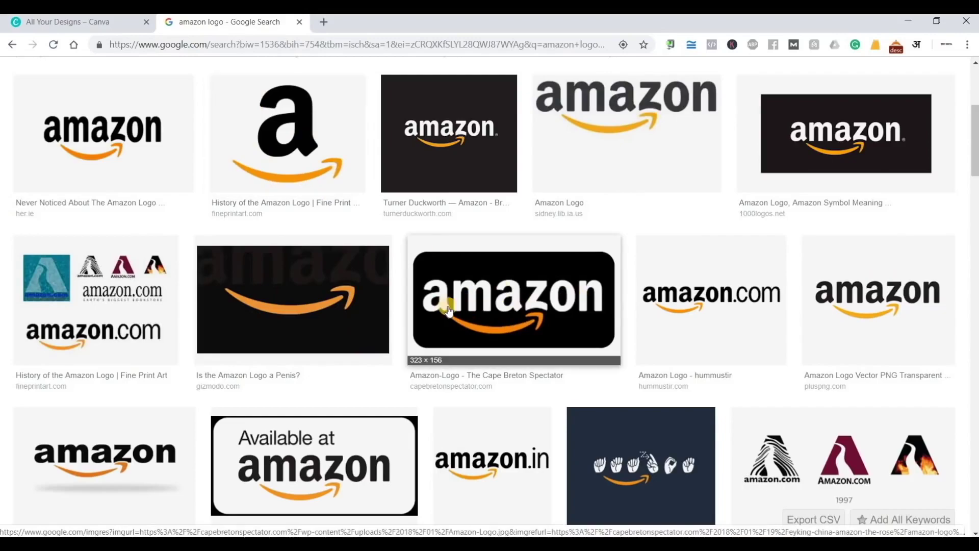
{"action": "scroll", "coordinate": [571, 309], "scroll_direction": "up", "scroll_amount": 5}
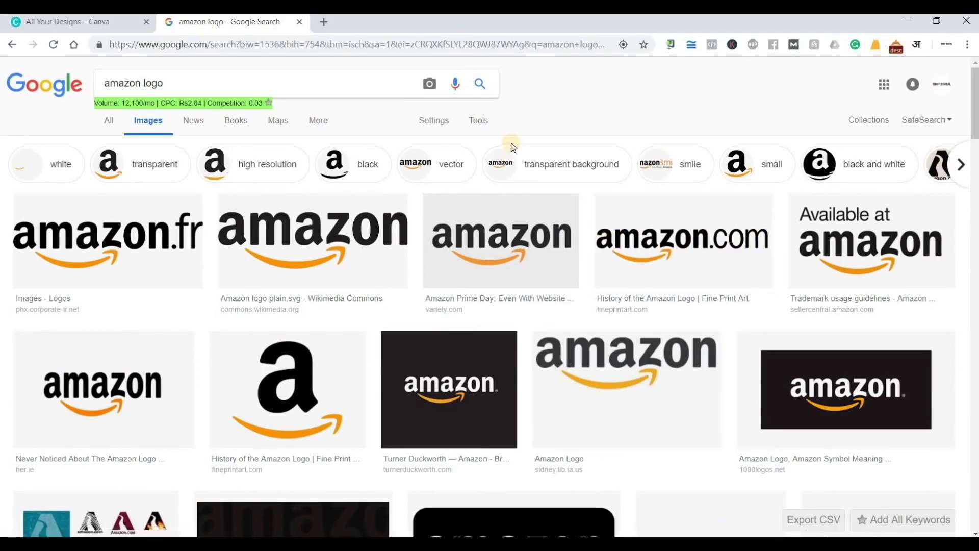
Switch to Canva and open the existing Facts 24 design to examine its logo
{"action": "left_click", "coordinate": [63, 24]}
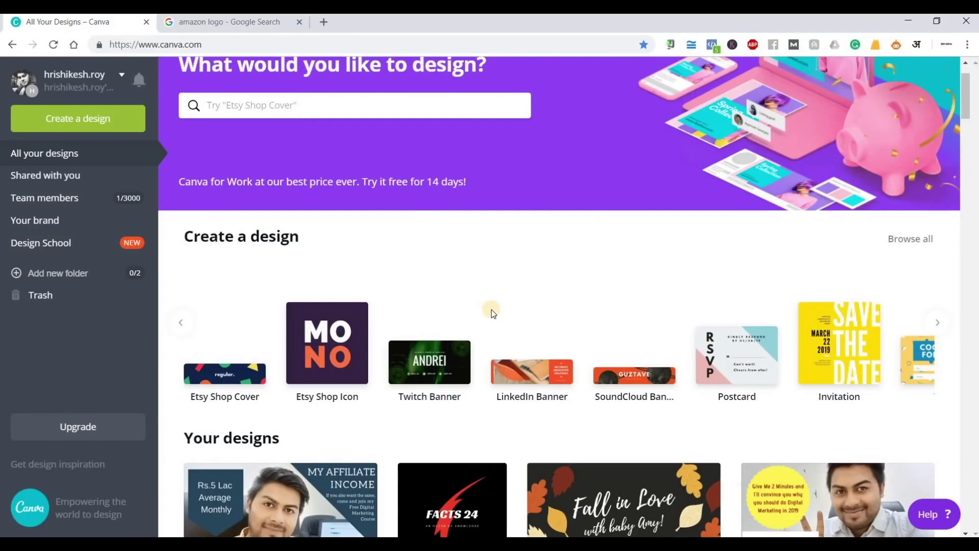
{"action": "scroll", "coordinate": [463, 371], "scroll_direction": "down", "scroll_amount": 3}
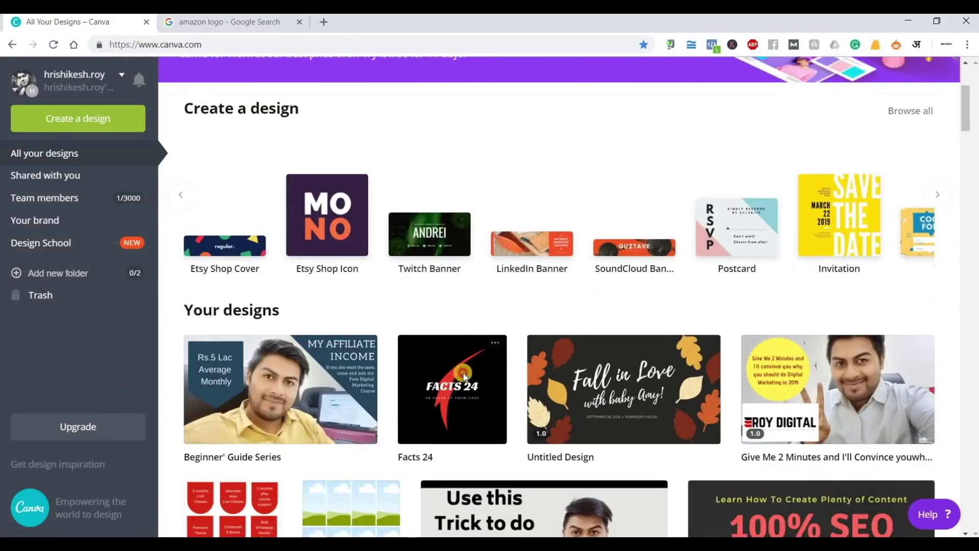
{"action": "left_click", "coordinate": [463, 372]}
{"action": "left_click", "coordinate": [85, 26]}
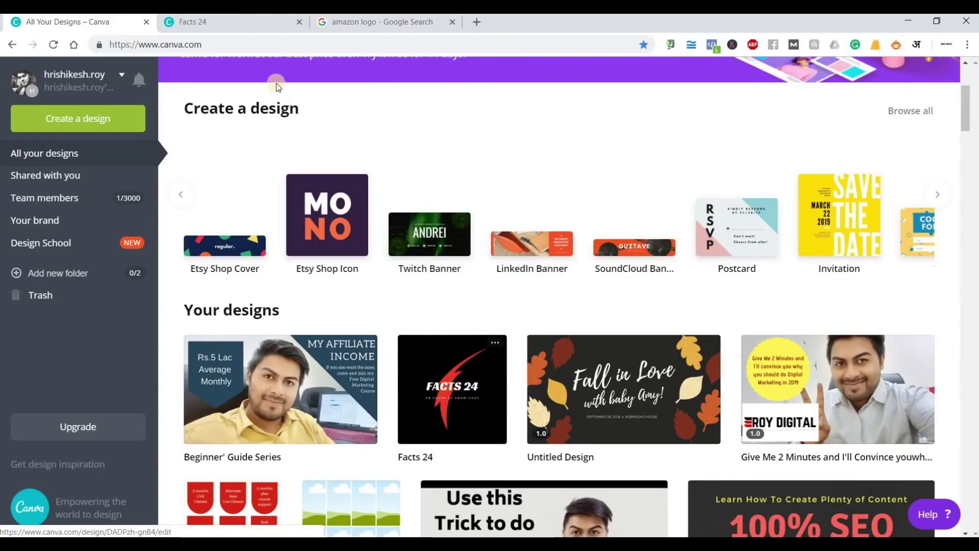
{"action": "left_click", "coordinate": [247, 28]}
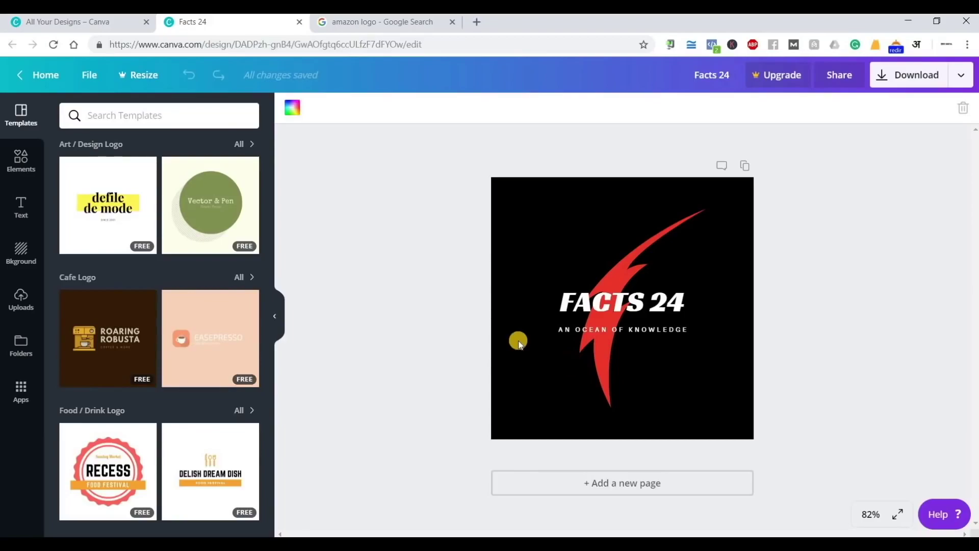
Return to the Canva designs overview and create a new blank design of the Logo type, 500 px × 500 px
{"action": "left_click", "coordinate": [91, 28]}
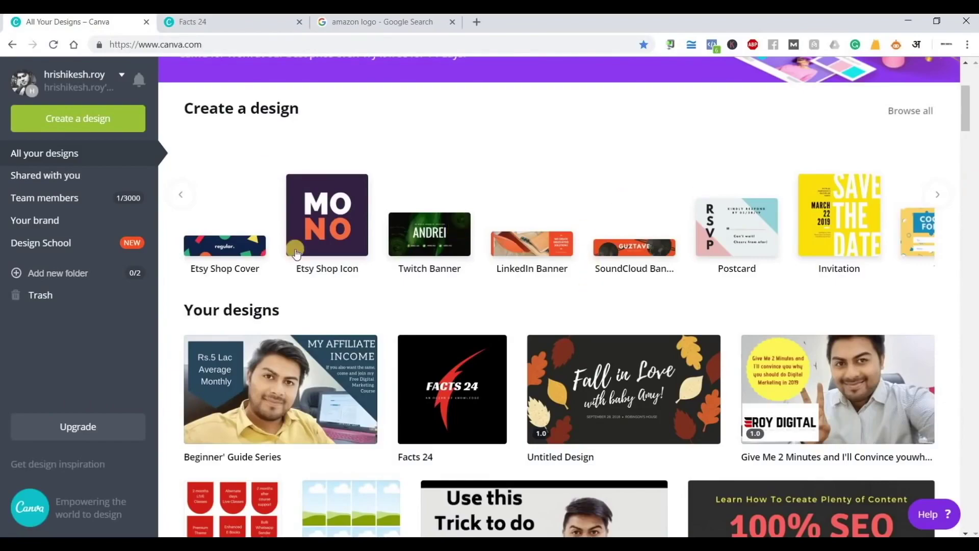
{"action": "left_click", "coordinate": [937, 194]}
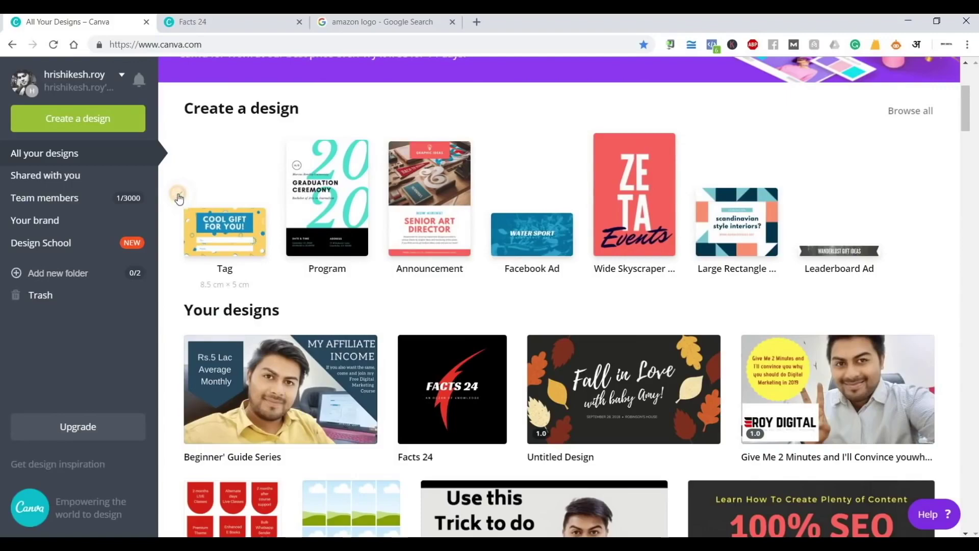
{"action": "left_click", "coordinate": [180, 195]}
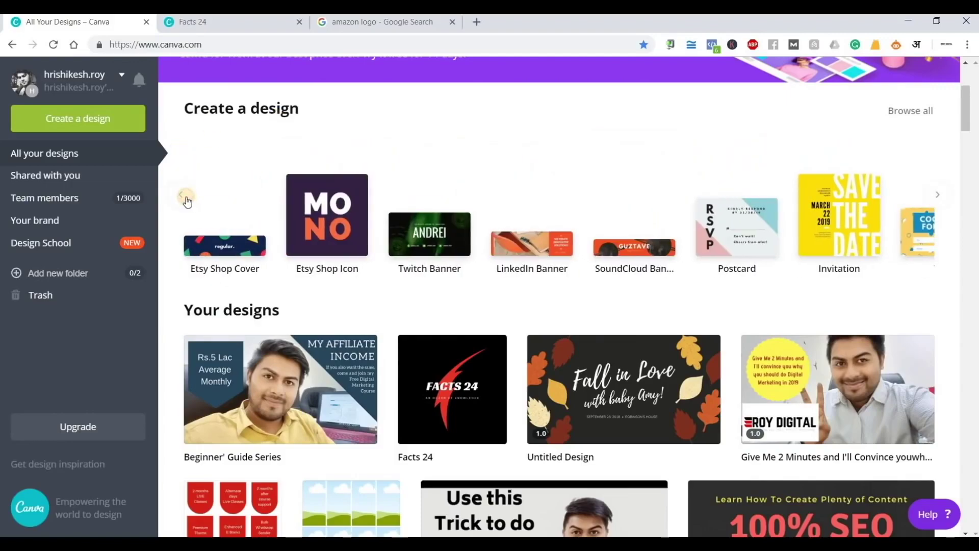
{"action": "left_click", "coordinate": [184, 197]}
{"action": "left_click", "coordinate": [184, 196]}
{"action": "left_click", "coordinate": [184, 196]}
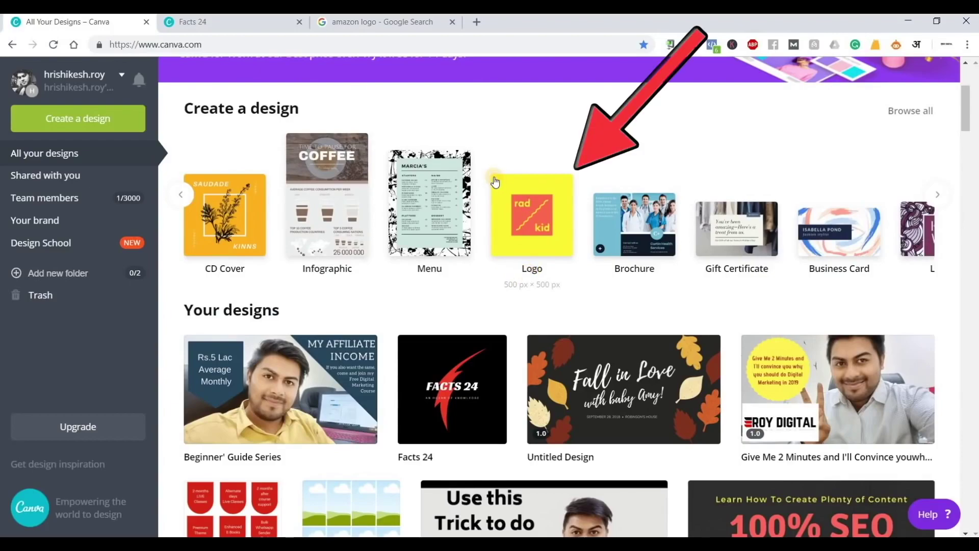
{"action": "left_click", "coordinate": [524, 230]}
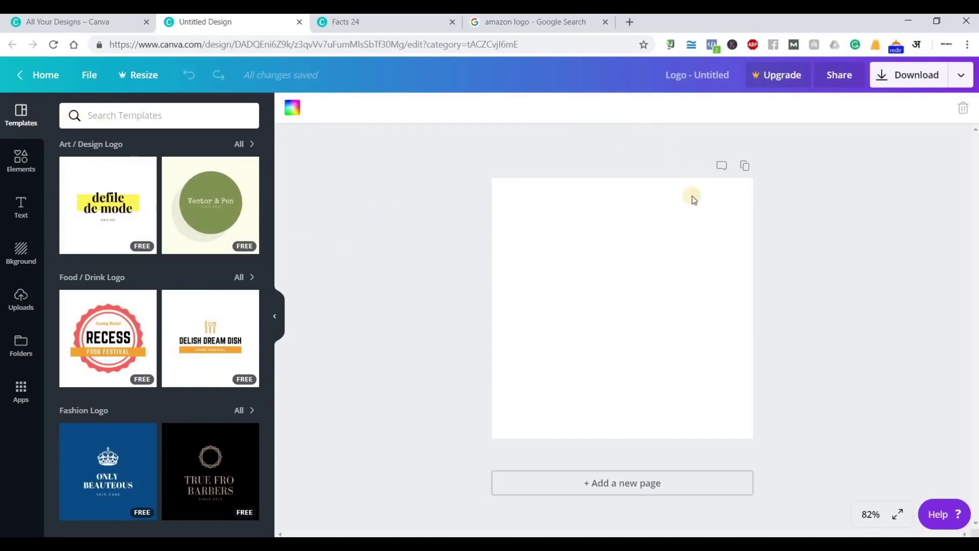
Browse the logo templates by category and the elements library, including grids, shapes, charts, lines, frames, illustrations and icons
{"action": "scroll", "coordinate": [143, 258], "scroll_direction": "down", "scroll_amount": 3}
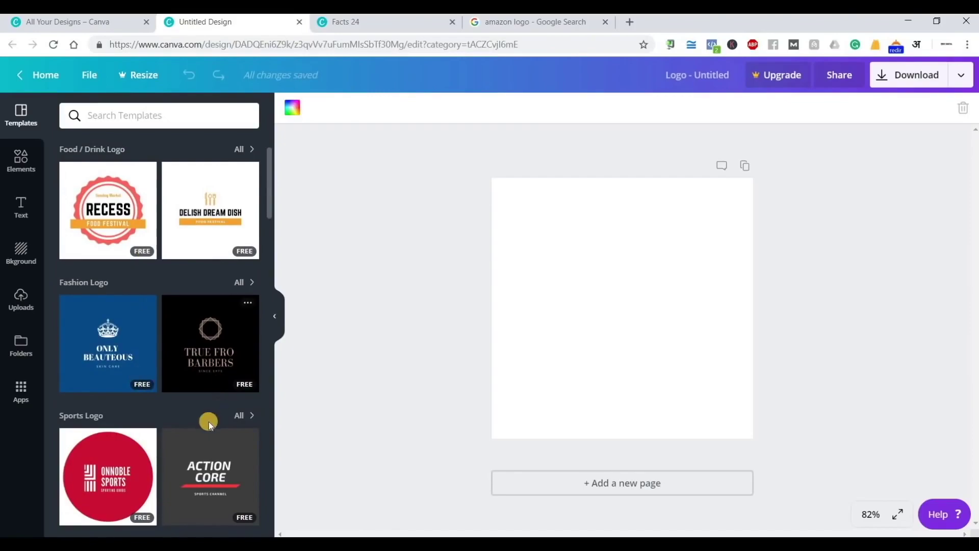
{"action": "scroll", "coordinate": [209, 421], "scroll_direction": "down", "scroll_amount": 4}
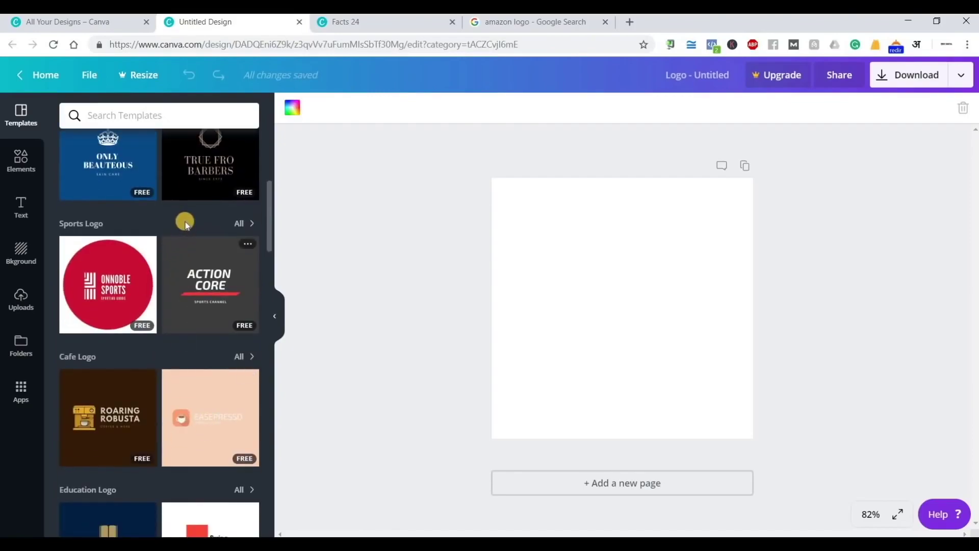
{"action": "left_click", "coordinate": [28, 159]}
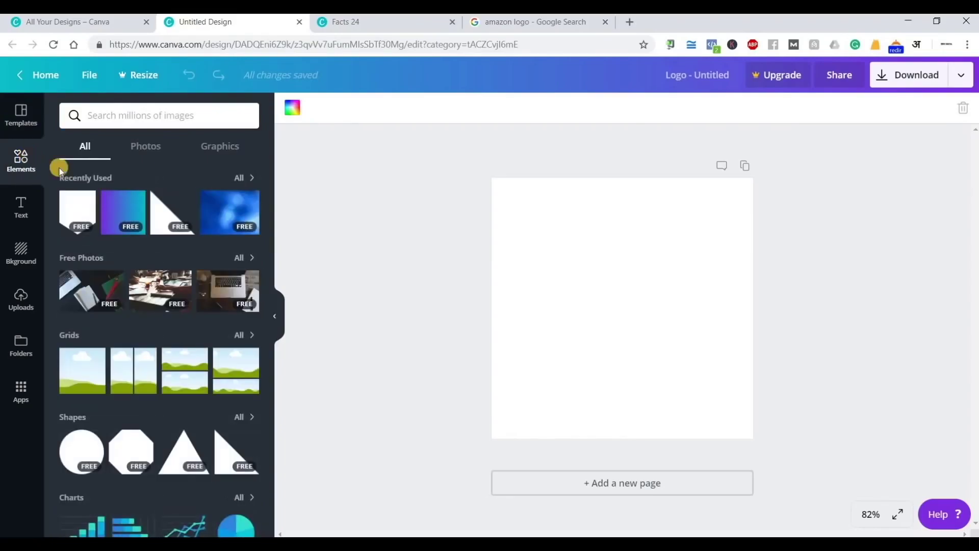
{"action": "scroll", "coordinate": [125, 241], "scroll_direction": "down", "scroll_amount": 1}
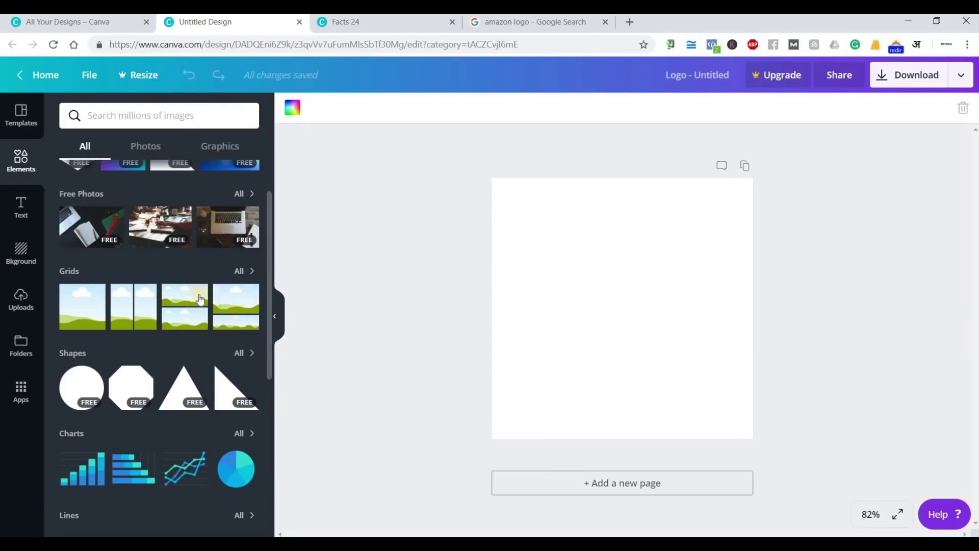
{"action": "scroll", "coordinate": [138, 326], "scroll_direction": "down", "scroll_amount": 1}
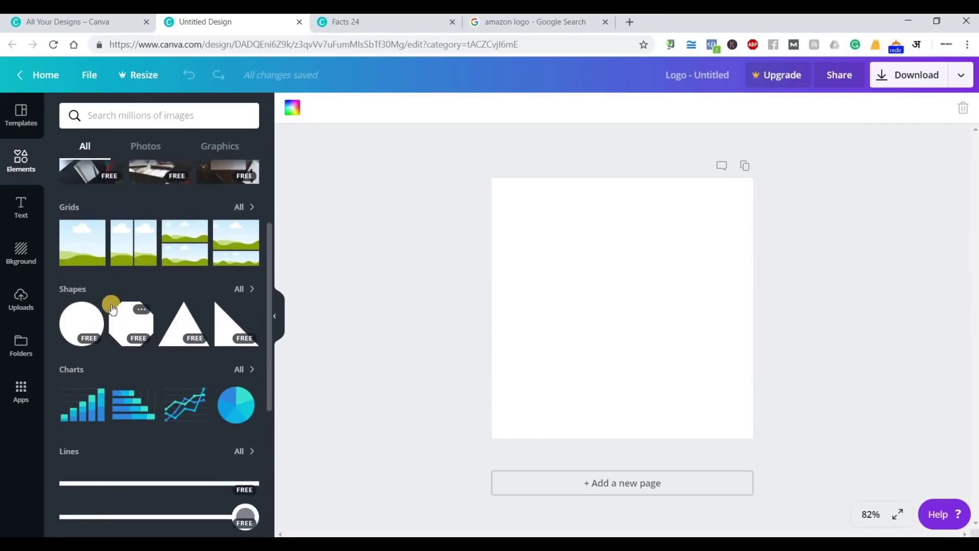
{"action": "scroll", "coordinate": [204, 342], "scroll_direction": "down", "scroll_amount": 1}
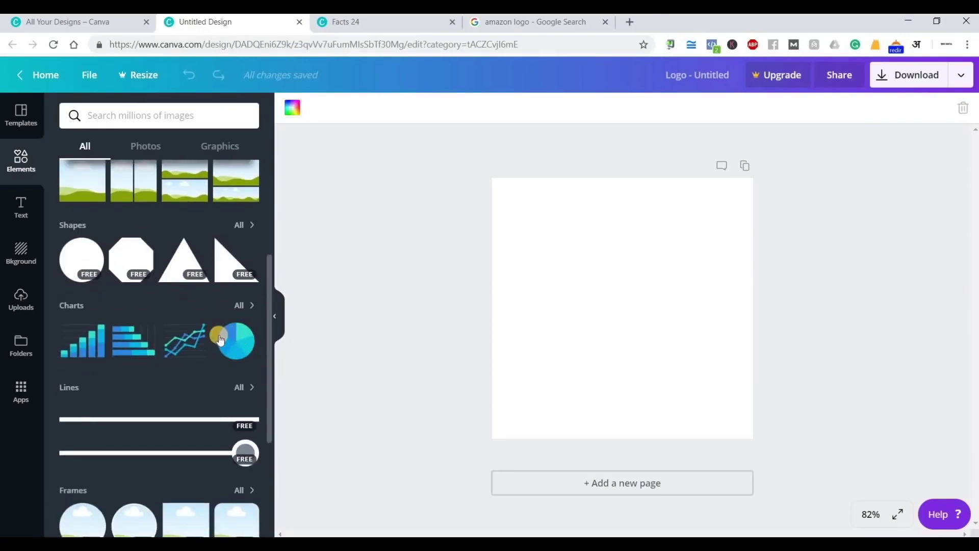
{"action": "scroll", "coordinate": [153, 352], "scroll_direction": "down", "scroll_amount": 1}
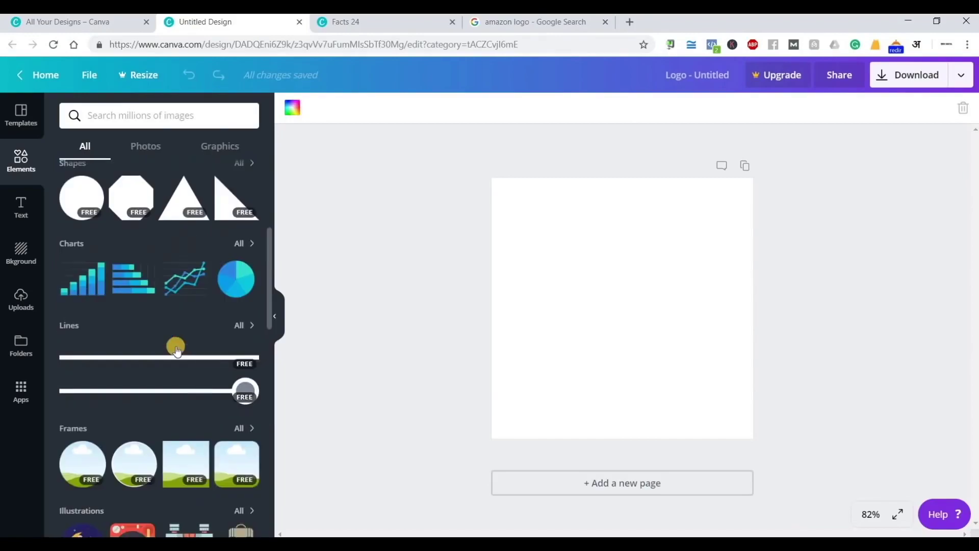
{"action": "scroll", "coordinate": [110, 359], "scroll_direction": "down", "scroll_amount": 2}
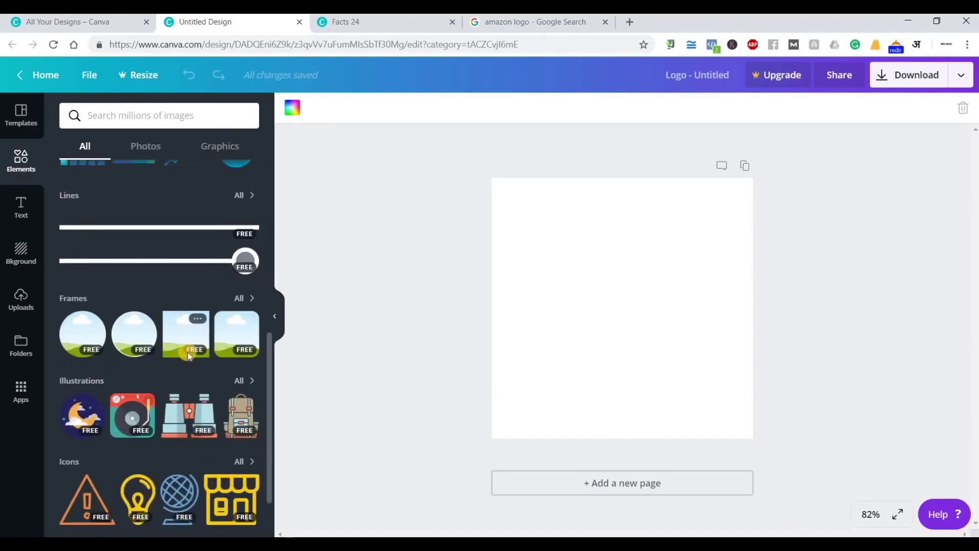
{"action": "scroll", "coordinate": [153, 357], "scroll_direction": "down", "scroll_amount": 1}
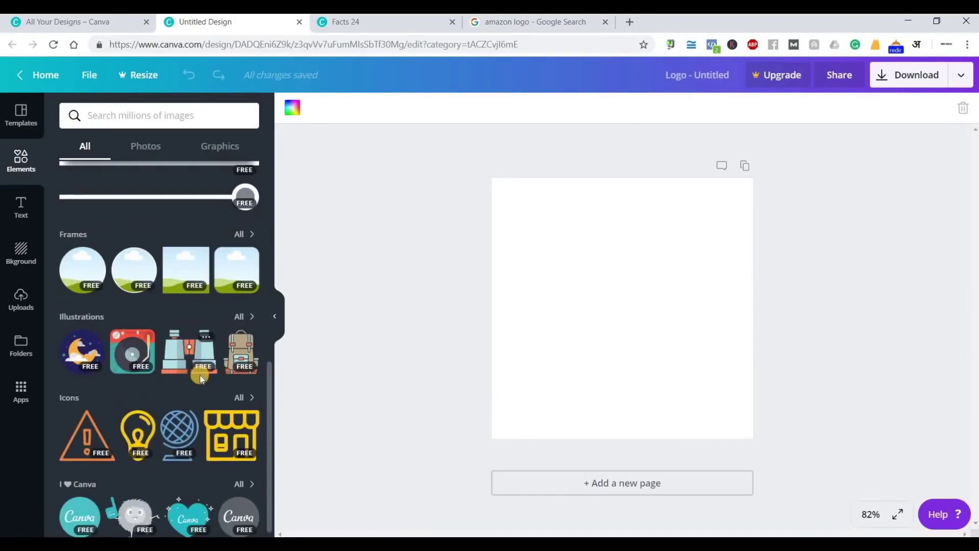
{"action": "scroll", "coordinate": [166, 409], "scroll_direction": "down", "scroll_amount": 1}
{"action": "scroll", "coordinate": [102, 316], "scroll_direction": "up", "scroll_amount": 5}
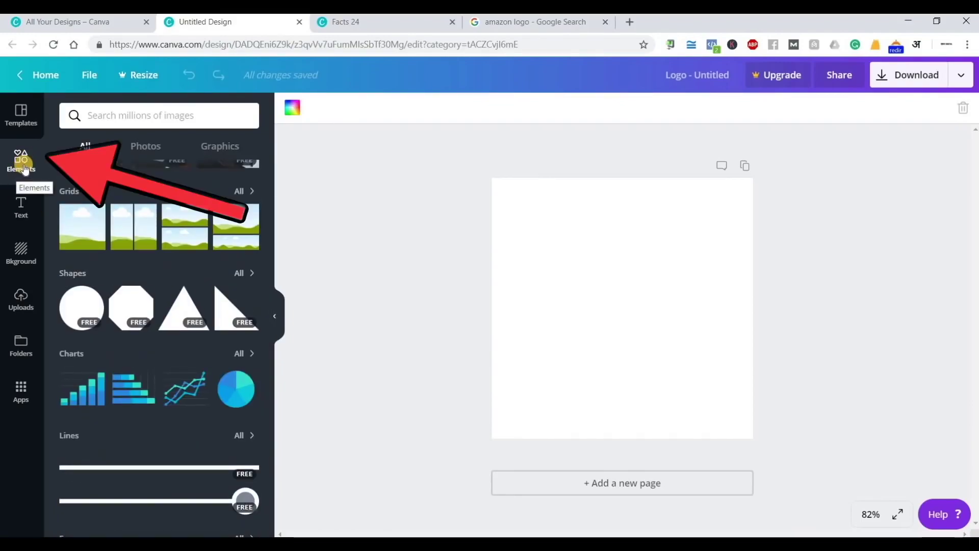
Add the Happy Birthday text combination from the text library and centre it horizontally on the blank logo page
{"action": "left_click", "coordinate": [21, 217]}
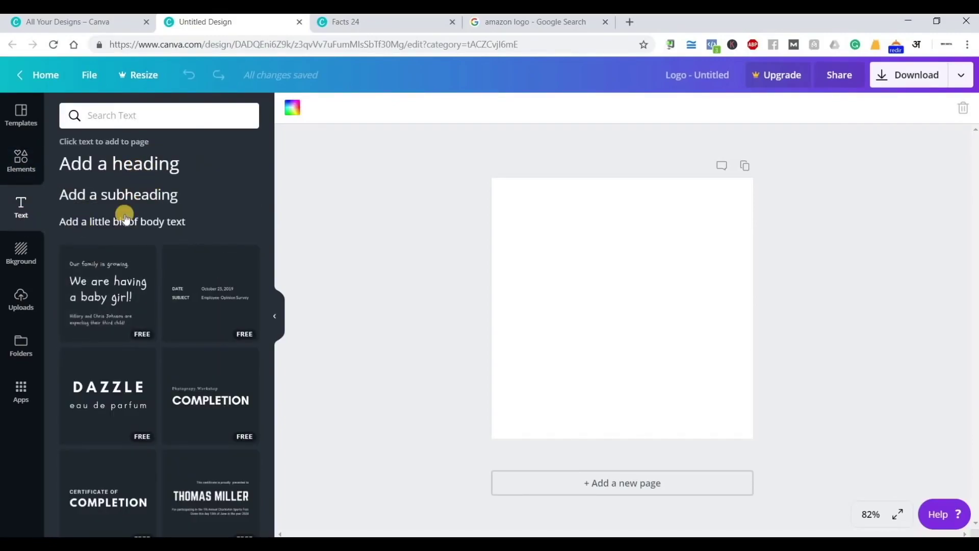
{"action": "scroll", "coordinate": [168, 311], "scroll_direction": "down", "scroll_amount": 1}
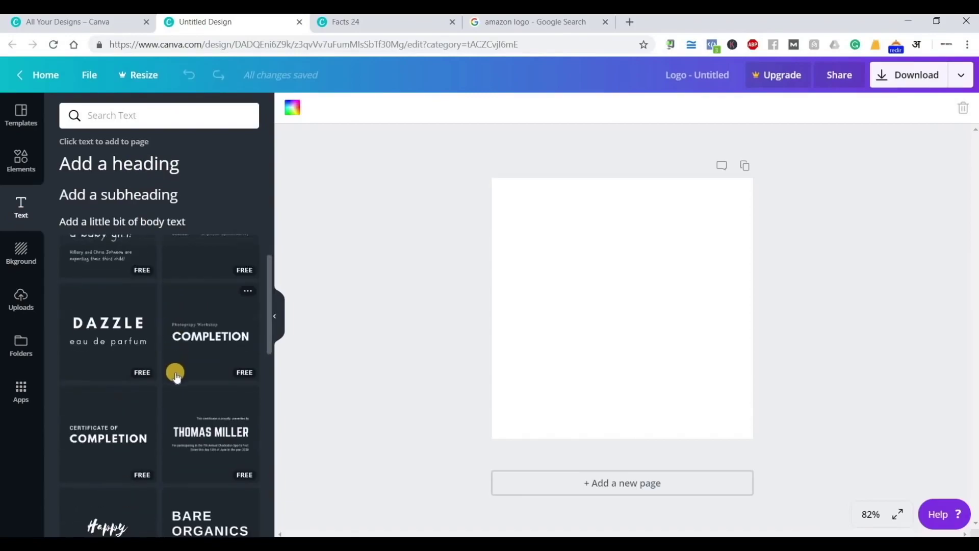
{"action": "scroll", "coordinate": [176, 377], "scroll_direction": "down", "scroll_amount": 2}
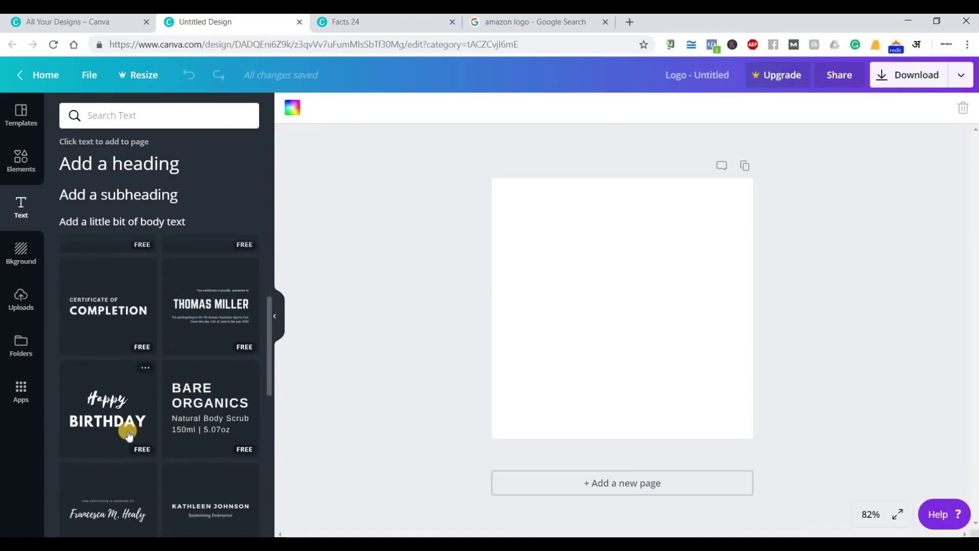
{"action": "scroll", "coordinate": [127, 431], "scroll_direction": "down", "scroll_amount": 1}
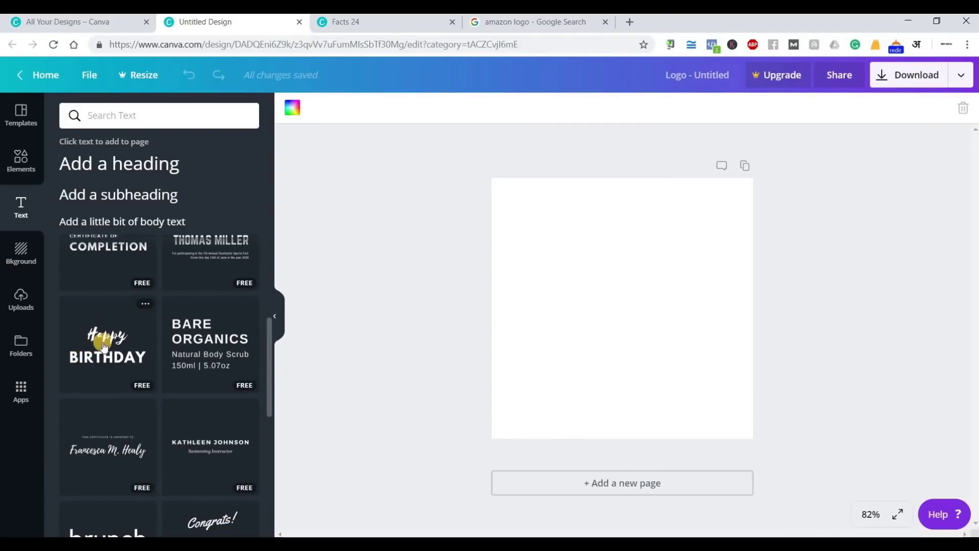
{"action": "left_click", "coordinate": [104, 346]}
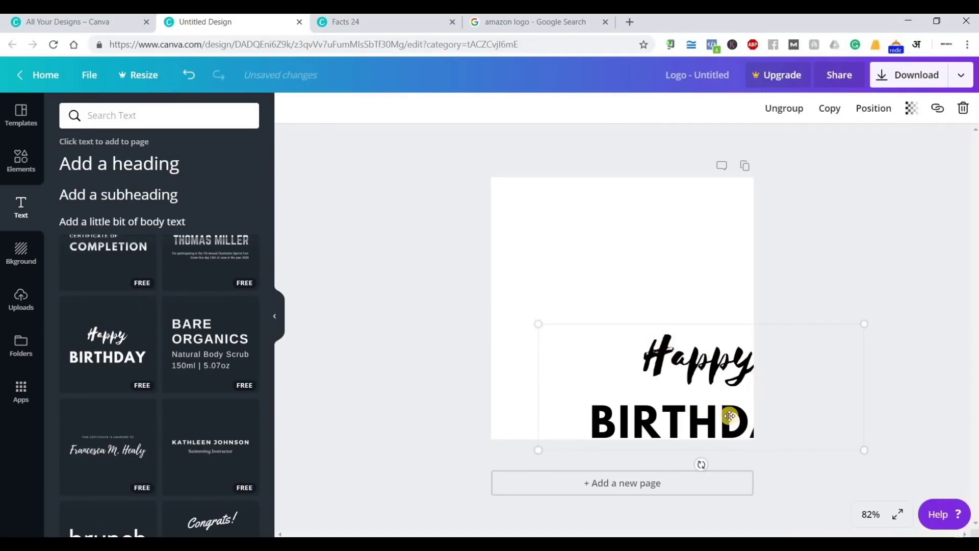
{"action": "left_click_drag", "start_coordinate": [691, 384], "coordinate": [647, 332]}
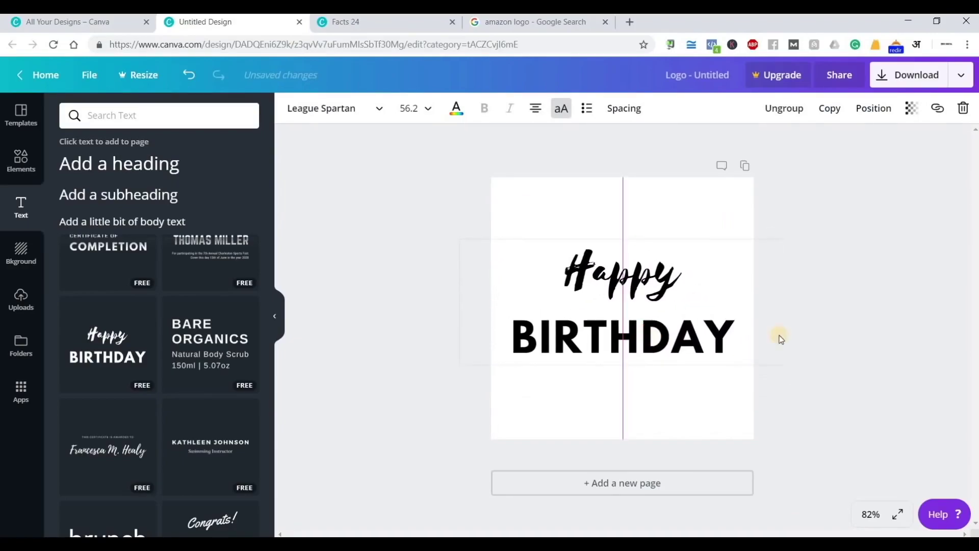
{"action": "left_click", "coordinate": [876, 214]}
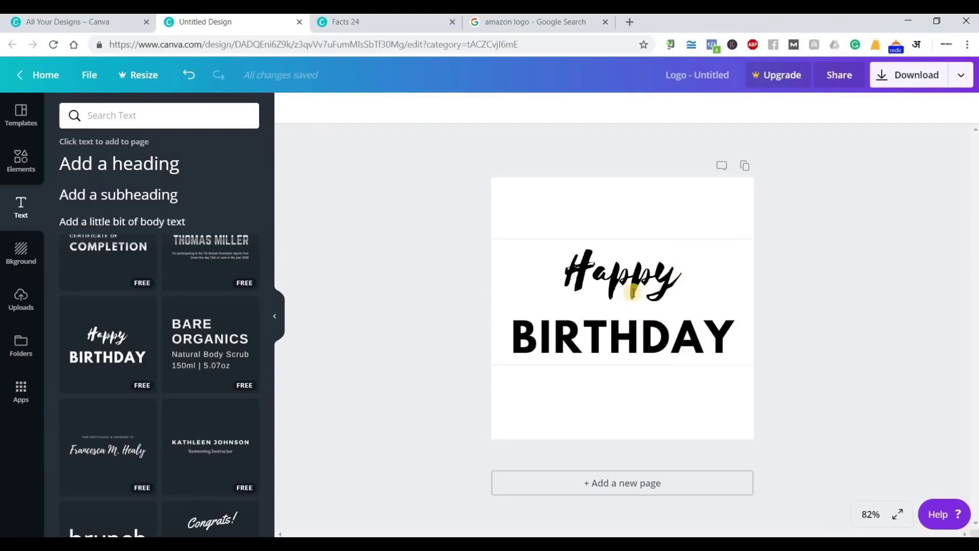
Undo moving and adding the Happy Birthday text, and look through more of the ready-made text combinations
{"action": "key", "text": "ctrl+z"}
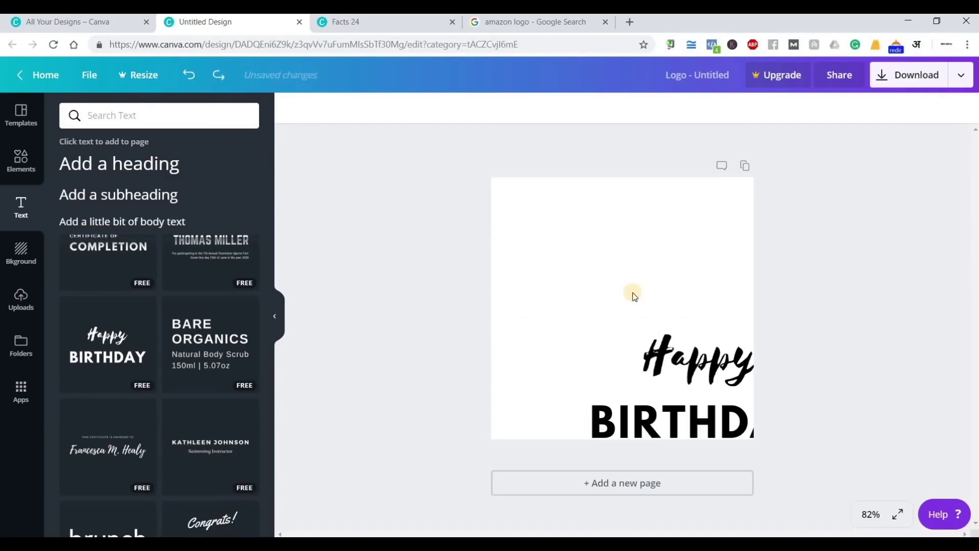
{"action": "key", "text": "ctrl+z"}
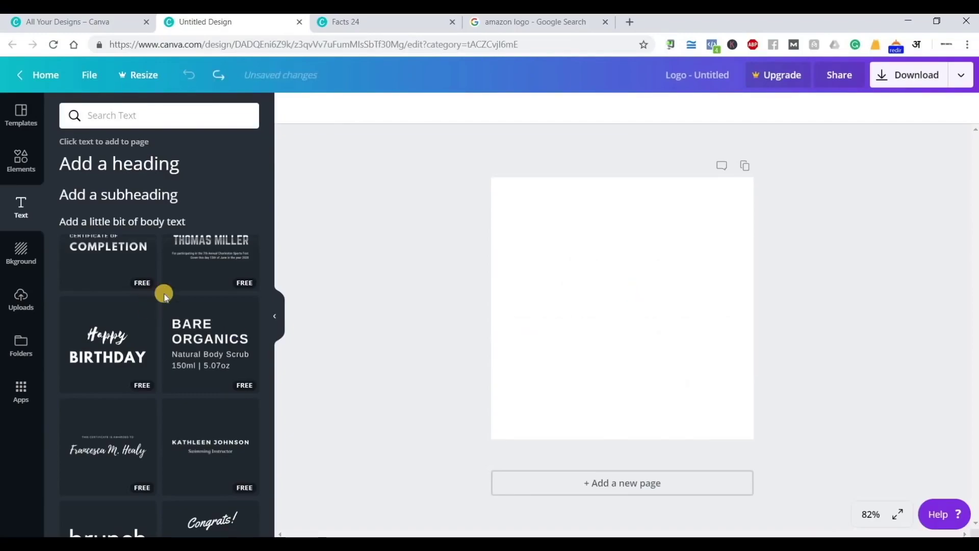
{"action": "scroll", "coordinate": [204, 327], "scroll_direction": "down", "scroll_amount": 7}
{"action": "scroll", "coordinate": [174, 322], "scroll_direction": "down", "scroll_amount": 10}
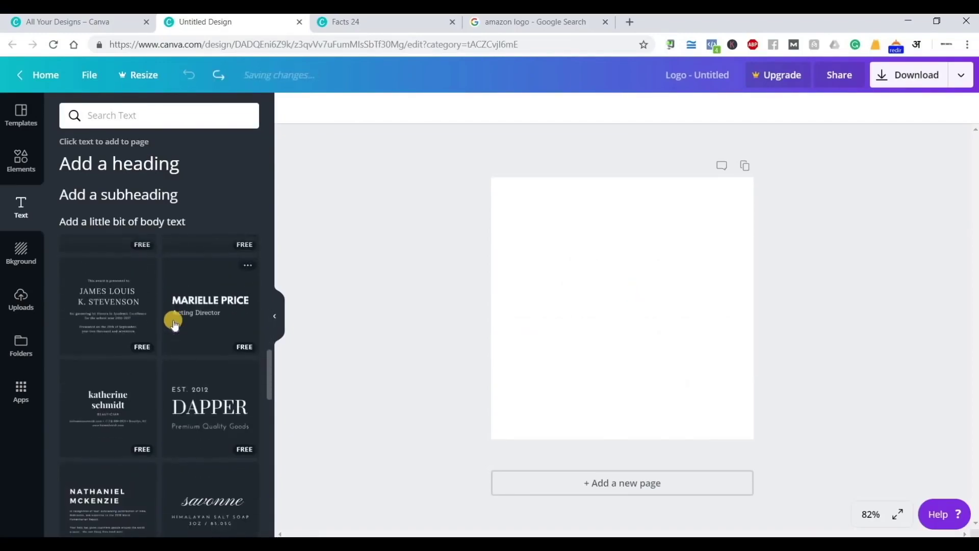
Add the "engaged!" script text combination from the text library, replace its script word with "wow!" and shift the group on the page
{"action": "scroll", "coordinate": [173, 322], "scroll_direction": "down", "scroll_amount": 12}
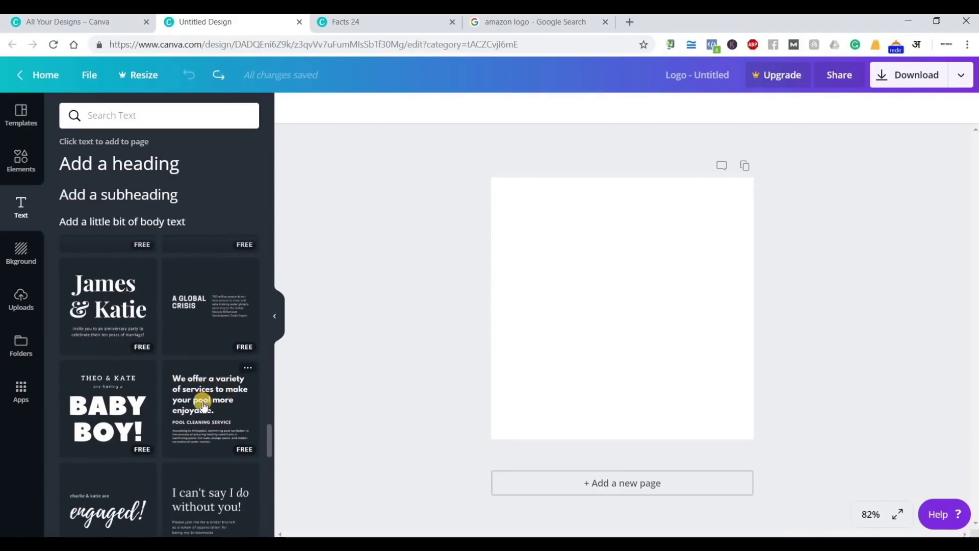
{"action": "scroll", "coordinate": [153, 393], "scroll_direction": "down", "scroll_amount": 3}
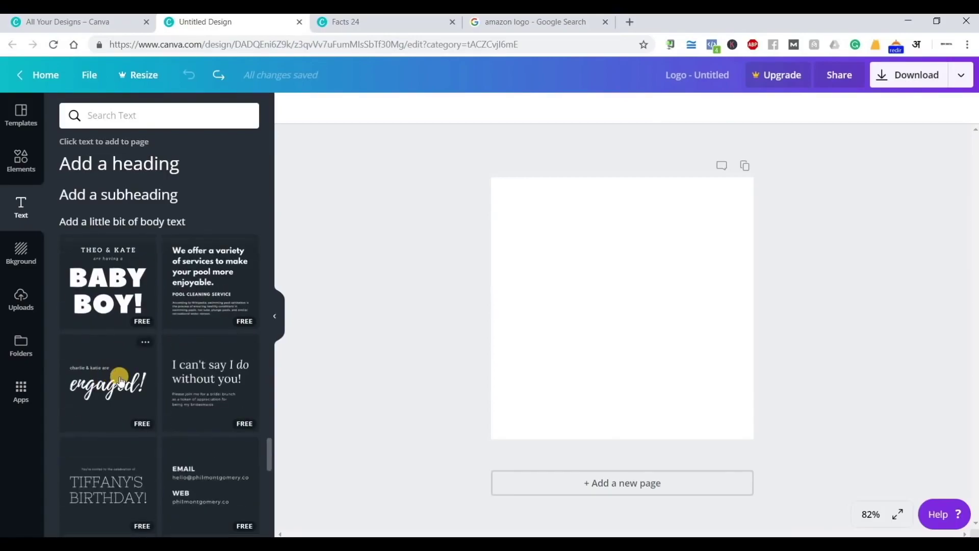
{"action": "scroll", "coordinate": [81, 314], "scroll_direction": "down", "scroll_amount": 2}
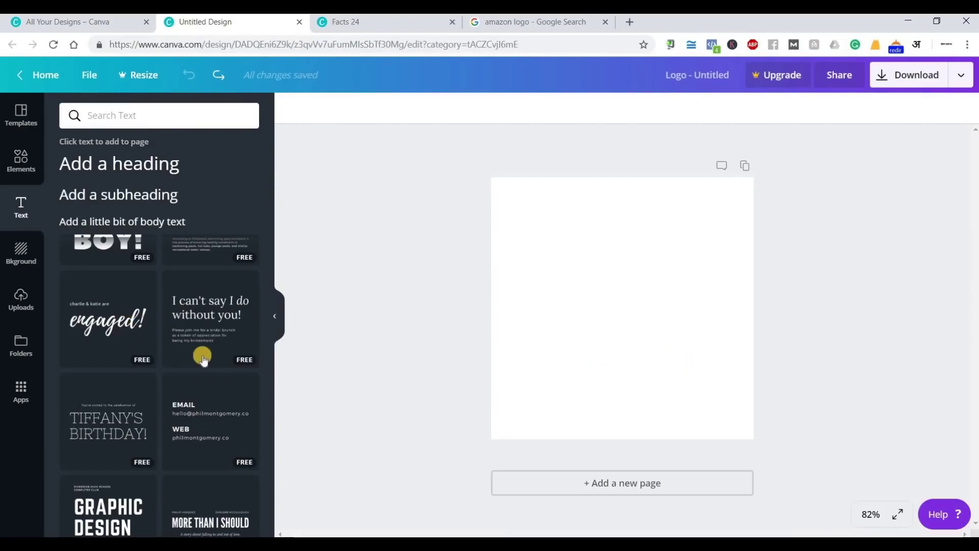
{"action": "left_click", "coordinate": [102, 312]}
{"action": "left_click_drag", "start_coordinate": [640, 363], "coordinate": [602, 314]}
{"action": "double_click", "coordinate": [601, 314]}
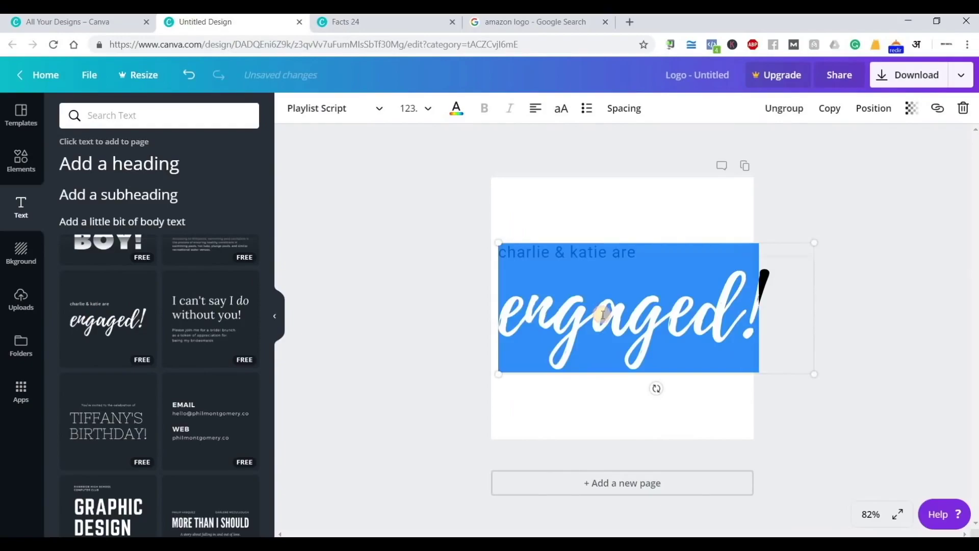
{"action": "type", "text": "wow!"}
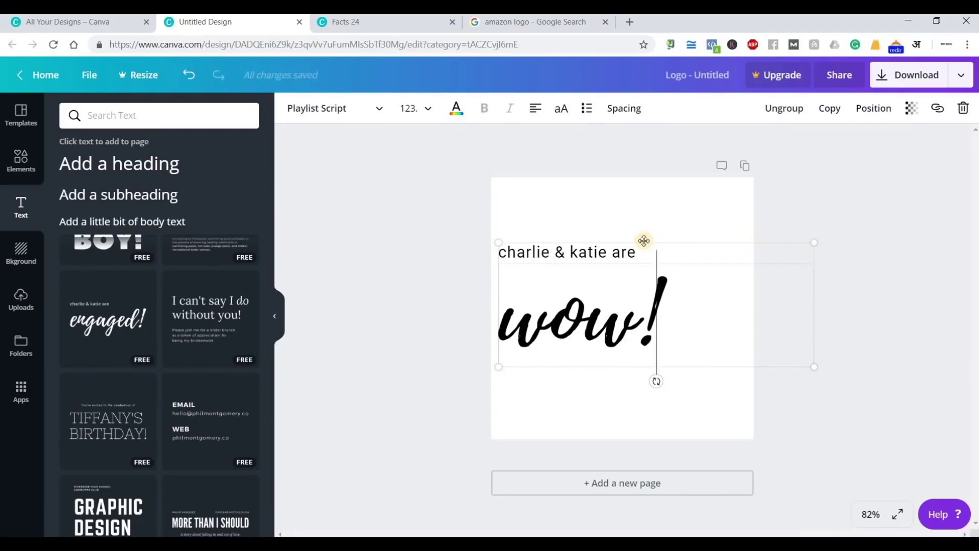
{"action": "left_click_drag", "start_coordinate": [635, 249], "coordinate": [658, 247]}
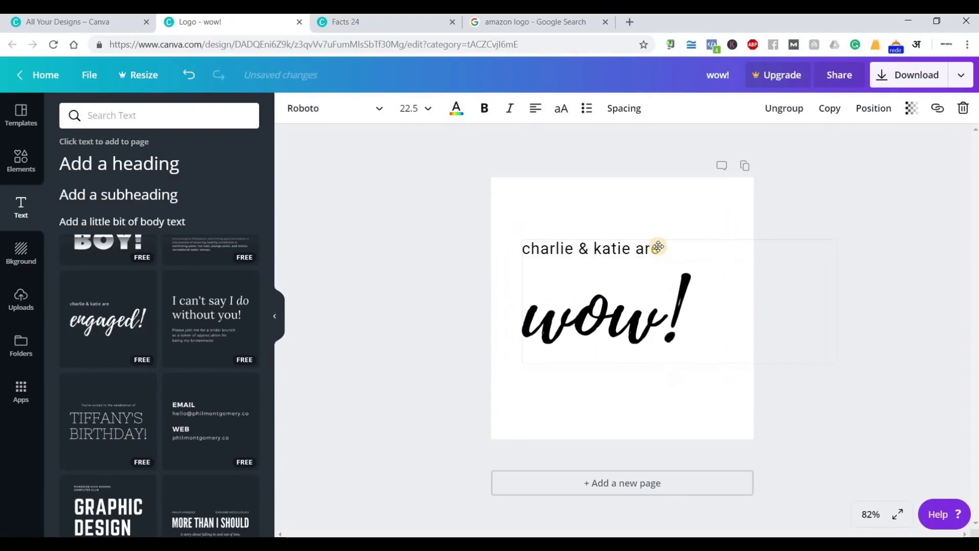
Undo the move, the text edit and the placement of the script text combination to clear the page
{"action": "key", "text": "ctrl+z"}
{"action": "key", "text": "ctrl+z"}
{"action": "key", "text": "ctrl+z"}
{"action": "key", "text": "ctrl+z"}
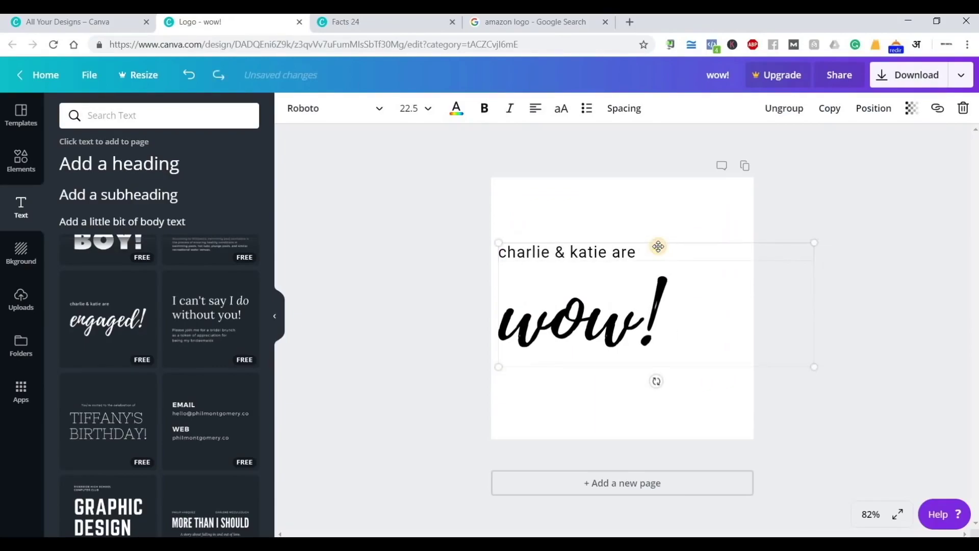
Try the starry night sky, beach, mint checked pattern and sea foam backgrounds on the logo page
{"action": "left_click", "coordinate": [21, 257]}
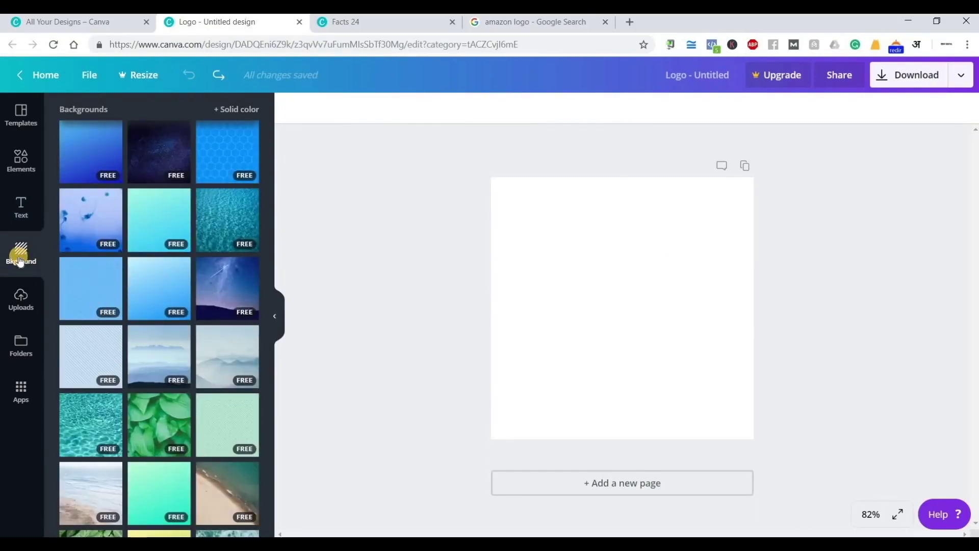
{"action": "left_click", "coordinate": [222, 292]}
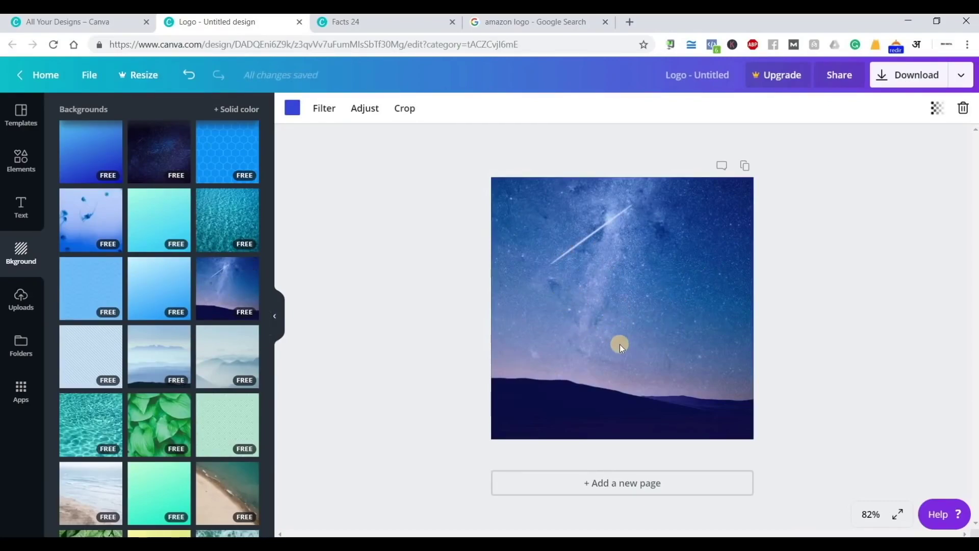
{"action": "scroll", "coordinate": [84, 396], "scroll_direction": "down", "scroll_amount": 3}
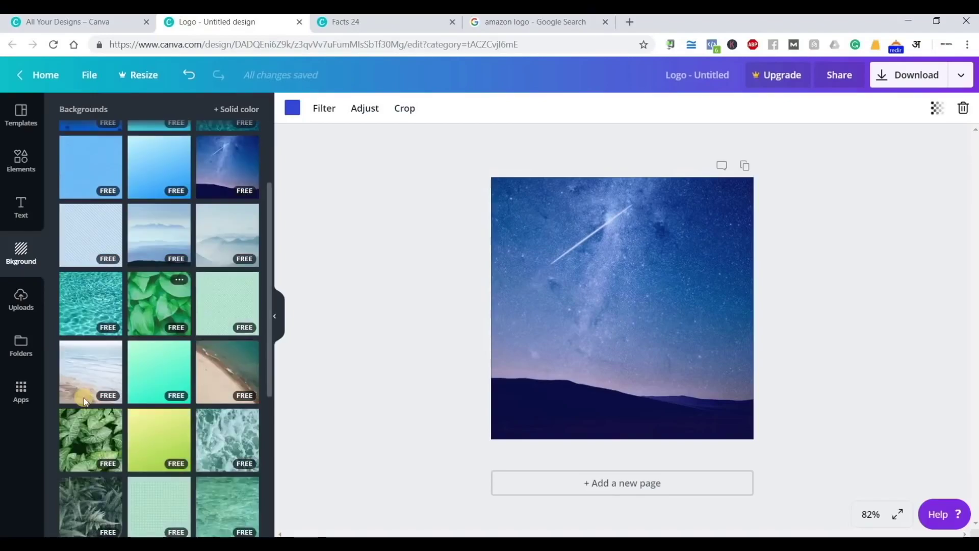
{"action": "left_click", "coordinate": [86, 368]}
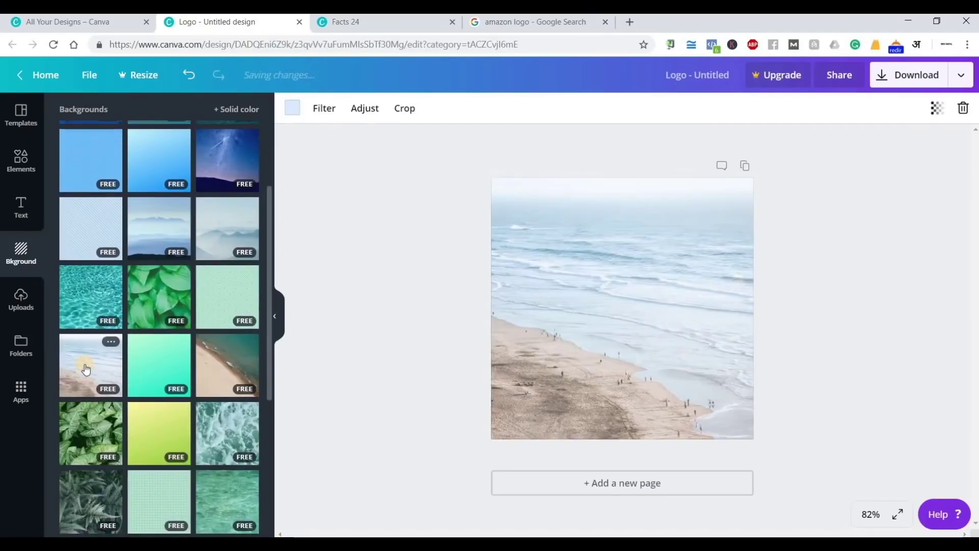
{"action": "scroll", "coordinate": [86, 368], "scroll_direction": "down", "scroll_amount": 3}
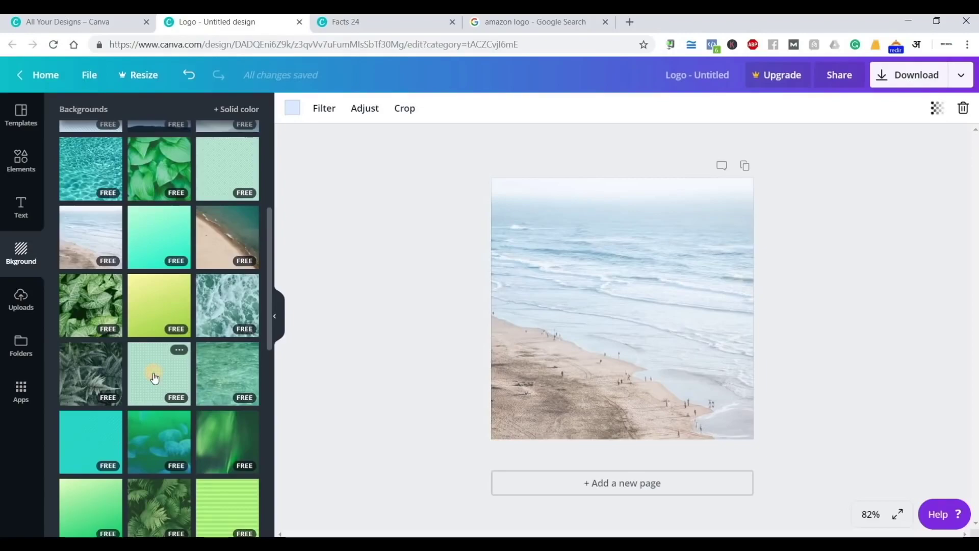
{"action": "left_click", "coordinate": [160, 371]}
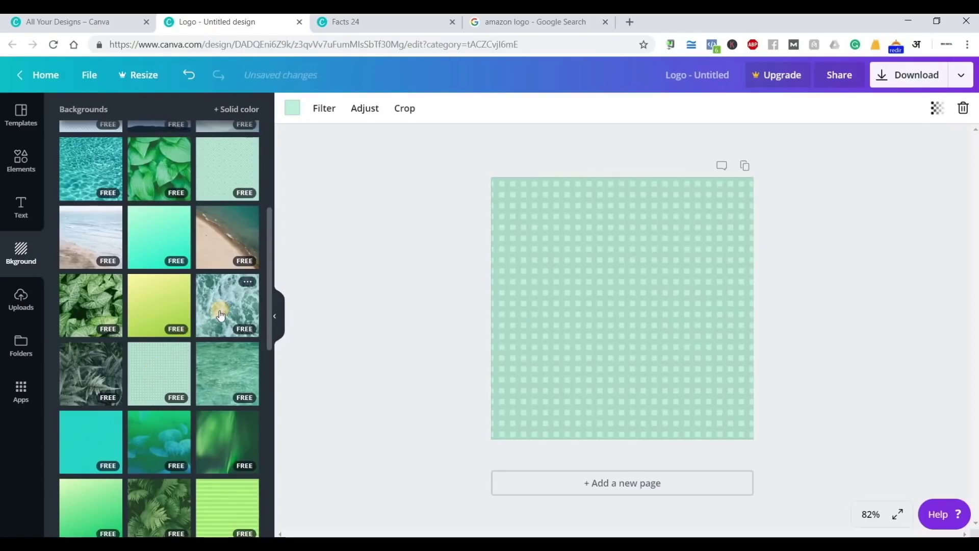
{"action": "left_click", "coordinate": [220, 314]}
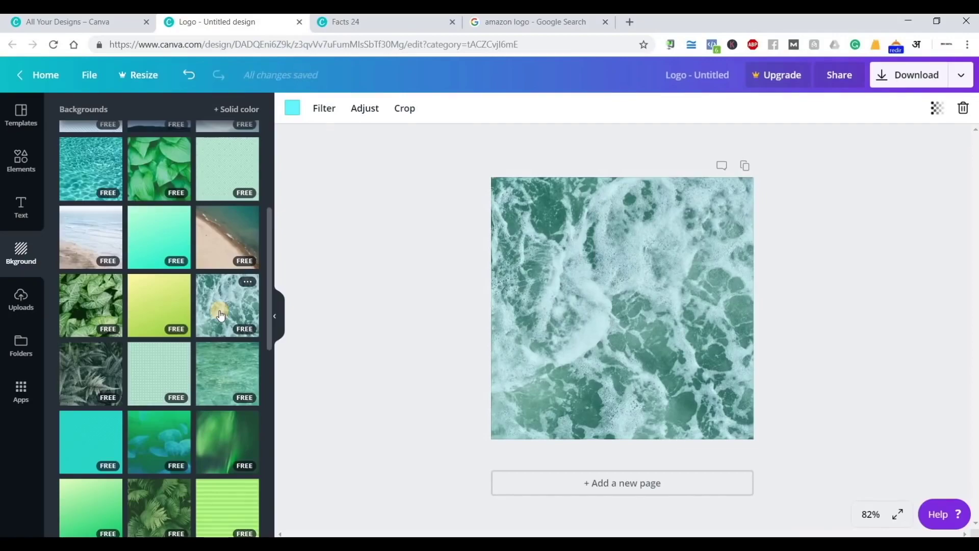
Undo all the background changes to return to the blank white page
{"action": "key", "text": "ctrl+z"}
{"action": "key", "text": "ctrl+z"}
{"action": "key", "text": "ctrl+z"}
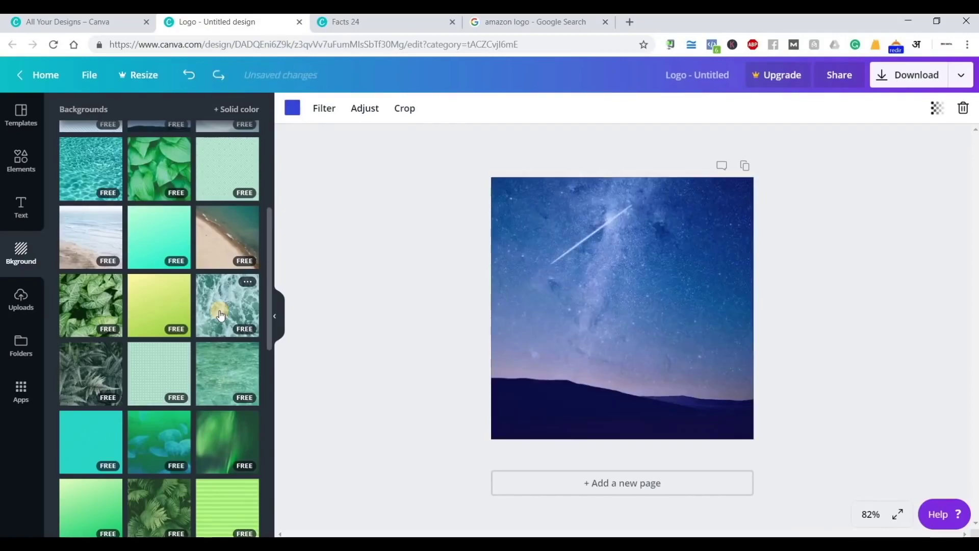
{"action": "key", "text": "ctrl+z"}
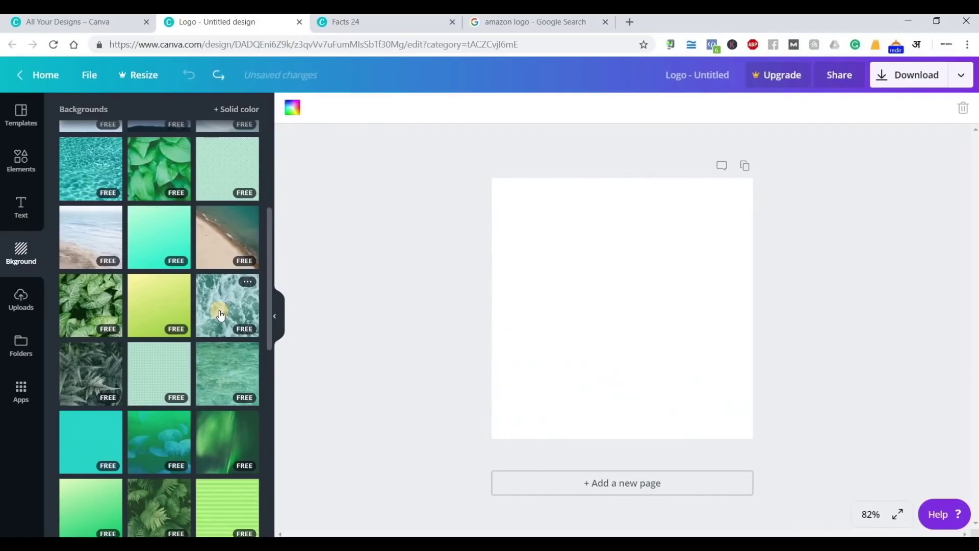
Look at the uploaded images and view all Free Photos in the elements library
{"action": "left_click", "coordinate": [15, 304]}
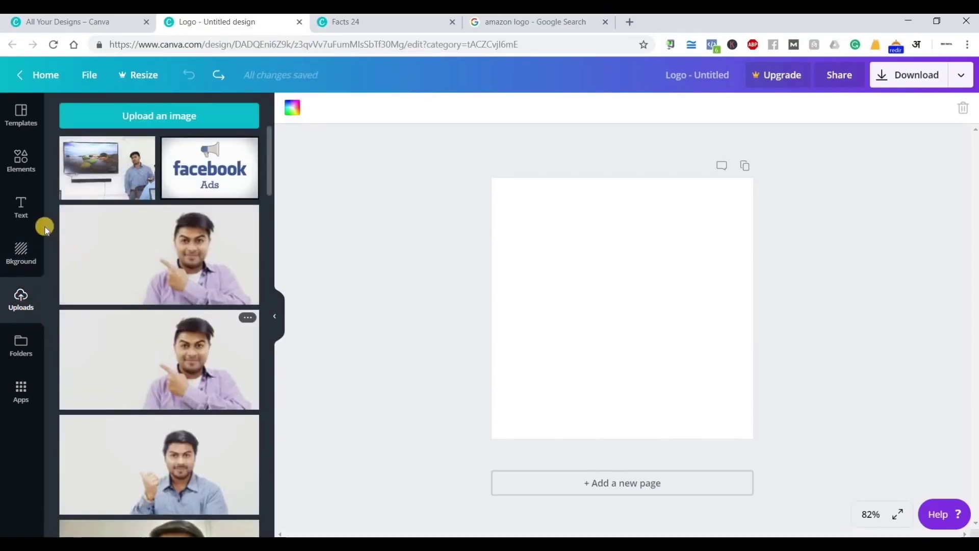
{"action": "left_click", "coordinate": [21, 161]}
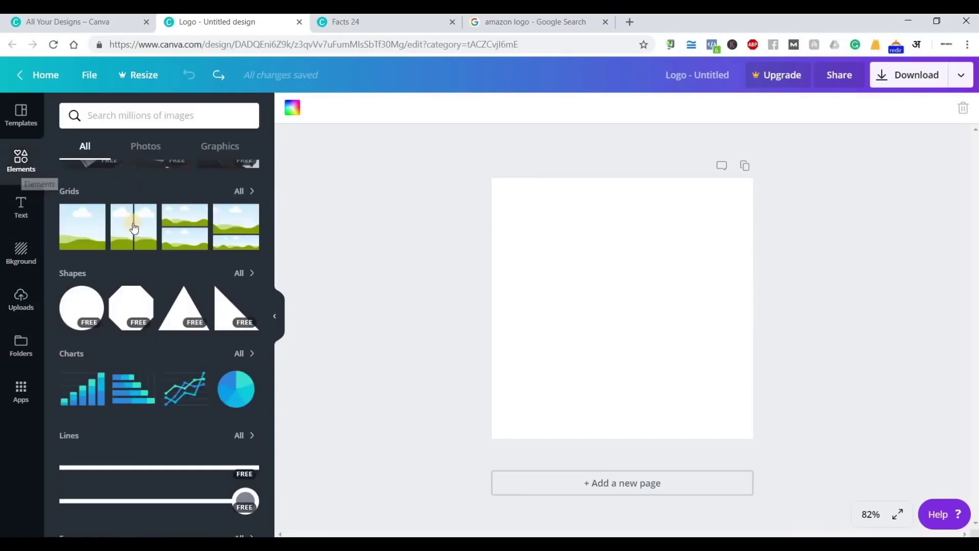
{"action": "scroll", "coordinate": [131, 222], "scroll_direction": "up", "scroll_amount": 3}
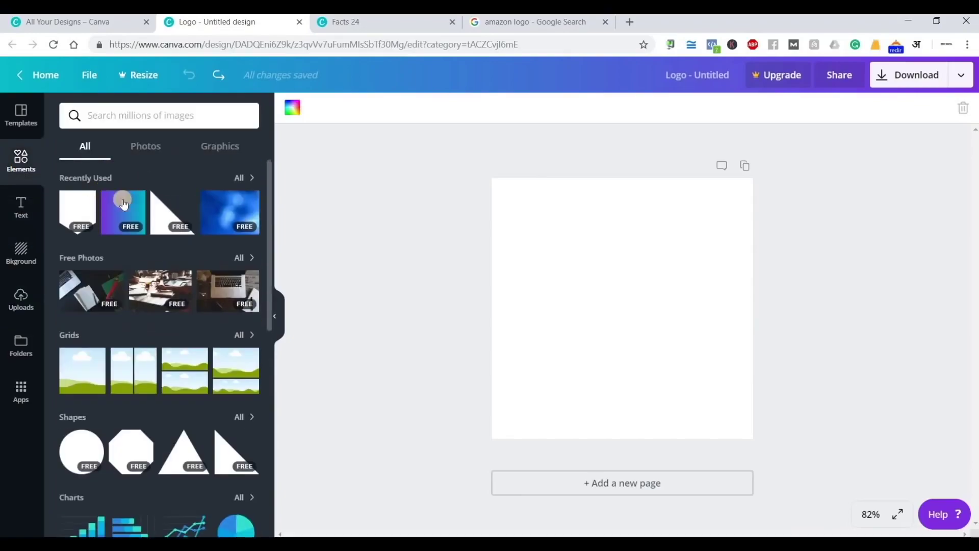
{"action": "left_click", "coordinate": [249, 260]}
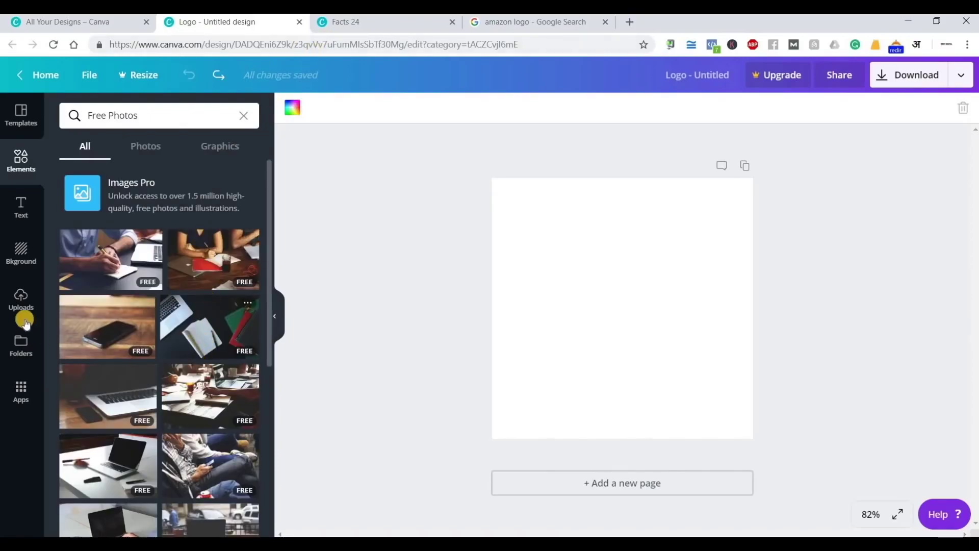
Try an uploaded photo of the pointing man in a purple shirt enlarged to cover the whole page, and delete it
{"action": "left_click", "coordinate": [21, 298]}
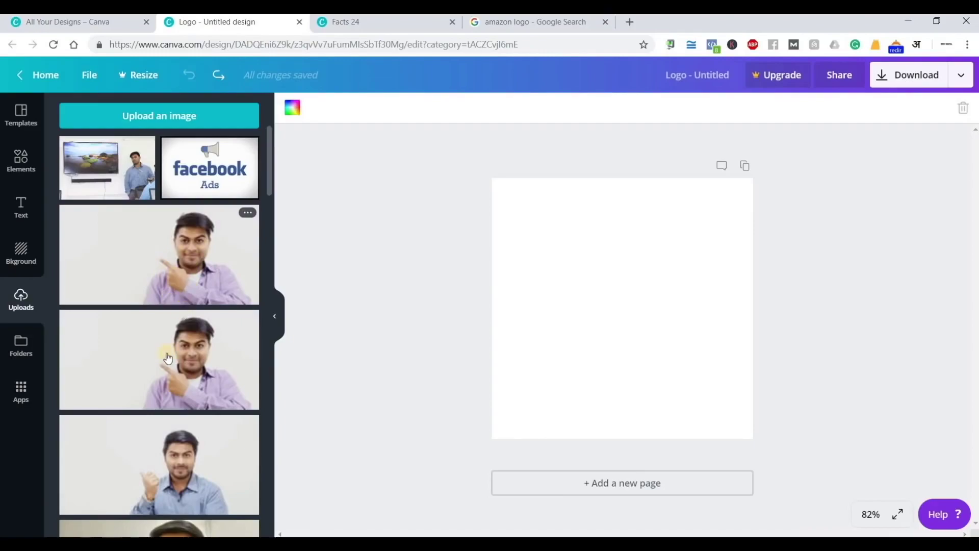
{"action": "scroll", "coordinate": [181, 389], "scroll_direction": "down", "scroll_amount": 5}
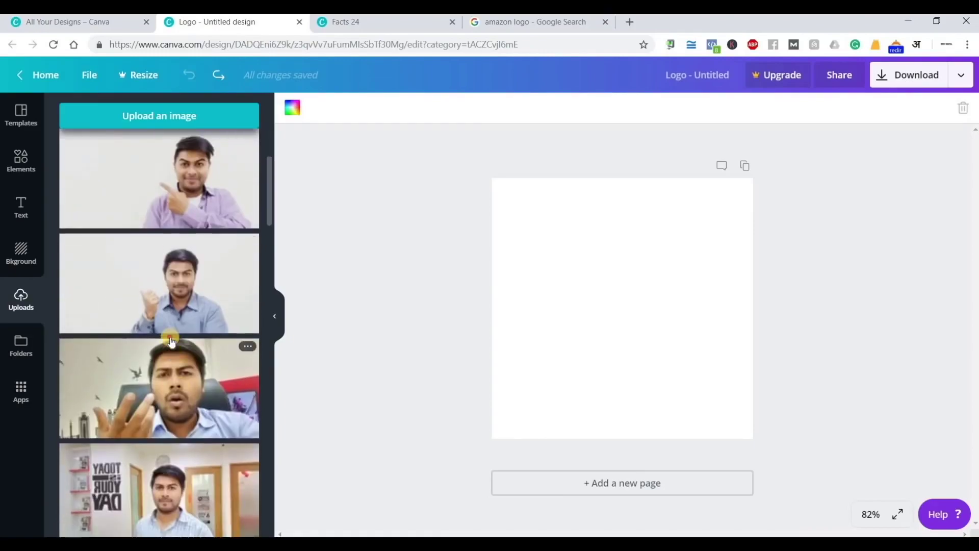
{"action": "scroll", "coordinate": [173, 343], "scroll_direction": "up", "scroll_amount": 5}
{"action": "left_click", "coordinate": [173, 343]}
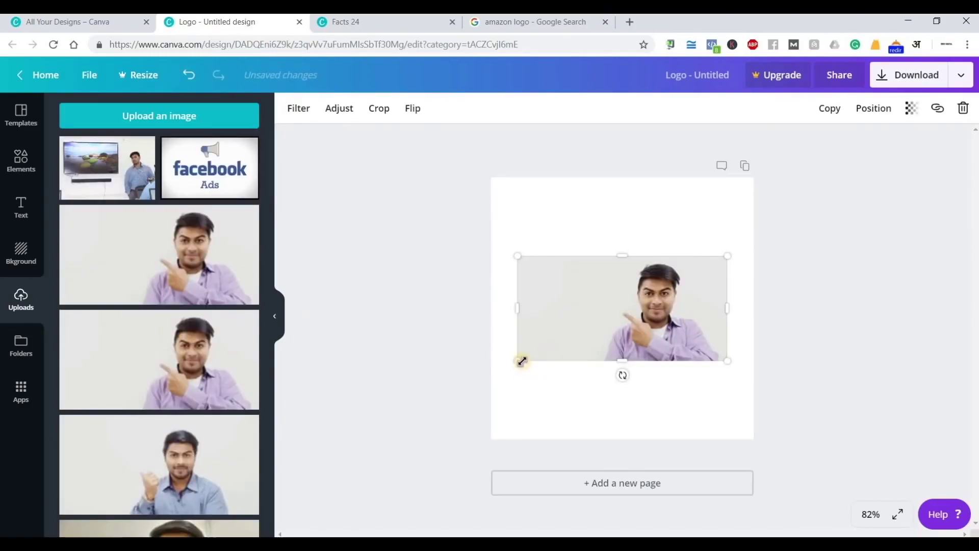
{"action": "left_click_drag", "start_coordinate": [521, 361], "coordinate": [380, 448]}
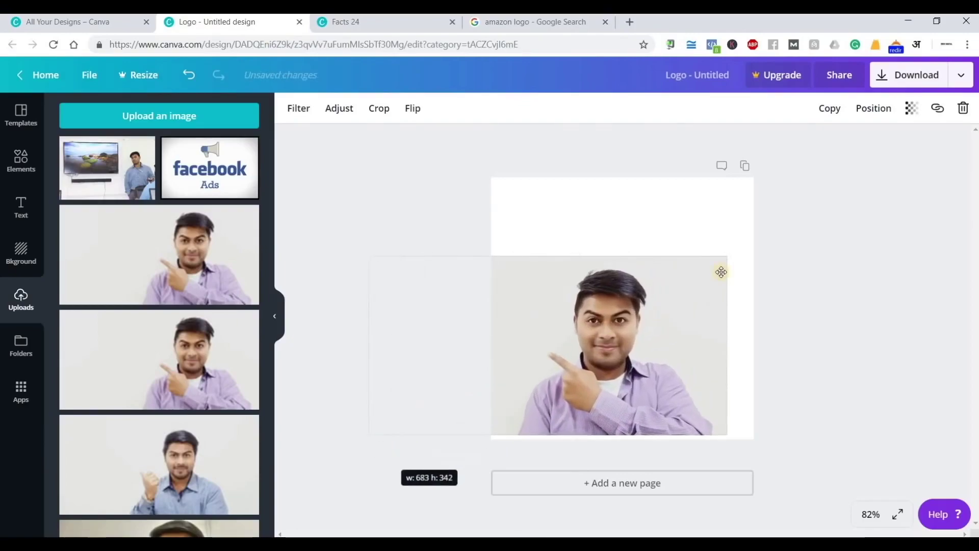
{"action": "left_click_drag", "start_coordinate": [828, 187], "coordinate": [784, 276]}
{"action": "left_click_drag", "start_coordinate": [710, 284], "coordinate": [685, 290]}
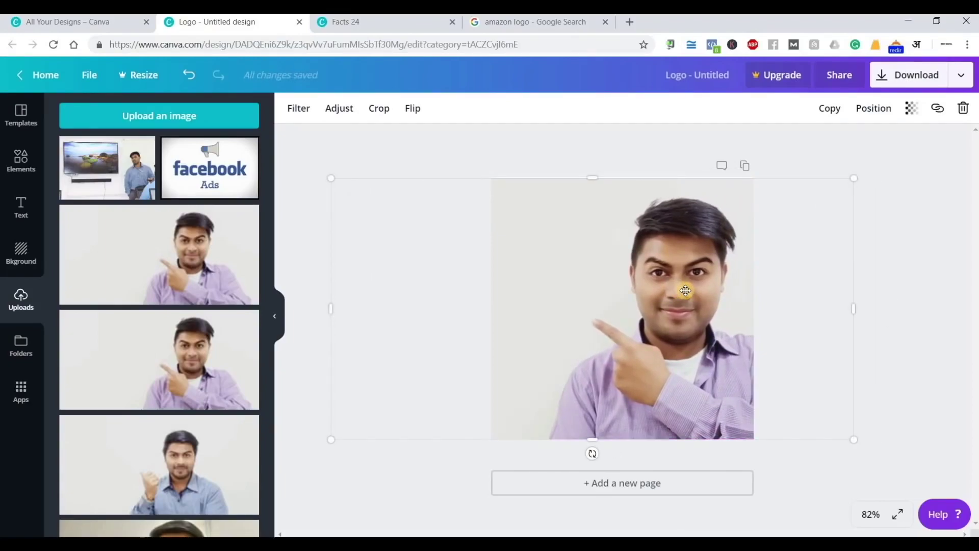
{"action": "key", "text": "Delete"}
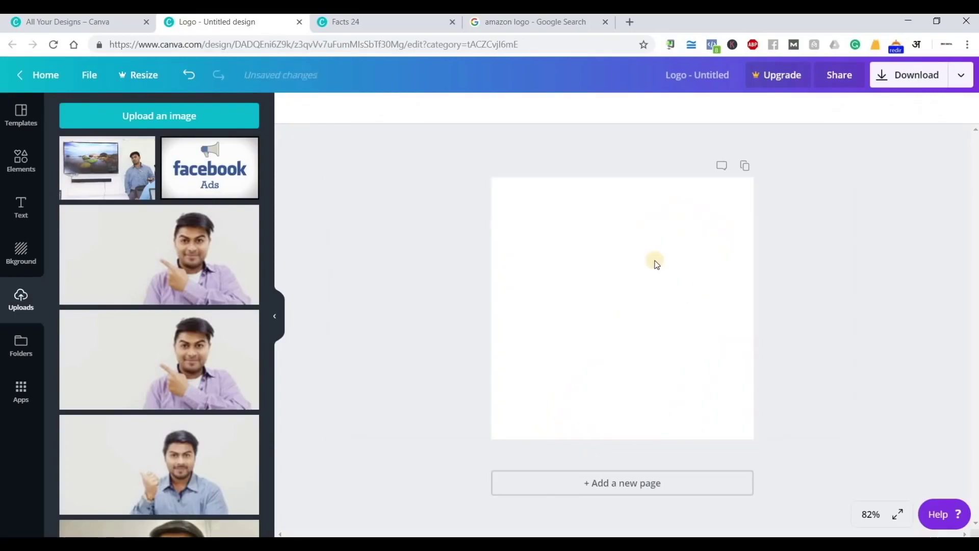
Look through the photo and design folders and the list of available Canva apps
{"action": "left_click", "coordinate": [36, 352]}
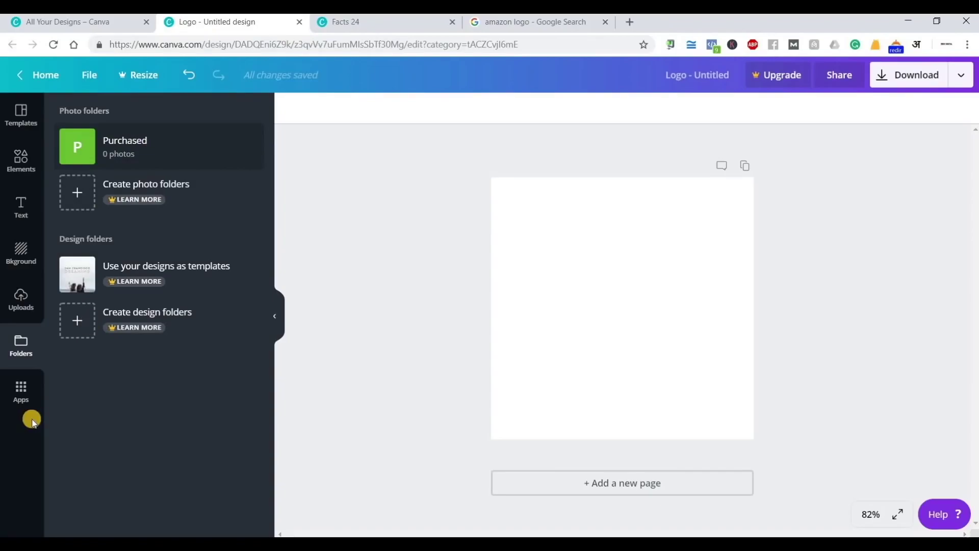
{"action": "left_click", "coordinate": [21, 395]}
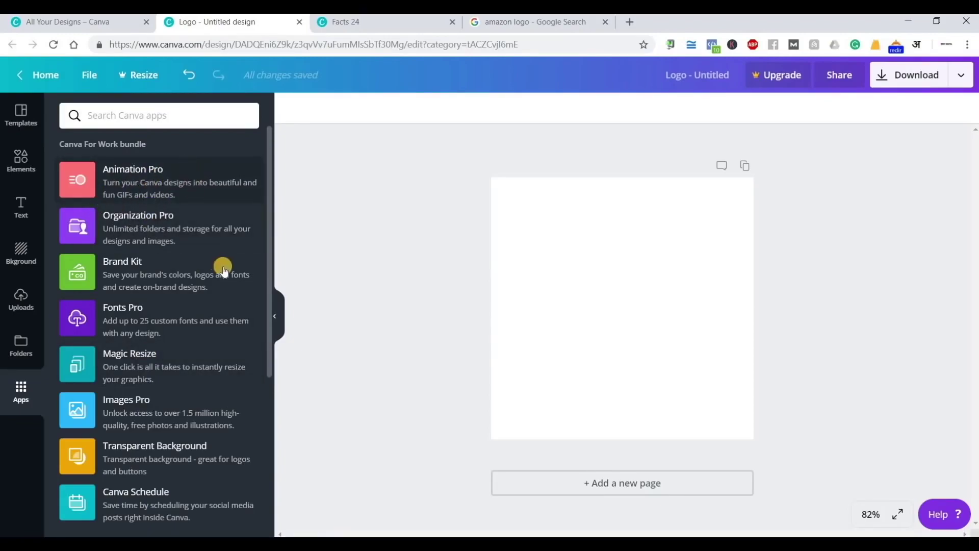
{"action": "scroll", "coordinate": [148, 373], "scroll_direction": "down", "scroll_amount": 5}
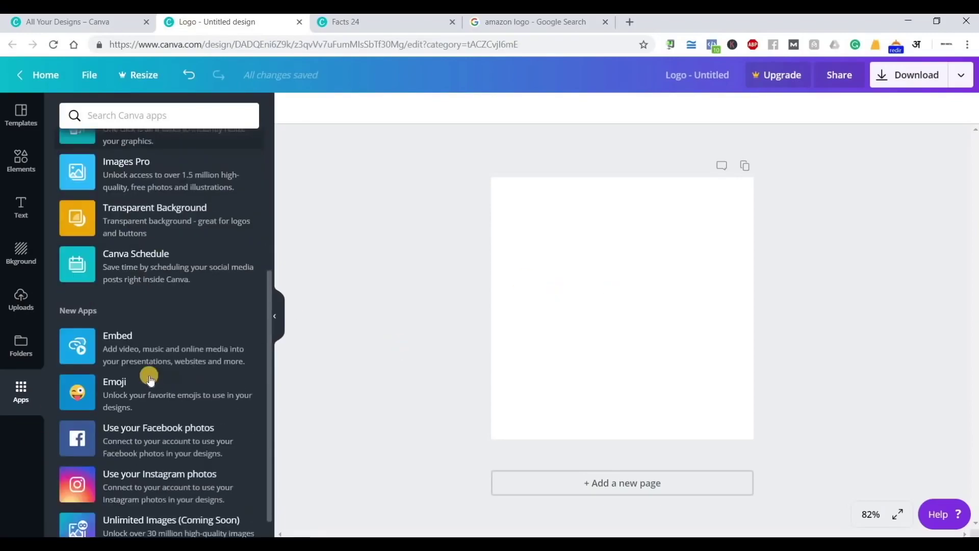
{"action": "scroll", "coordinate": [149, 374], "scroll_direction": "up", "scroll_amount": 4}
{"action": "scroll", "coordinate": [148, 376], "scroll_direction": "down", "scroll_amount": 5}
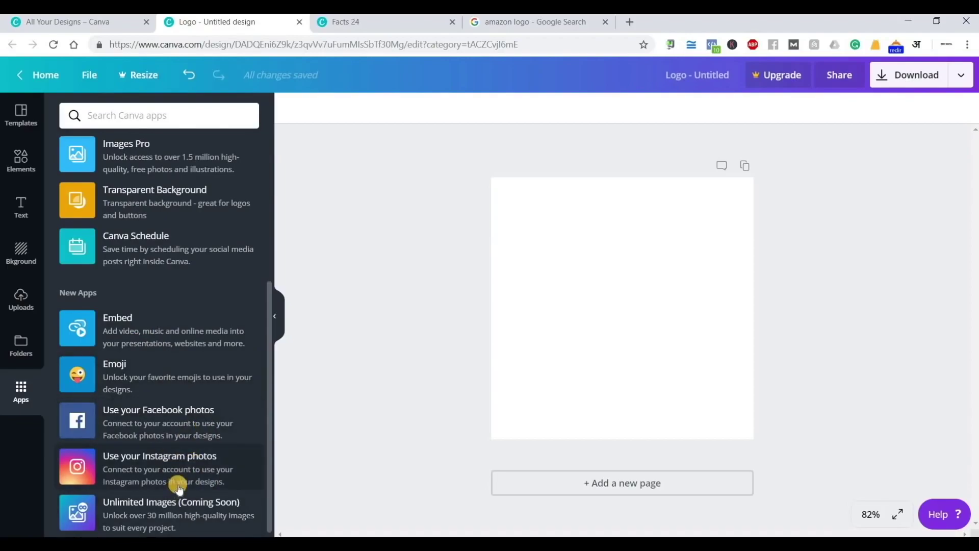
{"action": "scroll", "coordinate": [179, 482], "scroll_direction": "up", "scroll_amount": 6}
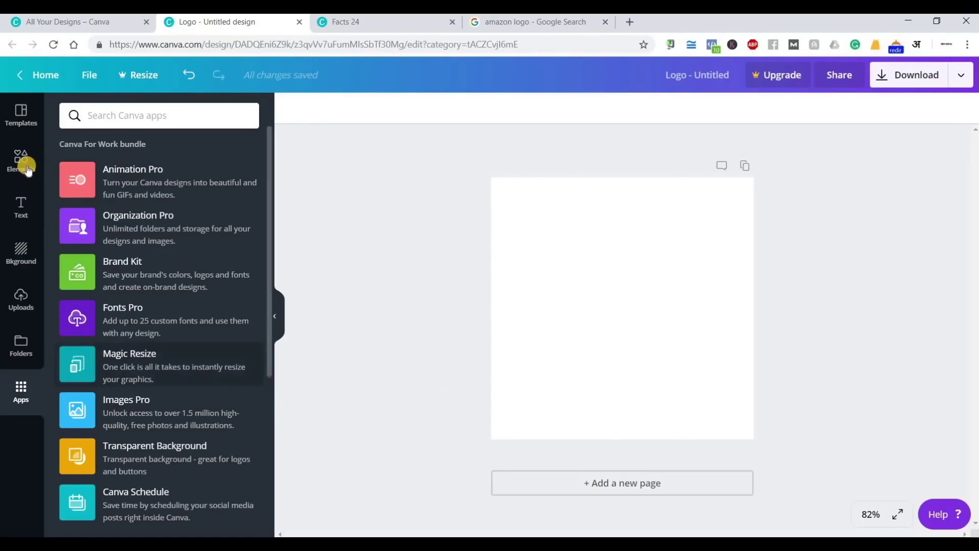
Apply the Delish Dream Dish template from the Food / Drink Logo category to the blank page
{"action": "left_click", "coordinate": [20, 114]}
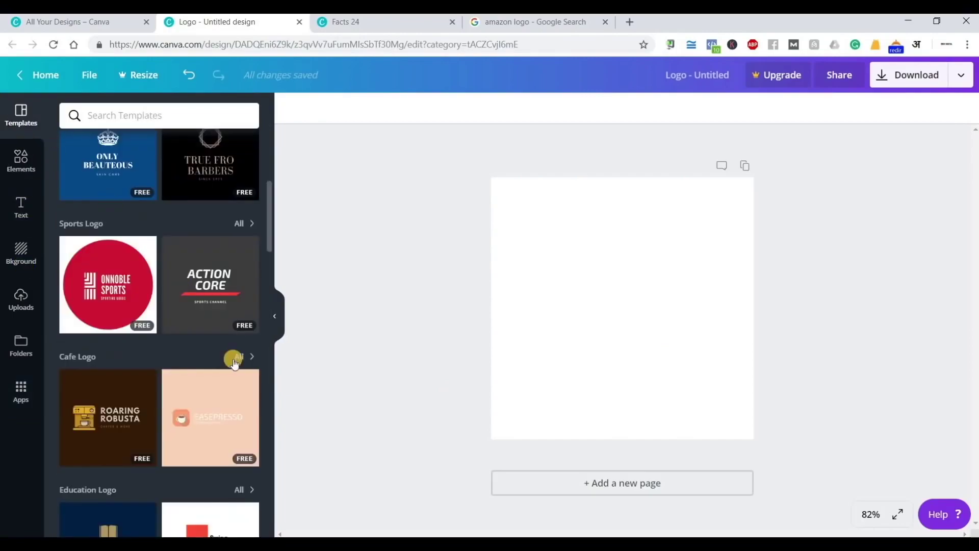
{"action": "scroll", "coordinate": [229, 356], "scroll_direction": "up", "scroll_amount": 5}
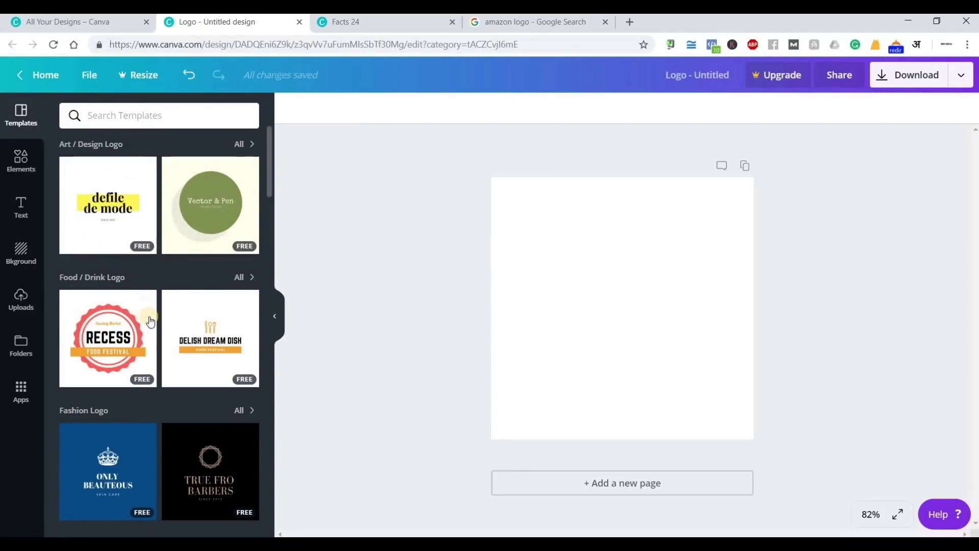
{"action": "scroll", "coordinate": [150, 321], "scroll_direction": "down", "scroll_amount": 1}
{"action": "scroll", "coordinate": [149, 320], "scroll_direction": "up", "scroll_amount": 1}
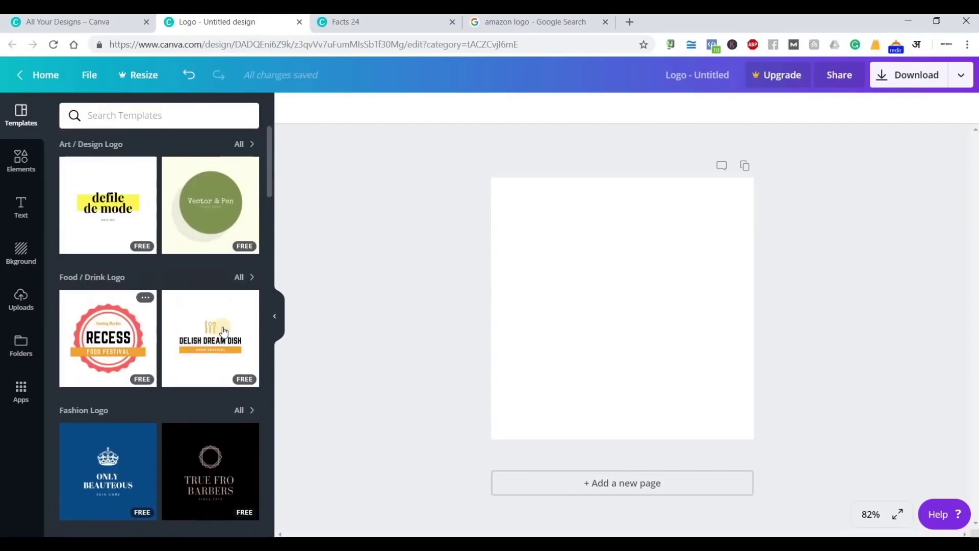
{"action": "left_click", "coordinate": [210, 356]}
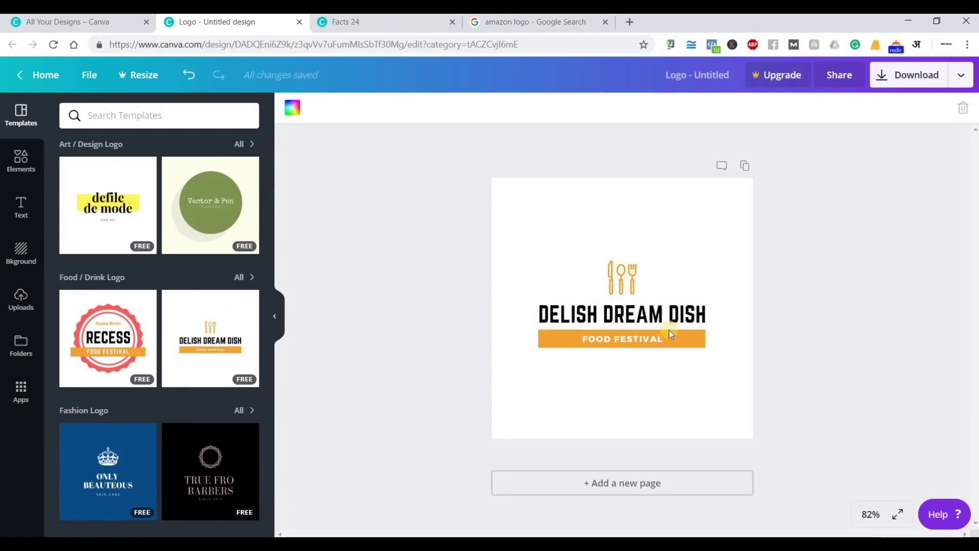
Undo applying the Delish Dream Dish template so the page is blank
{"action": "key", "text": "ctrl+z"}
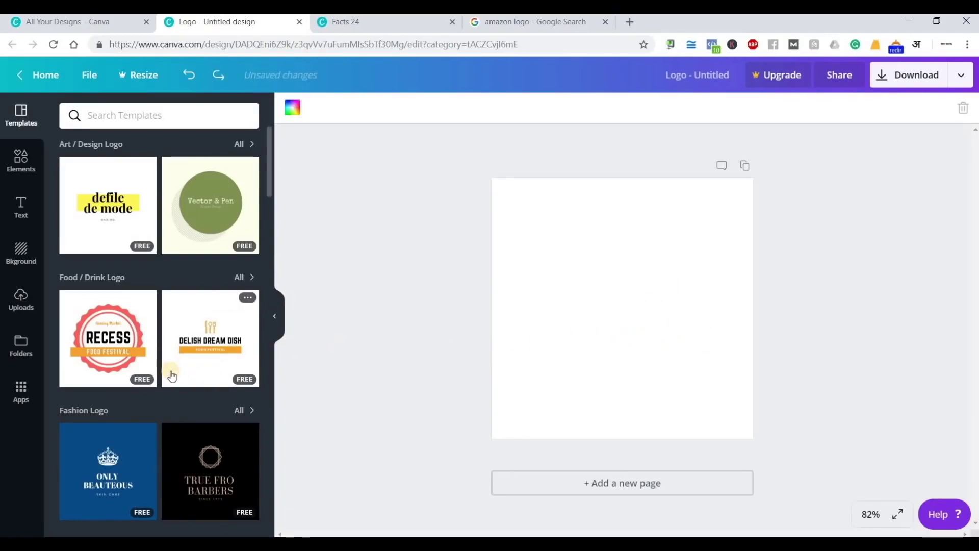
Try the True Fro Barbers template from the Fashion Logo category on the blank page, and undo it
{"action": "scroll", "coordinate": [170, 375], "scroll_direction": "down", "scroll_amount": 3}
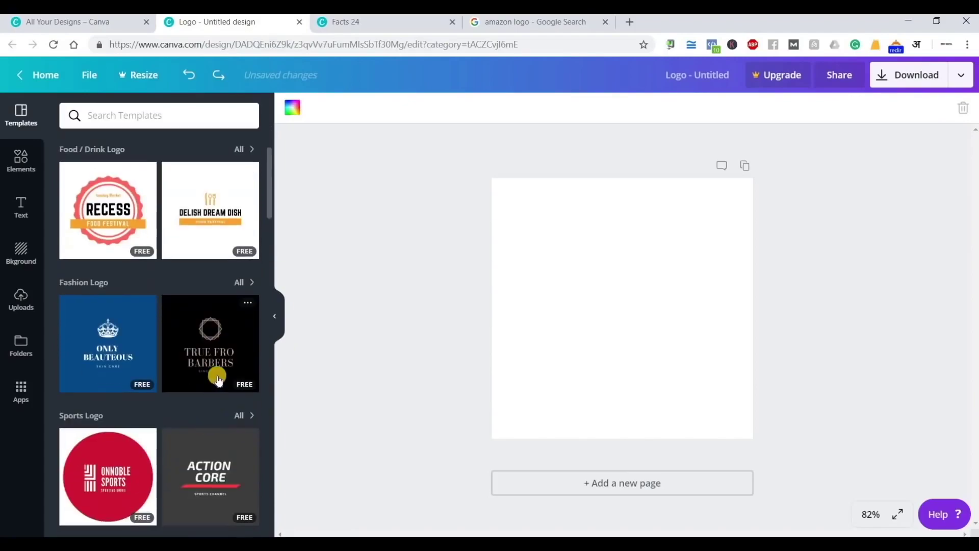
{"action": "left_click", "coordinate": [218, 334]}
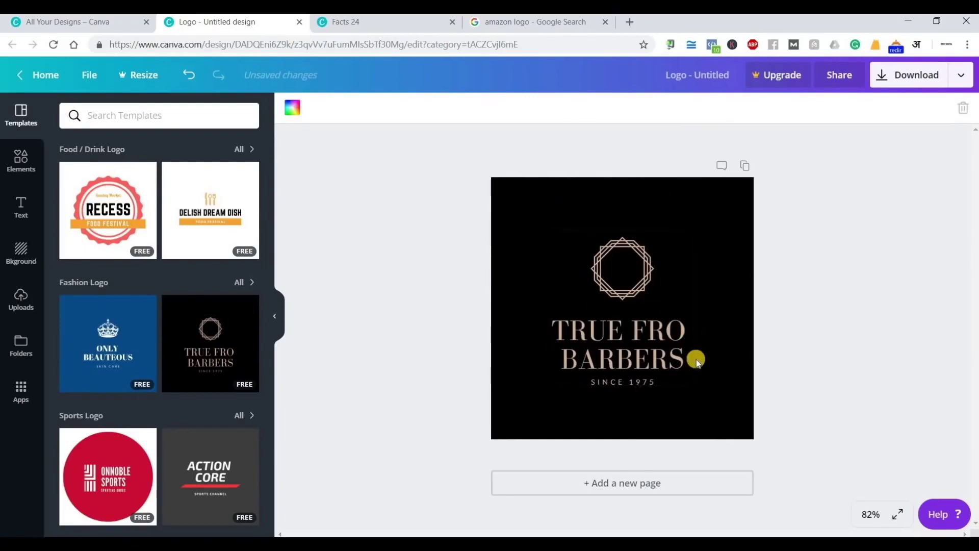
{"action": "key", "text": "ctrl+z"}
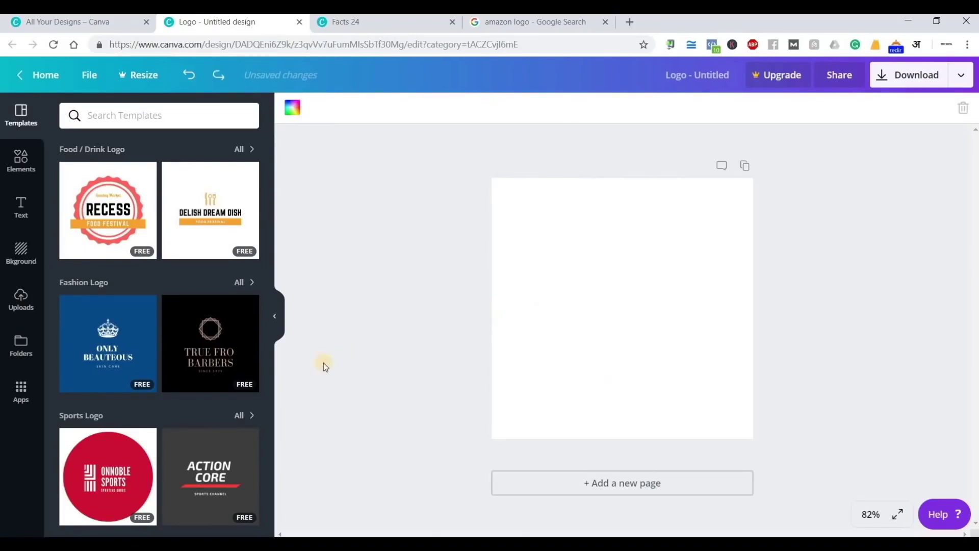
Look through the categorized logo templates from Sports, Cafe and Education down to Home Furnishings and Automotive
{"action": "scroll", "coordinate": [163, 383], "scroll_direction": "down", "scroll_amount": 4}
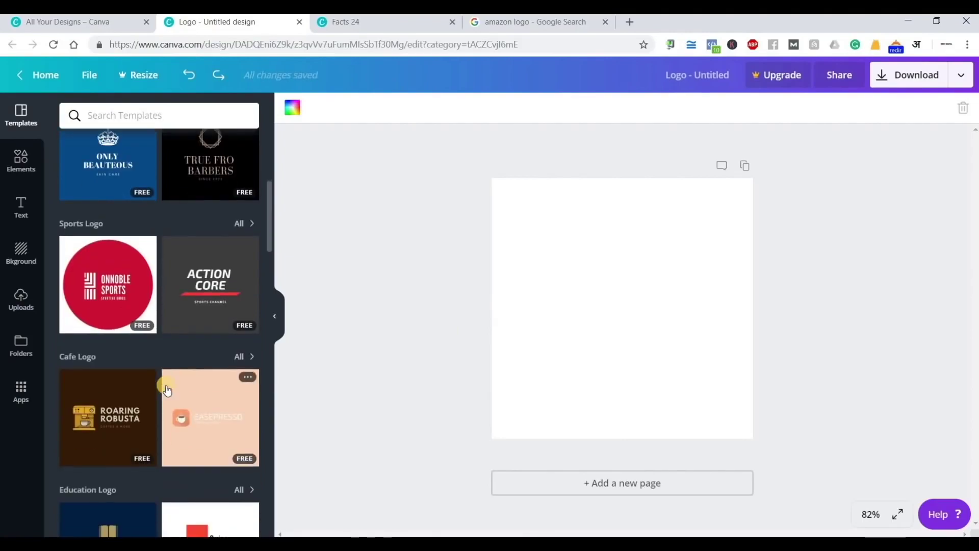
{"action": "scroll", "coordinate": [180, 298], "scroll_direction": "down", "scroll_amount": 1}
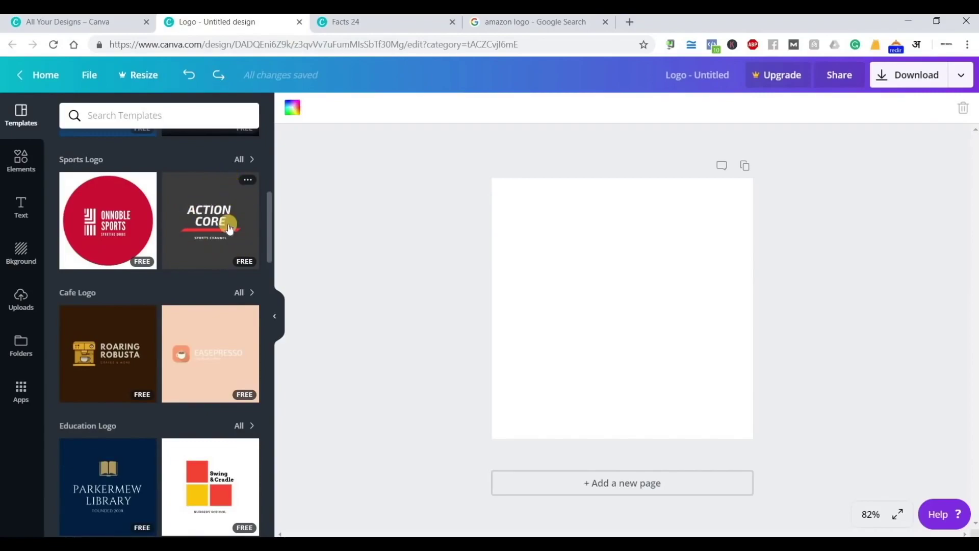
{"action": "scroll", "coordinate": [109, 321], "scroll_direction": "down", "scroll_amount": 1}
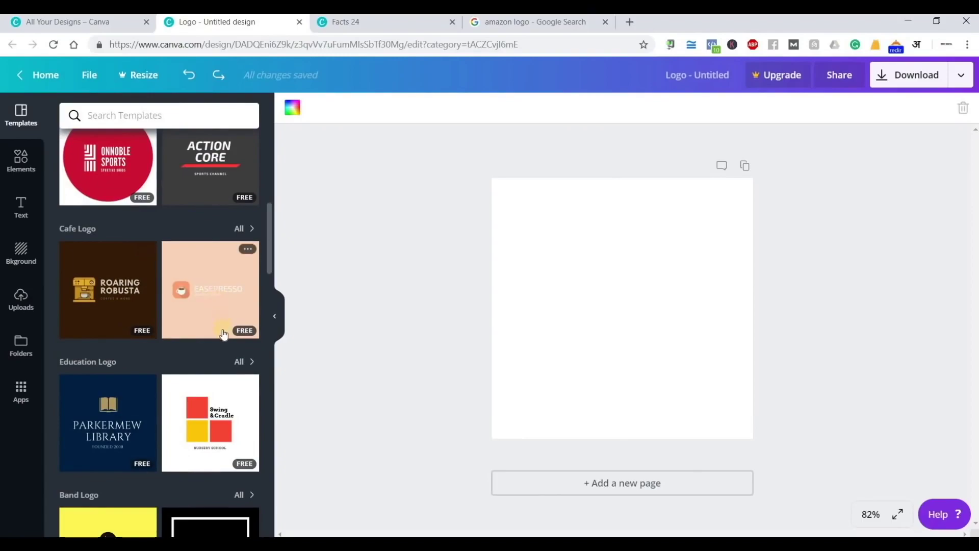
{"action": "scroll", "coordinate": [222, 333], "scroll_direction": "down", "scroll_amount": 1}
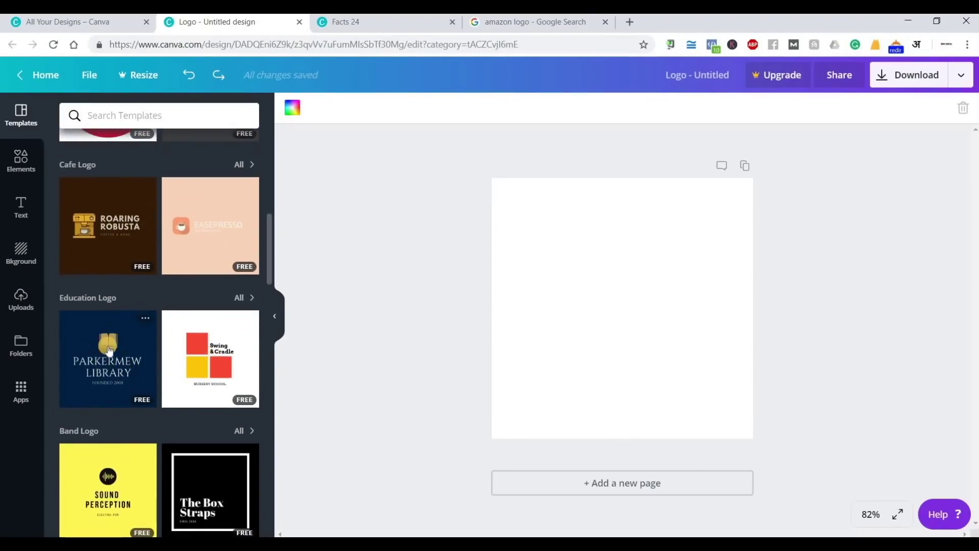
{"action": "scroll", "coordinate": [108, 350], "scroll_direction": "down", "scroll_amount": 2}
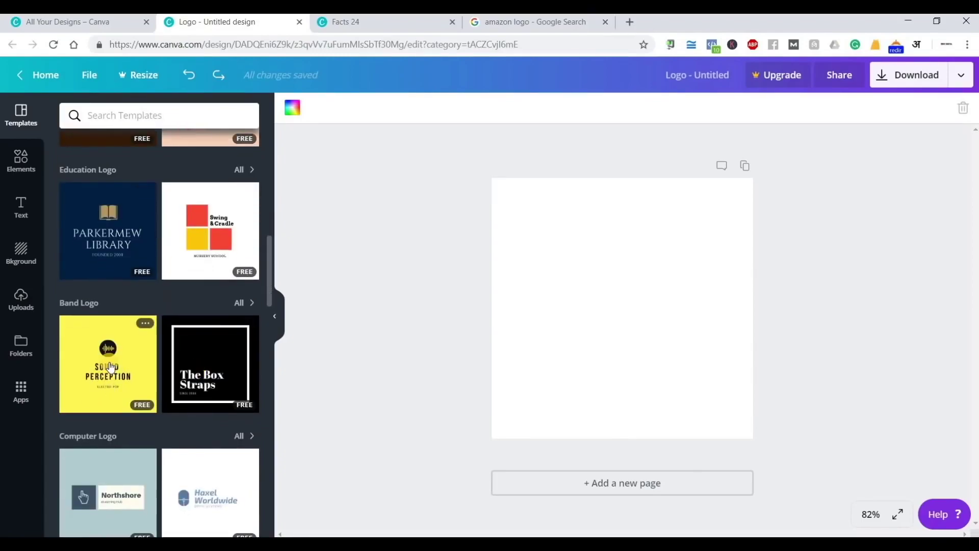
{"action": "scroll", "coordinate": [110, 366], "scroll_direction": "down", "scroll_amount": 1}
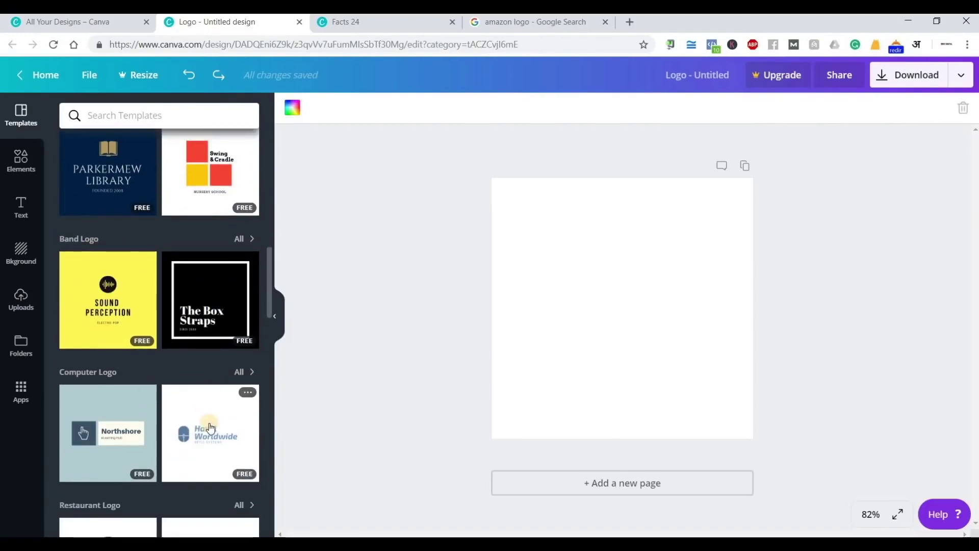
{"action": "scroll", "coordinate": [210, 426], "scroll_direction": "down", "scroll_amount": 1}
{"action": "scroll", "coordinate": [210, 427], "scroll_direction": "down", "scroll_amount": 4}
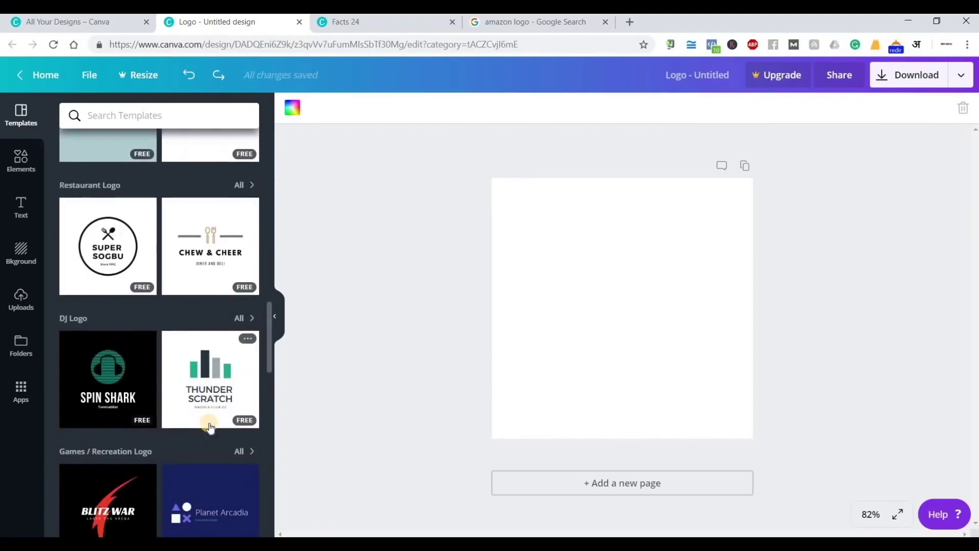
{"action": "scroll", "coordinate": [210, 426], "scroll_direction": "down", "scroll_amount": 1}
{"action": "scroll", "coordinate": [210, 427], "scroll_direction": "down", "scroll_amount": 1}
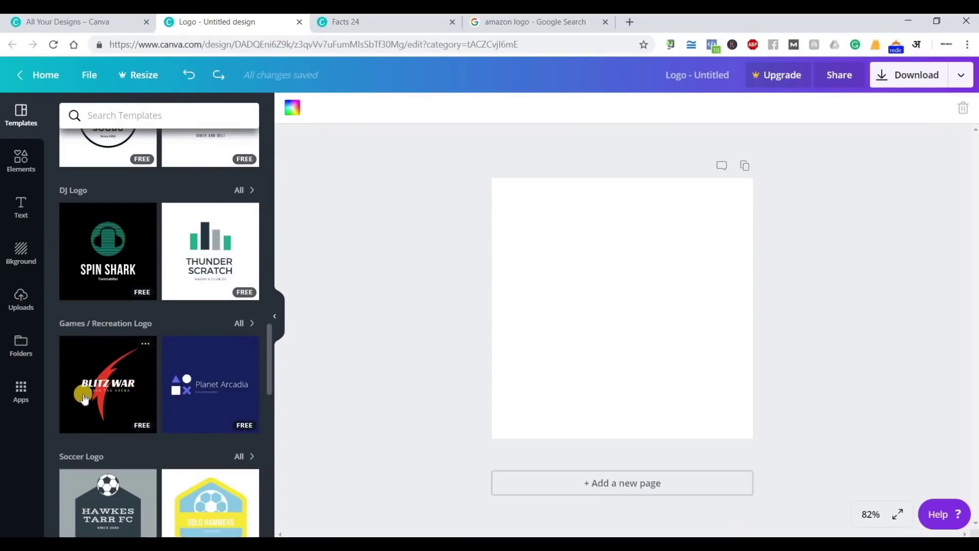
{"action": "scroll", "coordinate": [84, 398], "scroll_direction": "down", "scroll_amount": 3}
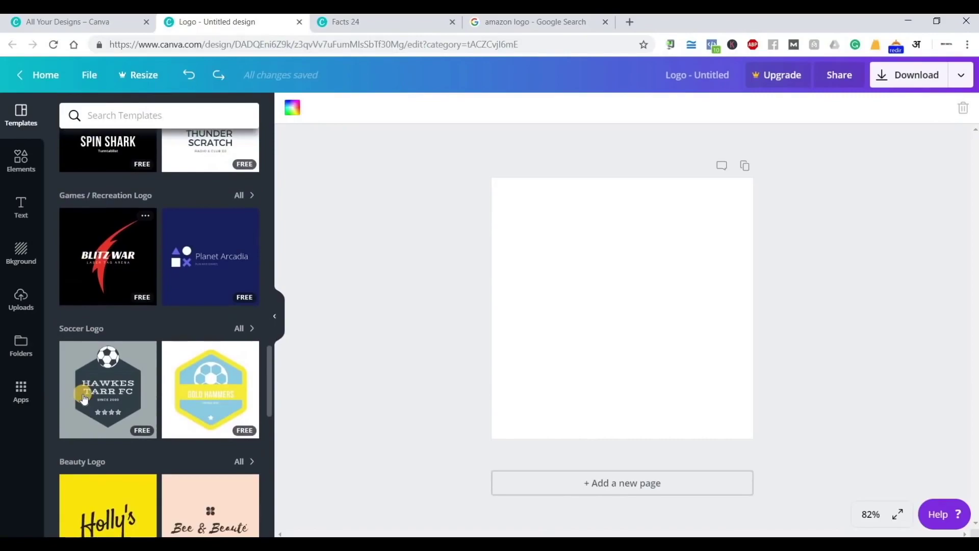
{"action": "scroll", "coordinate": [84, 399], "scroll_direction": "down", "scroll_amount": 6}
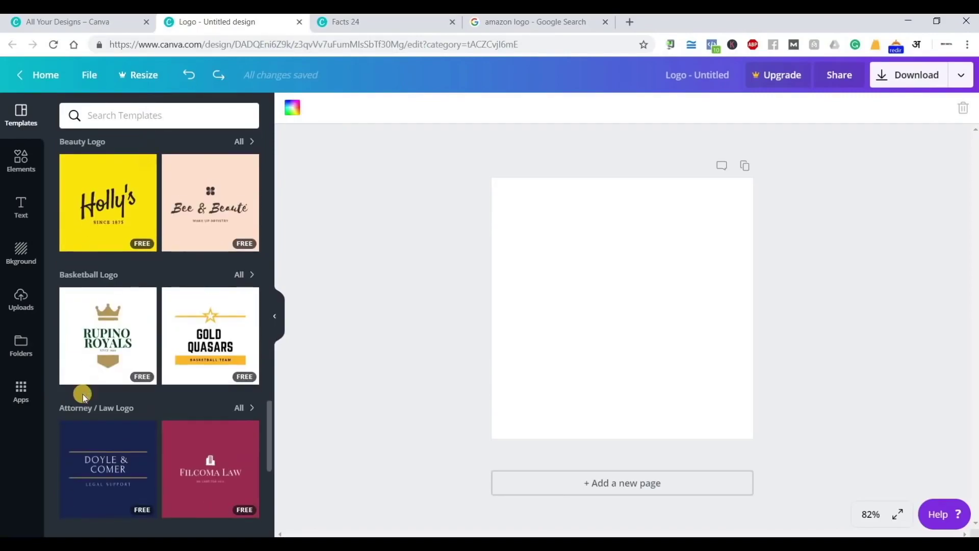
{"action": "scroll", "coordinate": [82, 393], "scroll_direction": "down", "scroll_amount": 5}
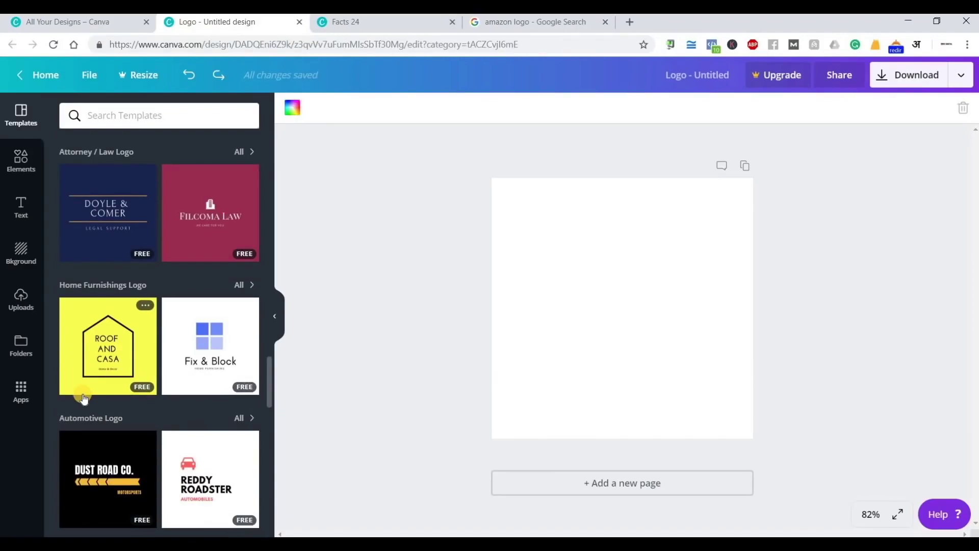
{"action": "scroll", "coordinate": [84, 399], "scroll_direction": "down", "scroll_amount": 5}
Examine the uncategorized free logo templates listed below the category sections for possible starting designs
{"action": "scroll", "coordinate": [85, 399], "scroll_direction": "down", "scroll_amount": 5}
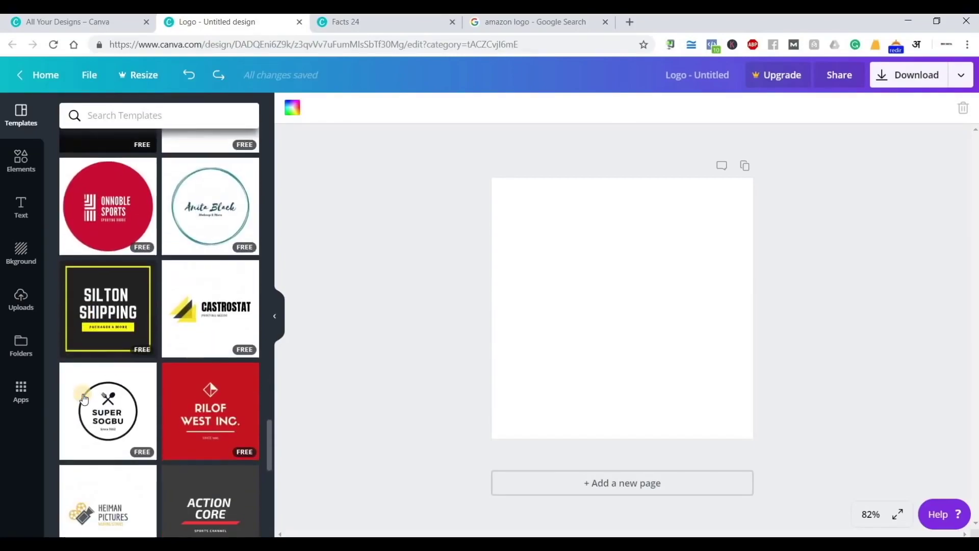
{"action": "scroll", "coordinate": [84, 399], "scroll_direction": "down", "scroll_amount": 4}
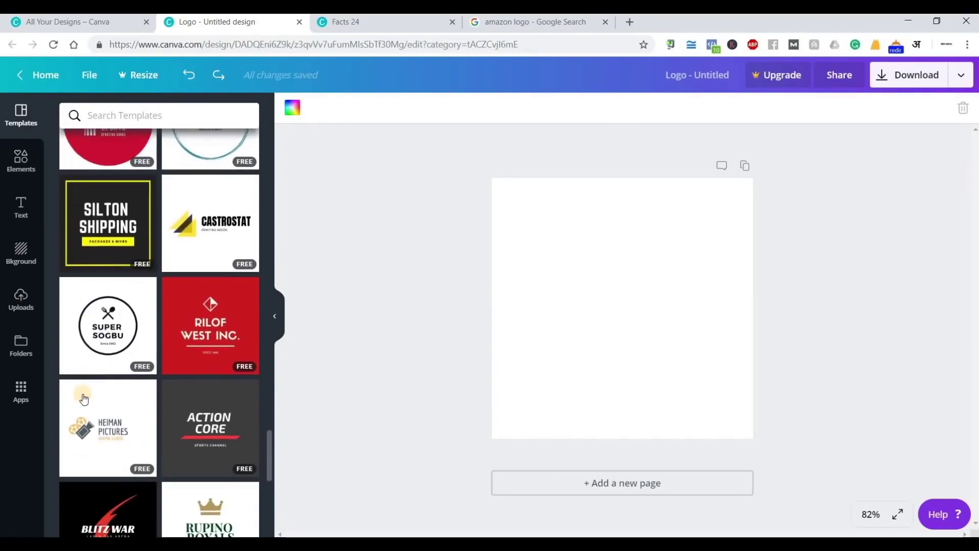
{"action": "scroll", "coordinate": [85, 398], "scroll_direction": "down", "scroll_amount": 8}
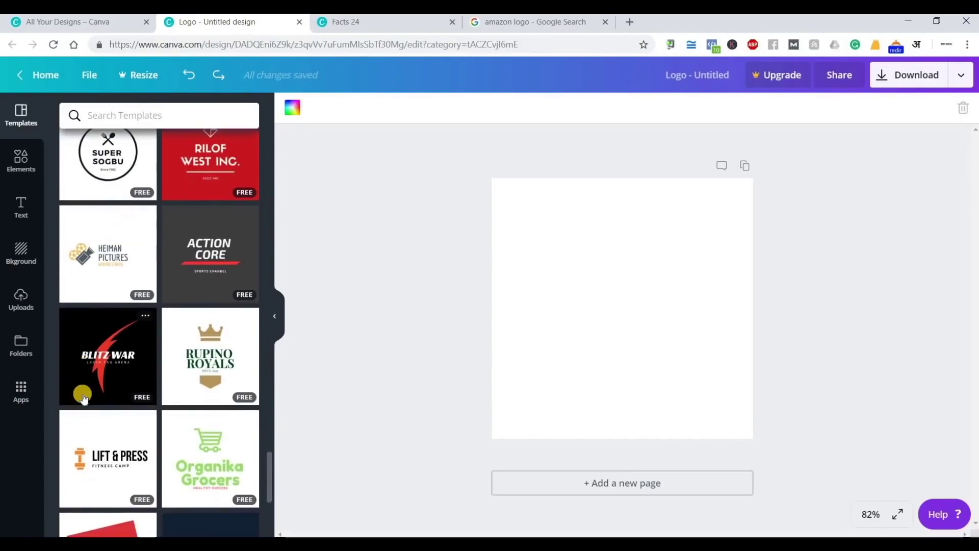
{"action": "scroll", "coordinate": [84, 399], "scroll_direction": "down", "scroll_amount": 7}
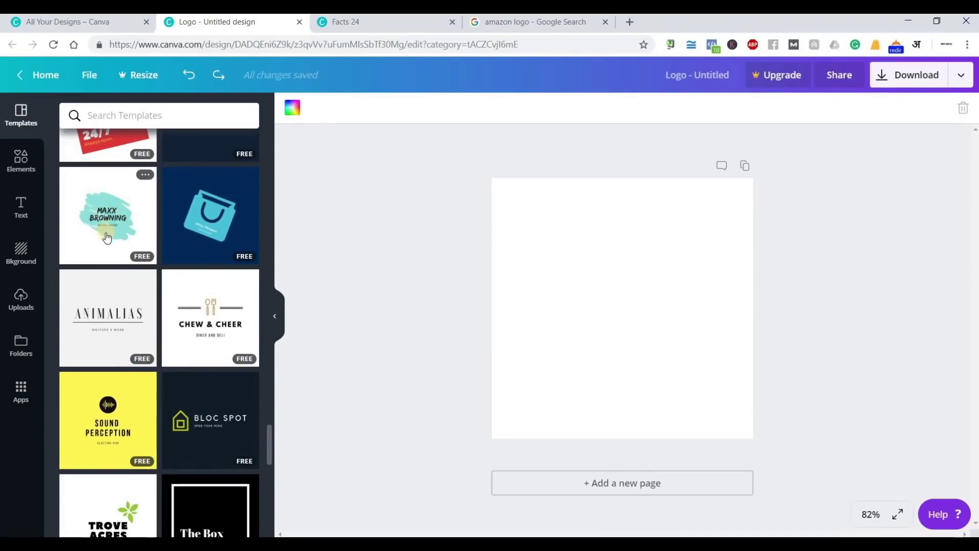
{"action": "scroll", "coordinate": [135, 309], "scroll_direction": "down", "scroll_amount": 5}
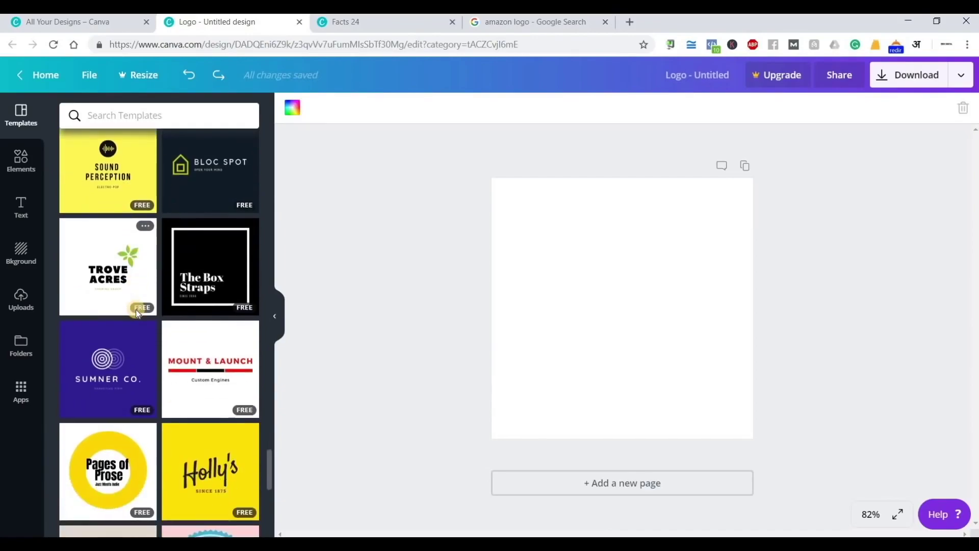
{"action": "scroll", "coordinate": [135, 309], "scroll_direction": "down", "scroll_amount": 1}
{"action": "scroll", "coordinate": [137, 313], "scroll_direction": "down", "scroll_amount": 1}
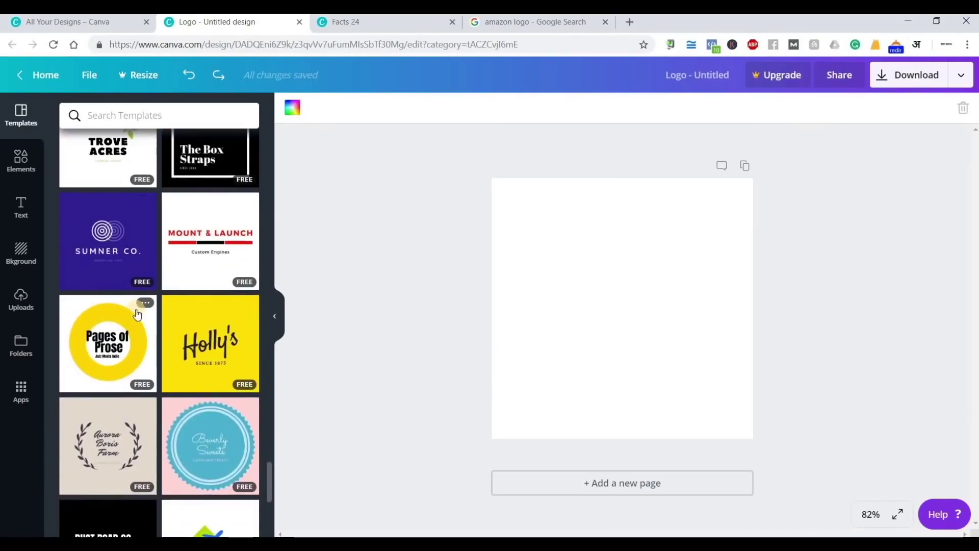
{"action": "scroll", "coordinate": [137, 313], "scroll_direction": "down", "scroll_amount": 2}
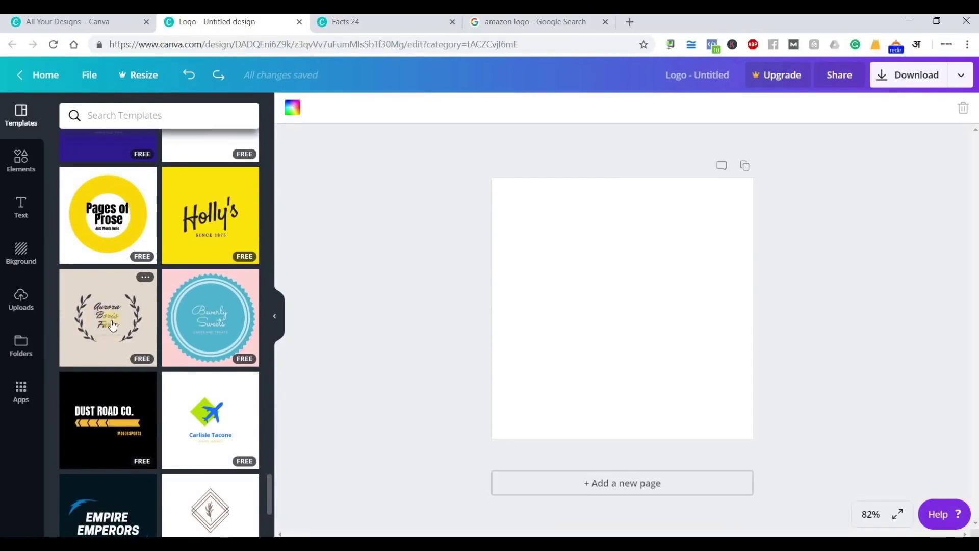
{"action": "scroll", "coordinate": [127, 365], "scroll_direction": "down", "scroll_amount": 3}
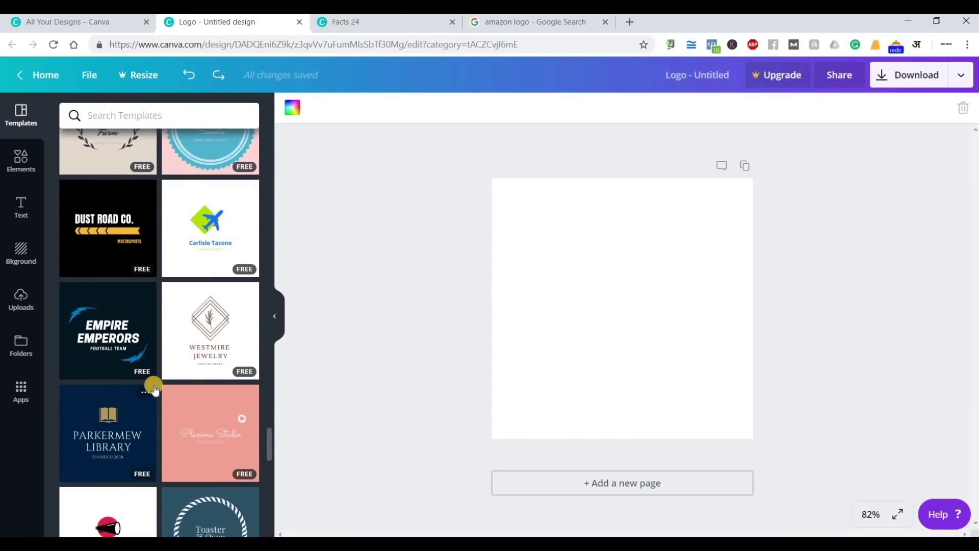
{"action": "scroll", "coordinate": [154, 389], "scroll_direction": "down", "scroll_amount": 2}
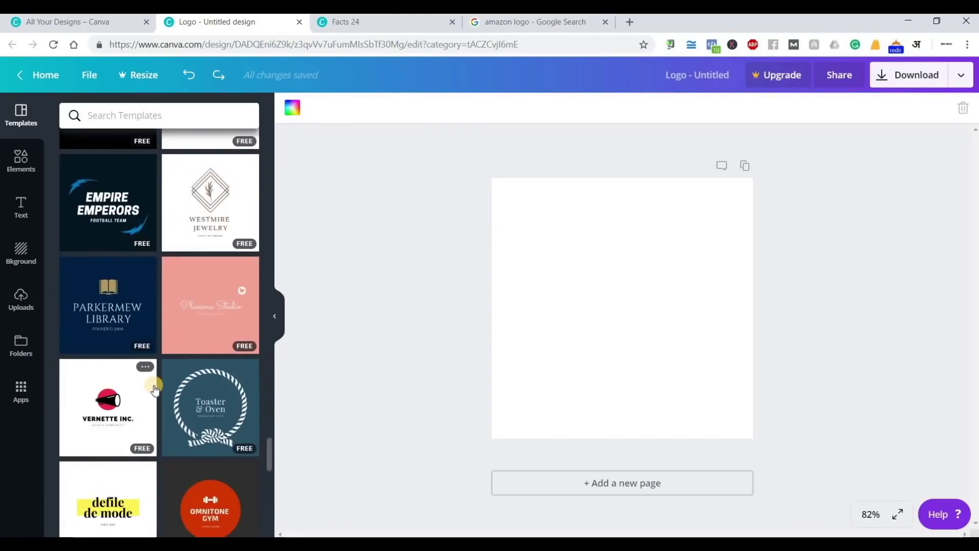
{"action": "scroll", "coordinate": [155, 389], "scroll_direction": "down", "scroll_amount": 3}
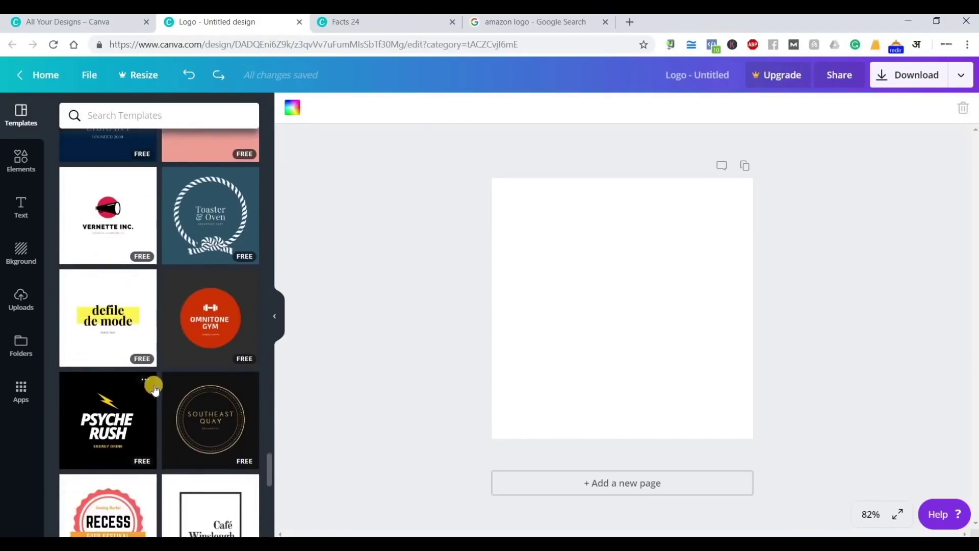
{"action": "scroll", "coordinate": [155, 389], "scroll_direction": "down", "scroll_amount": 6}
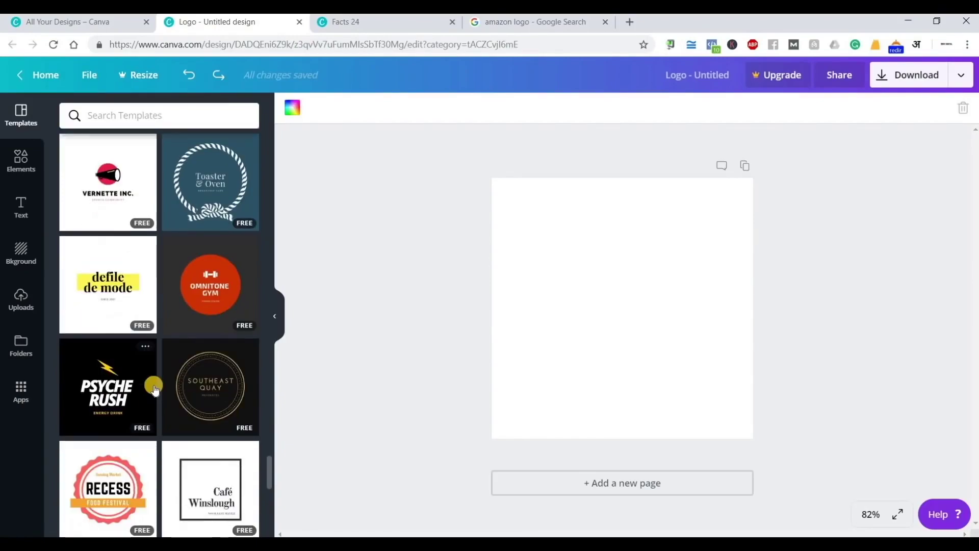
{"action": "scroll", "coordinate": [155, 389], "scroll_direction": "down", "scroll_amount": 5}
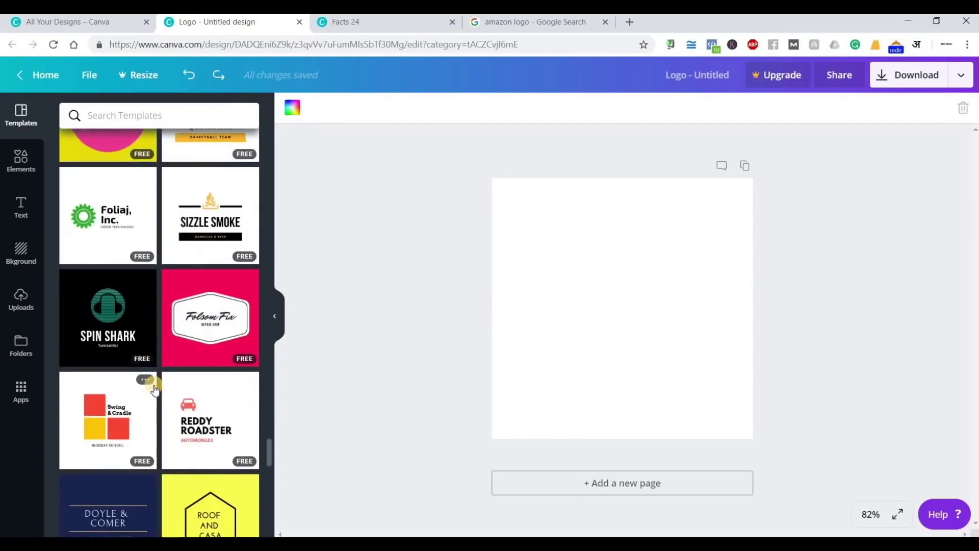
{"action": "scroll", "coordinate": [155, 389], "scroll_direction": "down", "scroll_amount": 2}
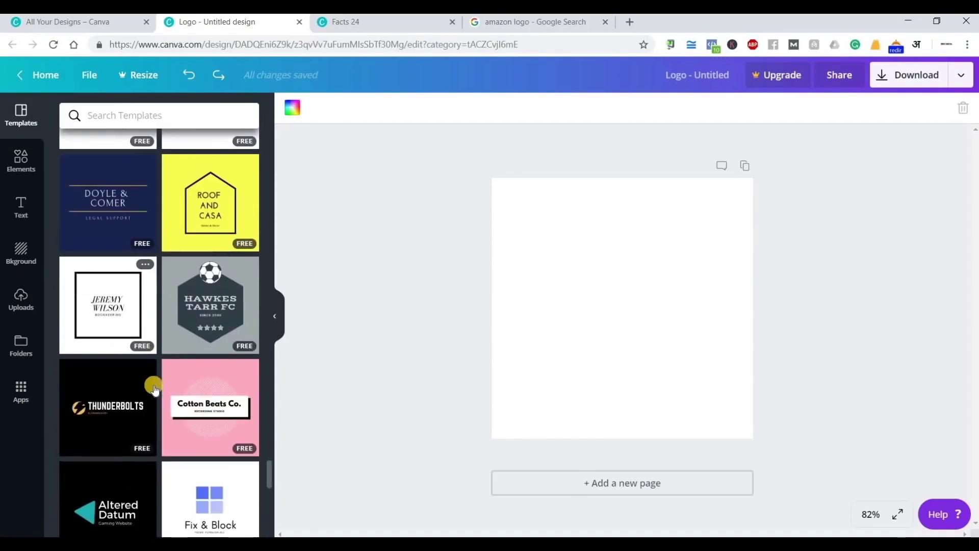
{"action": "scroll", "coordinate": [155, 389], "scroll_direction": "down", "scroll_amount": 2}
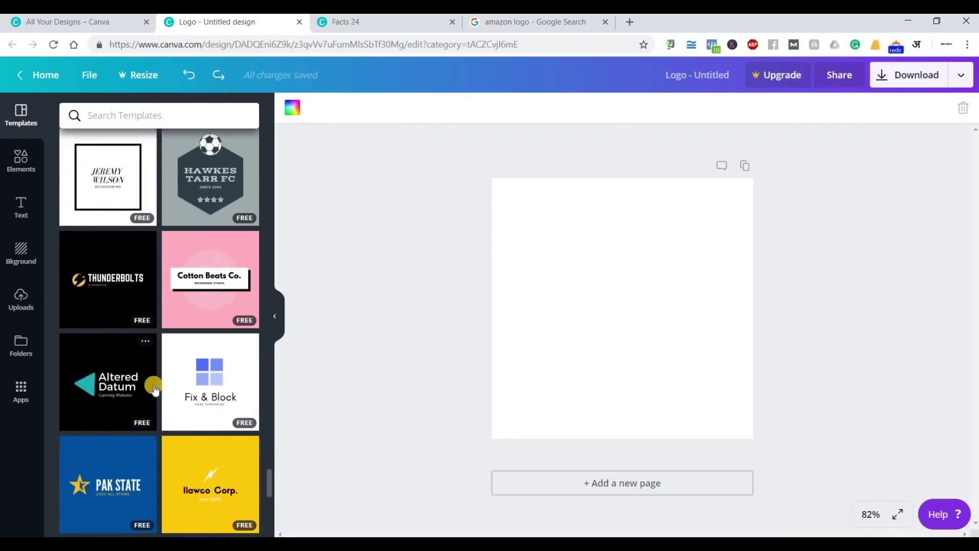
{"action": "scroll", "coordinate": [155, 389], "scroll_direction": "down", "scroll_amount": 2}
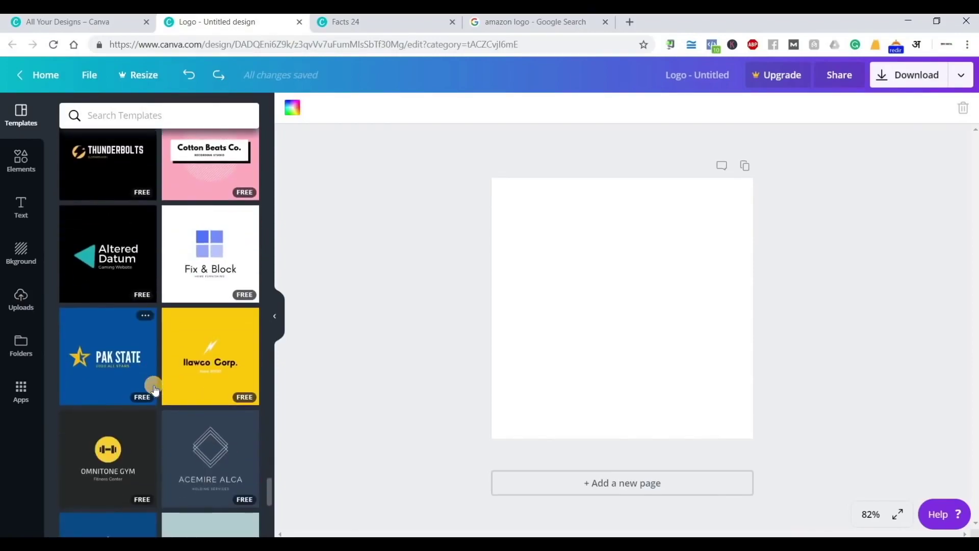
{"action": "scroll", "coordinate": [155, 389], "scroll_direction": "down", "scroll_amount": 1}
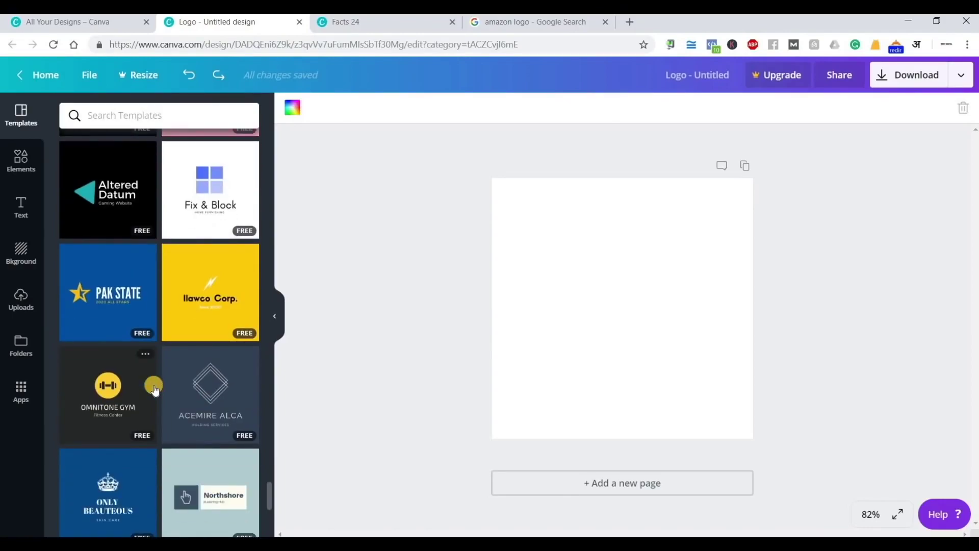
{"action": "scroll", "coordinate": [147, 428], "scroll_direction": "down", "scroll_amount": 3}
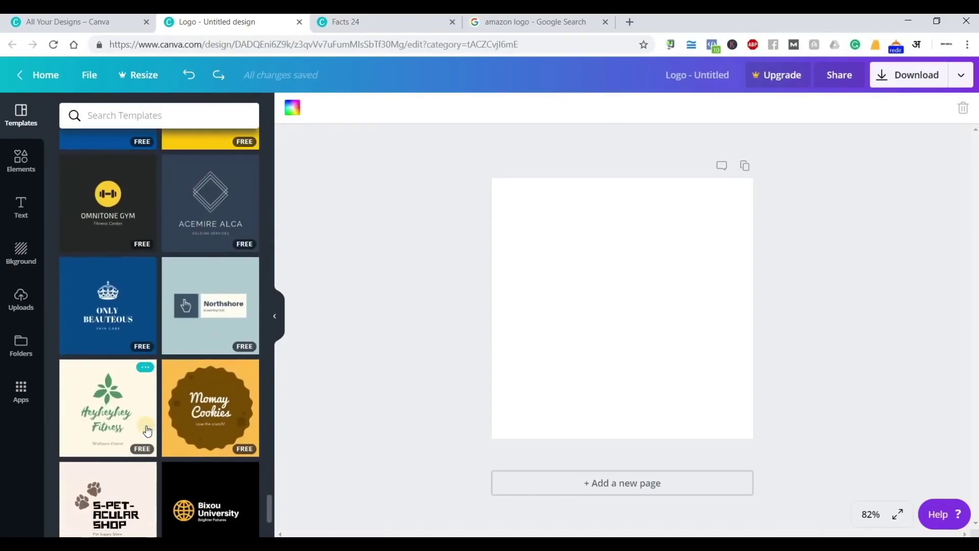
{"action": "scroll", "coordinate": [147, 431], "scroll_direction": "down", "scroll_amount": 4}
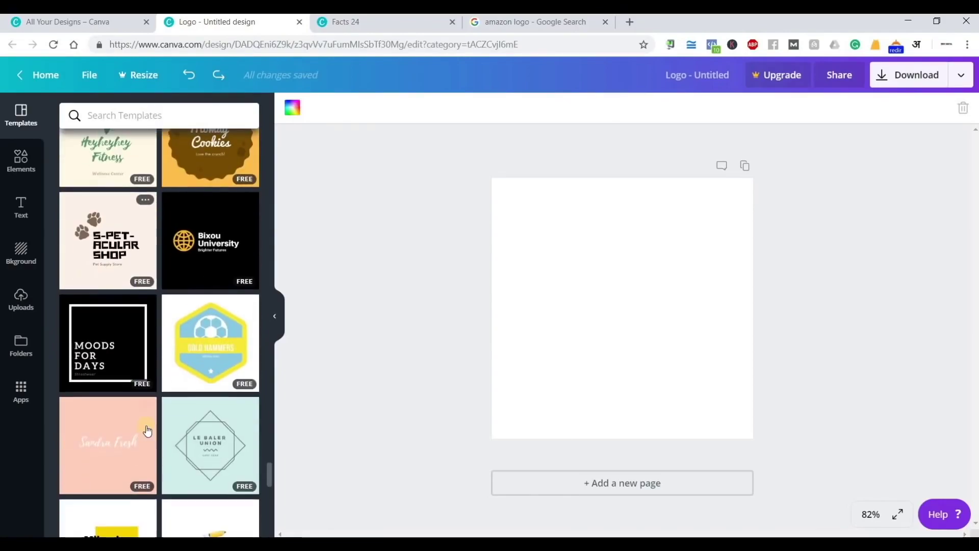
{"action": "scroll", "coordinate": [148, 431], "scroll_direction": "down", "scroll_amount": 4}
{"action": "scroll", "coordinate": [139, 424], "scroll_direction": "down", "scroll_amount": 2}
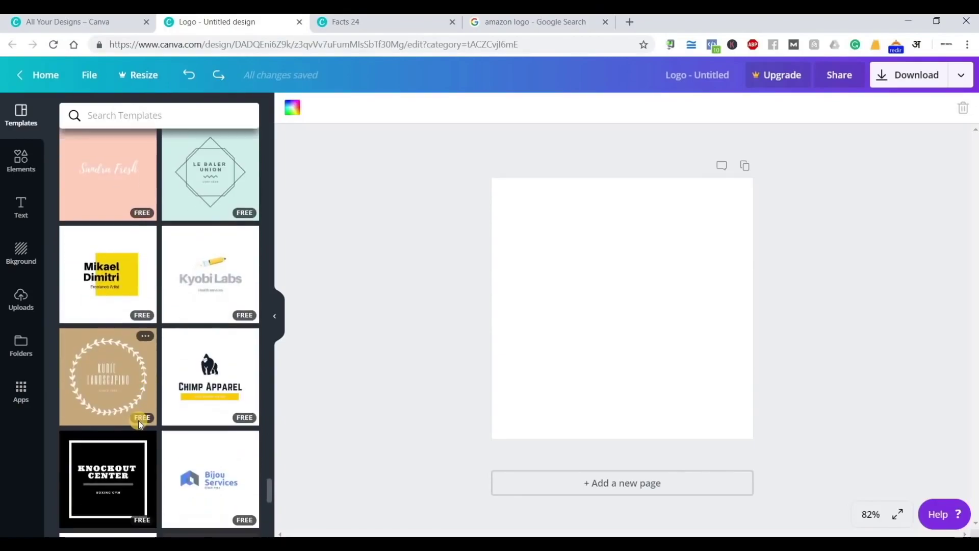
{"action": "scroll", "coordinate": [140, 425], "scroll_direction": "down", "scroll_amount": 1}
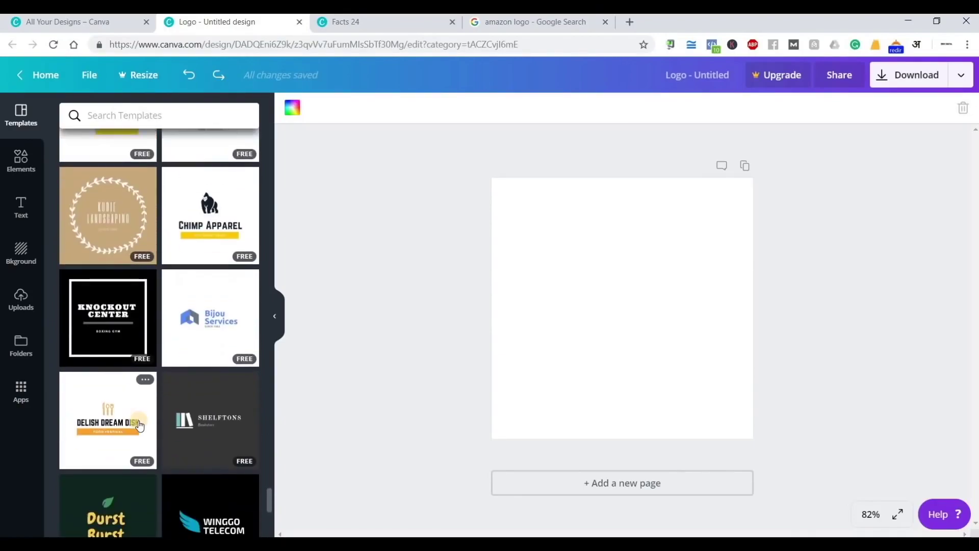
Apply the Chimp Apparel logo template to the blank page
{"action": "scroll", "coordinate": [140, 425], "scroll_direction": "down", "scroll_amount": 1}
{"action": "scroll", "coordinate": [225, 319], "scroll_direction": "up", "scroll_amount": 3}
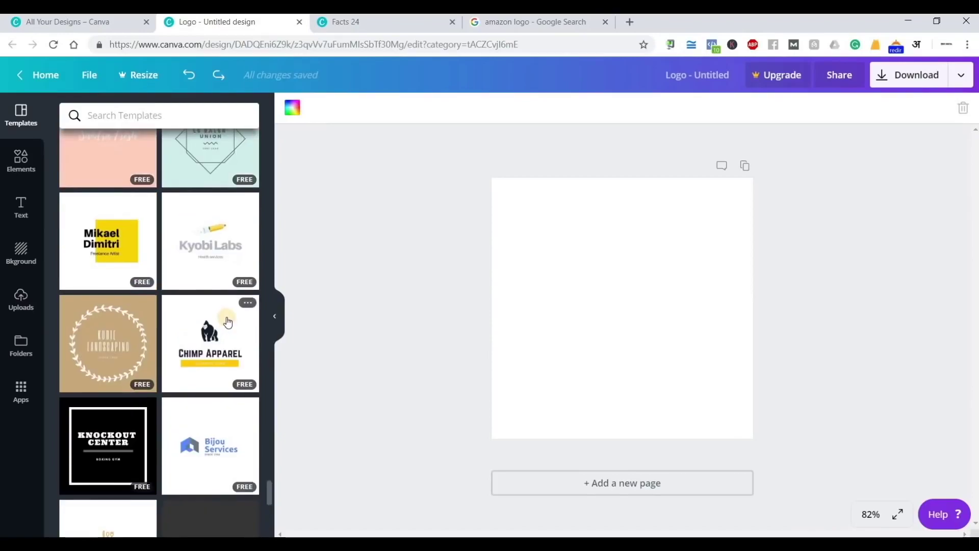
{"action": "left_click", "coordinate": [228, 320]}
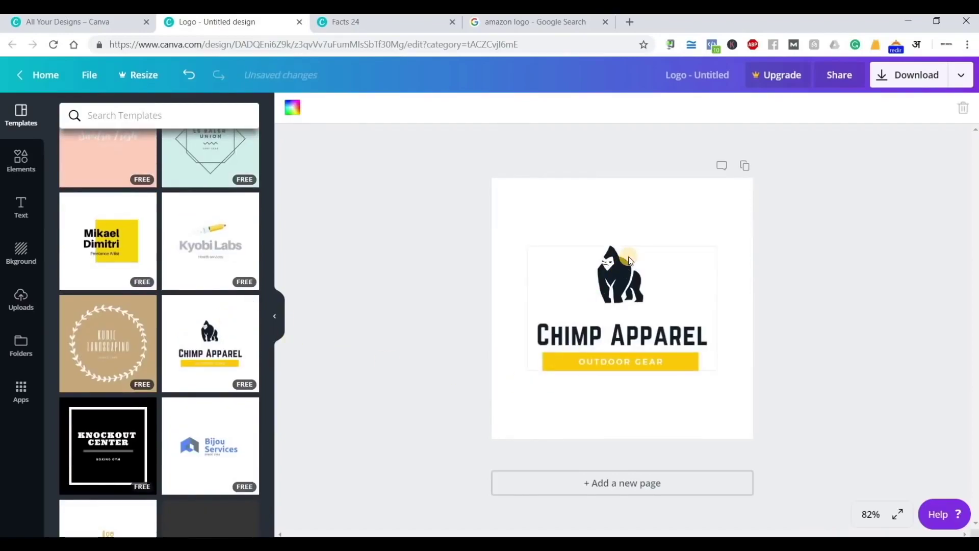
{"action": "left_click", "coordinate": [622, 279]}
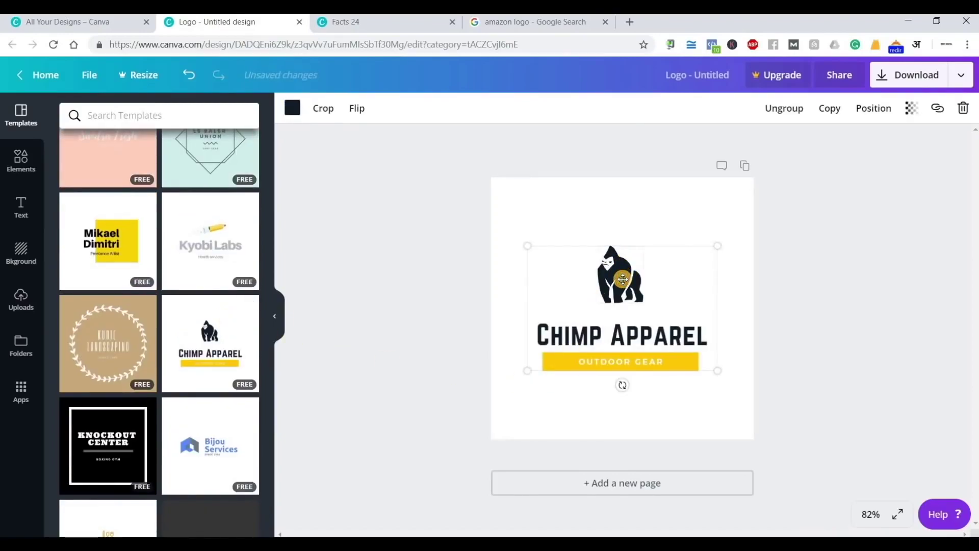
{"action": "left_click", "coordinate": [640, 203]}
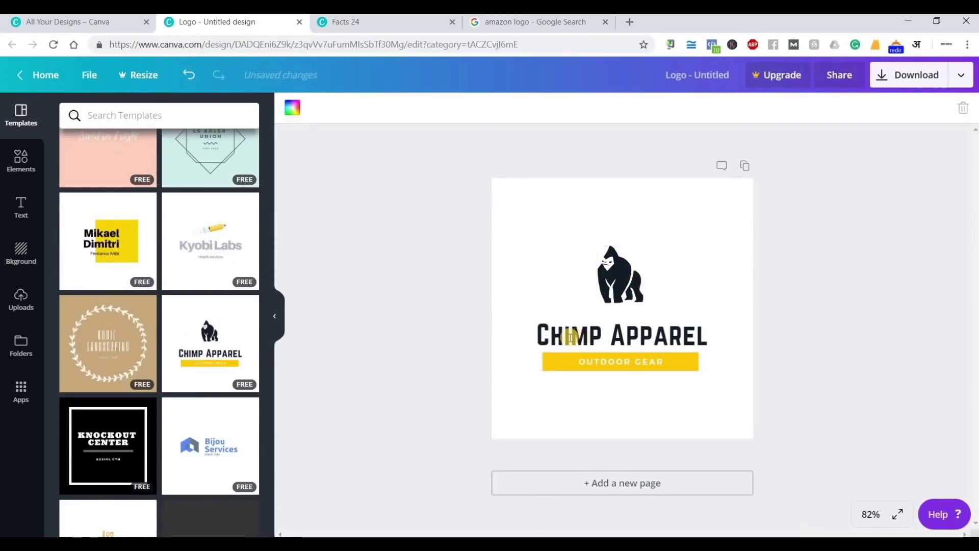
Replace the brand name above the yellow banner with "RADHIKA FASION"
{"action": "double_click", "coordinate": [673, 344]}
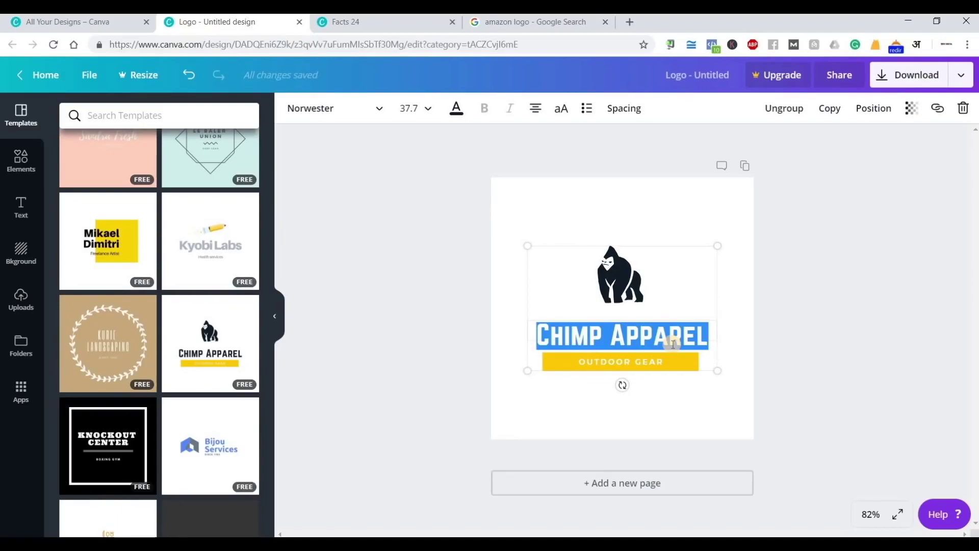
{"action": "type", "text": "RADKHI"}
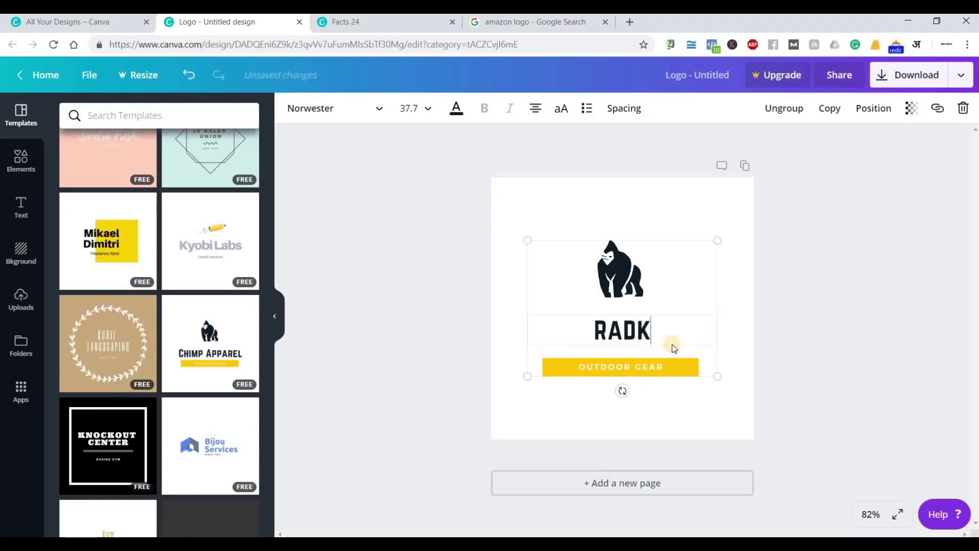
{"action": "key", "text": "BackSpace"}
{"action": "key", "text": "BackSpace"}
{"action": "key", "text": "BackSpace"}
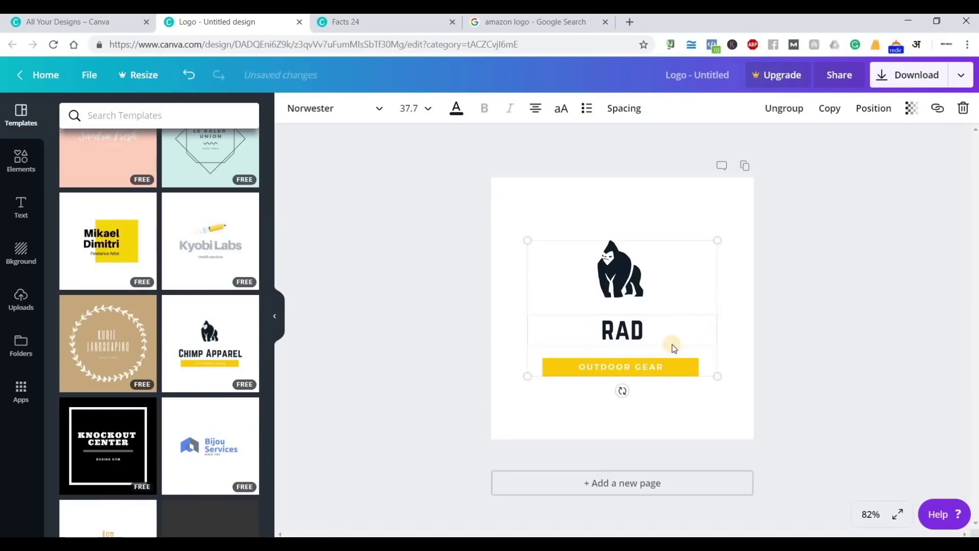
{"action": "type", "text": "IK"}
{"action": "key", "text": "BackSpace"}
{"action": "key", "text": "BackSpace"}
{"action": "type", "text": "HIKA"}
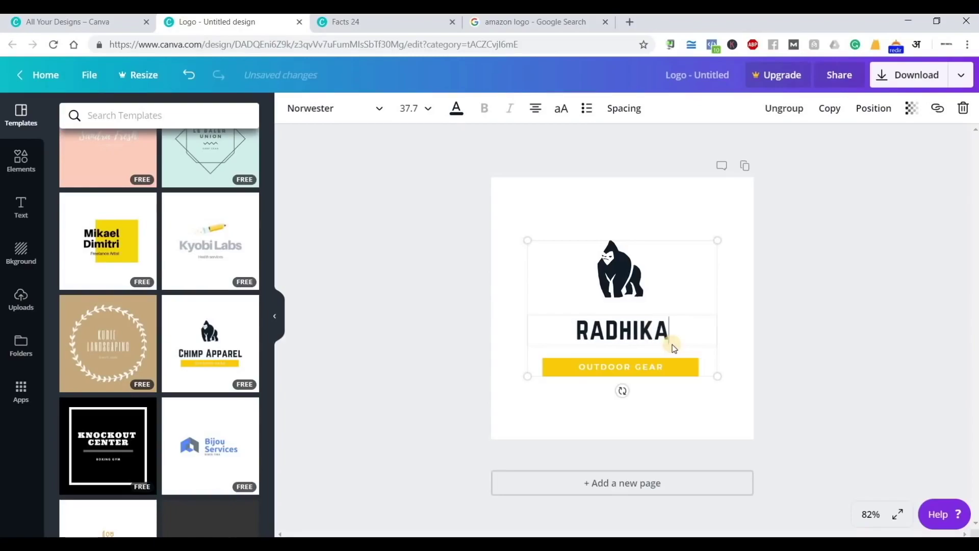
{"action": "type", "text": " AAS"}
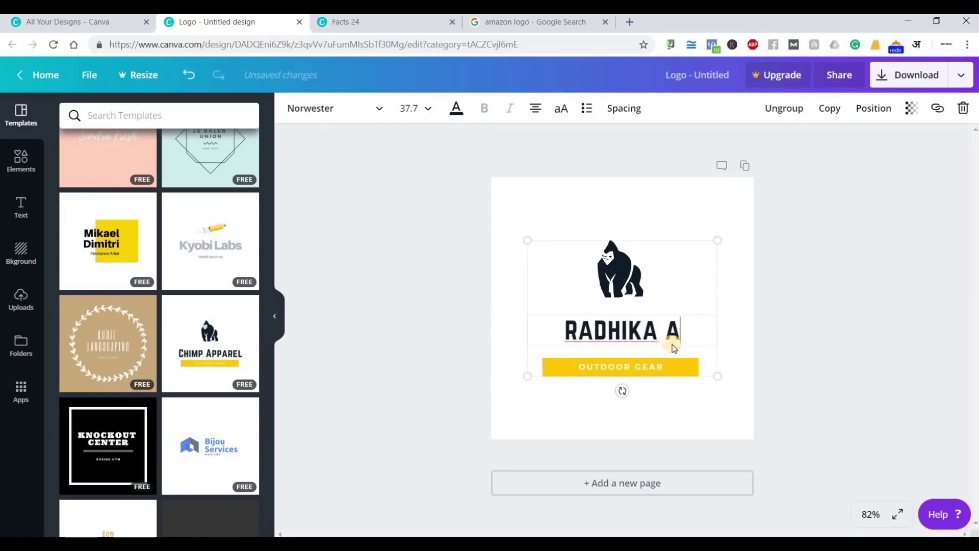
{"action": "key", "text": "BackSpace"}
{"action": "key", "text": "BackSpace"}
{"action": "key", "text": "BackSpace"}
{"action": "type", "text": "FASION"}
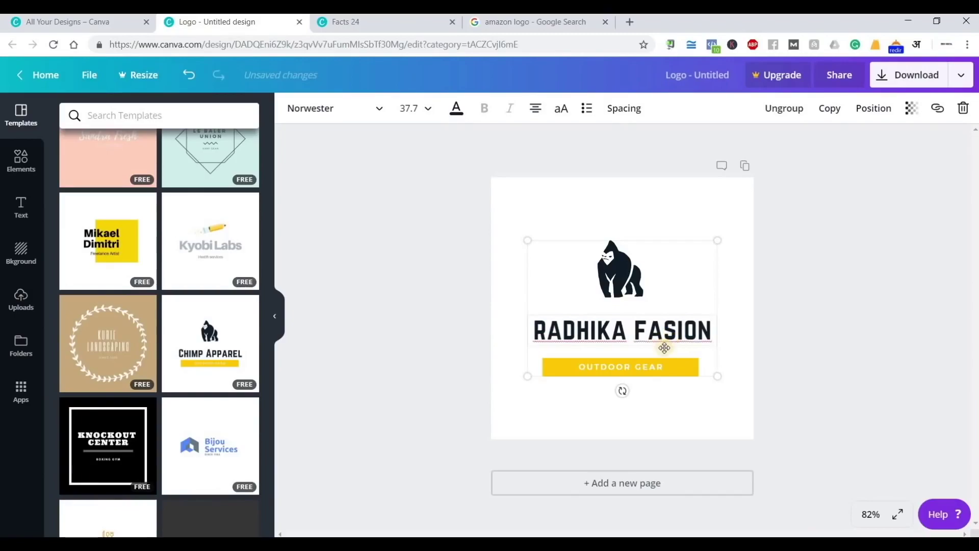
Replace the tagline in the yellow banner with "FASHION NEVER GOES"
{"action": "left_click", "coordinate": [623, 369]}
{"action": "double_click", "coordinate": [626, 369]}
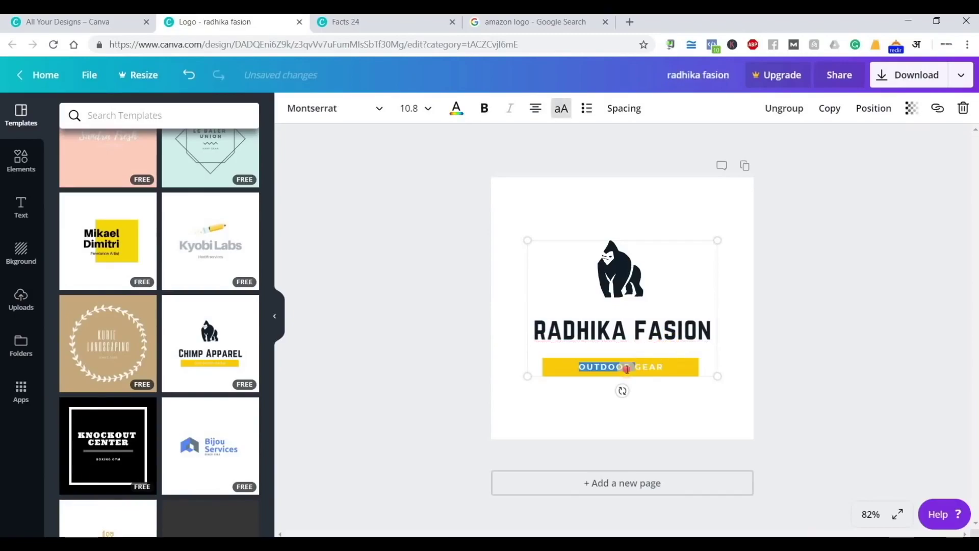
{"action": "type", "text": "FASHION NEVER GOES"}
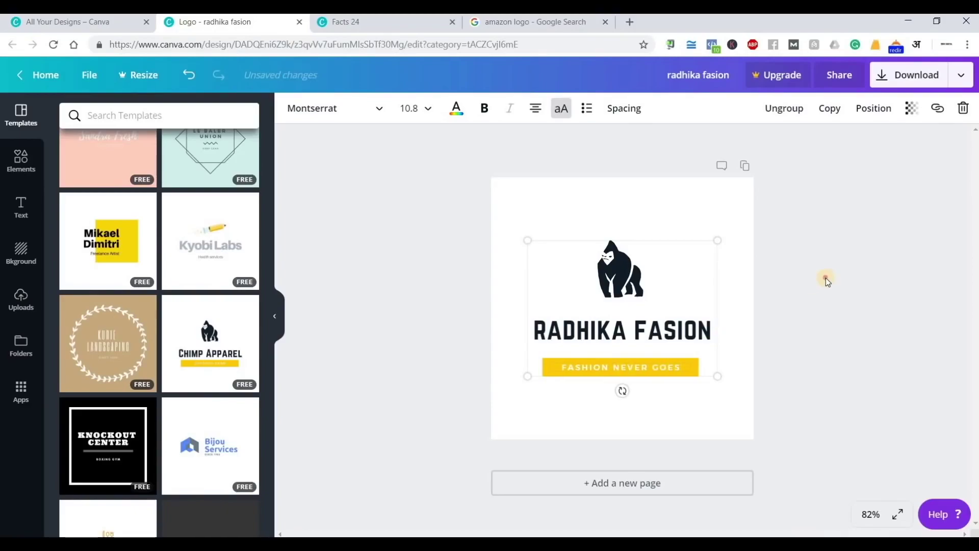
{"action": "left_click", "coordinate": [625, 264]}
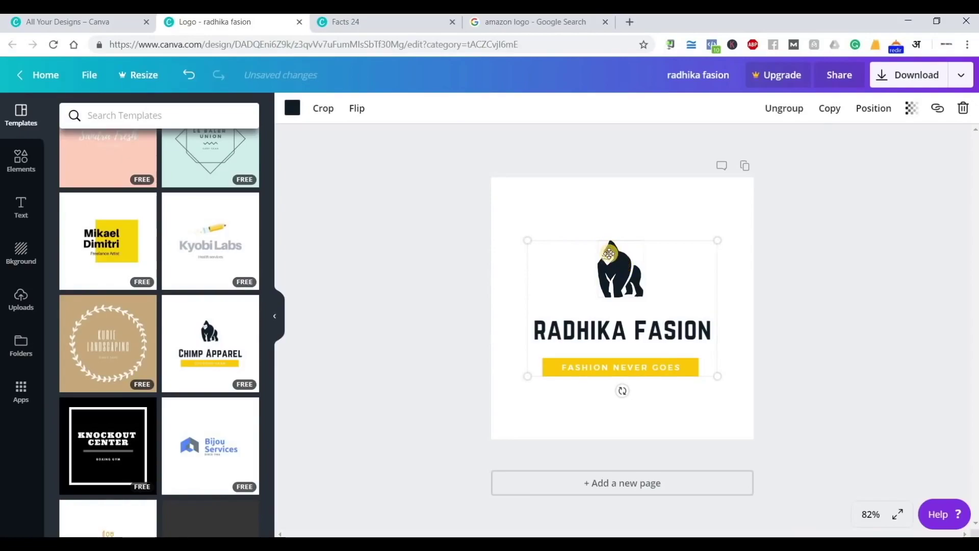
{"action": "double_click", "coordinate": [618, 270]}
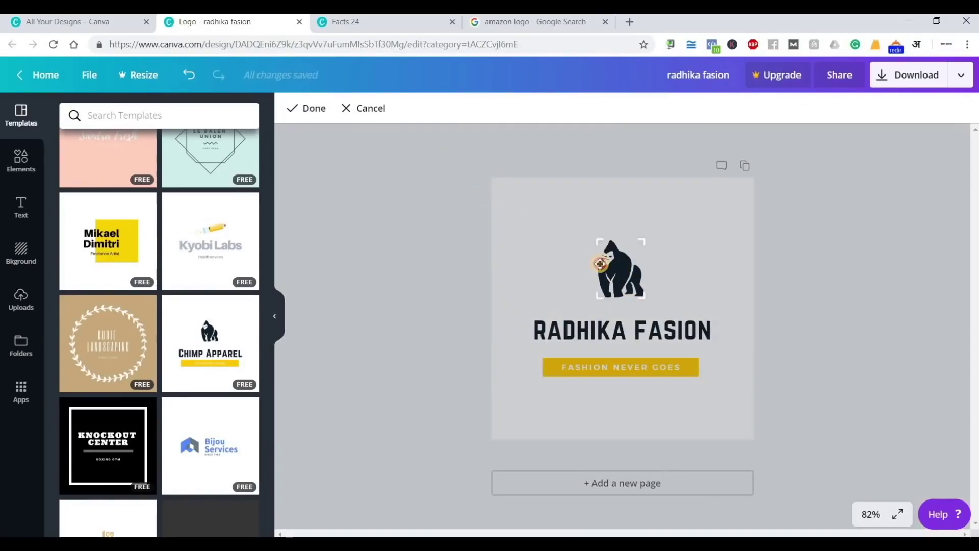
{"action": "left_click", "coordinate": [573, 222]}
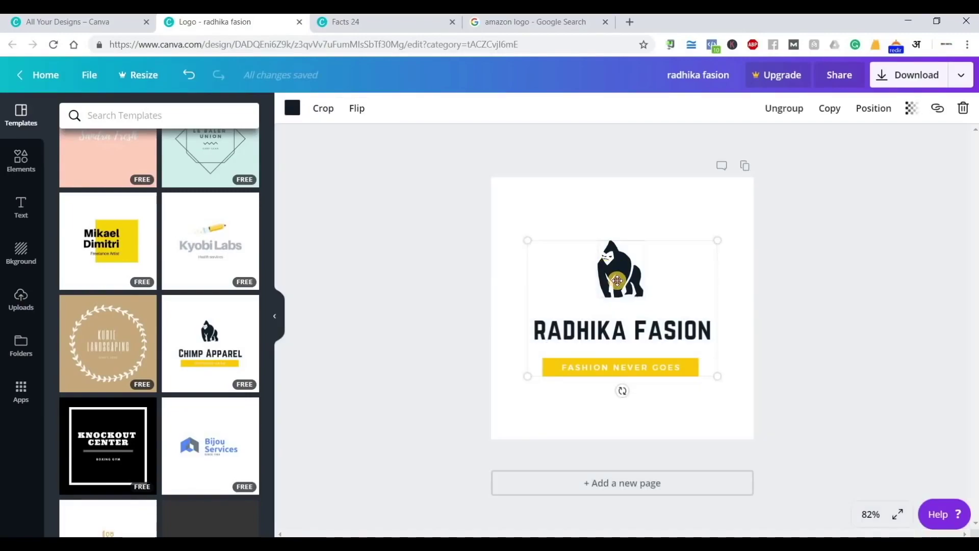
Try several palette colours on the gorilla graphic, including yellow, pink and blue, and settle on red
{"action": "left_click", "coordinate": [295, 109]}
{"action": "left_click", "coordinate": [362, 160]}
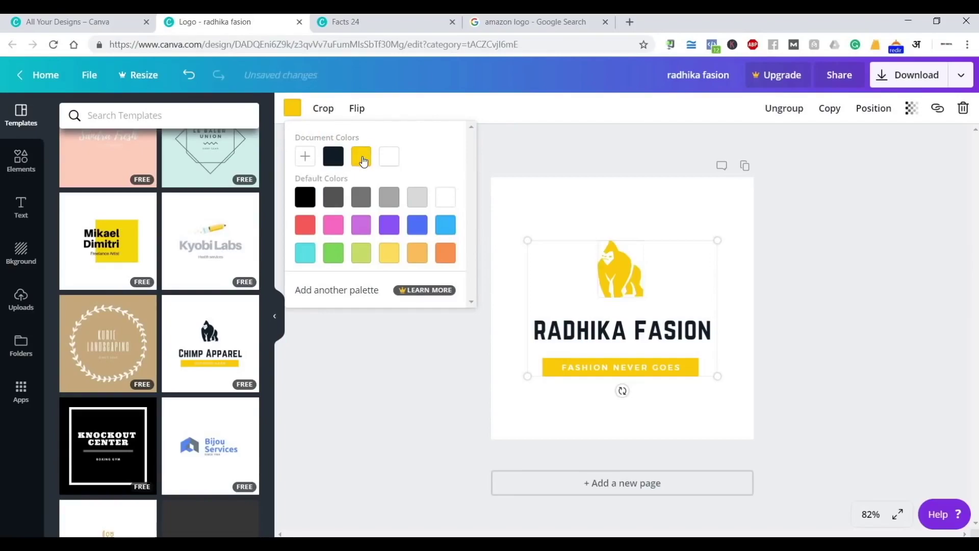
{"action": "left_click", "coordinate": [339, 229]}
{"action": "left_click", "coordinate": [389, 226]}
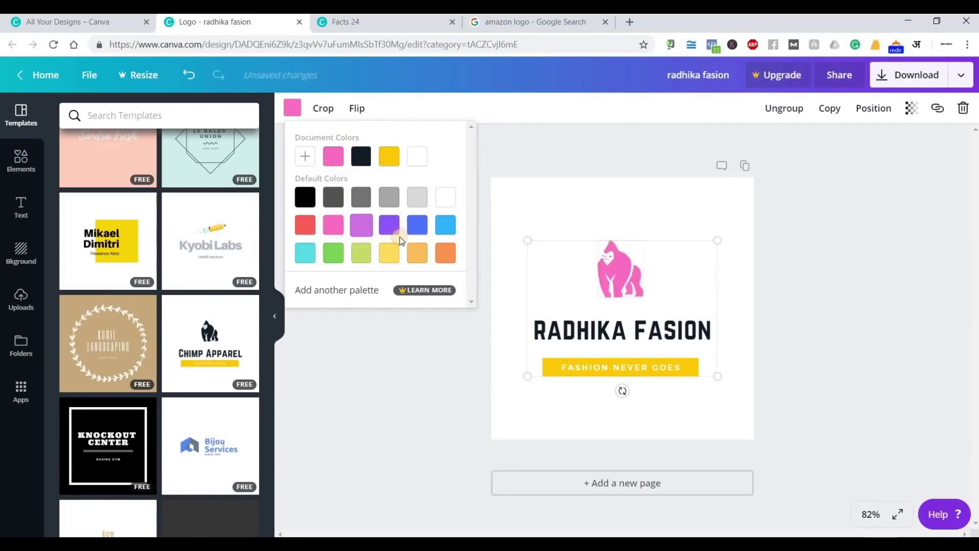
{"action": "left_click", "coordinate": [444, 232]}
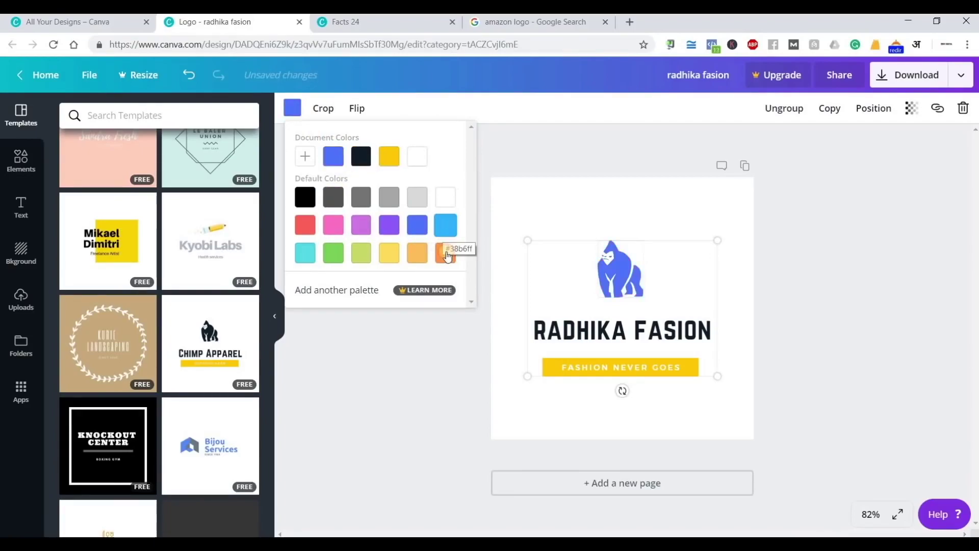
{"action": "left_click", "coordinate": [446, 250]}
{"action": "left_click", "coordinate": [415, 257]}
{"action": "left_click", "coordinate": [389, 253]}
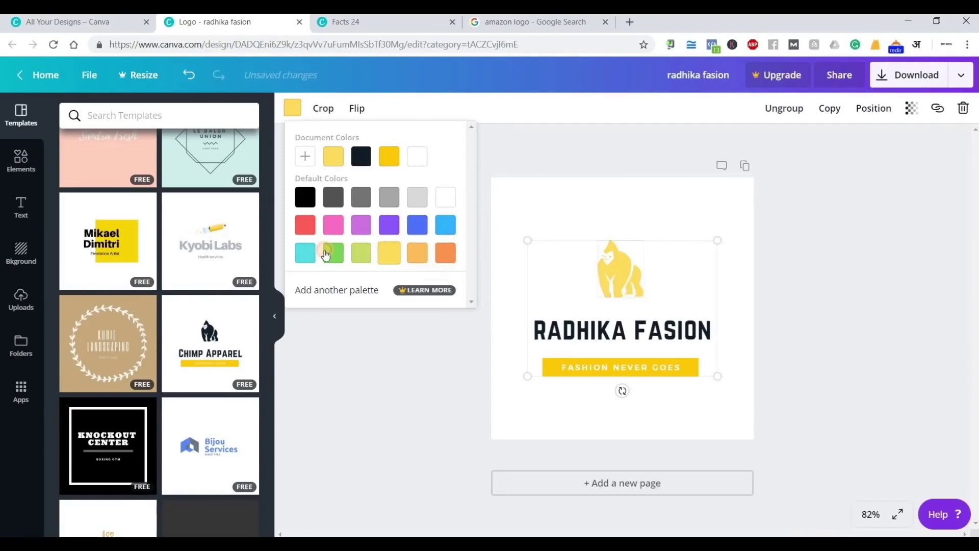
{"action": "left_click", "coordinate": [361, 252]}
{"action": "left_click", "coordinate": [305, 252]}
{"action": "left_click", "coordinate": [306, 203]}
{"action": "left_click", "coordinate": [305, 224]}
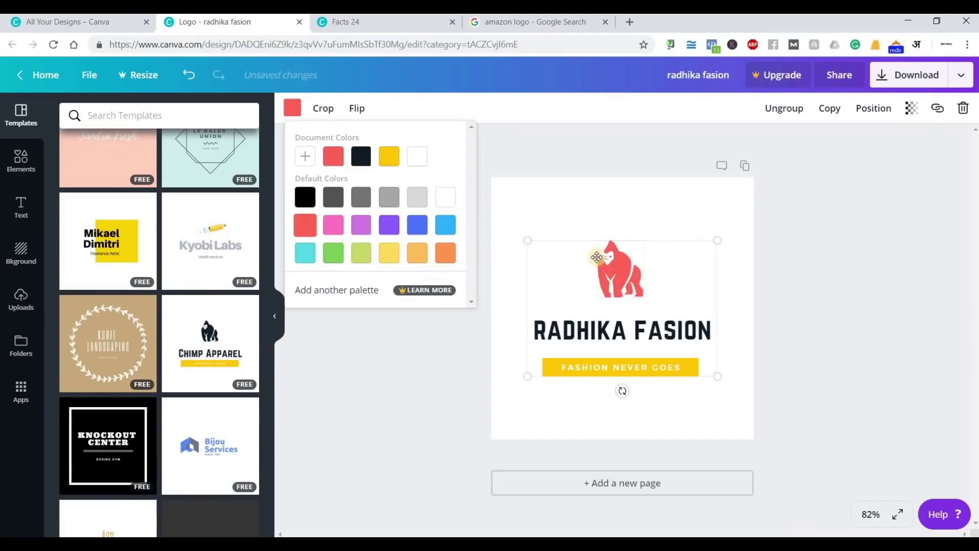
{"action": "left_click", "coordinate": [876, 278]}
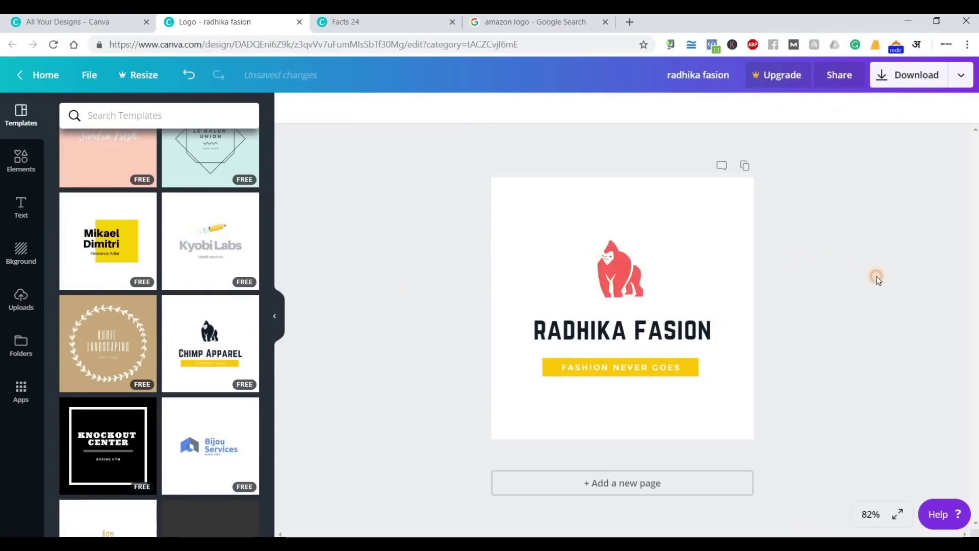
Try moving the grouped logo to another spot on the page, and undo the move
{"action": "left_click", "coordinate": [619, 270]}
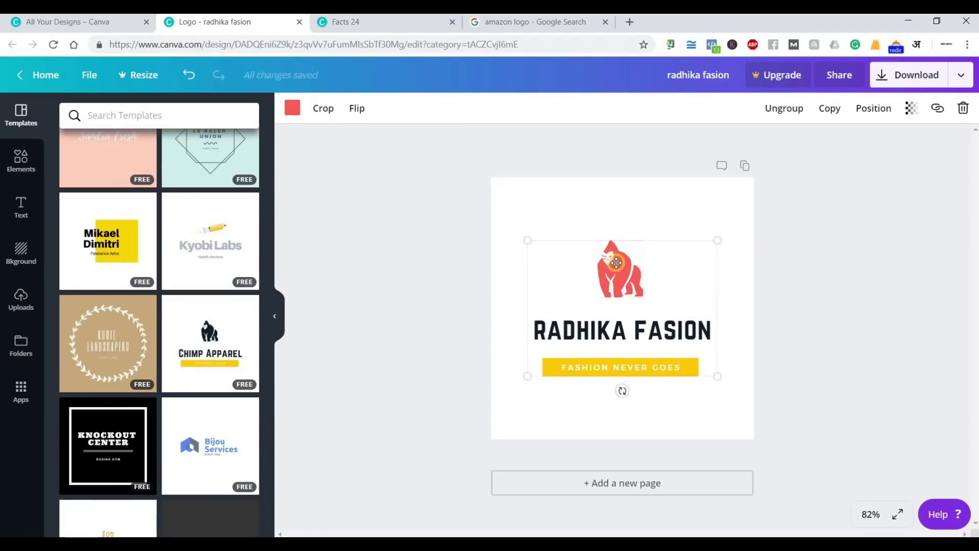
{"action": "key", "text": "ctrl+z"}
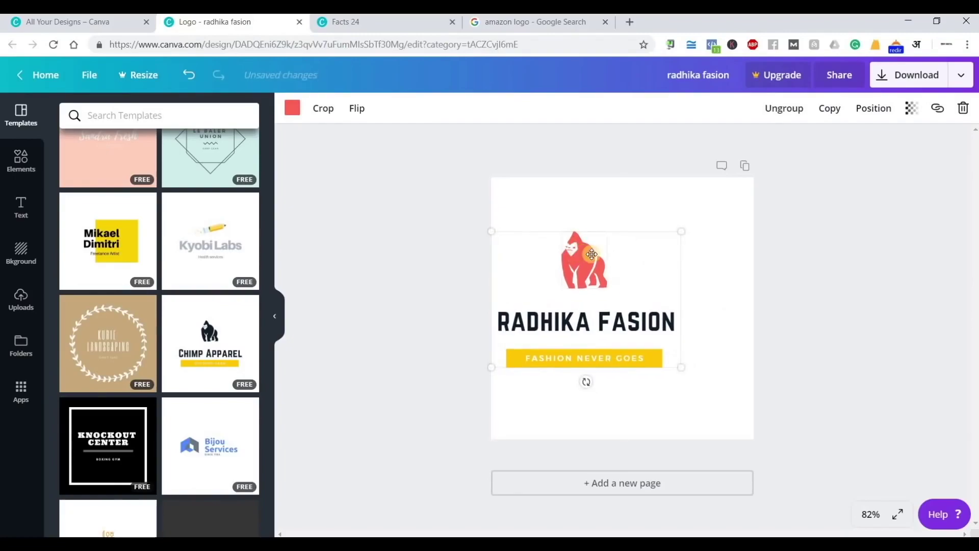
{"action": "key", "text": "ctrl+z"}
Delete the gorilla graphic from the logo group, keeping the brand name and tagline banner
{"action": "double_click", "coordinate": [615, 263]}
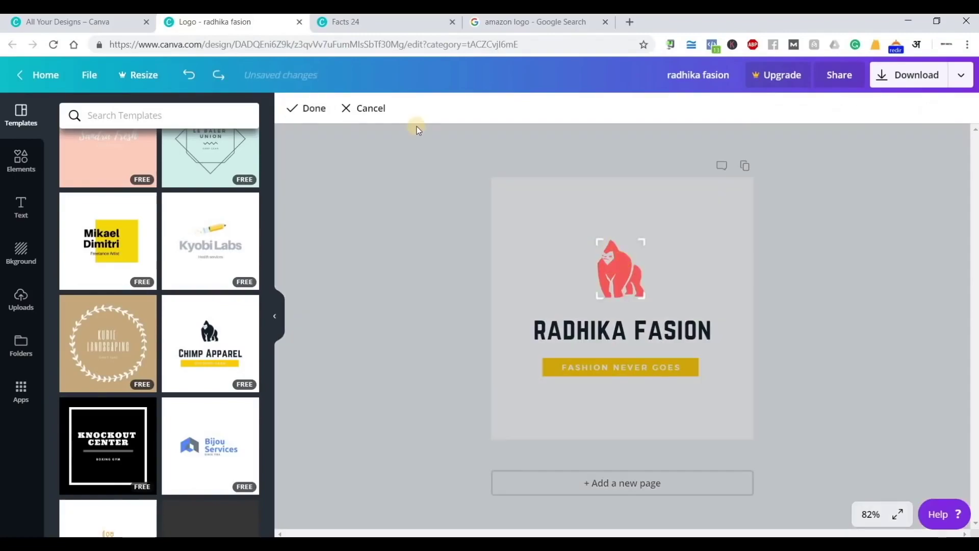
{"action": "left_click", "coordinate": [627, 282]}
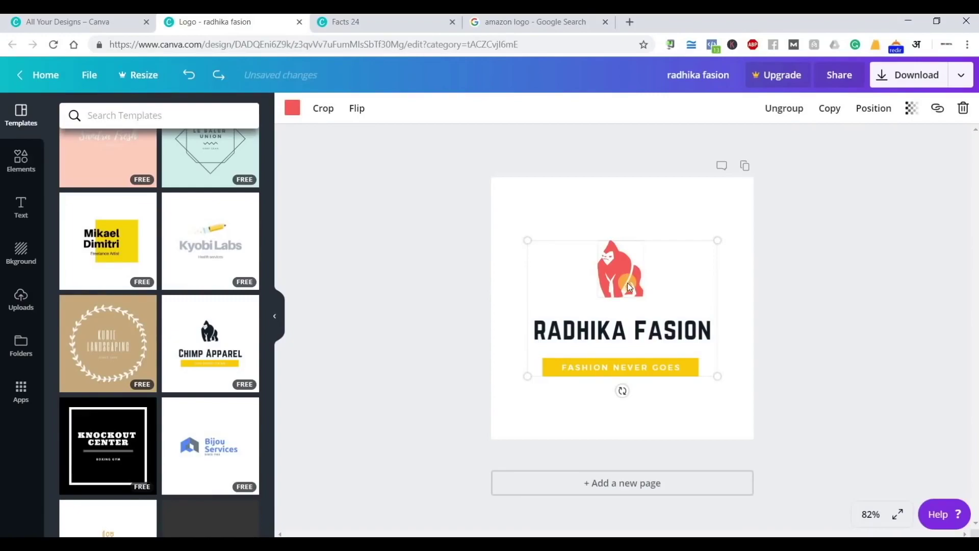
{"action": "key", "text": "Delete"}
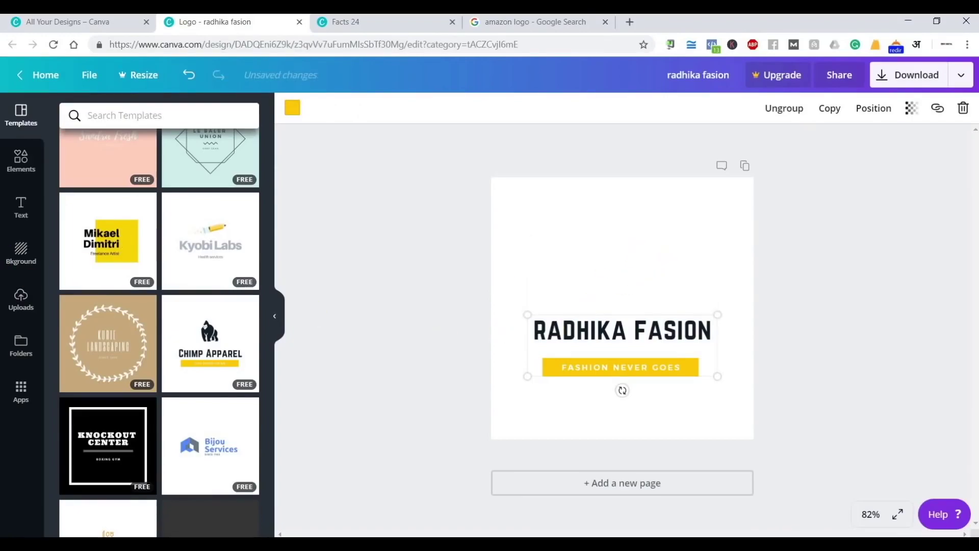
Try the illustration of two women from the graphics elements on the logo page, and delete it
{"action": "left_click", "coordinate": [21, 160]}
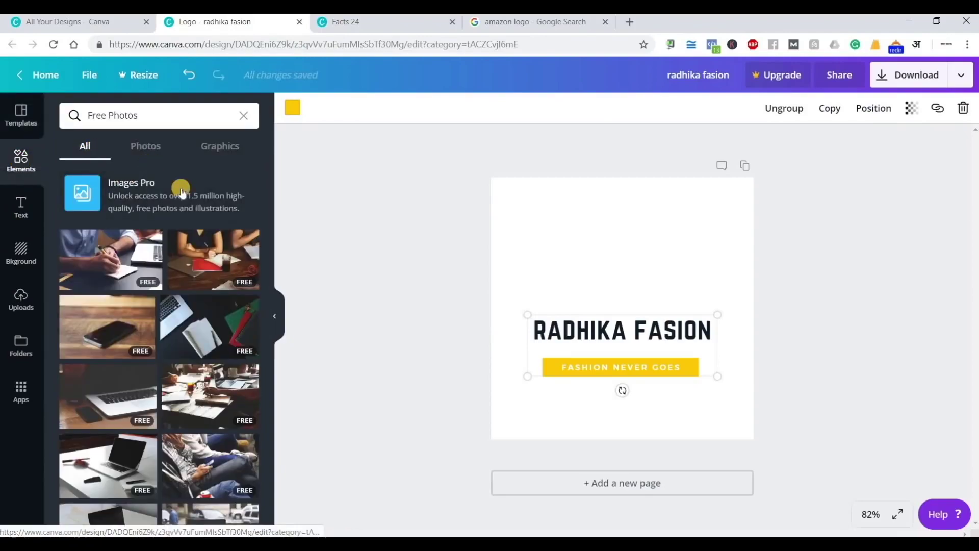
{"action": "scroll", "coordinate": [213, 168], "scroll_direction": "down", "scroll_amount": 1}
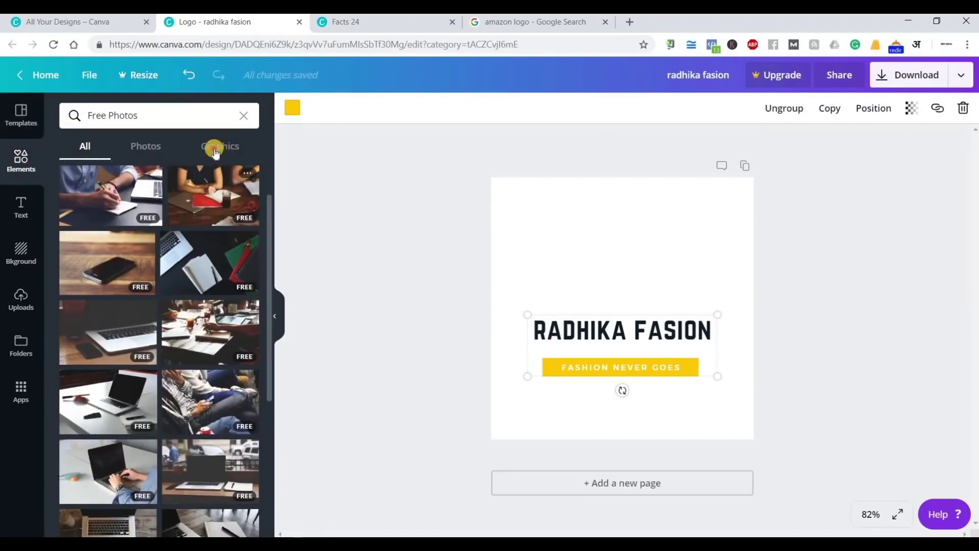
{"action": "left_click", "coordinate": [215, 149]}
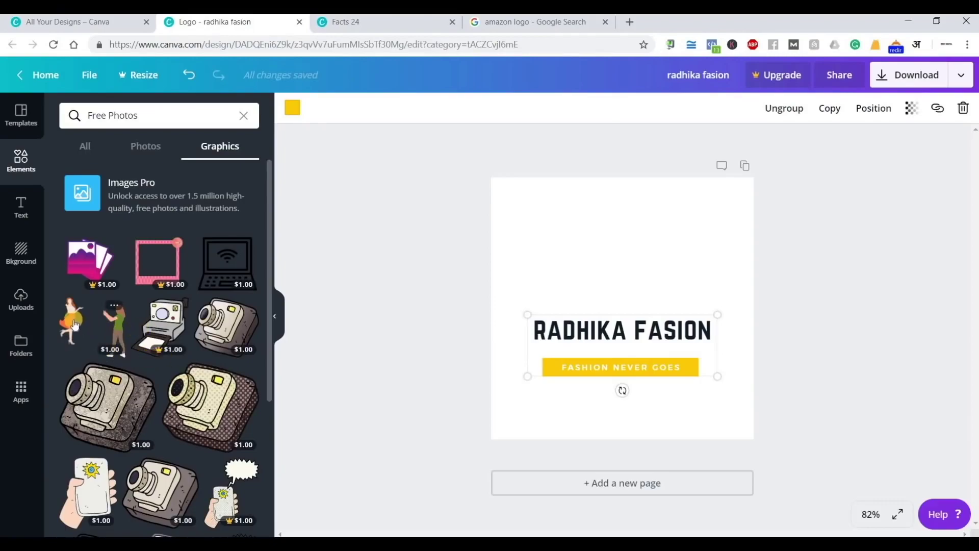
{"action": "left_click", "coordinate": [71, 325]}
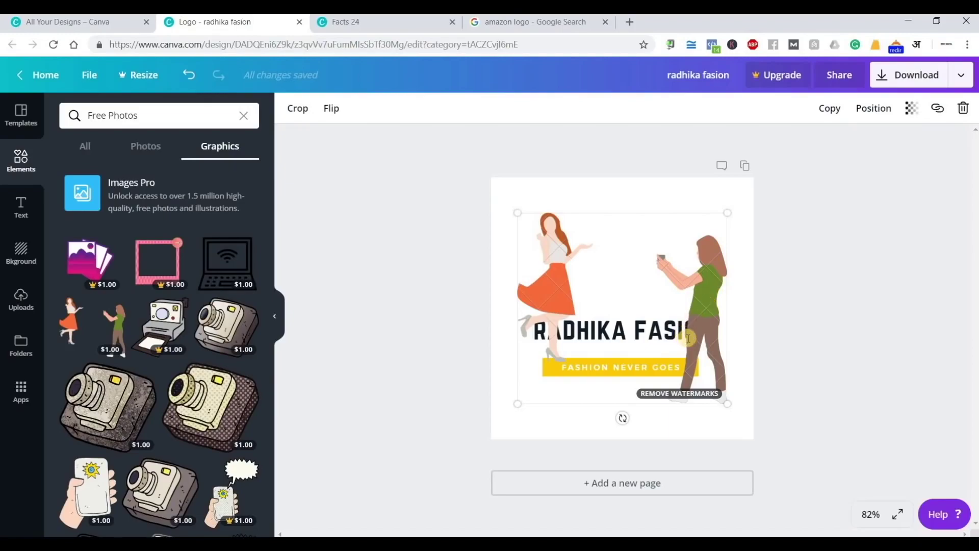
{"action": "key", "text": "Delete"}
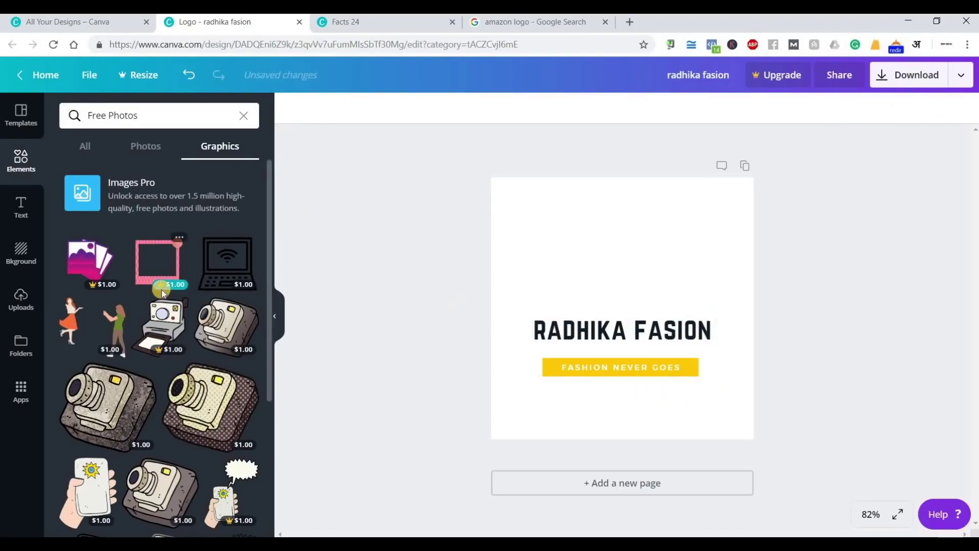
Look through the graphics in the Free Photos results for a replacement logo graphic
{"action": "scroll", "coordinate": [164, 398], "scroll_direction": "down", "scroll_amount": 5}
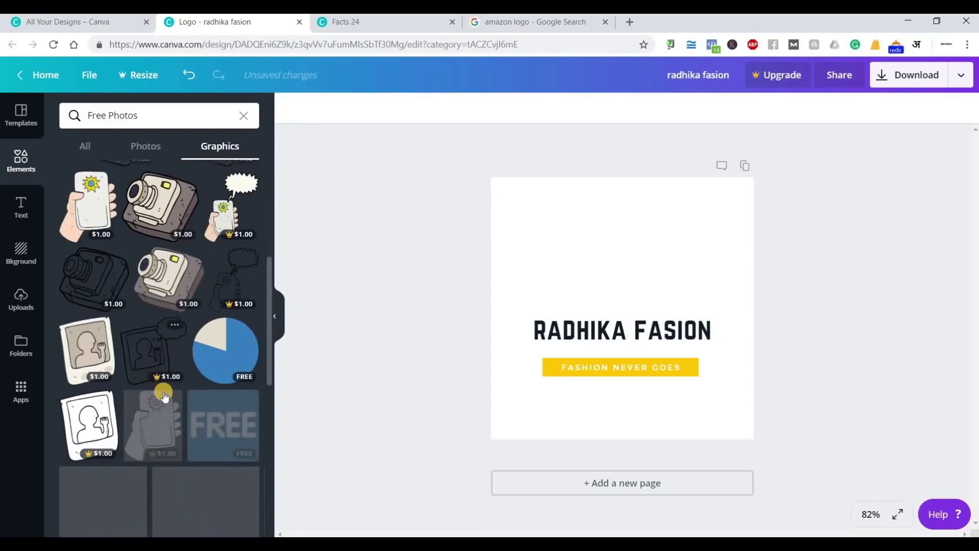
{"action": "scroll", "coordinate": [164, 397], "scroll_direction": "down", "scroll_amount": 5}
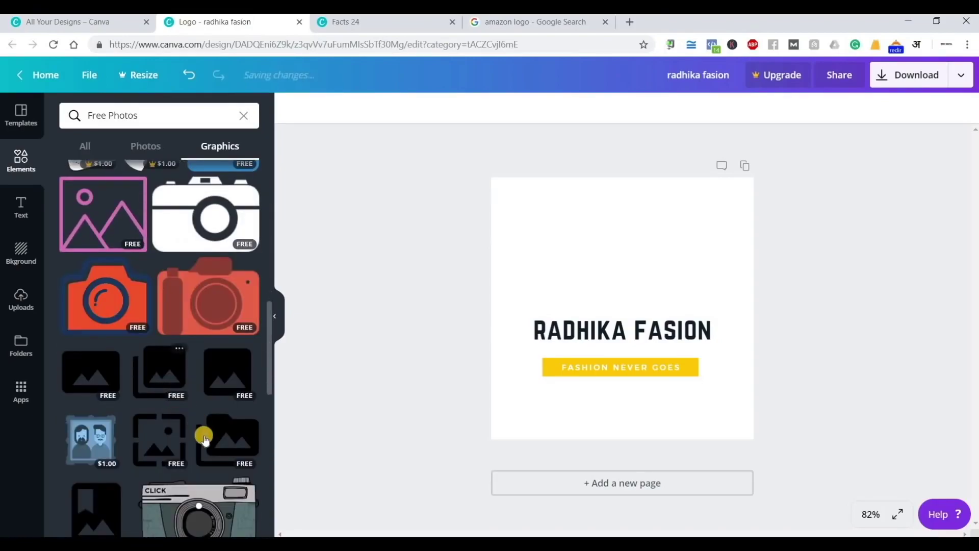
{"action": "scroll", "coordinate": [204, 438], "scroll_direction": "down", "scroll_amount": 3}
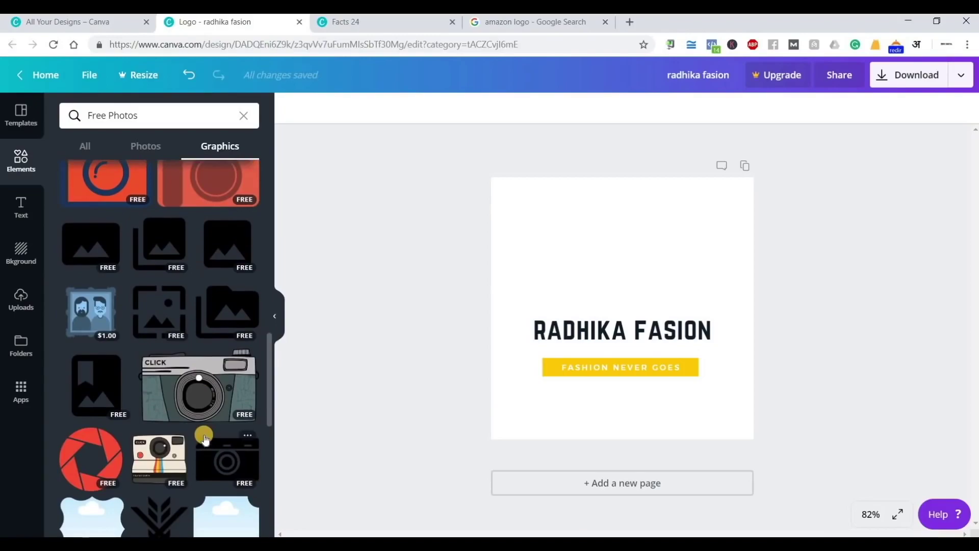
{"action": "scroll", "coordinate": [204, 439], "scroll_direction": "up", "scroll_amount": 3}
{"action": "scroll", "coordinate": [204, 438], "scroll_direction": "up", "scroll_amount": 2}
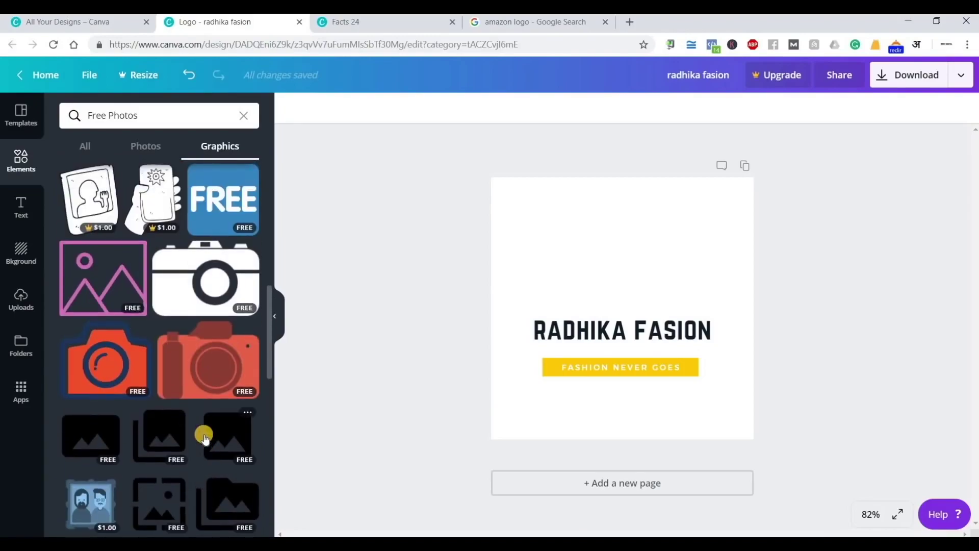
{"action": "scroll", "coordinate": [204, 437], "scroll_direction": "down", "scroll_amount": 10}
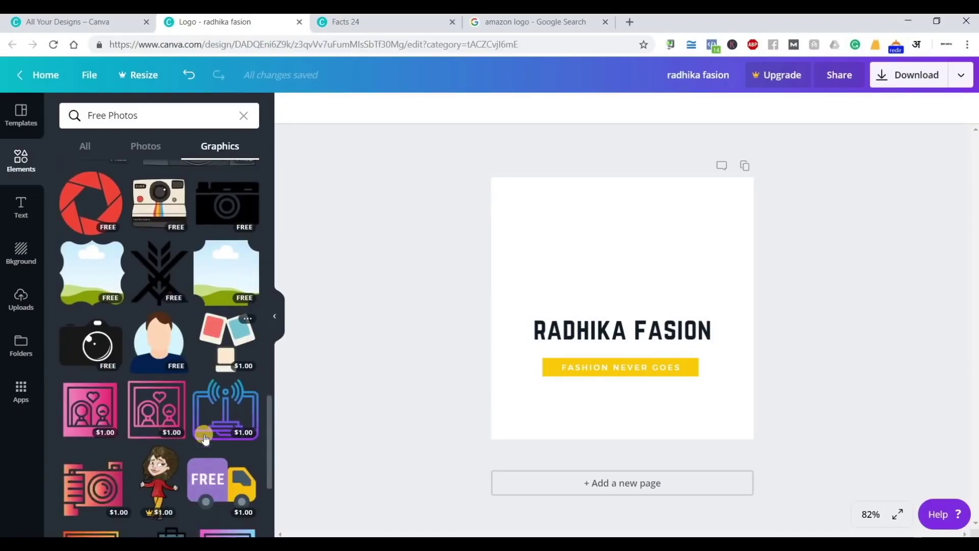
{"action": "scroll", "coordinate": [204, 438], "scroll_direction": "down", "scroll_amount": 3}
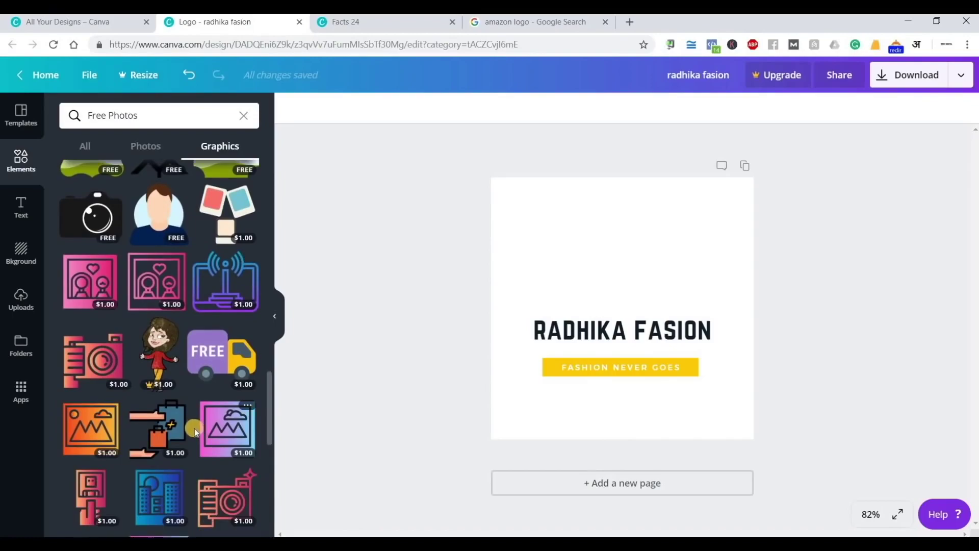
{"action": "scroll", "coordinate": [194, 430], "scroll_direction": "down", "scroll_amount": 5}
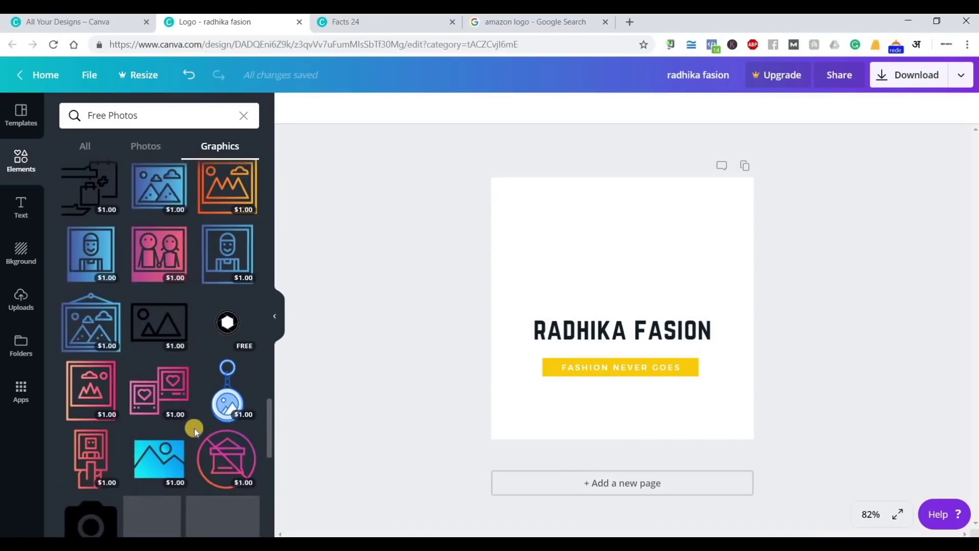
{"action": "scroll", "coordinate": [195, 428], "scroll_direction": "down", "scroll_amount": 6}
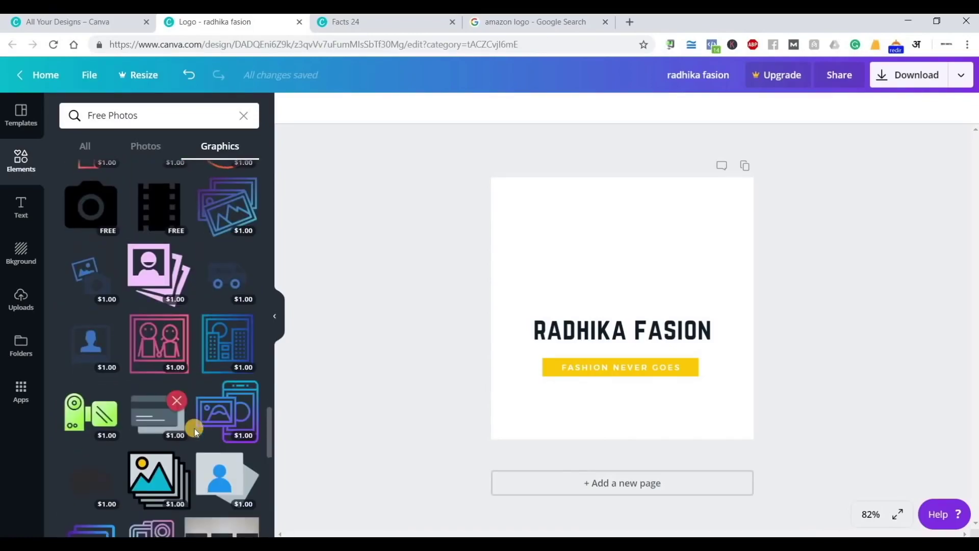
{"action": "scroll", "coordinate": [194, 428], "scroll_direction": "down", "scroll_amount": 4}
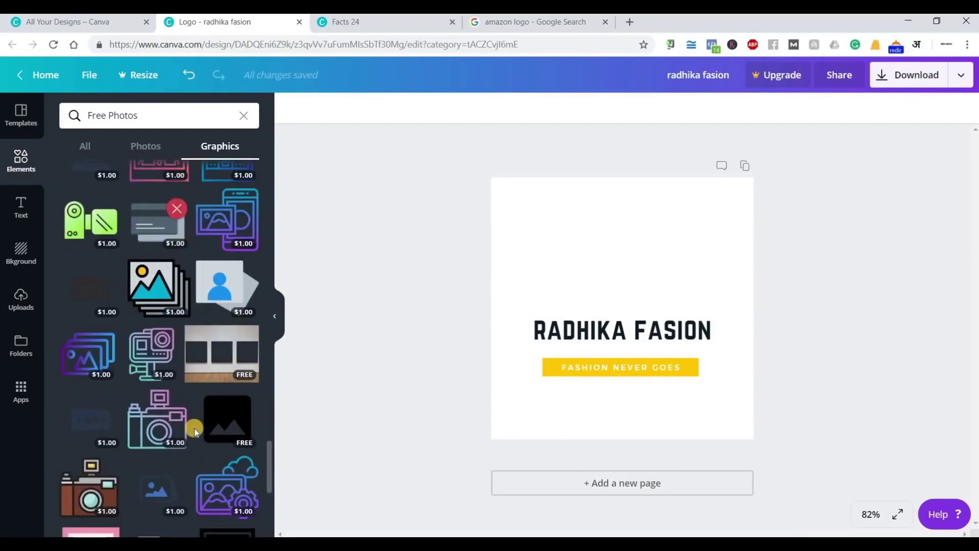
{"action": "scroll", "coordinate": [194, 431], "scroll_direction": "down", "scroll_amount": 3}
{"action": "scroll", "coordinate": [194, 429], "scroll_direction": "down", "scroll_amount": 6}
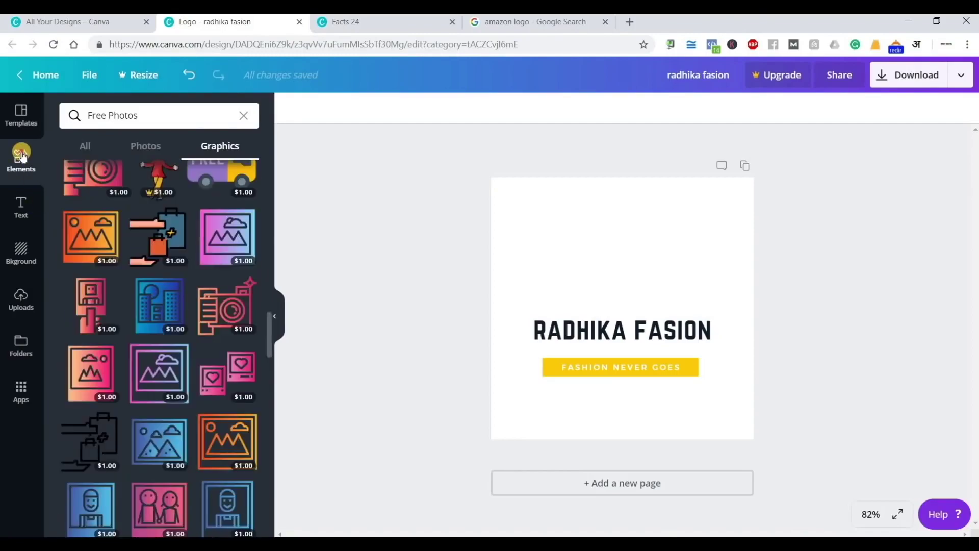
Check all result types for Free Photos, and clear the search to return to the element categories
{"action": "left_click", "coordinate": [93, 147]}
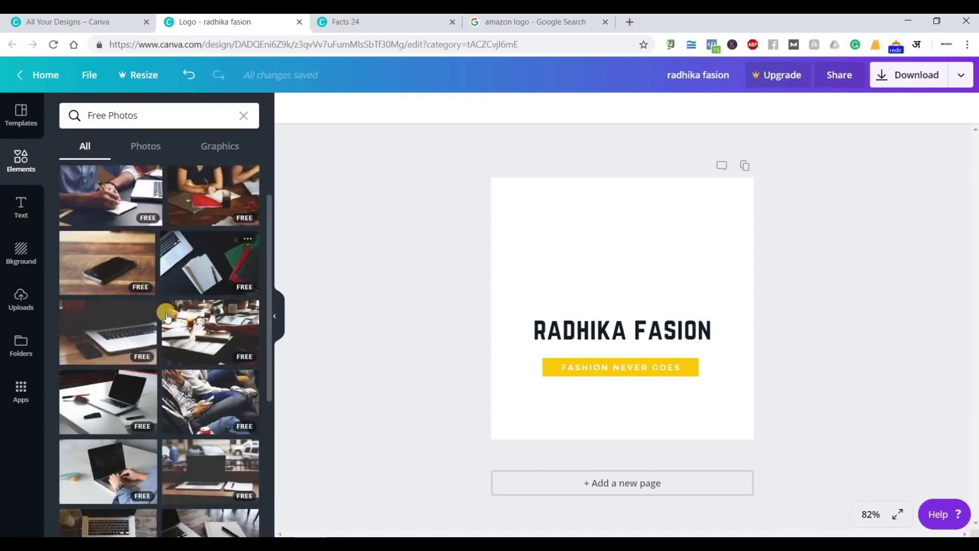
{"action": "scroll", "coordinate": [166, 314], "scroll_direction": "down", "scroll_amount": 10}
{"action": "scroll", "coordinate": [166, 316], "scroll_direction": "up", "scroll_amount": 10}
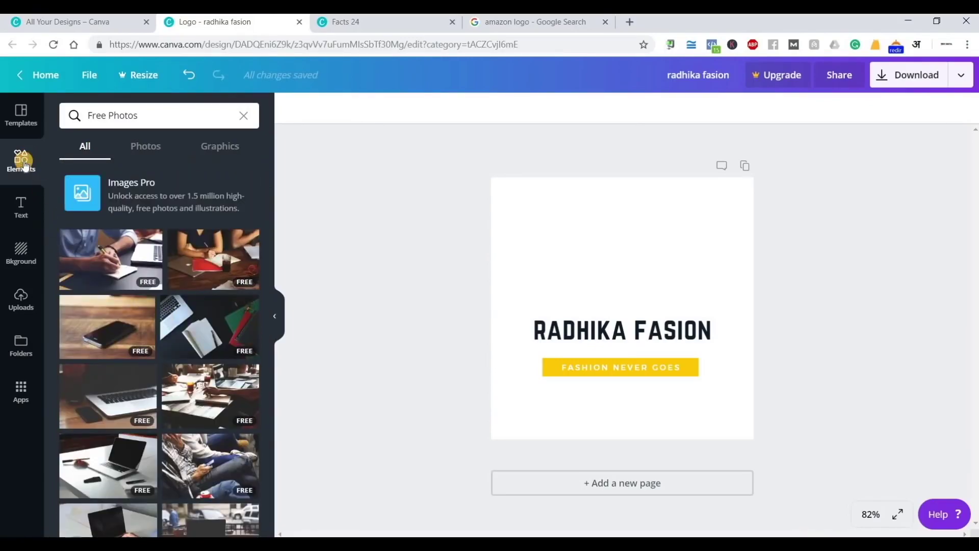
{"action": "left_click", "coordinate": [23, 162]}
{"action": "left_click", "coordinate": [244, 115]}
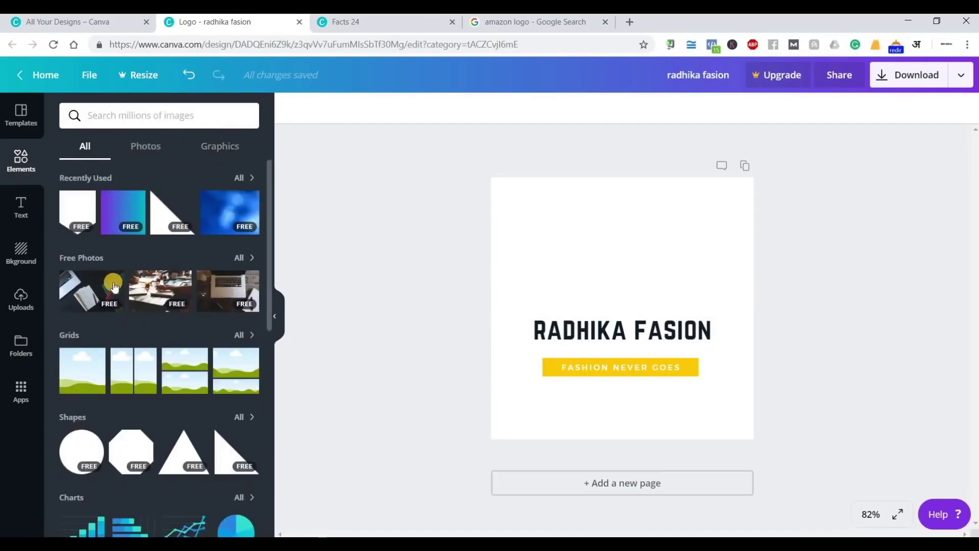
Find the Icons category among the elements and show its full collection
{"action": "scroll", "coordinate": [115, 341], "scroll_direction": "down", "scroll_amount": 6}
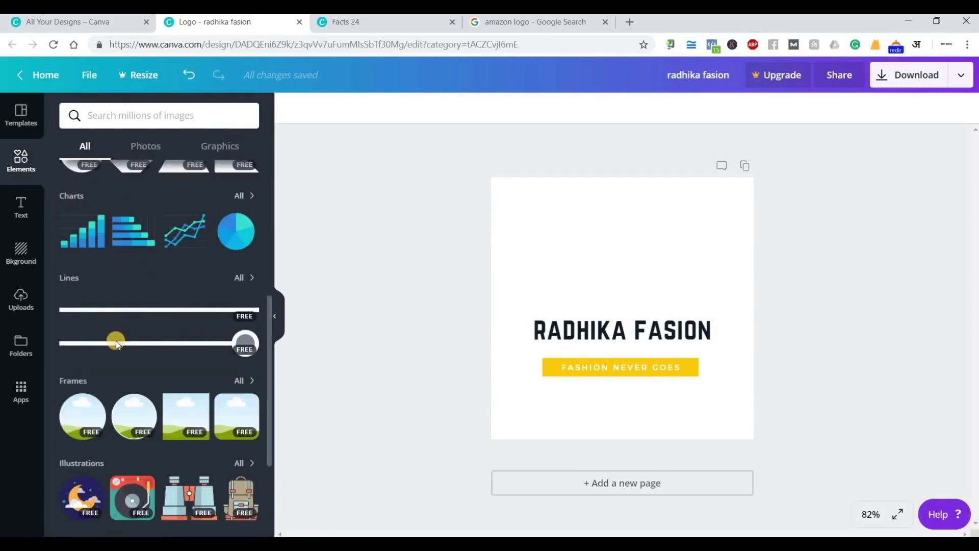
{"action": "scroll", "coordinate": [115, 341], "scroll_direction": "down", "scroll_amount": 3}
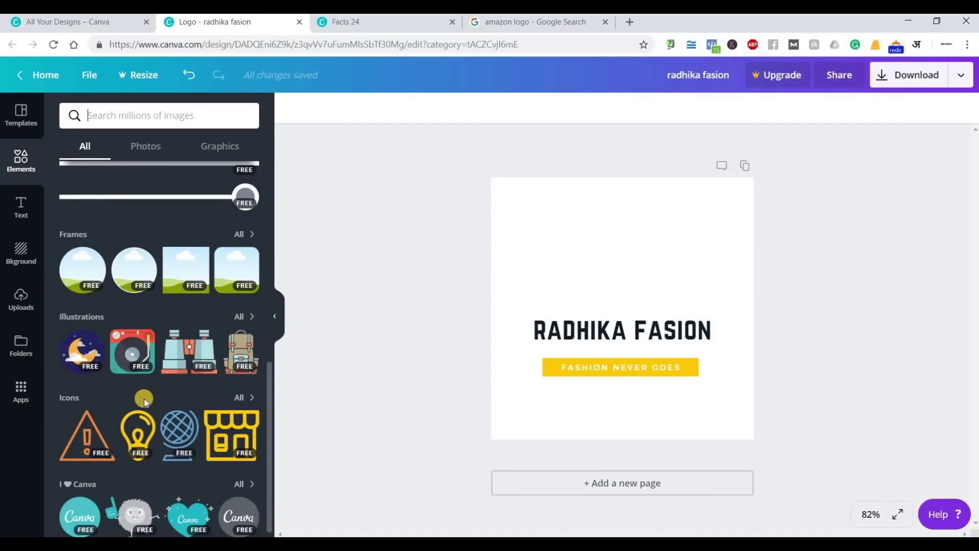
{"action": "scroll", "coordinate": [148, 385], "scroll_direction": "down", "scroll_amount": 1}
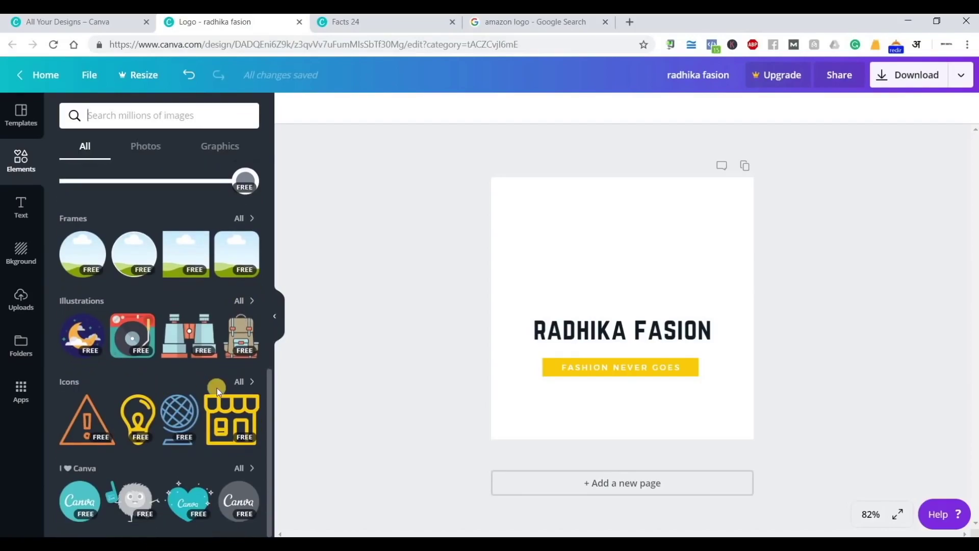
{"action": "left_click", "coordinate": [248, 382]}
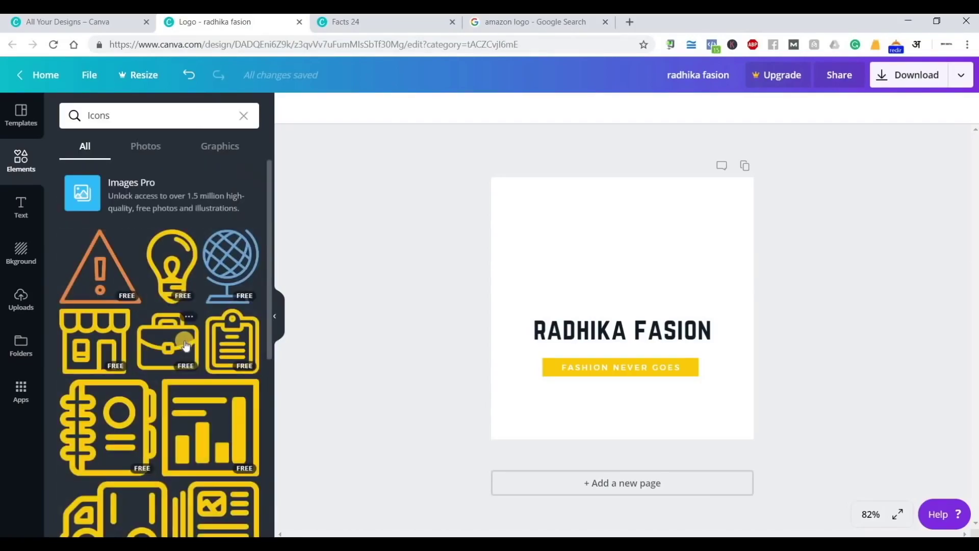
Examine the Icons collection for a graphic that could suit the fashion logo
{"action": "scroll", "coordinate": [199, 433], "scroll_direction": "down", "scroll_amount": 4}
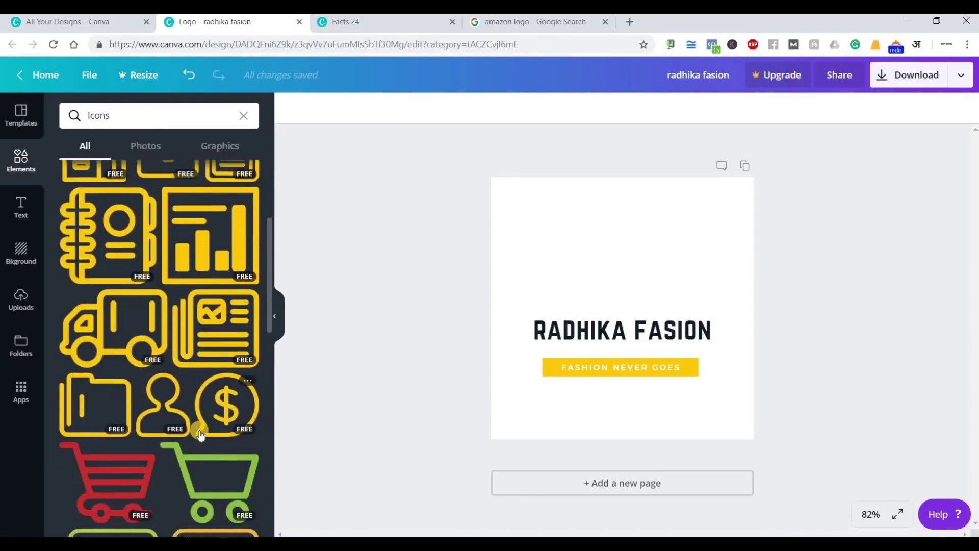
{"action": "scroll", "coordinate": [200, 434], "scroll_direction": "down", "scroll_amount": 4}
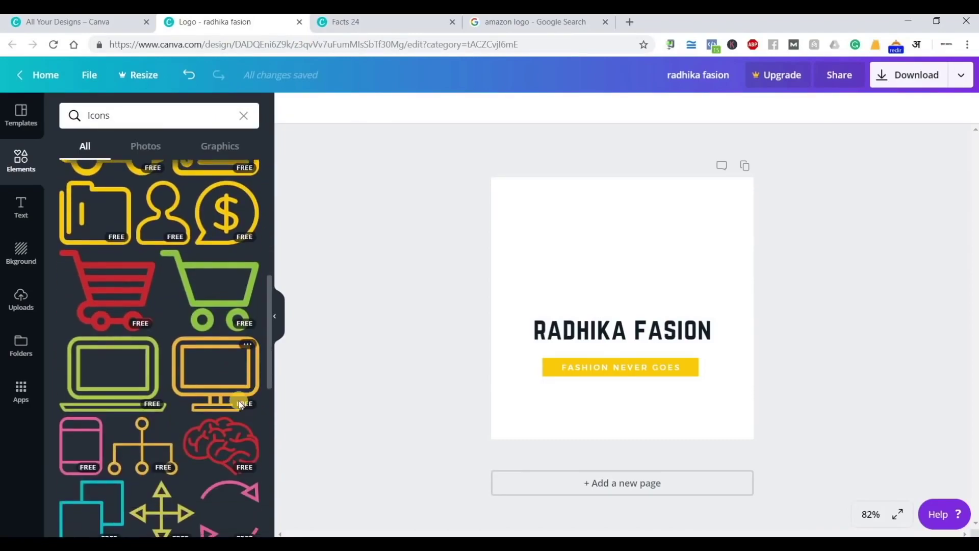
{"action": "scroll", "coordinate": [229, 414], "scroll_direction": "down", "scroll_amount": 3}
{"action": "scroll", "coordinate": [219, 426], "scroll_direction": "down", "scroll_amount": 8}
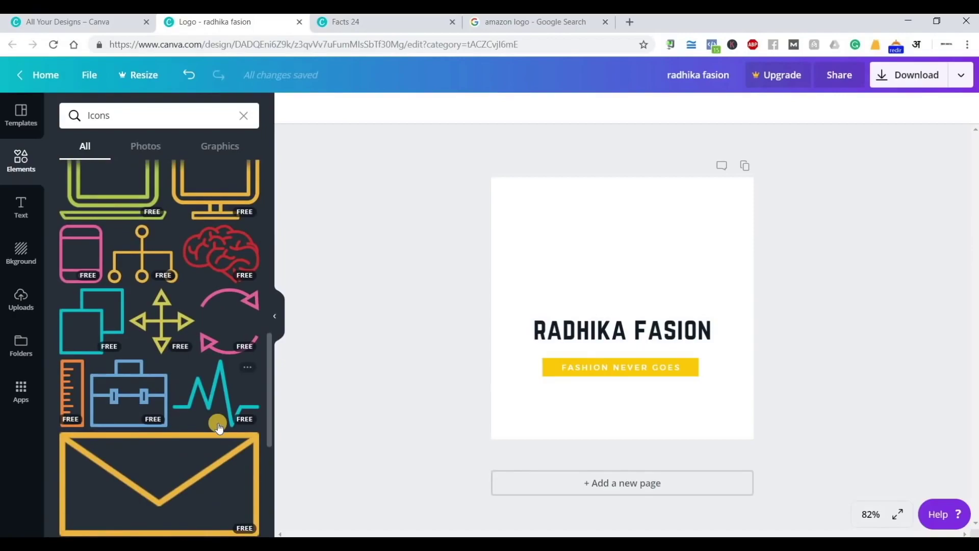
{"action": "scroll", "coordinate": [220, 427], "scroll_direction": "down", "scroll_amount": 6}
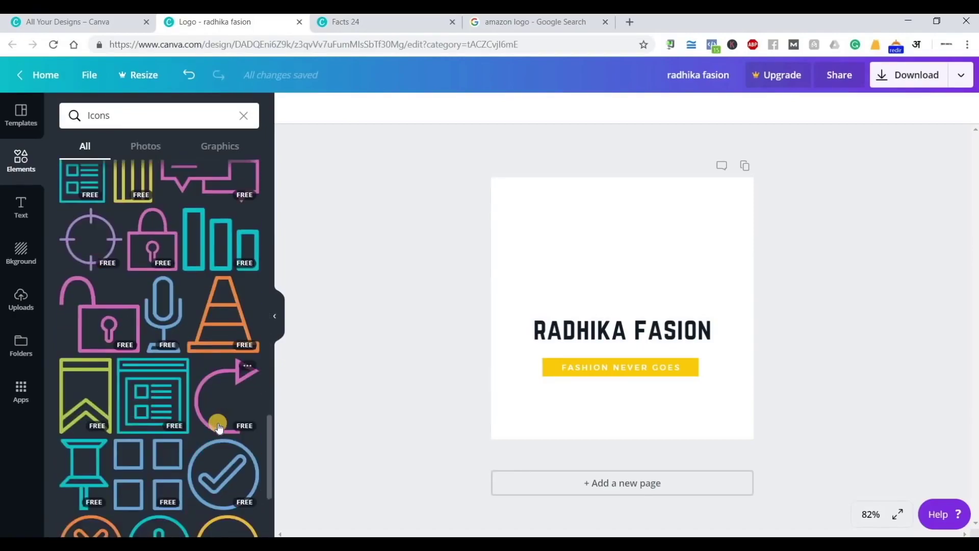
{"action": "scroll", "coordinate": [219, 428], "scroll_direction": "down", "scroll_amount": 5}
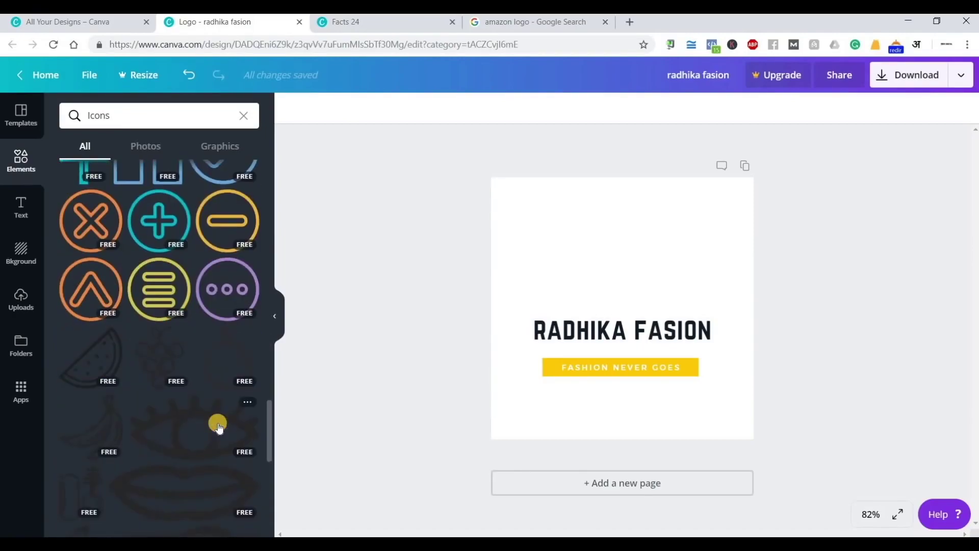
{"action": "scroll", "coordinate": [219, 427], "scroll_direction": "down", "scroll_amount": 10}
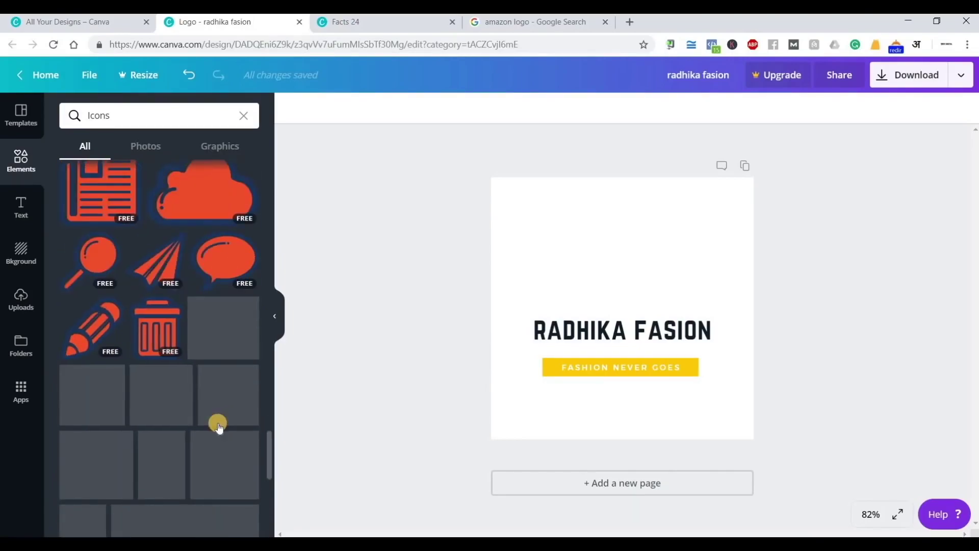
{"action": "scroll", "coordinate": [218, 424], "scroll_direction": "down", "scroll_amount": 1}
{"action": "scroll", "coordinate": [218, 426], "scroll_direction": "down", "scroll_amount": 2}
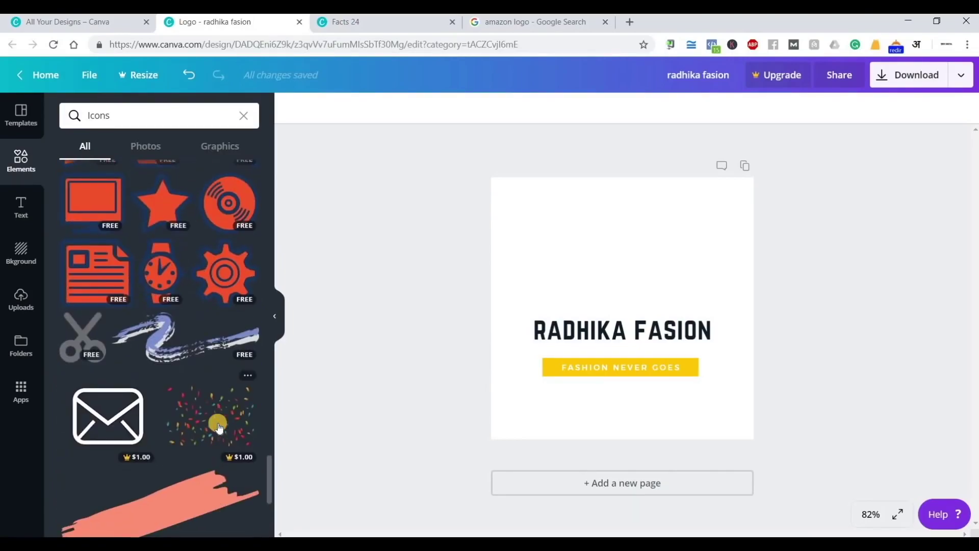
{"action": "scroll", "coordinate": [218, 426], "scroll_direction": "down", "scroll_amount": 2}
{"action": "scroll", "coordinate": [218, 426], "scroll_direction": "down", "scroll_amount": 2}
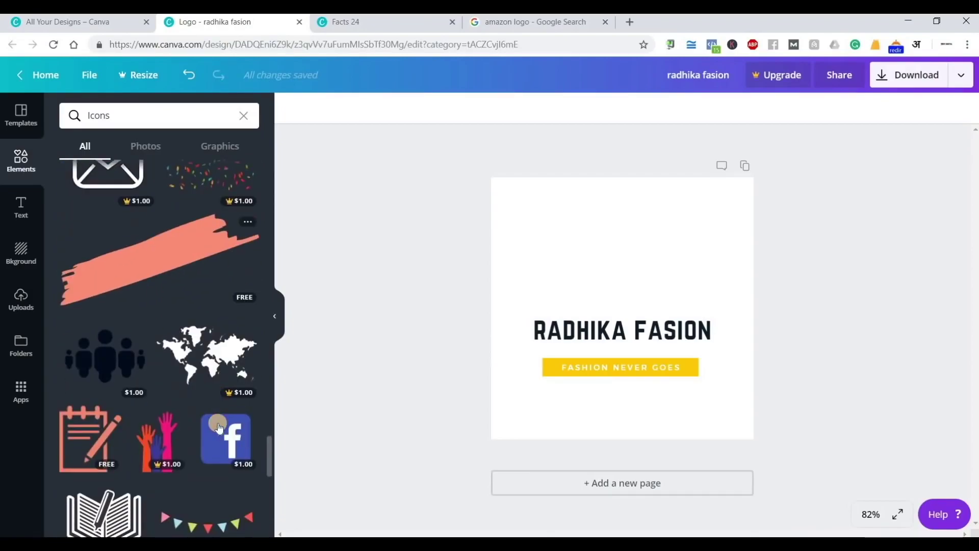
{"action": "scroll", "coordinate": [218, 426], "scroll_direction": "down", "scroll_amount": 2}
{"action": "scroll", "coordinate": [218, 426], "scroll_direction": "down", "scroll_amount": 5}
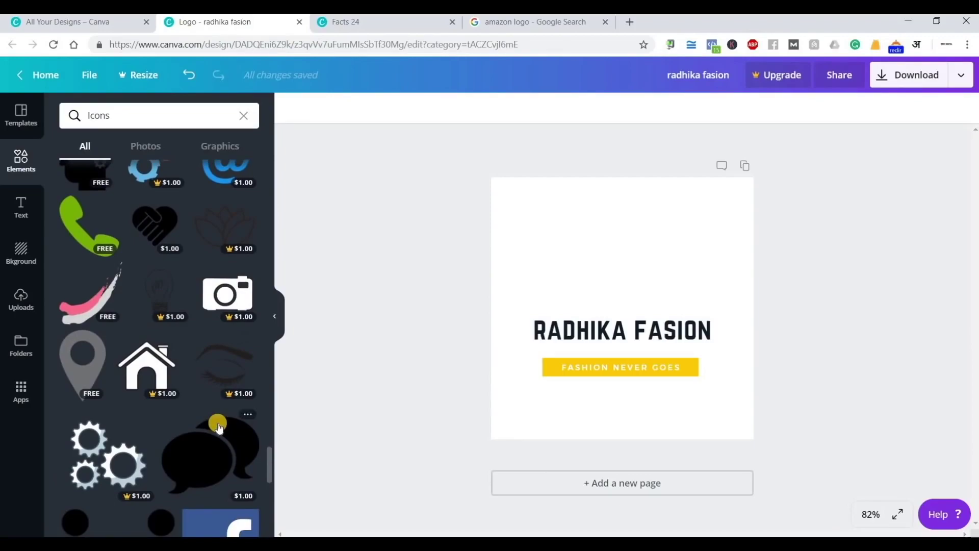
{"action": "scroll", "coordinate": [219, 425], "scroll_direction": "down", "scroll_amount": 2}
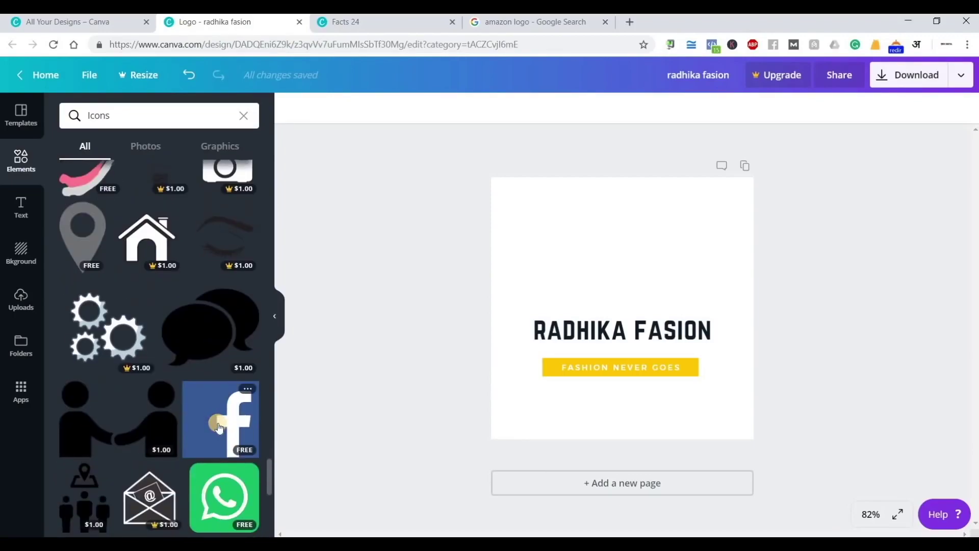
{"action": "scroll", "coordinate": [218, 425], "scroll_direction": "down", "scroll_amount": 2}
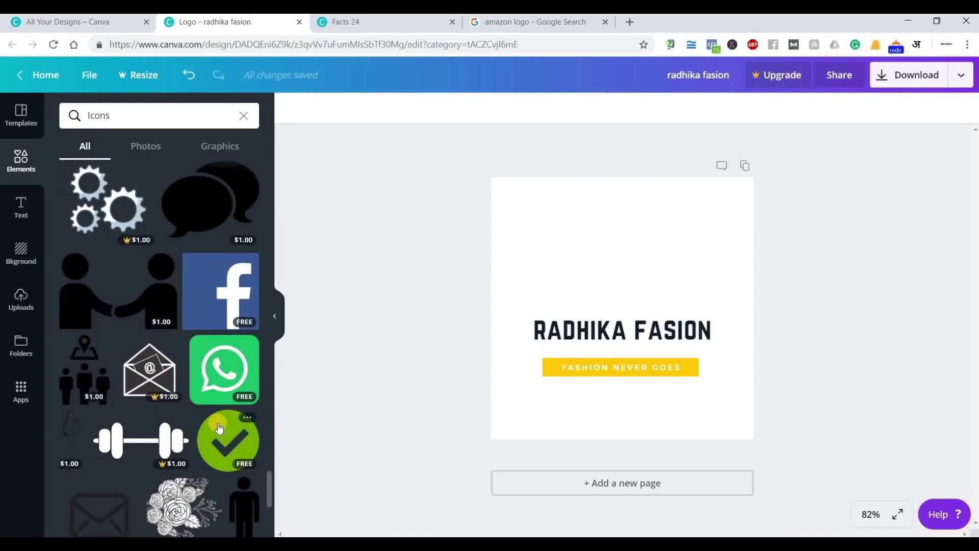
{"action": "scroll", "coordinate": [220, 433], "scroll_direction": "down", "scroll_amount": 3}
{"action": "scroll", "coordinate": [219, 441], "scroll_direction": "down", "scroll_amount": 6}
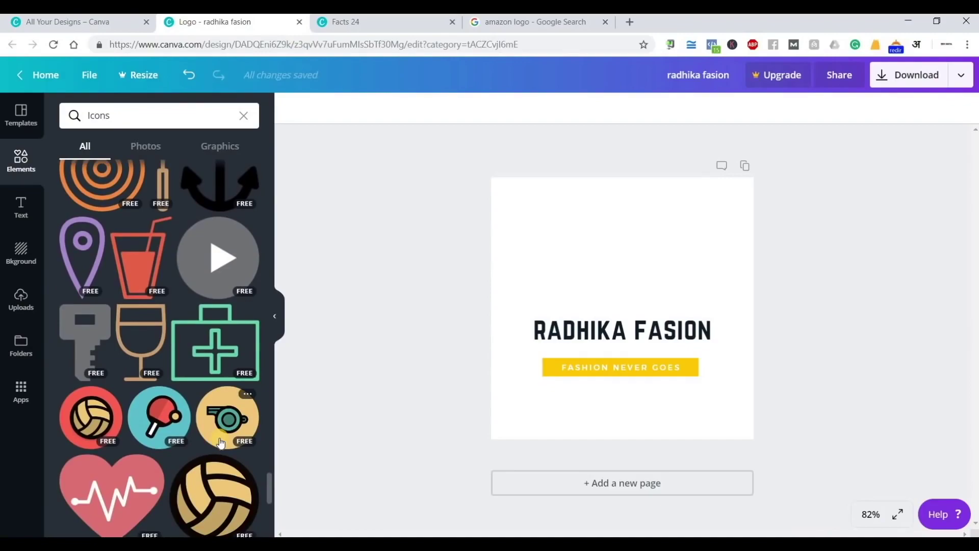
{"action": "scroll", "coordinate": [220, 442], "scroll_direction": "down", "scroll_amount": 5}
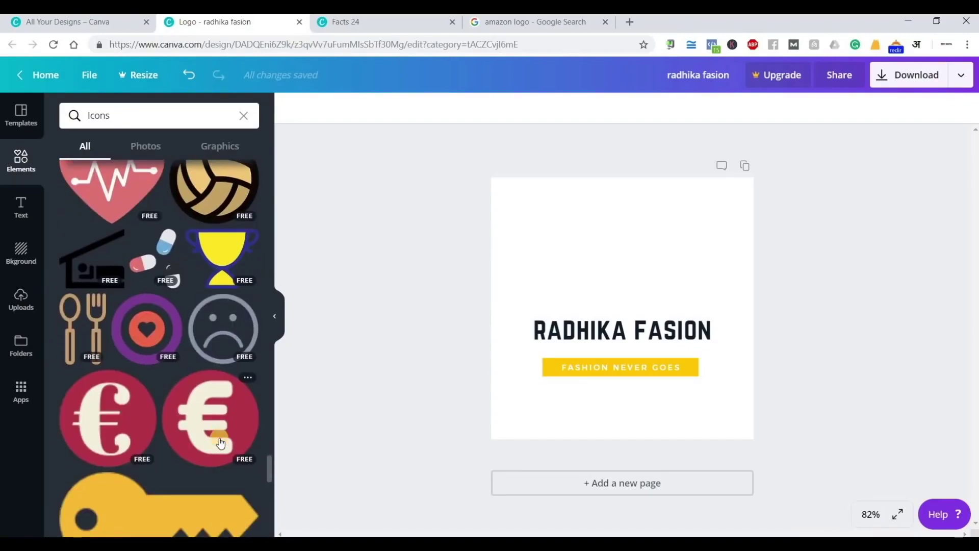
{"action": "scroll", "coordinate": [220, 442], "scroll_direction": "down", "scroll_amount": 5}
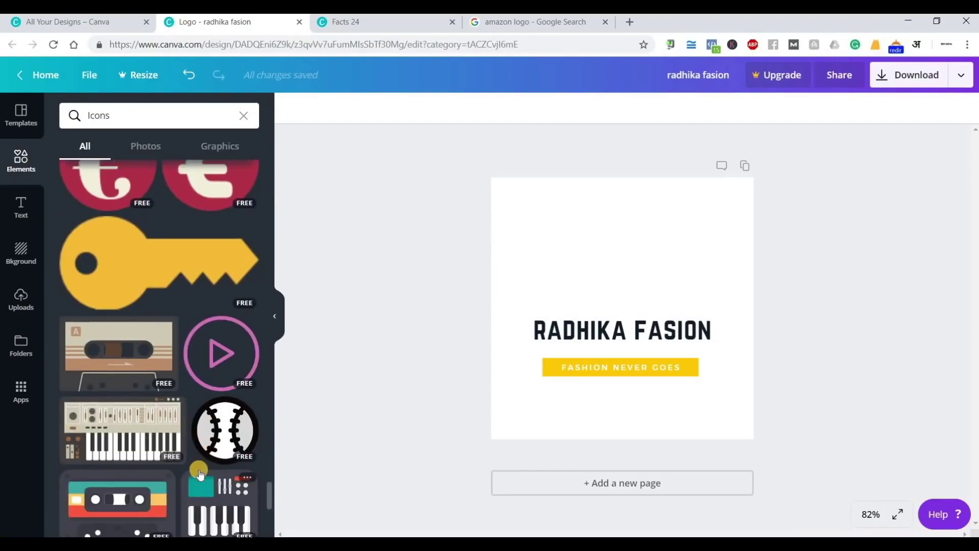
{"action": "scroll", "coordinate": [199, 472], "scroll_direction": "down", "scroll_amount": 5}
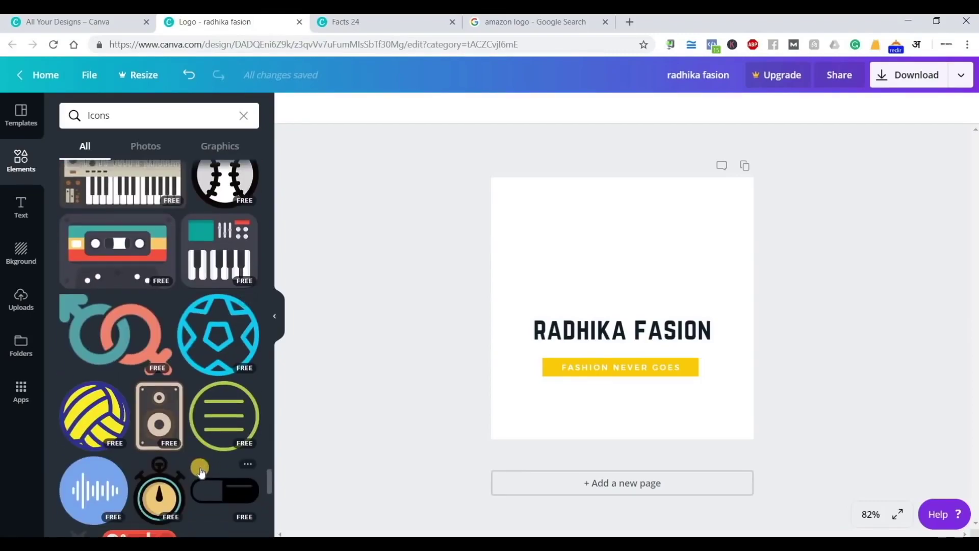
{"action": "scroll", "coordinate": [200, 472], "scroll_direction": "down", "scroll_amount": 4}
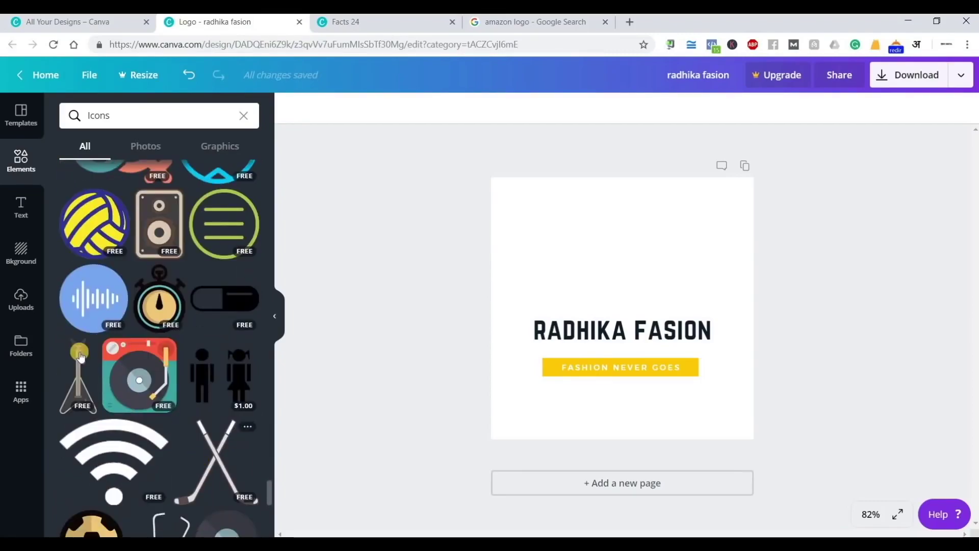
{"action": "scroll", "coordinate": [137, 397], "scroll_direction": "down", "scroll_amount": 2}
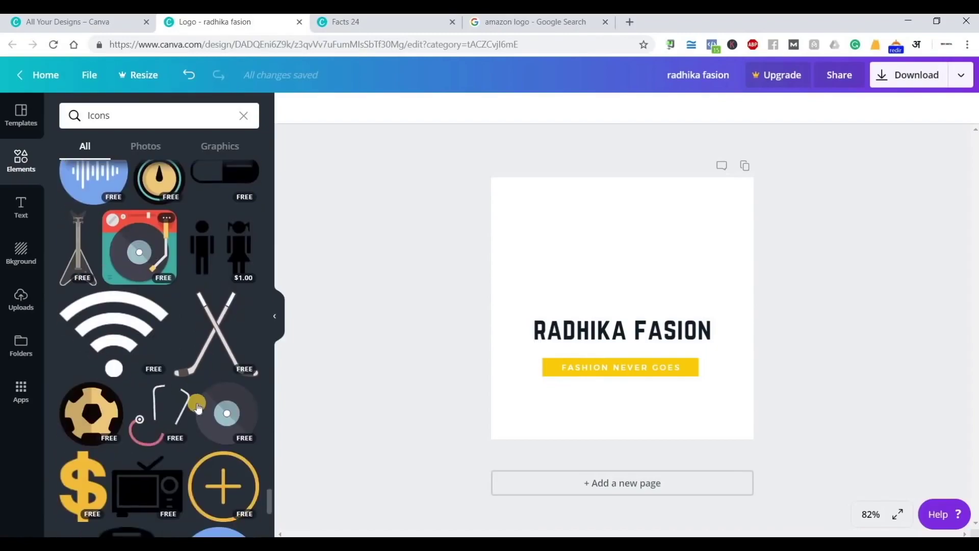
{"action": "scroll", "coordinate": [199, 408], "scroll_direction": "down", "scroll_amount": 5}
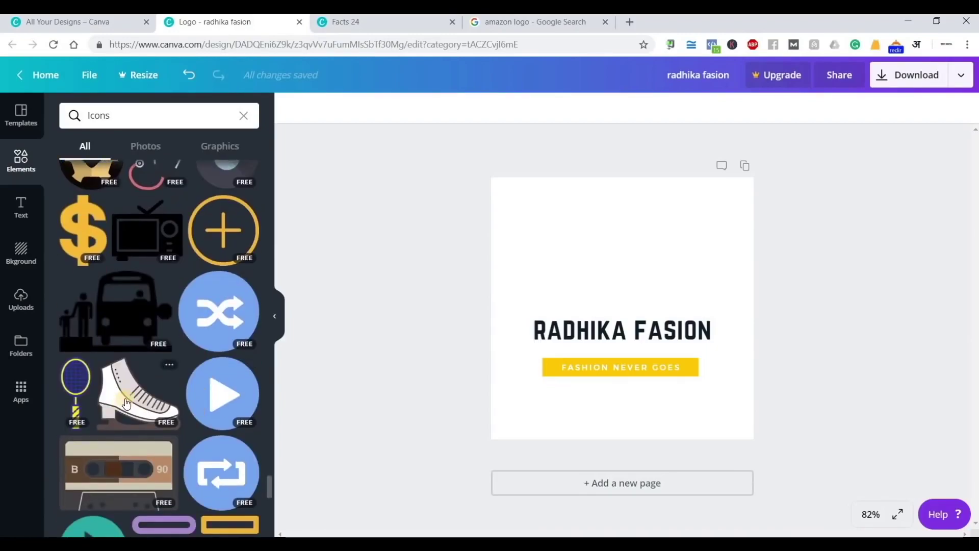
Search the elements for "Icons FASHION" and look through the results for a suitable logo graphic
{"action": "left_click", "coordinate": [115, 116]}
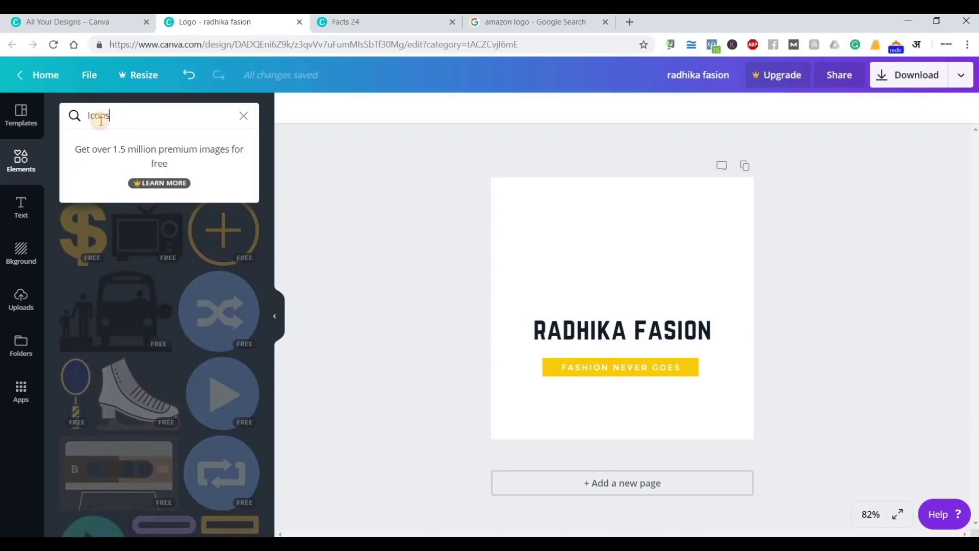
{"action": "double_click", "coordinate": [149, 121]}
{"action": "left_click", "coordinate": [149, 120]}
{"action": "type", "text": "d"}
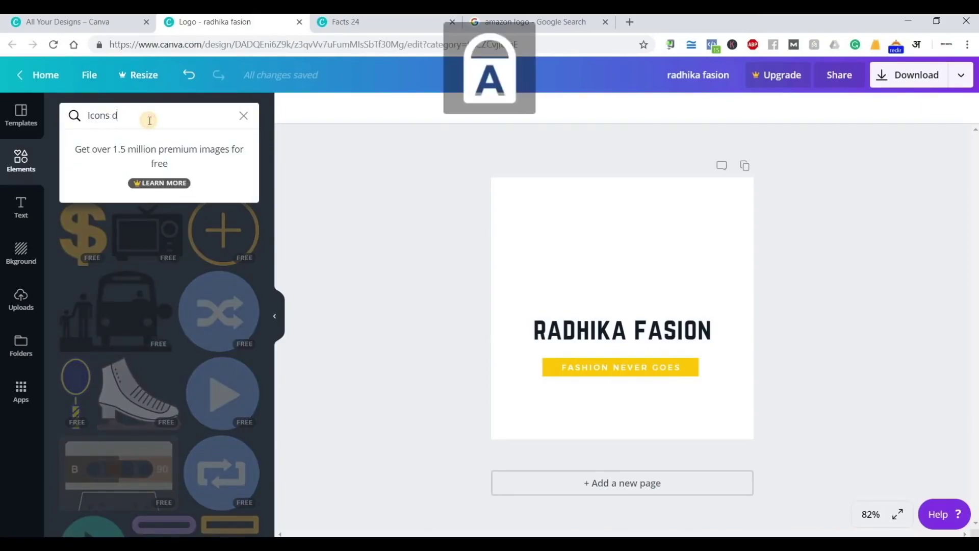
{"action": "type", "text": " d"}
{"action": "type", "text": "FASHI"}
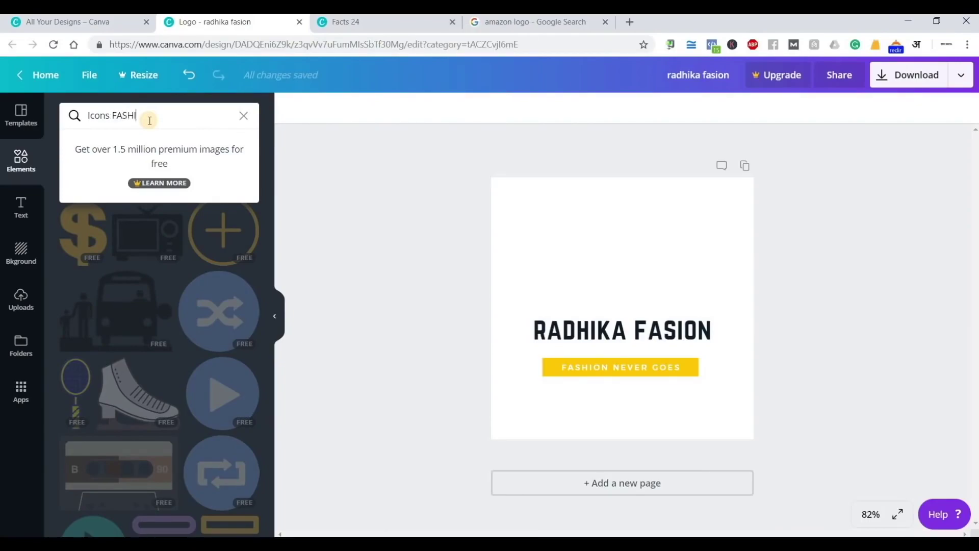
{"action": "type", "text": "ON"}
{"action": "key", "text": "Return"}
{"action": "key", "text": "Caps_Lock"}
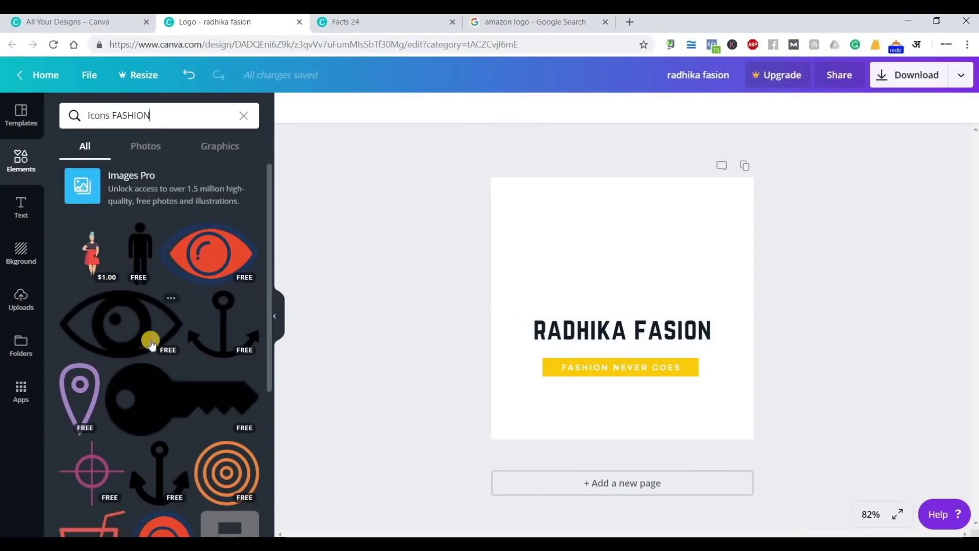
{"action": "scroll", "coordinate": [152, 339], "scroll_direction": "down", "scroll_amount": 5}
{"action": "scroll", "coordinate": [152, 341], "scroll_direction": "down", "scroll_amount": 6}
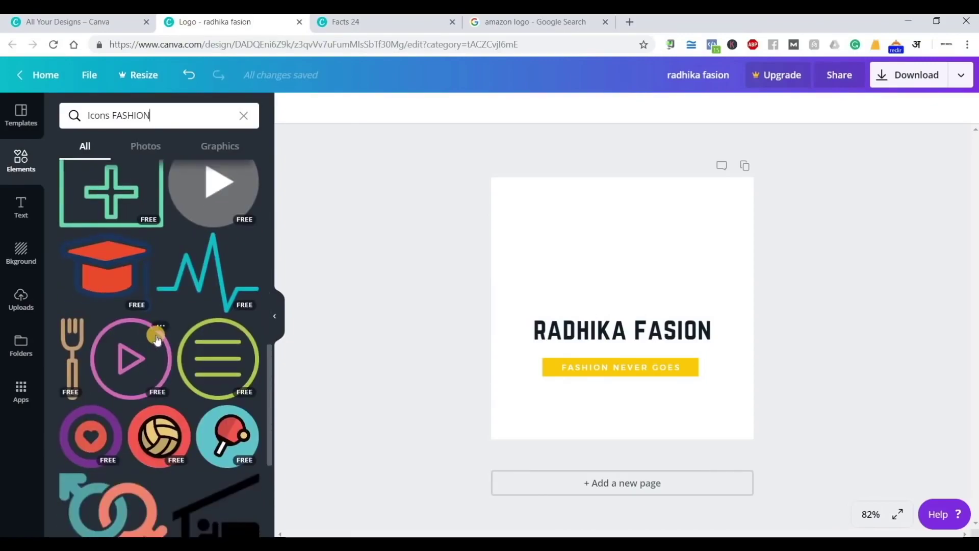
Search the elements for "fashion" and add the sketched woman in the pink top and magenta skirt to the logo
{"action": "key", "text": "ctrl+a"}
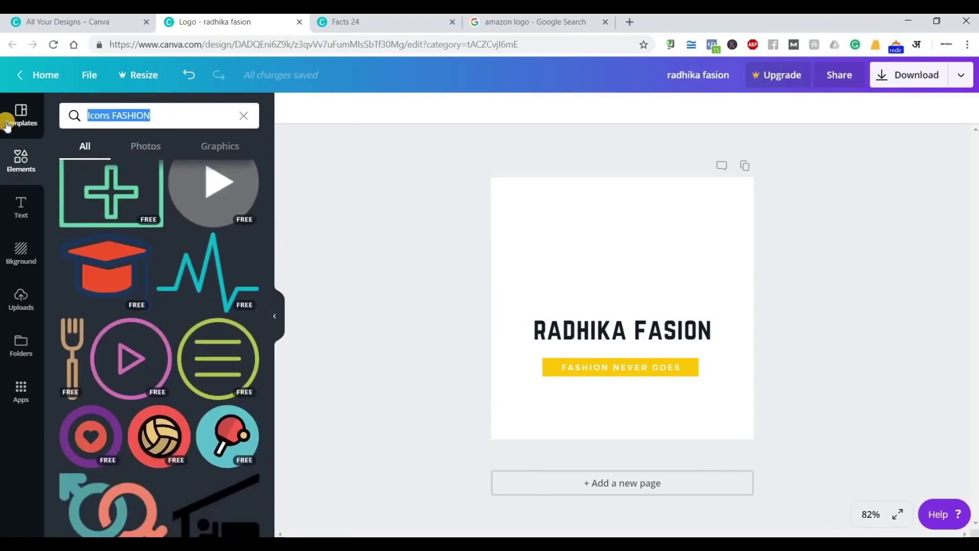
{"action": "type", "text": "fashion"}
{"action": "key", "text": "Return"}
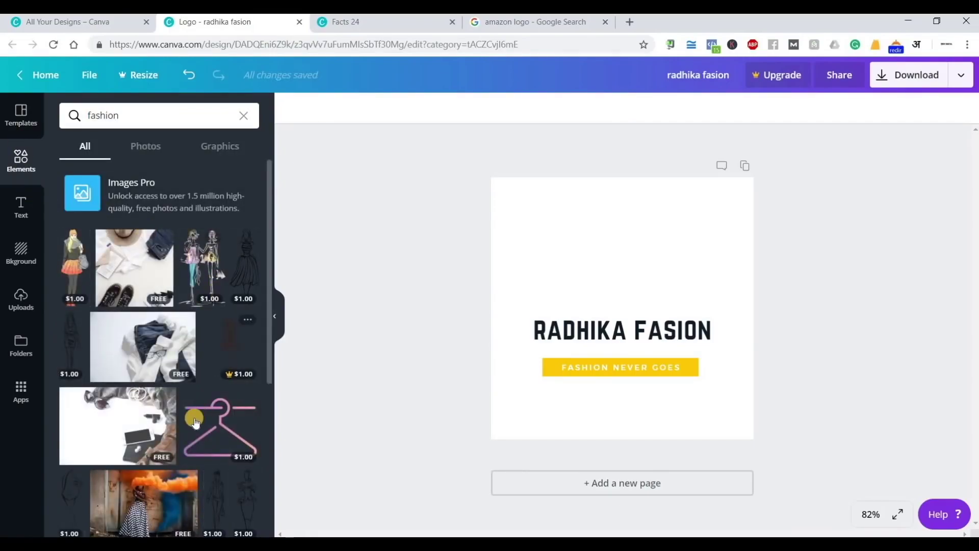
{"action": "scroll", "coordinate": [198, 453], "scroll_direction": "down", "scroll_amount": 1}
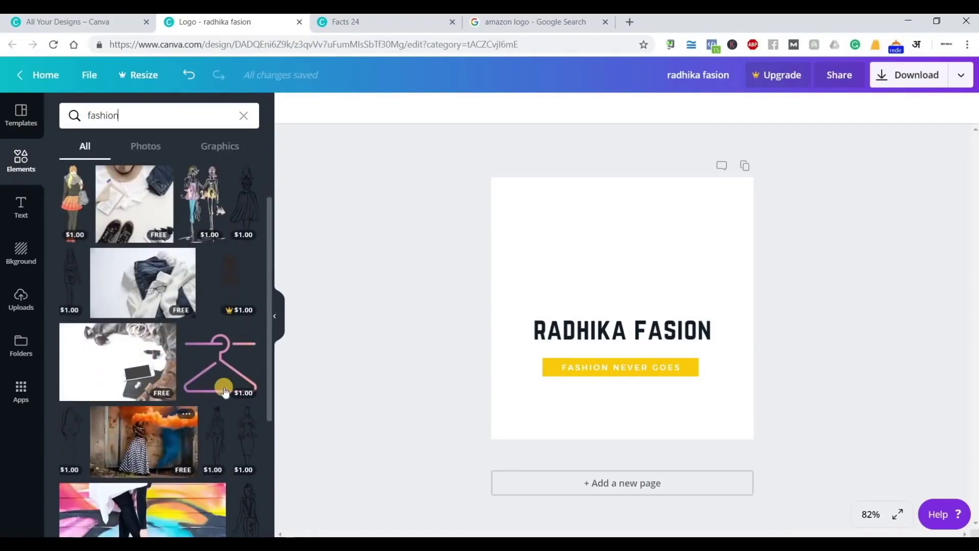
{"action": "scroll", "coordinate": [222, 390], "scroll_direction": "down", "scroll_amount": 4}
{"action": "scroll", "coordinate": [222, 392], "scroll_direction": "down", "scroll_amount": 3}
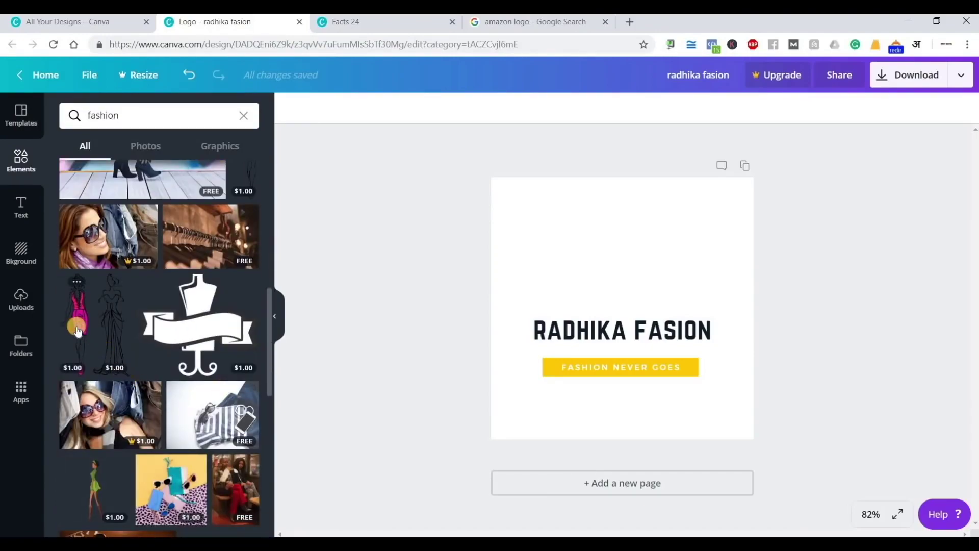
{"action": "left_click", "coordinate": [77, 331]}
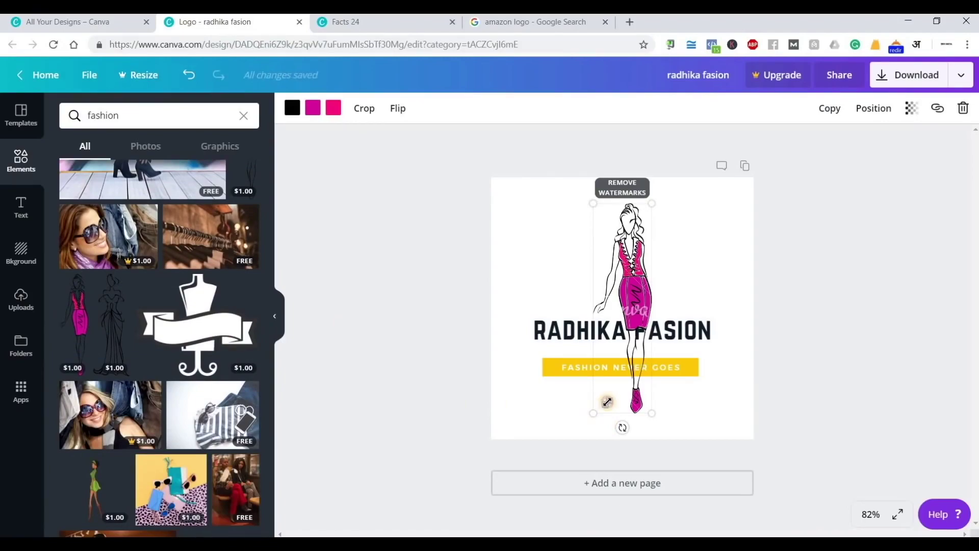
Enlarge the woman figure to about 122 × 436 beside the brand name, and move the name and tagline group lower
{"action": "left_click_drag", "start_coordinate": [609, 401], "coordinate": [662, 432]}
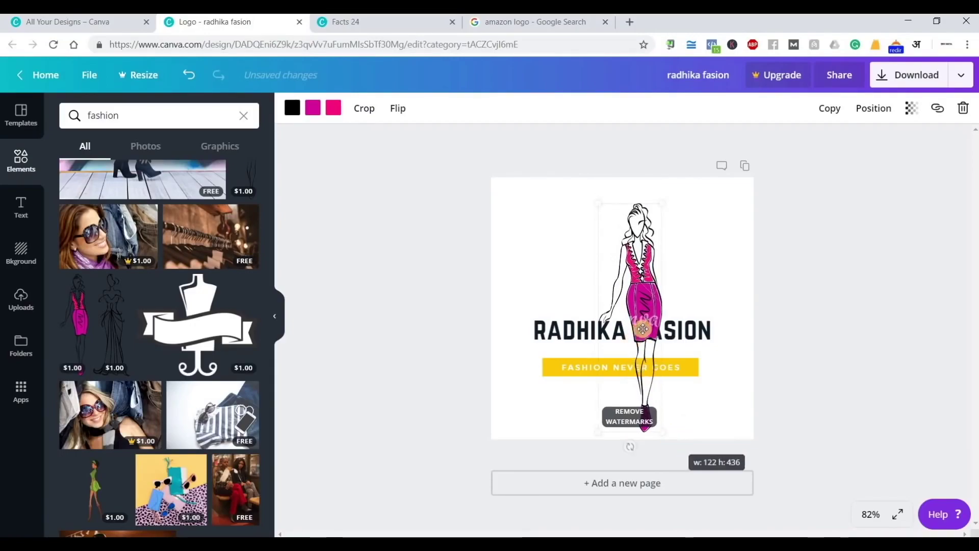
{"action": "left_click_drag", "start_coordinate": [702, 329], "coordinate": [725, 317]}
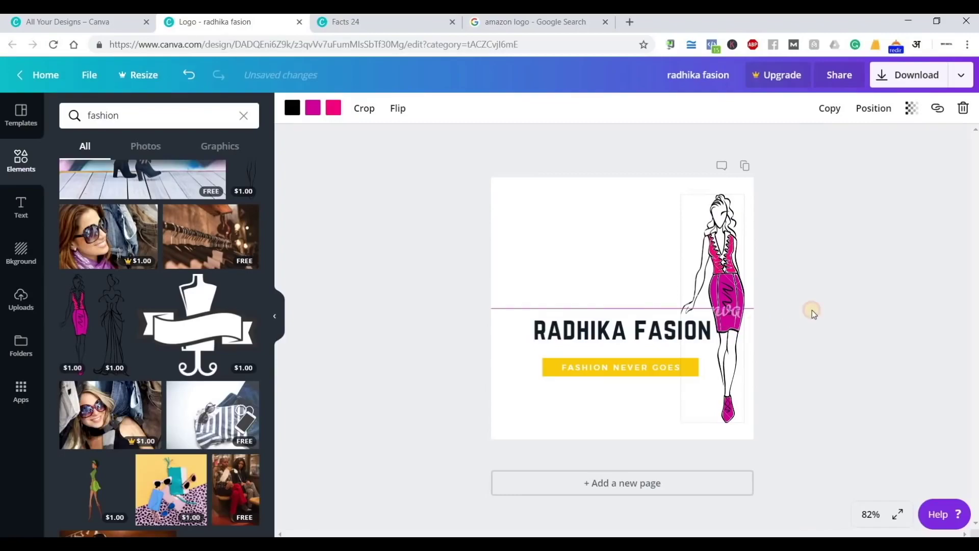
{"action": "double_click", "coordinate": [633, 332]}
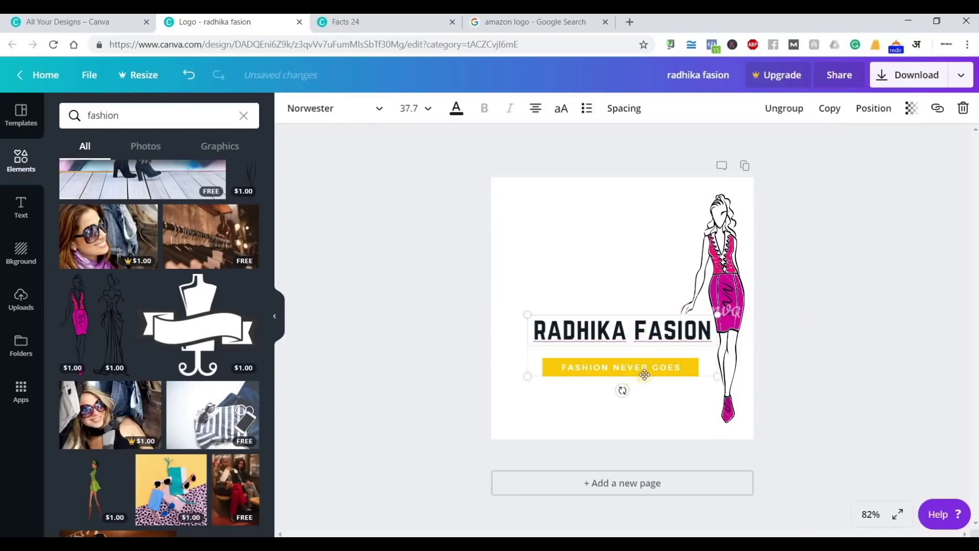
{"action": "left_click_drag", "start_coordinate": [630, 376], "coordinate": [632, 396]}
{"action": "left_click", "coordinate": [853, 355]}
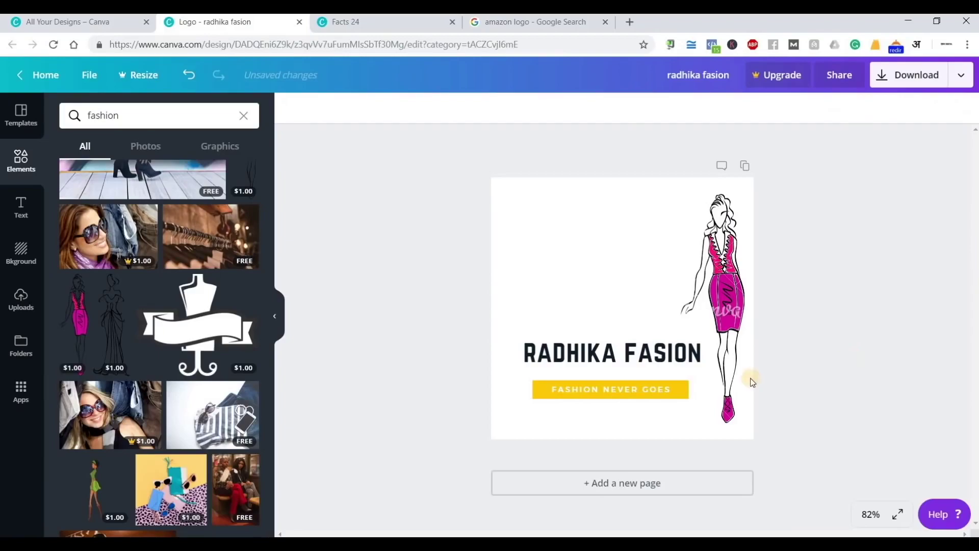
Shrink the woman figure to roughly half its height and place it directly above the brand name
{"action": "left_click", "coordinate": [731, 304]}
{"action": "left_click_drag", "start_coordinate": [741, 419], "coordinate": [714, 318]}
{"action": "left_click_drag", "start_coordinate": [702, 264], "coordinate": [612, 281]}
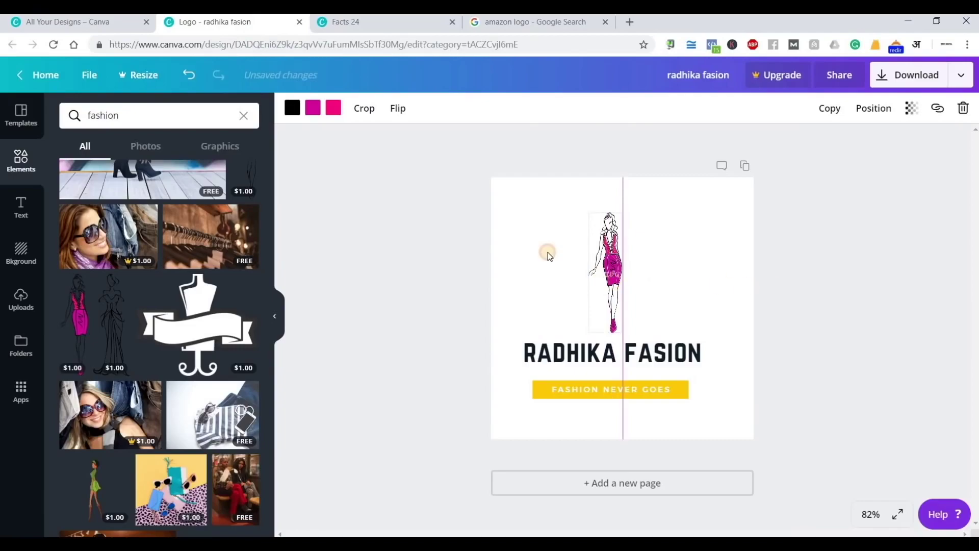
Move the woman figure, brand name and tagline together so the whole logo is centred horizontally on the page
{"action": "left_click", "coordinate": [470, 252]}
{"action": "left_click_drag", "start_coordinate": [701, 435], "coordinate": [720, 471]}
{"action": "left_click_drag", "start_coordinate": [702, 383], "coordinate": [797, 352]}
{"action": "left_click", "coordinate": [801, 347]}
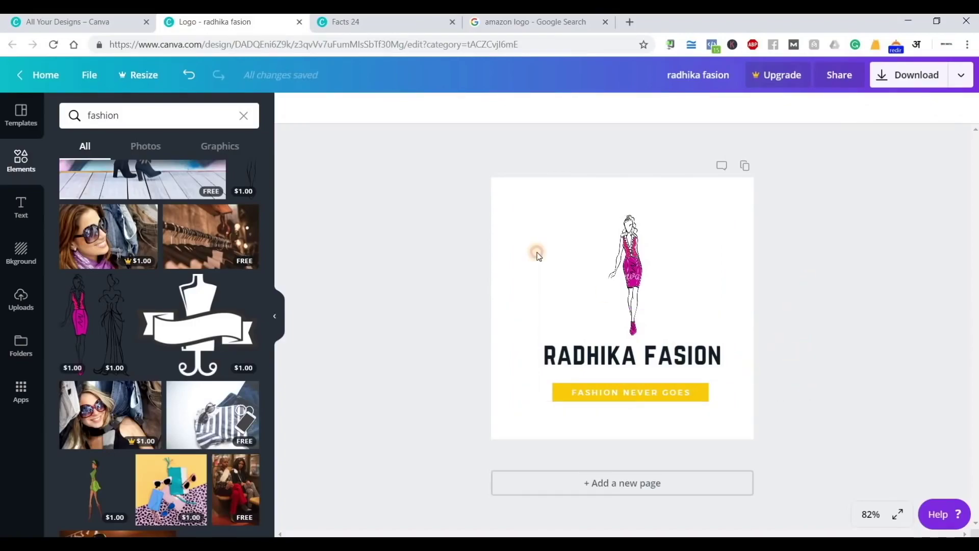
{"action": "left_click_drag", "start_coordinate": [535, 254], "coordinate": [788, 402]}
{"action": "left_click_drag", "start_coordinate": [603, 271], "coordinate": [593, 271]}
{"action": "left_click", "coordinate": [831, 254]}
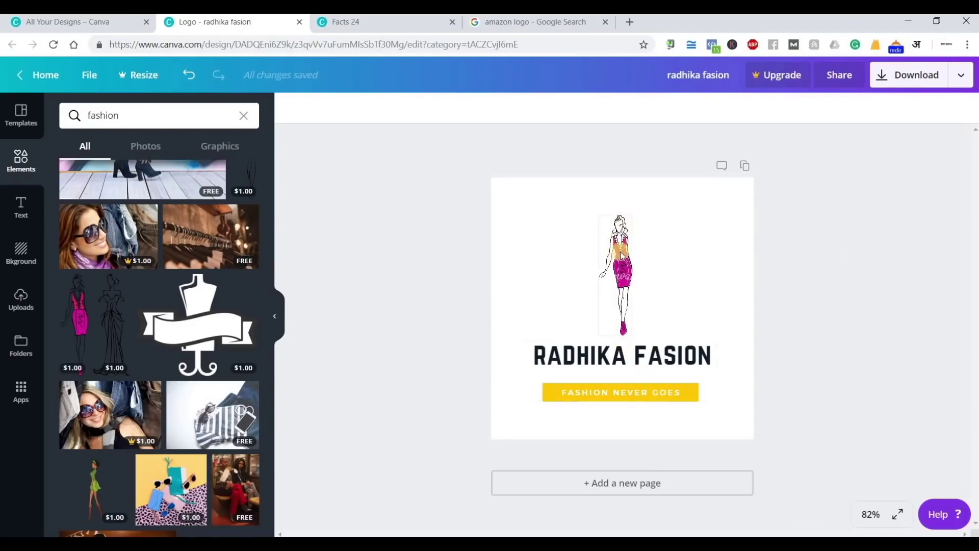
{"action": "double_click", "coordinate": [563, 355]}
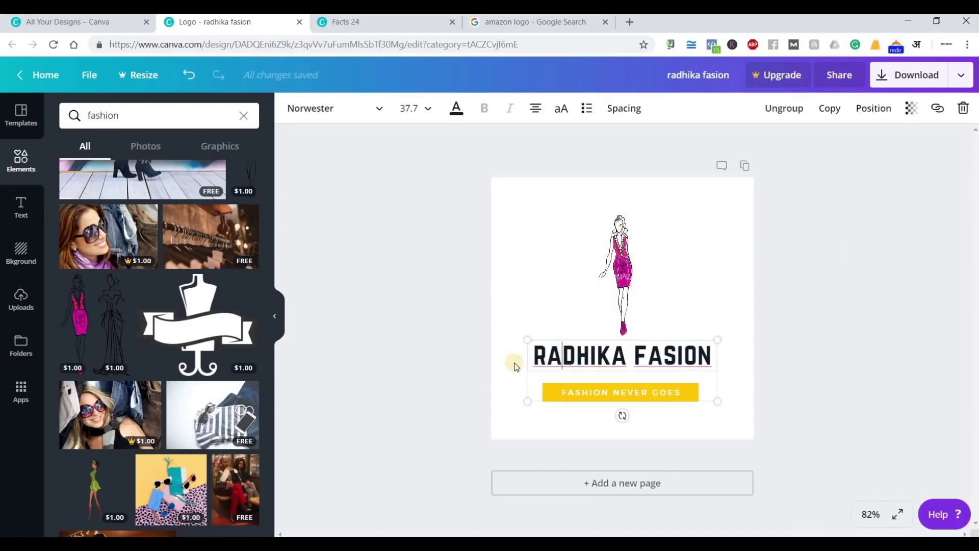
{"action": "triple_click", "coordinate": [703, 352]}
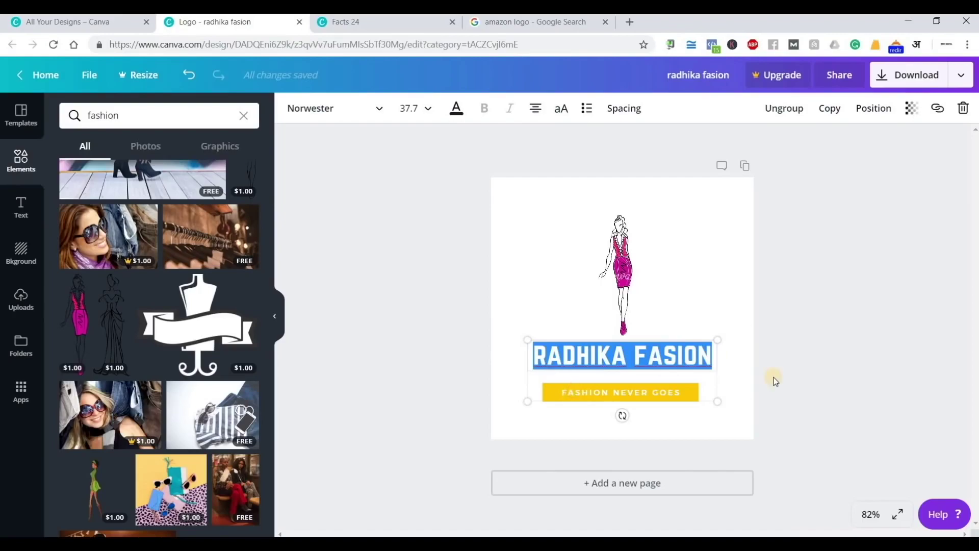
{"action": "left_click", "coordinate": [775, 380]}
{"action": "left_click", "coordinate": [743, 338]}
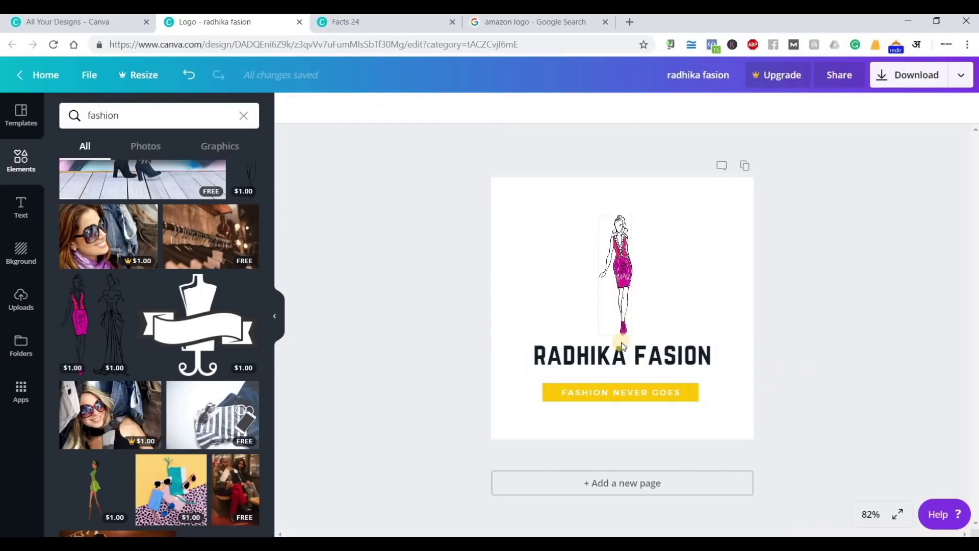
Recolour the woman figure with the document colours, making the magenta skirt and shoes yellow and the pink top dark navy
{"action": "left_click", "coordinate": [625, 269]}
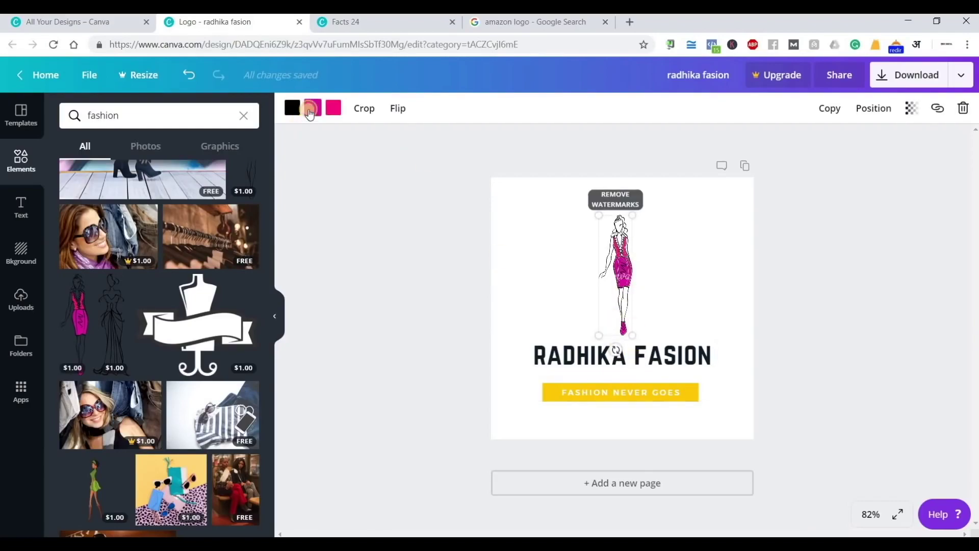
{"action": "left_click", "coordinate": [309, 114]}
{"action": "left_click", "coordinate": [466, 156]}
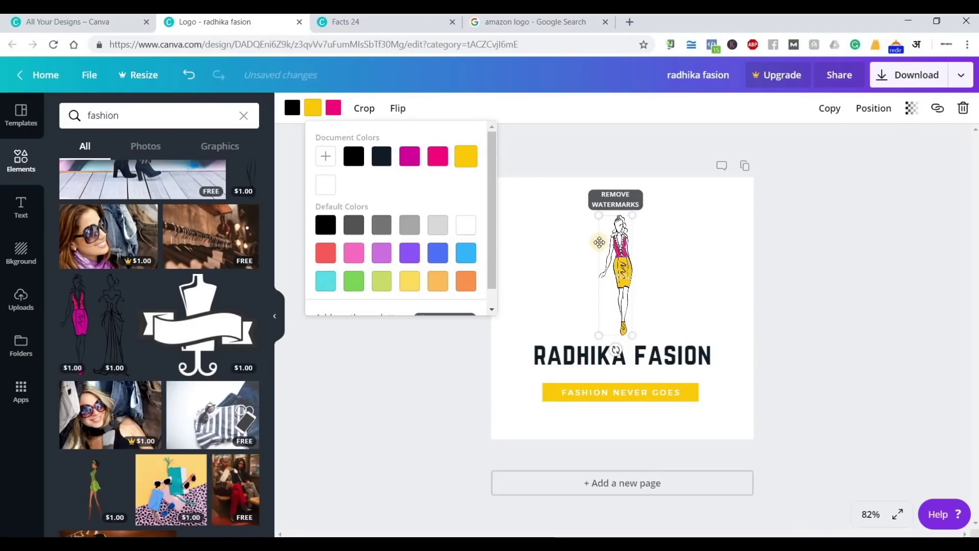
{"action": "left_click", "coordinate": [336, 109]}
{"action": "left_click", "coordinate": [406, 158]}
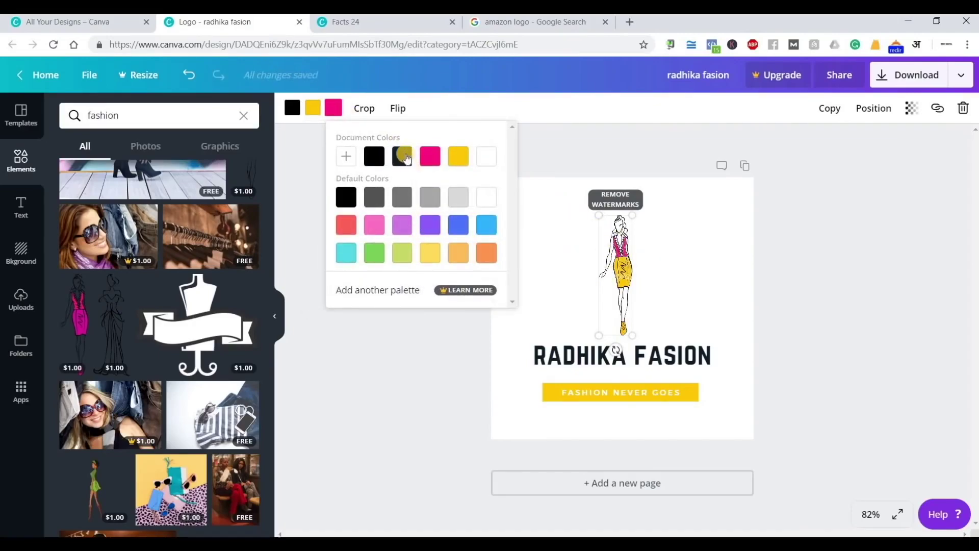
{"action": "left_click", "coordinate": [406, 157]}
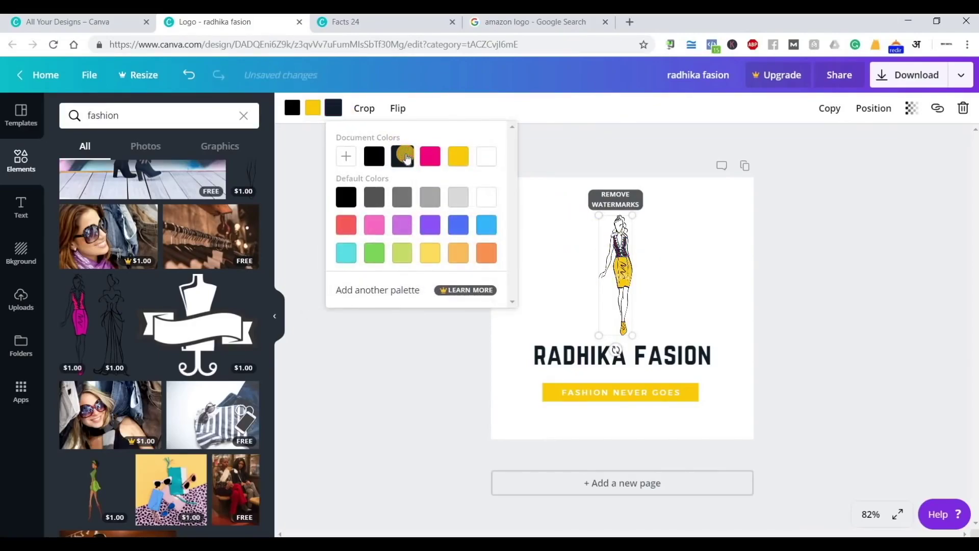
{"action": "left_click", "coordinate": [807, 251]}
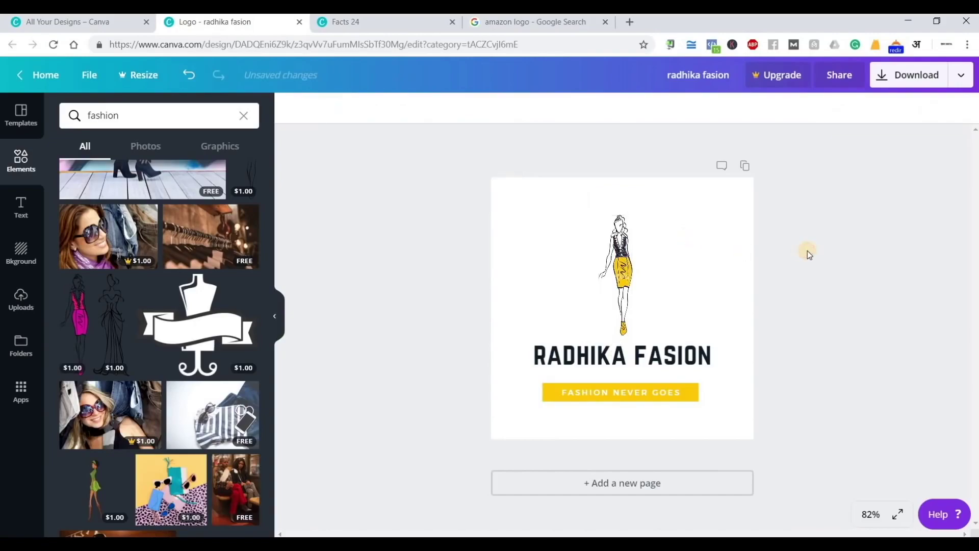
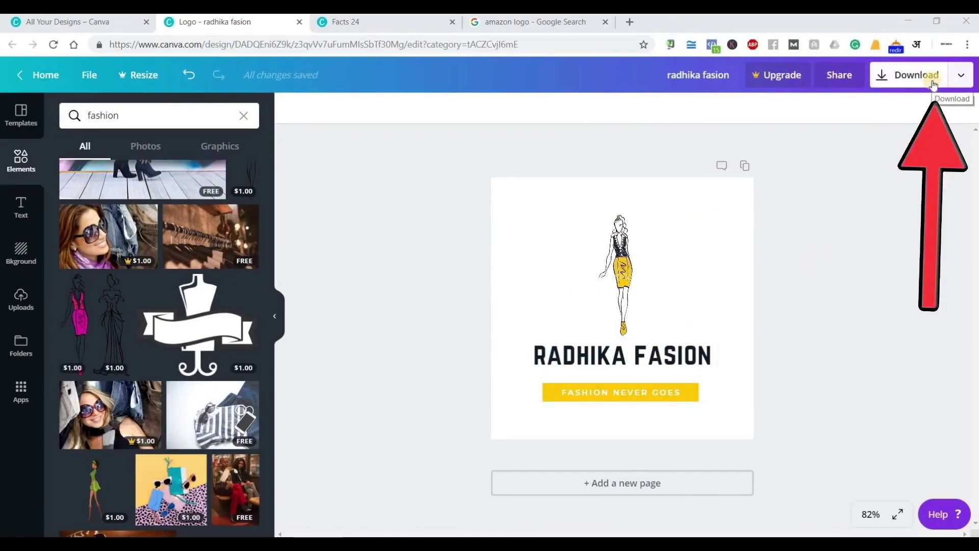
Set the logo's download file type to PNG and review the licence option for its premium image
{"action": "left_click", "coordinate": [960, 76]}
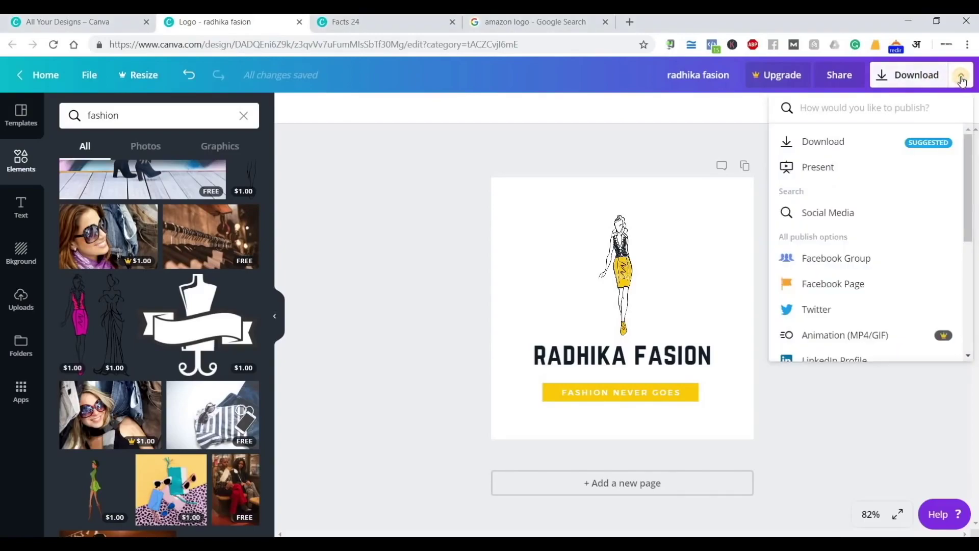
{"action": "left_click", "coordinate": [822, 143]}
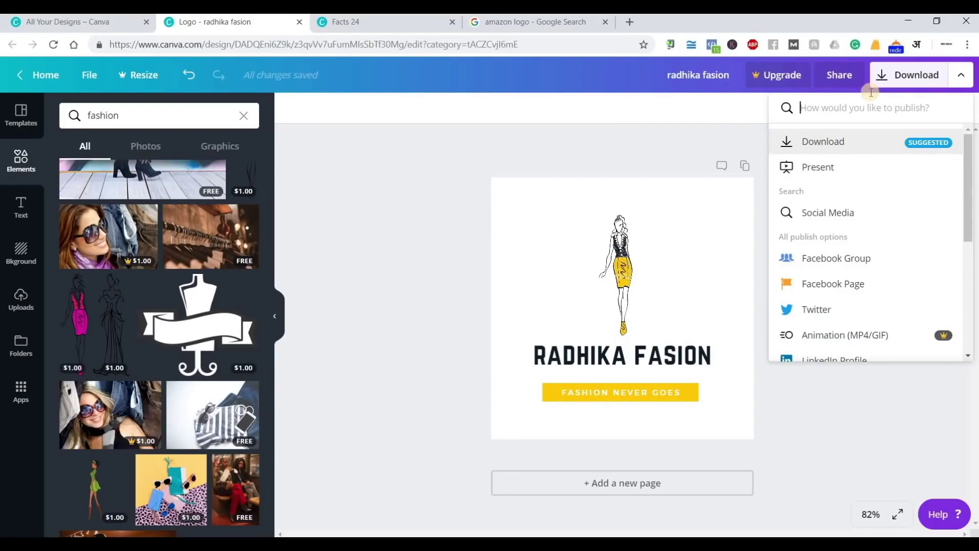
{"action": "left_click", "coordinate": [911, 82]}
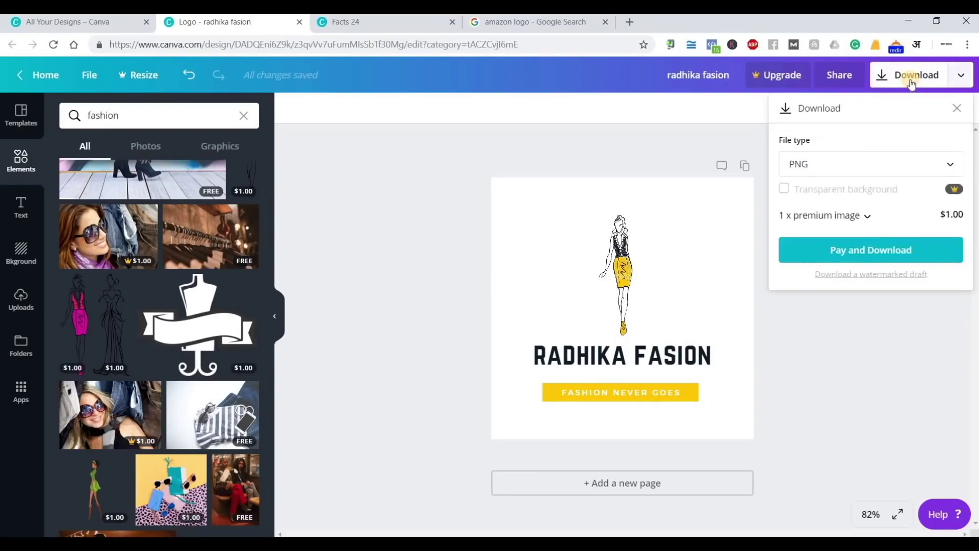
{"action": "left_click", "coordinate": [808, 168]}
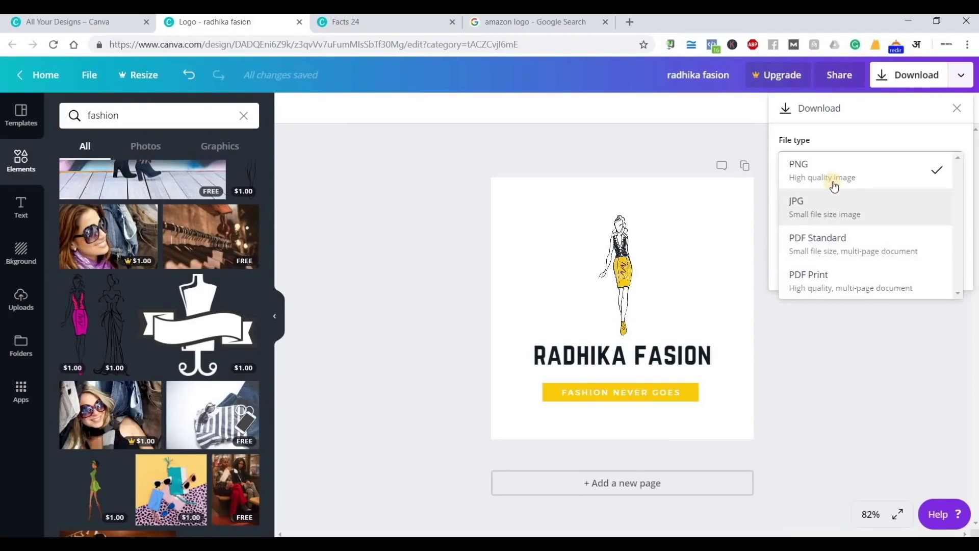
{"action": "left_click", "coordinate": [864, 159]}
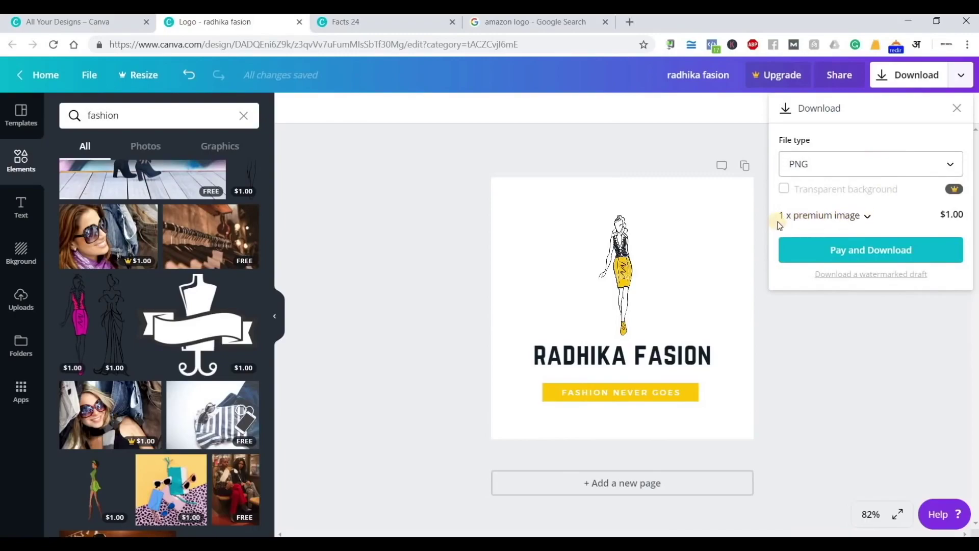
{"action": "left_click", "coordinate": [866, 216]}
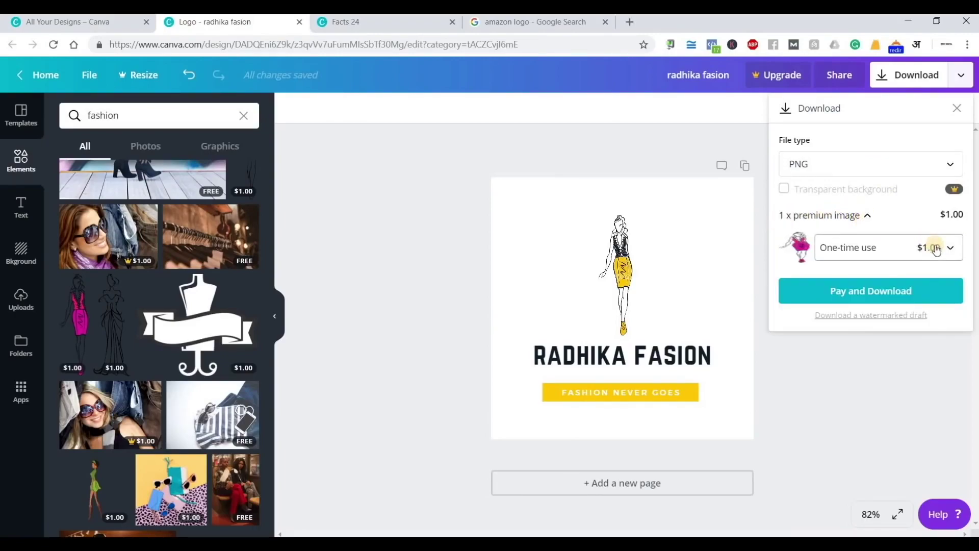
{"action": "left_click", "coordinate": [867, 217]}
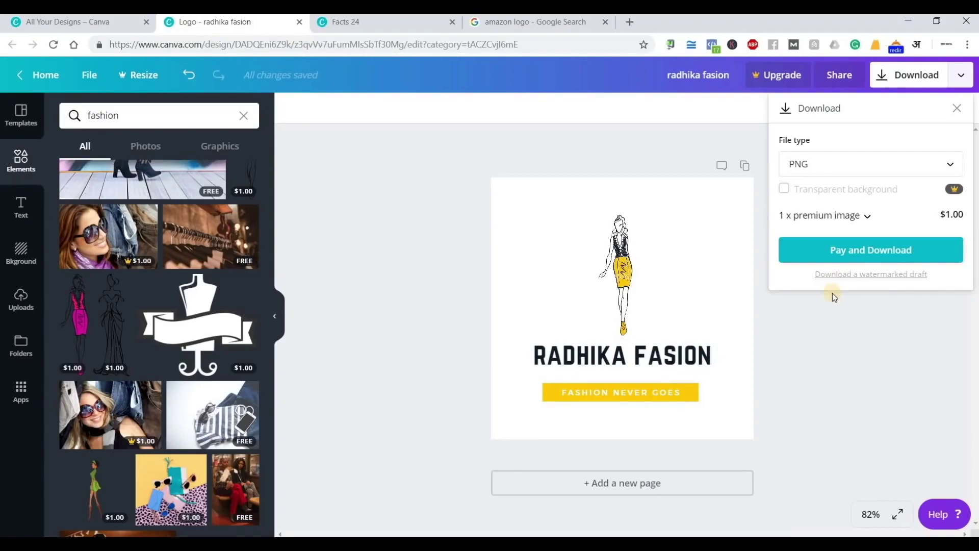
Download a watermarked draft of the logo, save it to the Desktop as the PNG image "radhika fasion", and dismiss the upgrade offer
{"action": "left_click", "coordinate": [852, 275]}
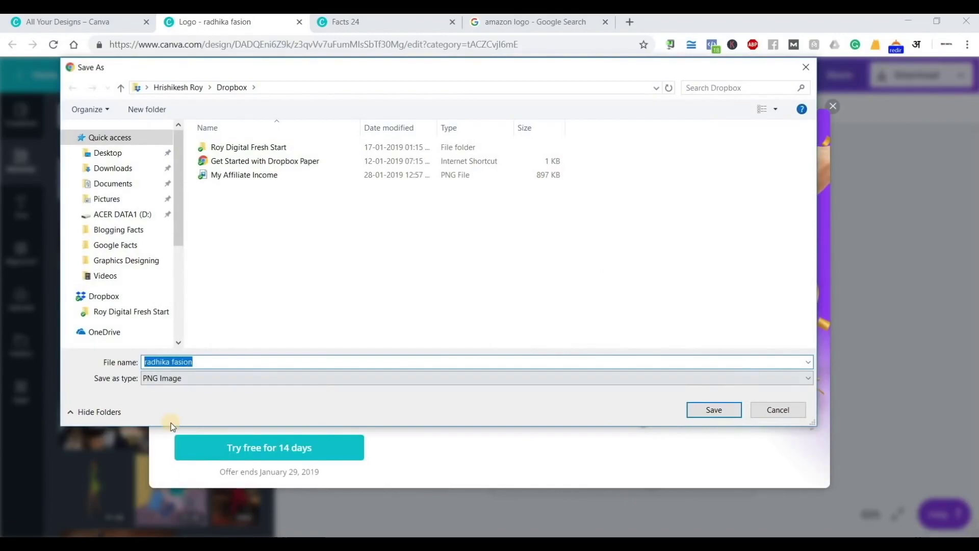
{"action": "left_click", "coordinate": [128, 156]}
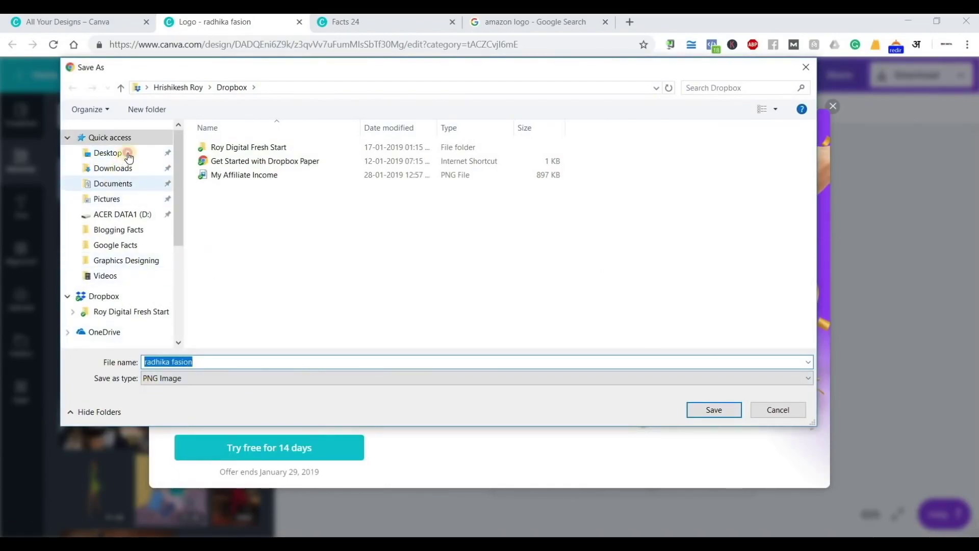
{"action": "left_click", "coordinate": [711, 408]}
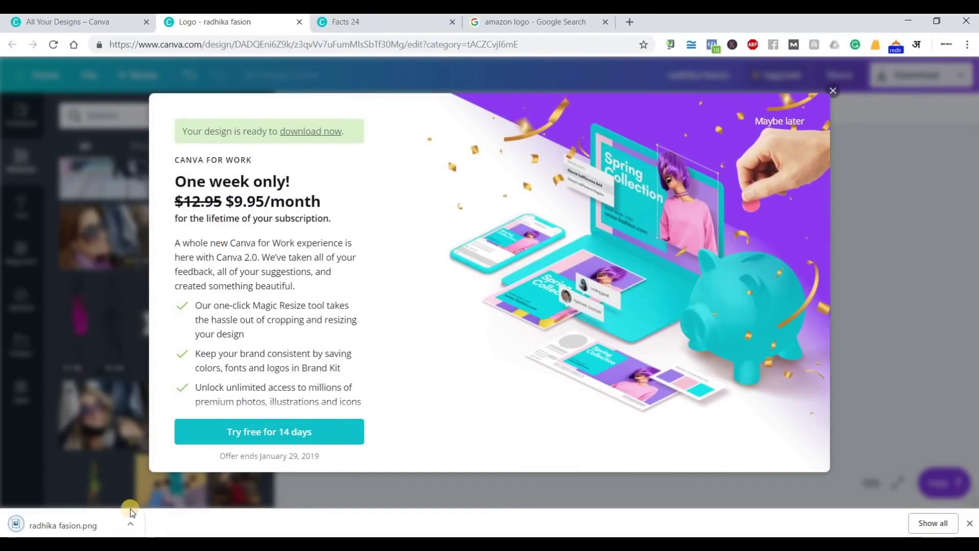
{"action": "key", "text": "Escape"}
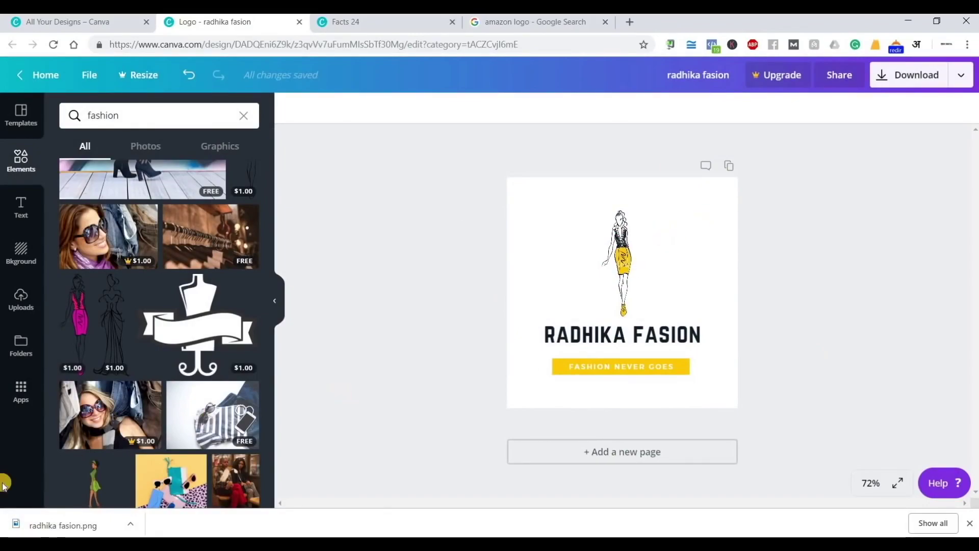
Open the downloaded radhika fasion.png in Photos, examine the figure for watermarks at higher magnification, and close the viewer
{"action": "left_click", "coordinate": [38, 525]}
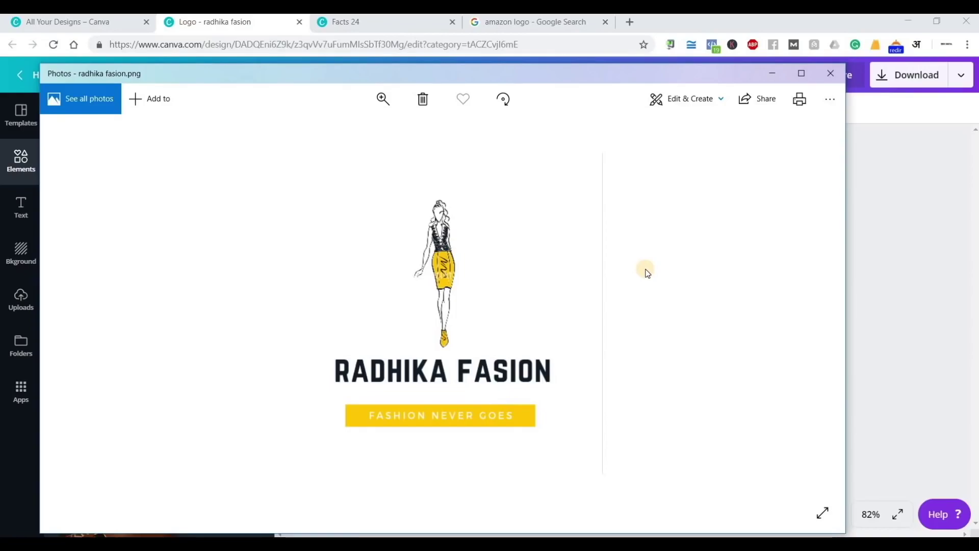
{"action": "left_click", "coordinate": [385, 100]}
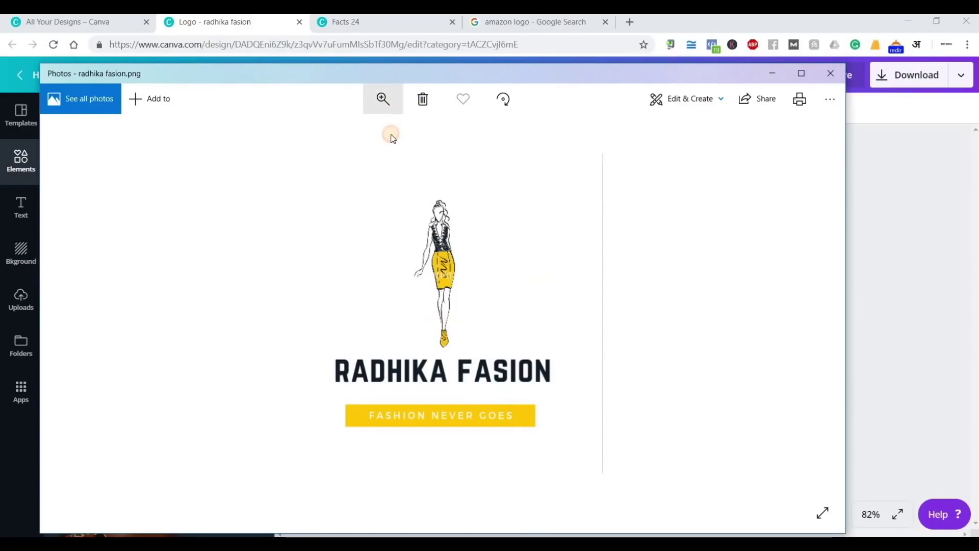
{"action": "left_click_drag", "start_coordinate": [337, 132], "coordinate": [386, 144]}
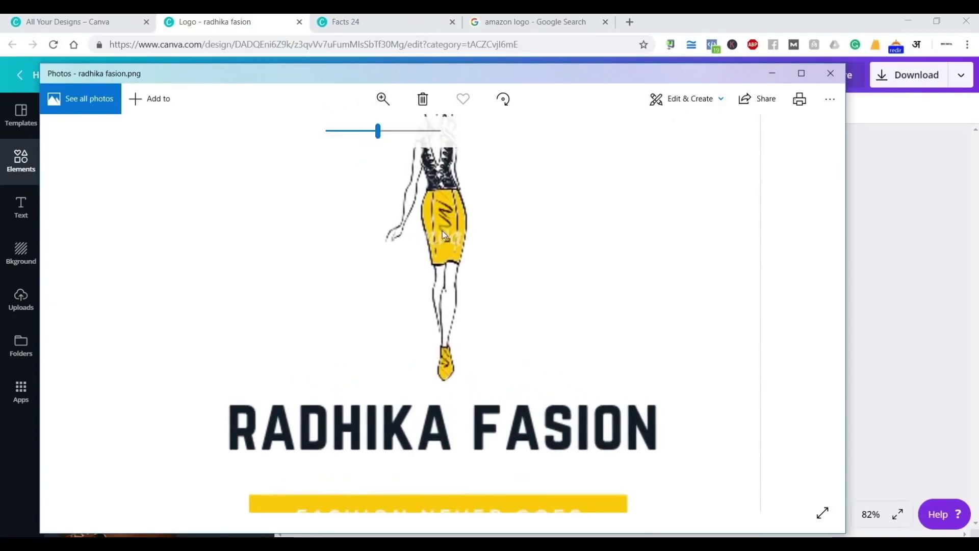
{"action": "left_click_drag", "start_coordinate": [452, 253], "coordinate": [451, 314]}
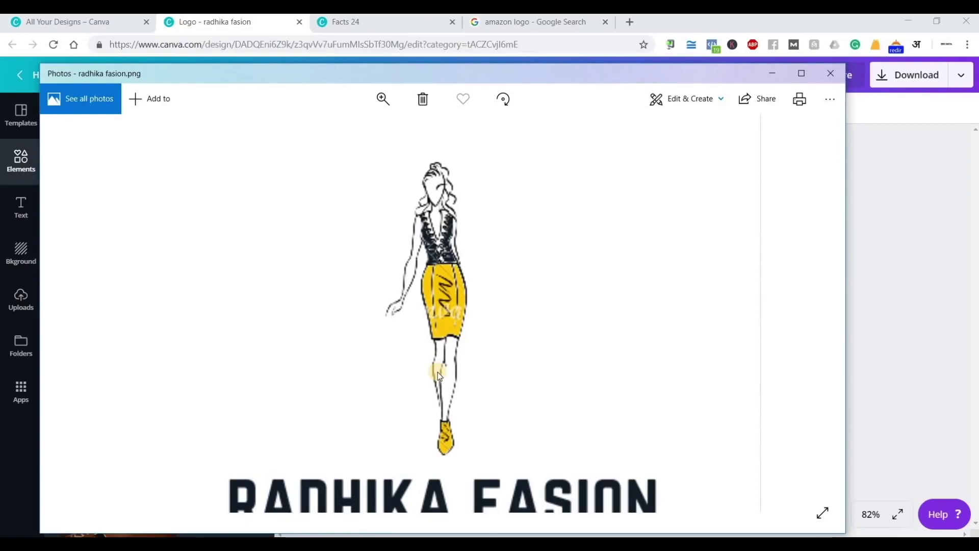
{"action": "left_click", "coordinate": [383, 98]}
{"action": "left_click_drag", "start_coordinate": [375, 135], "coordinate": [313, 147]}
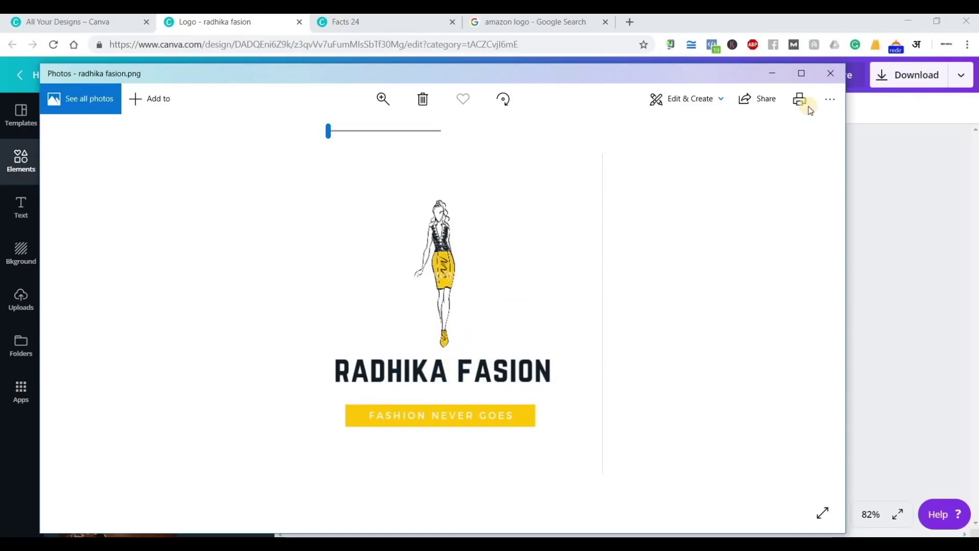
{"action": "left_click", "coordinate": [830, 73]}
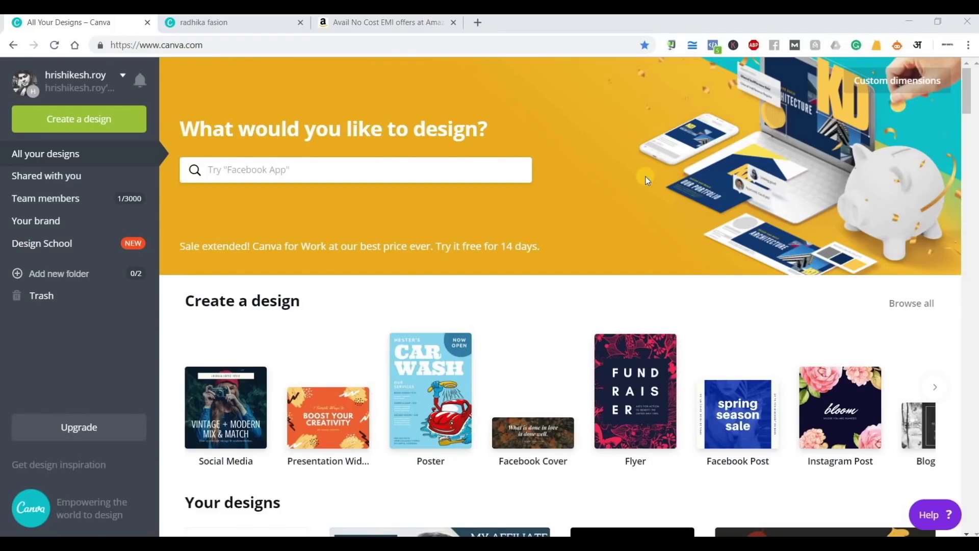
Browse the available design types on the Canva home page and create a new Facebook Post design
{"action": "left_click", "coordinate": [934, 388]}
{"action": "left_click", "coordinate": [934, 387]}
{"action": "left_click", "coordinate": [934, 388]}
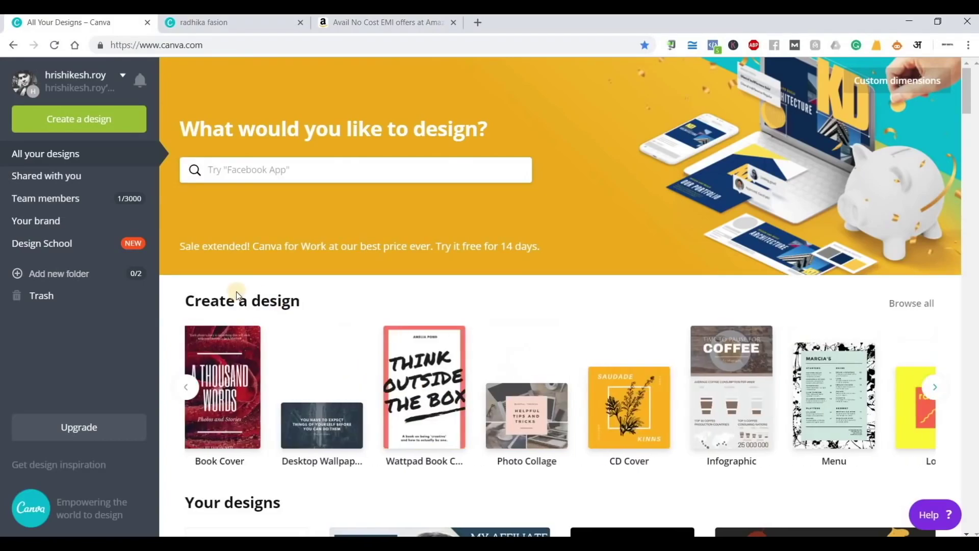
{"action": "left_click", "coordinate": [934, 387]}
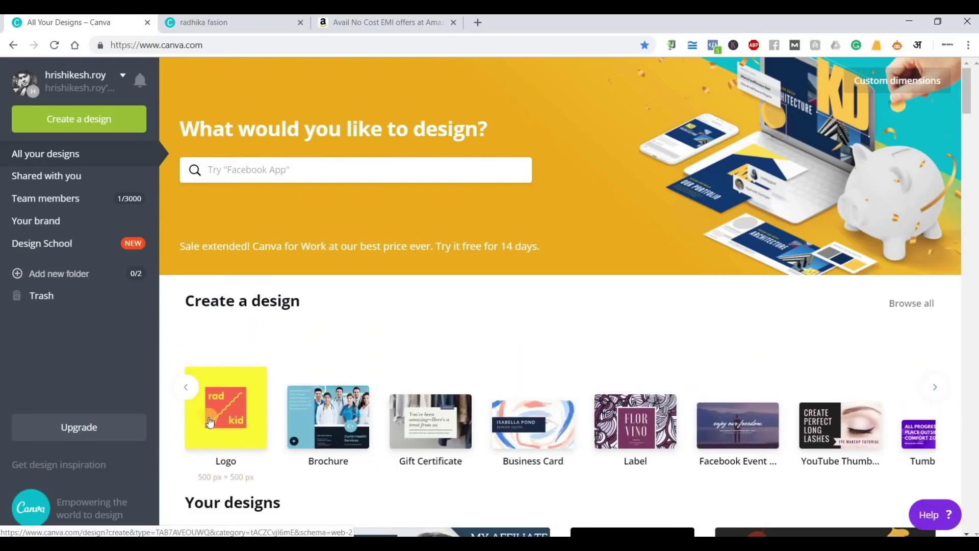
{"action": "left_click", "coordinate": [187, 388]}
{"action": "left_click", "coordinate": [188, 388]}
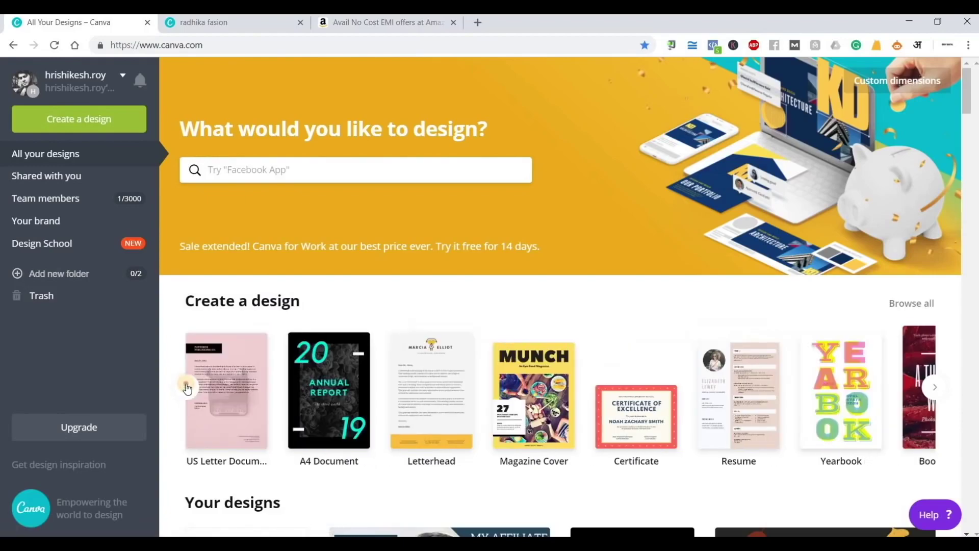
{"action": "left_click", "coordinate": [188, 387]}
{"action": "left_click", "coordinate": [188, 388]}
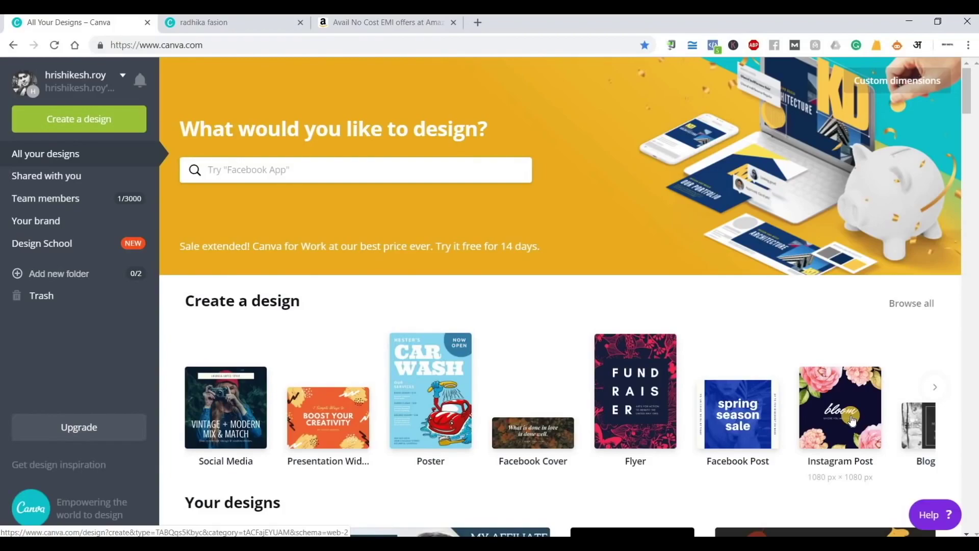
{"action": "left_click", "coordinate": [745, 432]}
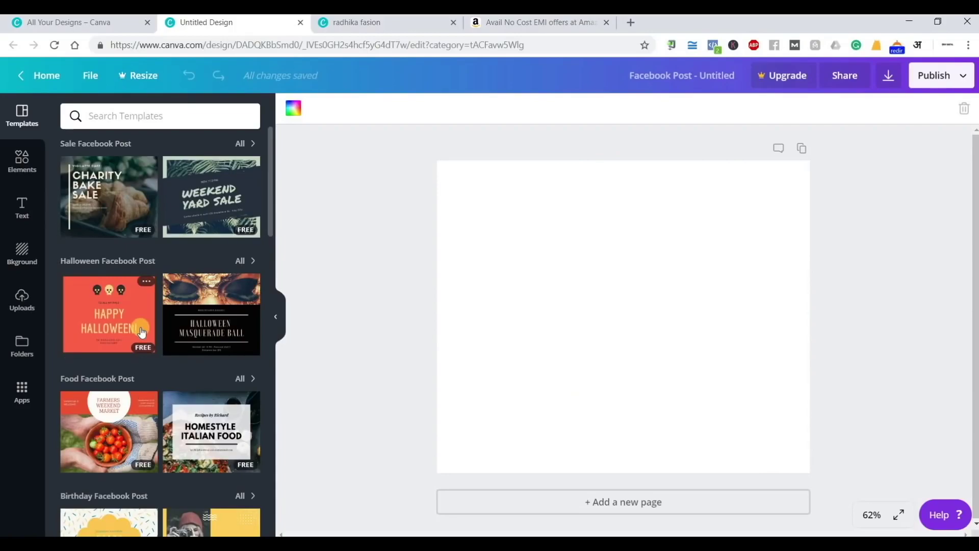
Apply the blue "Spring Break Promo" template to the blank Facebook post
{"action": "scroll", "coordinate": [243, 349], "scroll_direction": "down", "scroll_amount": 3}
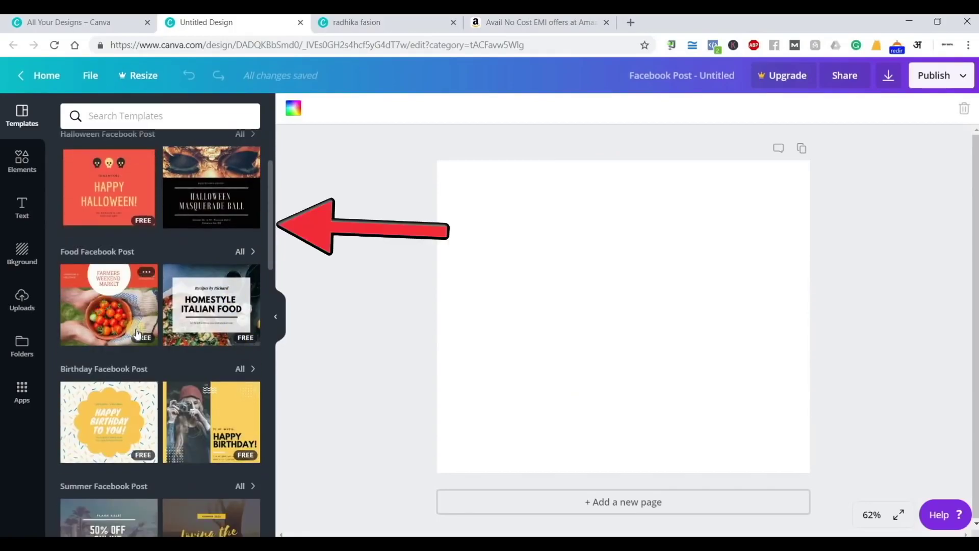
{"action": "left_click", "coordinate": [153, 340]}
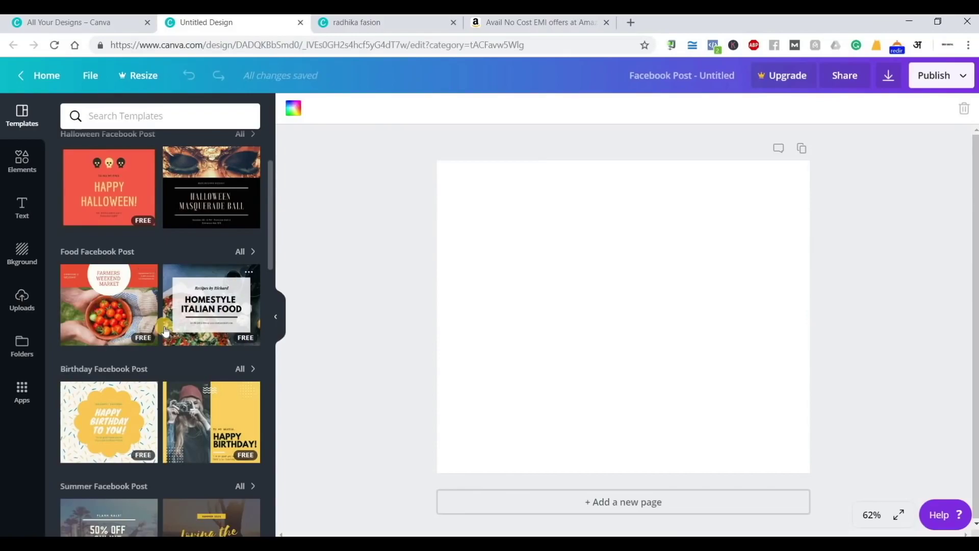
{"action": "scroll", "coordinate": [165, 330], "scroll_direction": "down", "scroll_amount": 3}
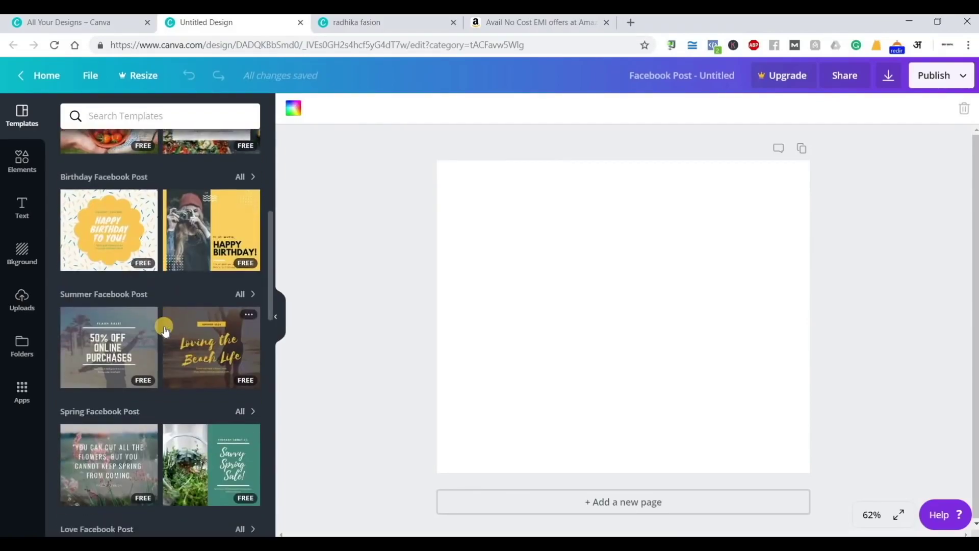
{"action": "scroll", "coordinate": [165, 330], "scroll_direction": "down", "scroll_amount": 6}
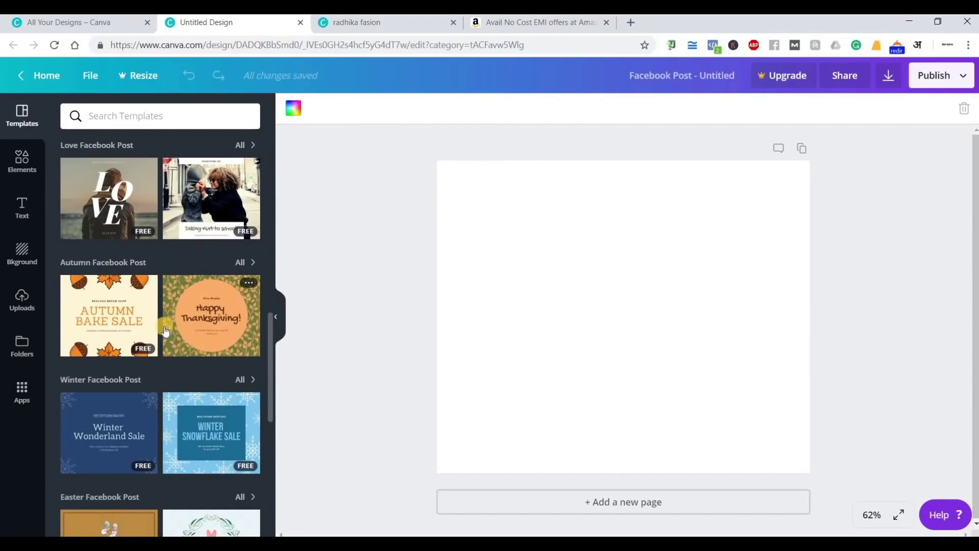
{"action": "scroll", "coordinate": [165, 330], "scroll_direction": "down", "scroll_amount": 6}
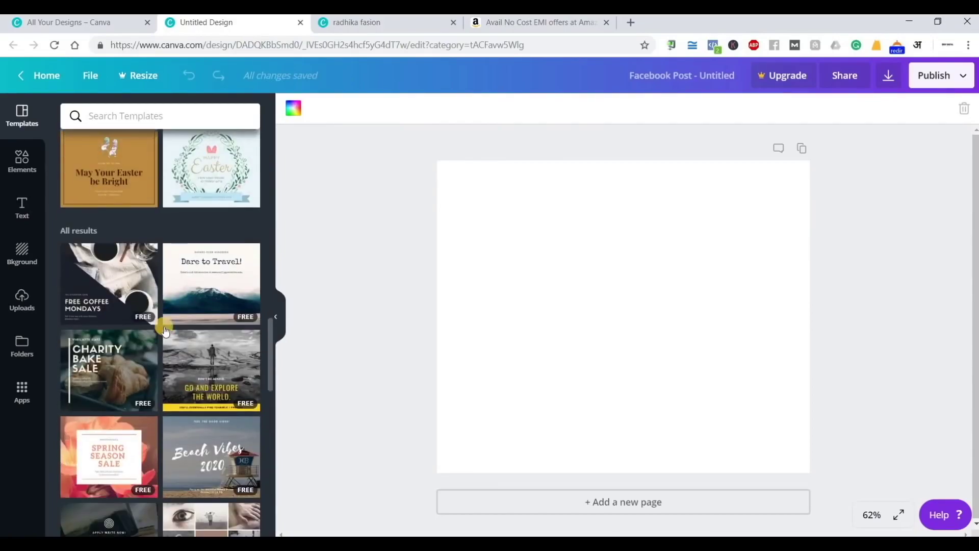
{"action": "scroll", "coordinate": [165, 330], "scroll_direction": "down", "scroll_amount": 3}
{"action": "scroll", "coordinate": [164, 330], "scroll_direction": "down", "scroll_amount": 4}
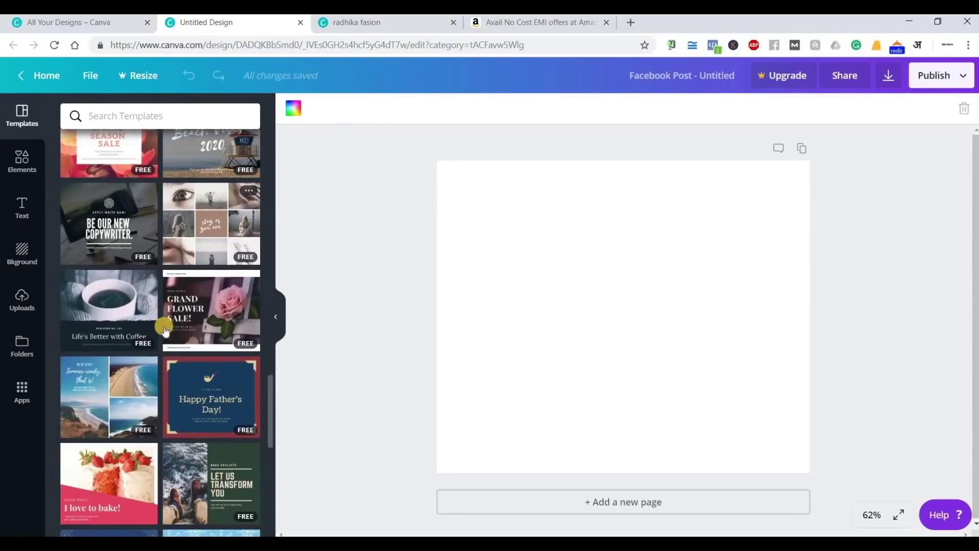
{"action": "scroll", "coordinate": [165, 330], "scroll_direction": "down", "scroll_amount": 6}
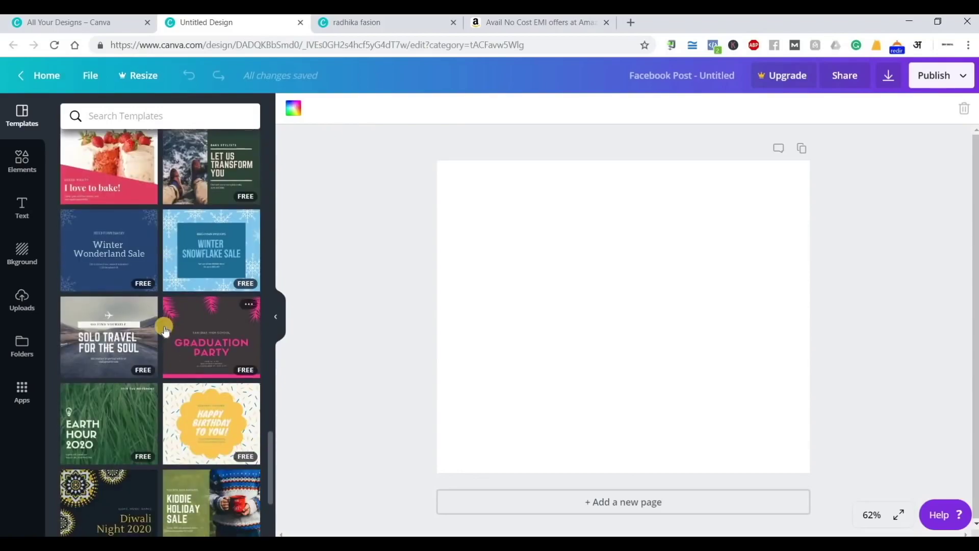
{"action": "scroll", "coordinate": [164, 331], "scroll_direction": "down", "scroll_amount": 3}
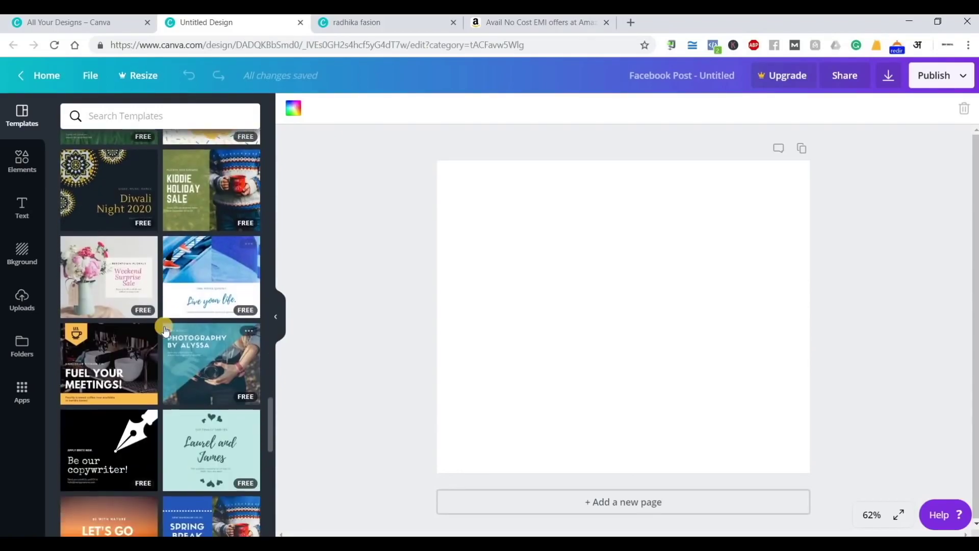
{"action": "scroll", "coordinate": [165, 330], "scroll_direction": "down", "scroll_amount": 3}
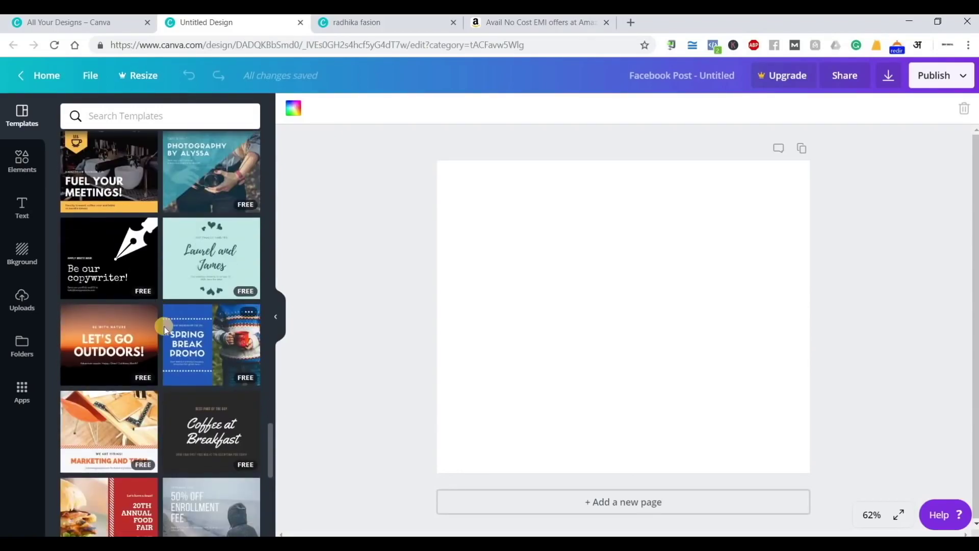
{"action": "scroll", "coordinate": [164, 326], "scroll_direction": "down", "scroll_amount": 1}
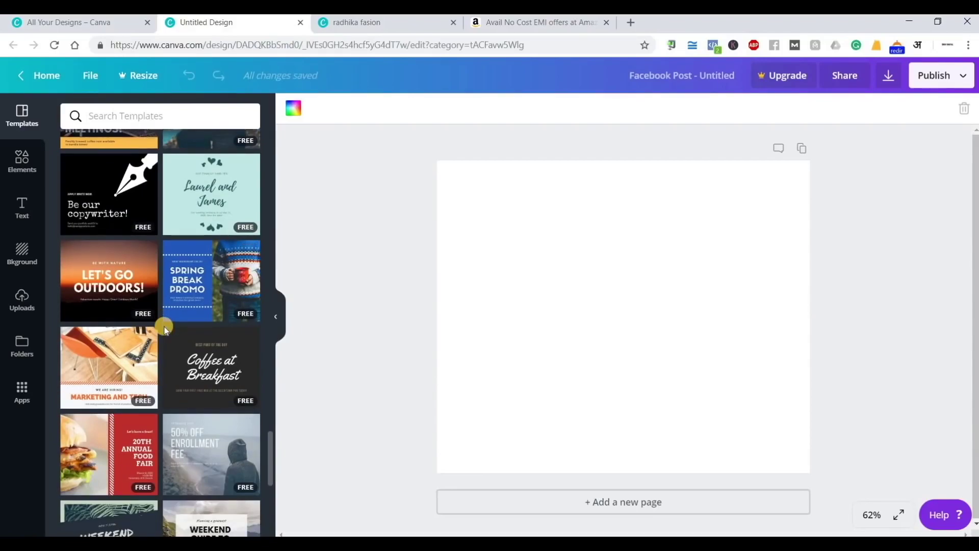
{"action": "left_click", "coordinate": [242, 280]}
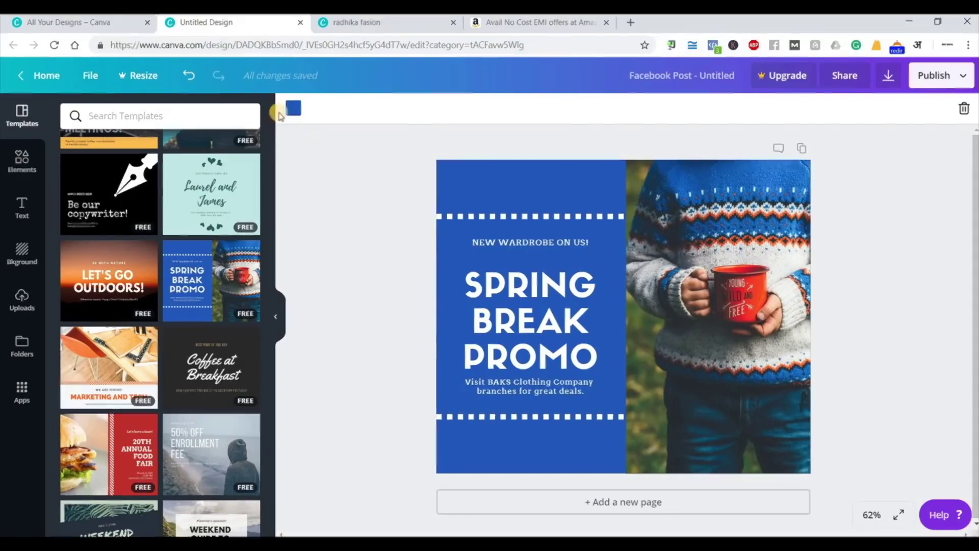
Recolor the template's blue background red and try out selecting its heading, tagline, caption text and sweater photo
{"action": "left_click", "coordinate": [293, 107]}
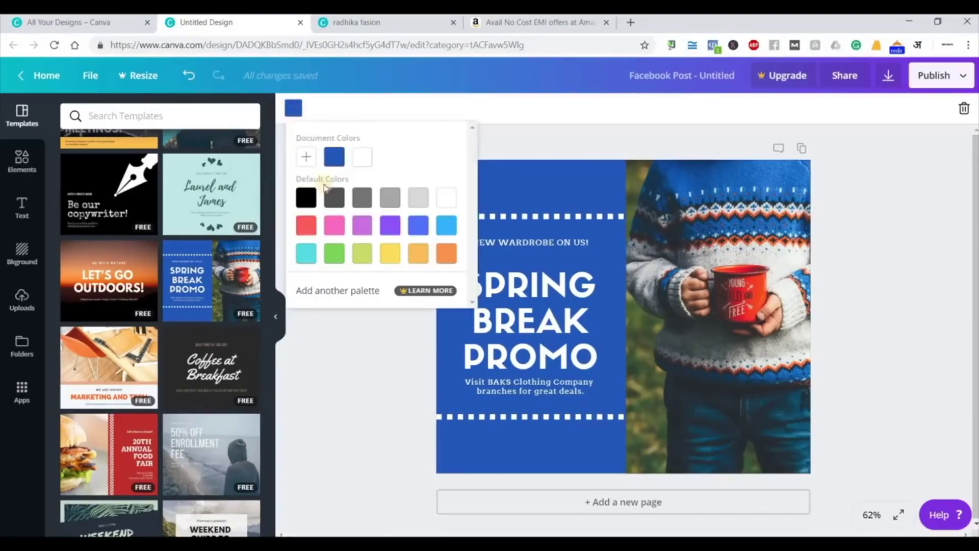
{"action": "left_click", "coordinate": [306, 226]}
{"action": "left_click", "coordinate": [579, 291]}
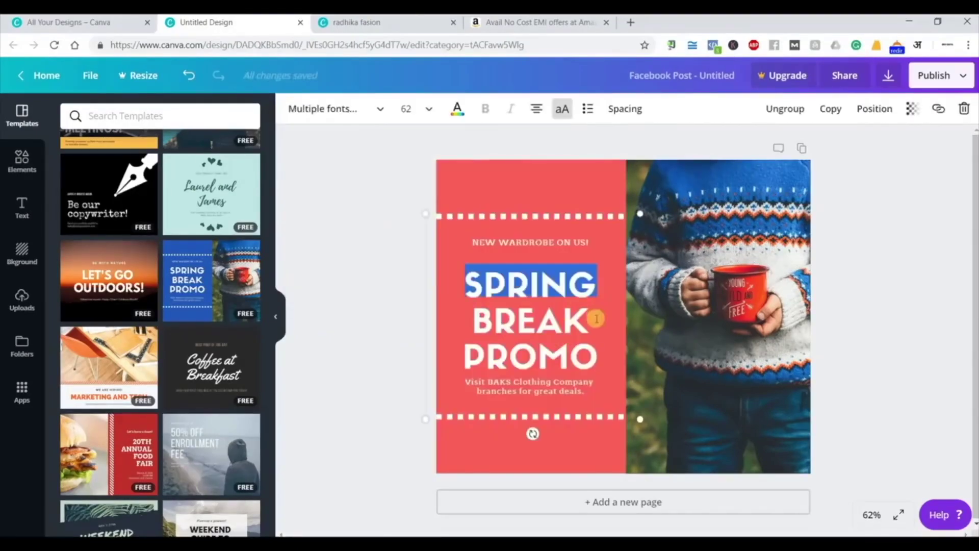
{"action": "left_click", "coordinate": [456, 294]}
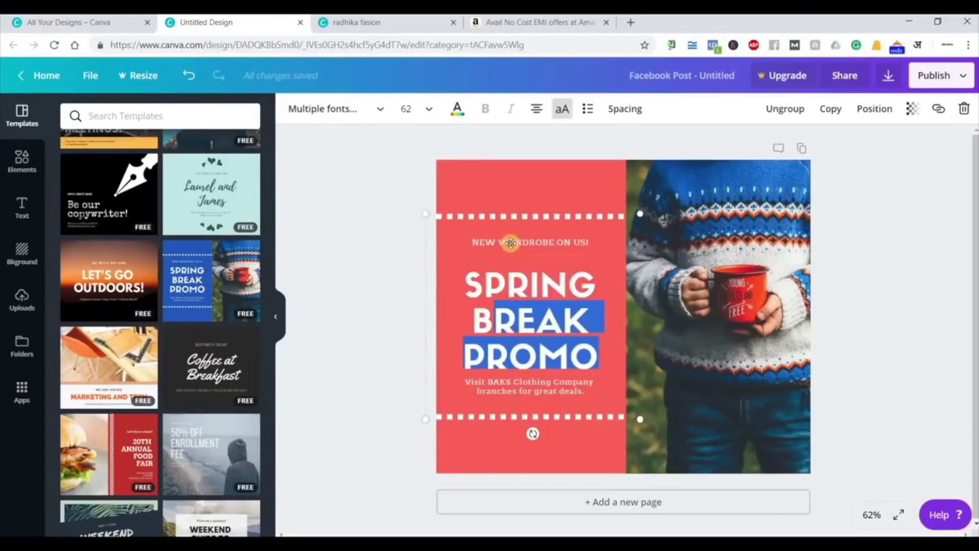
{"action": "left_click", "coordinate": [511, 242]}
{"action": "double_click", "coordinate": [510, 242]}
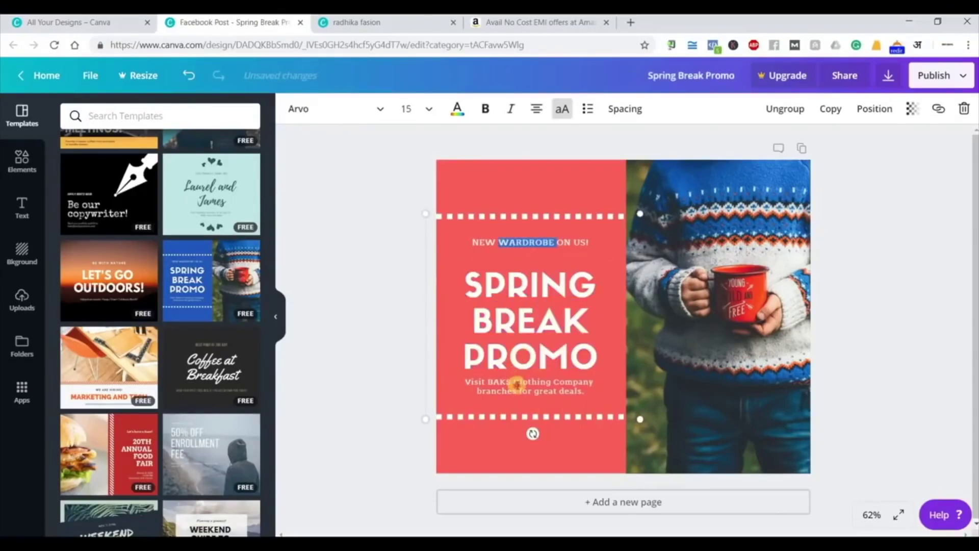
{"action": "triple_click", "coordinate": [517, 383]}
{"action": "left_click", "coordinate": [757, 198]}
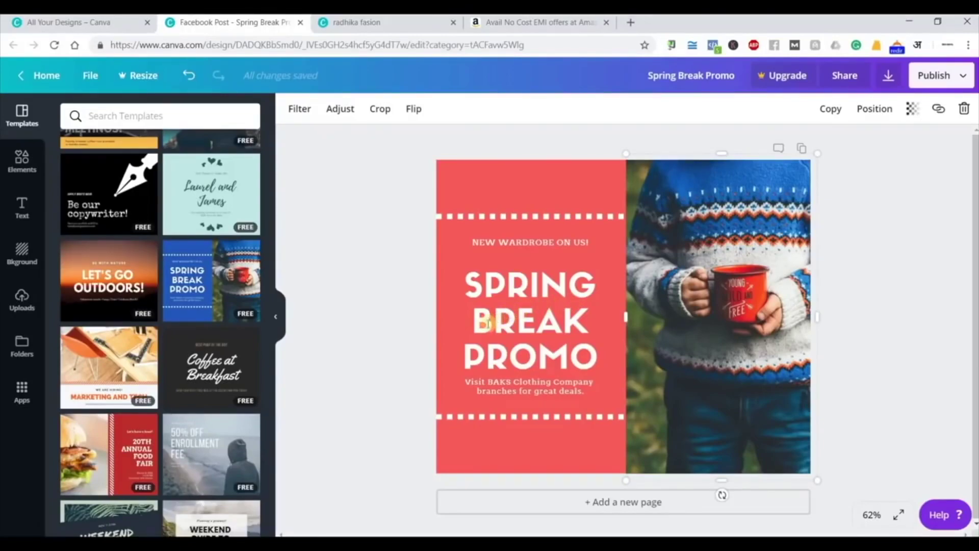
Undo the red background and the applied Spring Break Promo template to return to a blank page
{"action": "key", "text": "ctrl+z"}
{"action": "key", "text": "ctrl+z"}
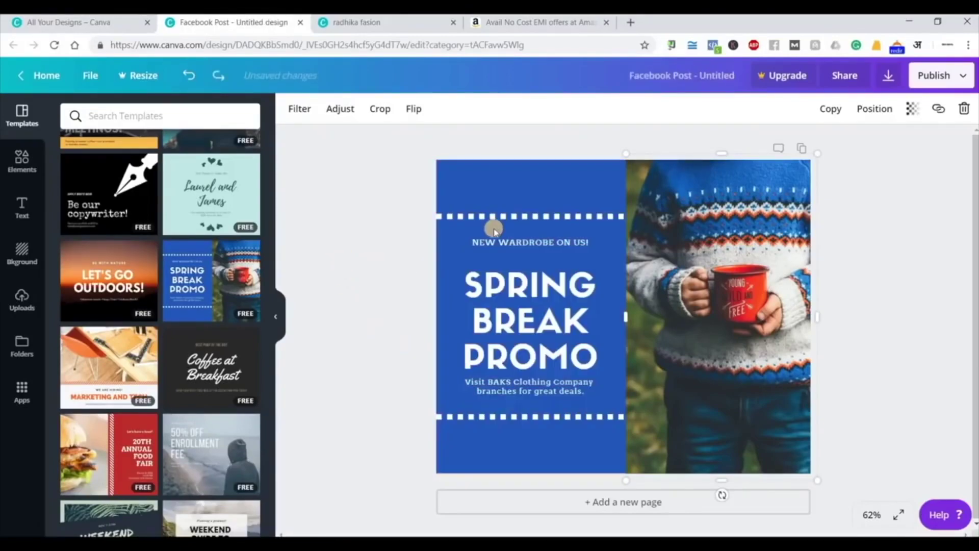
{"action": "key", "text": "ctrl+z"}
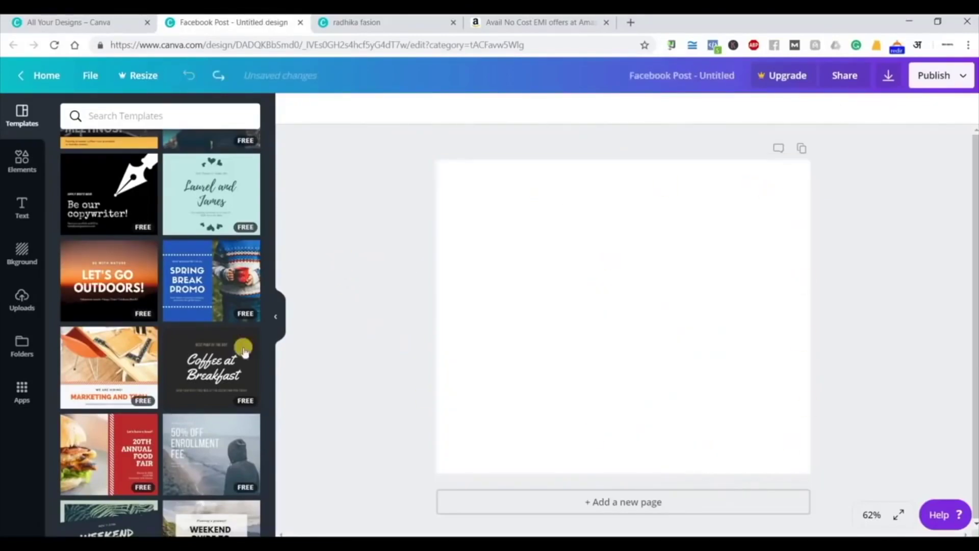
Apply the "Backpack Australia" photo-collage template to the blank Facebook post and select its photo grid
{"action": "left_click", "coordinate": [198, 315]}
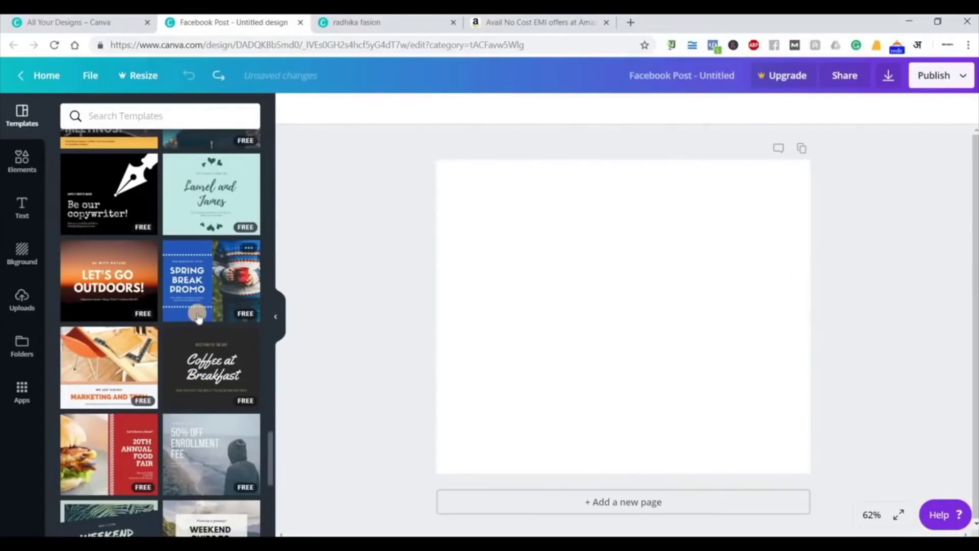
{"action": "scroll", "coordinate": [199, 319], "scroll_direction": "down", "scroll_amount": 4}
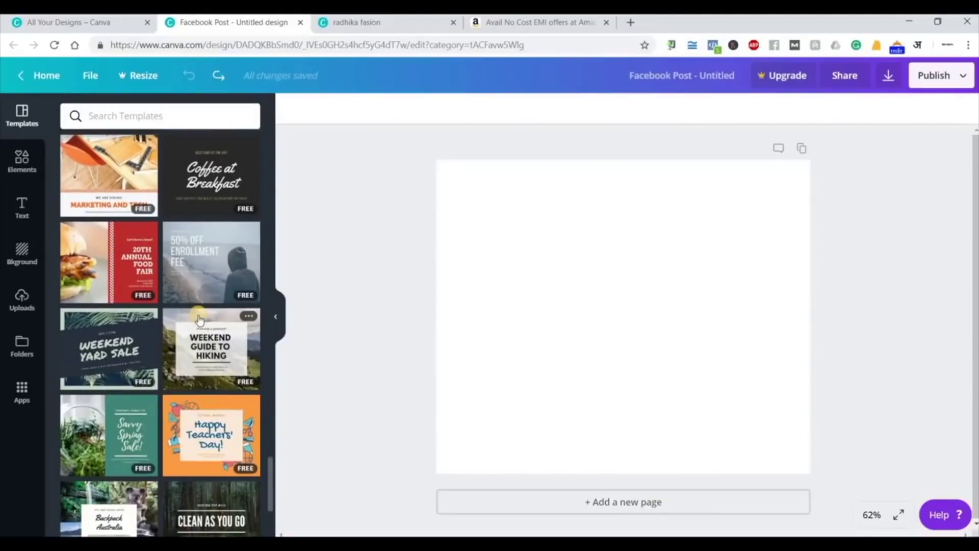
{"action": "scroll", "coordinate": [199, 319], "scroll_direction": "down", "scroll_amount": 4}
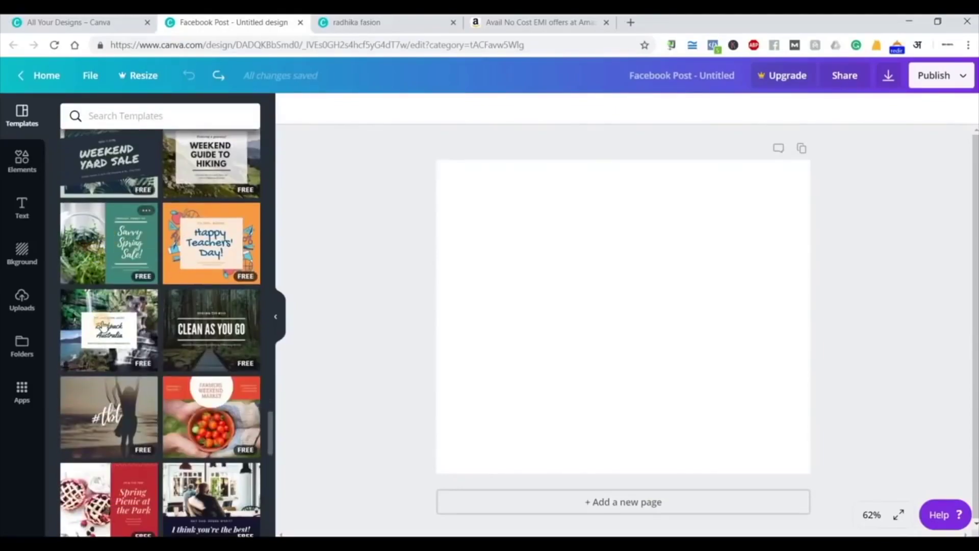
{"action": "left_click", "coordinate": [102, 326]}
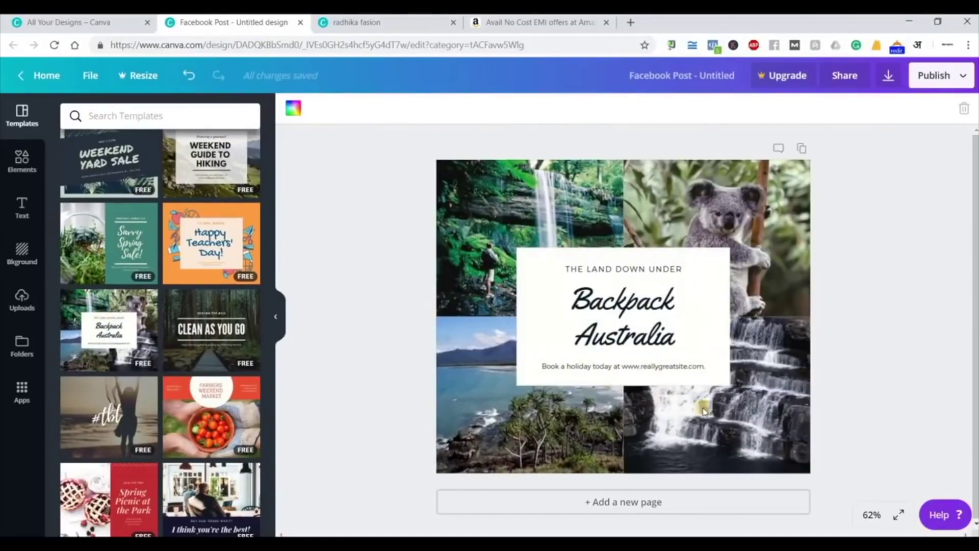
{"action": "left_click", "coordinate": [506, 199]}
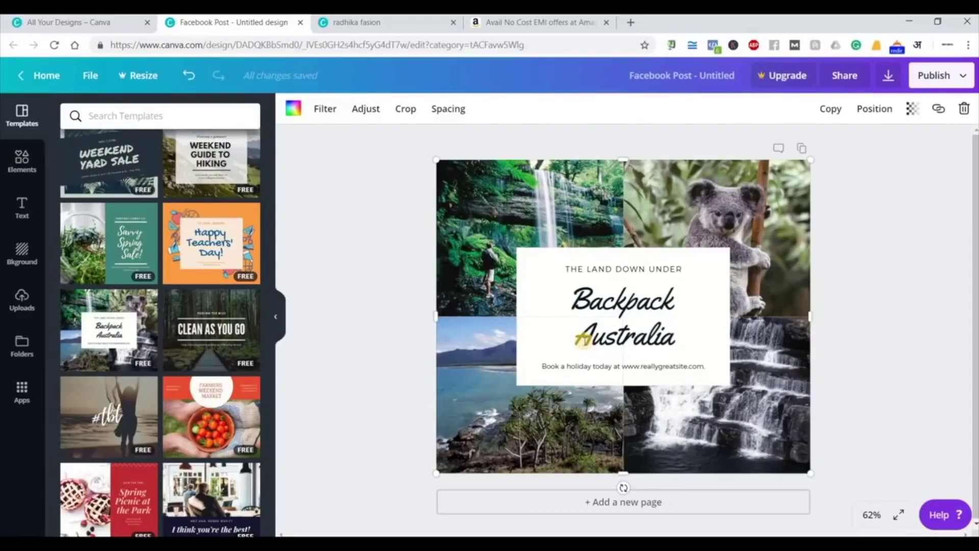
Replace the script heading "Backpack Australia" with "Learn Digital Marketing"
{"action": "left_click", "coordinate": [657, 327]}
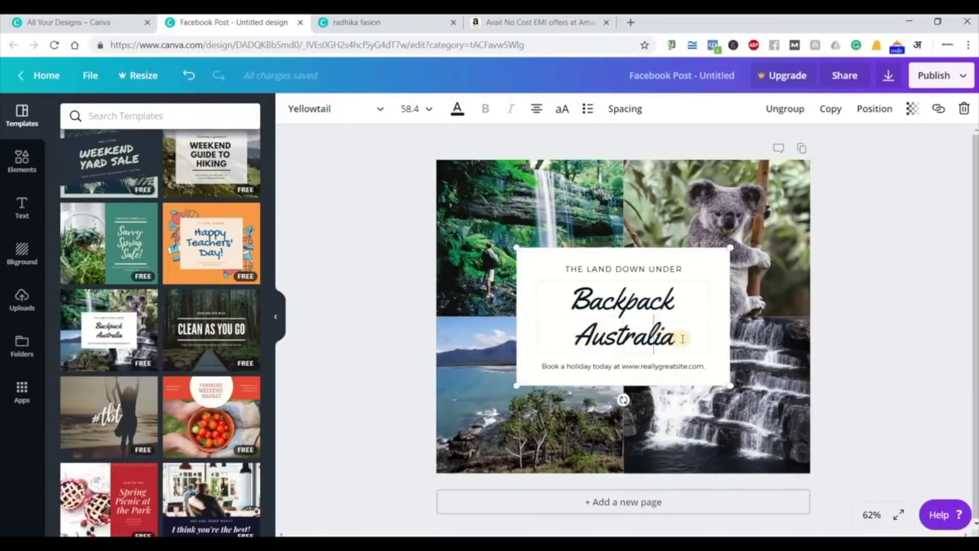
{"action": "left_click", "coordinate": [558, 300]}
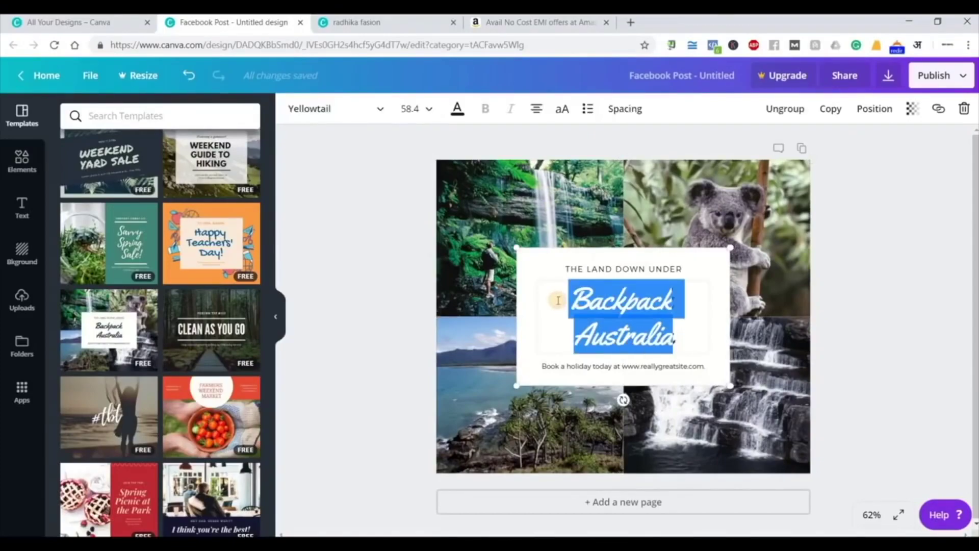
{"action": "type", "text": ";ear"}
{"action": "key", "text": "Num_Lock"}
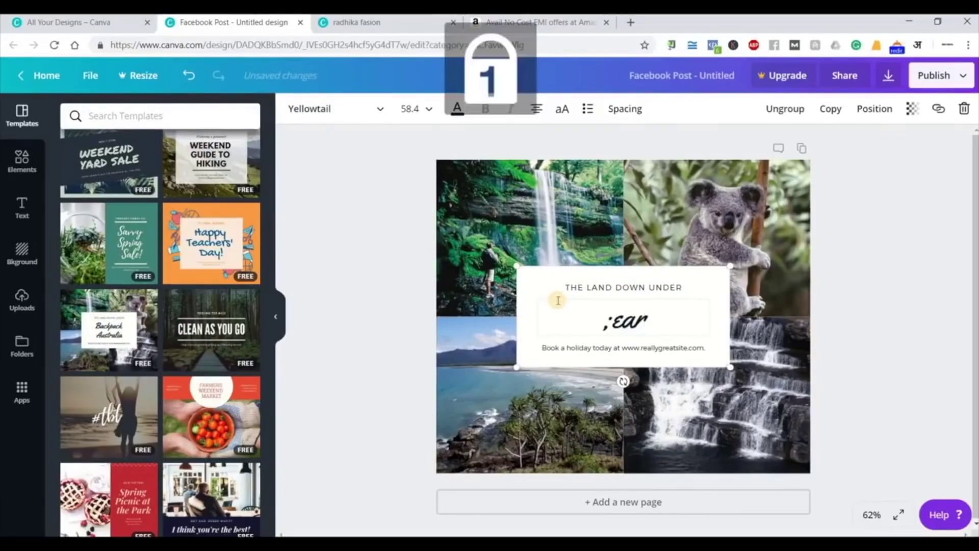
{"action": "key", "text": "BackSpace"}
{"action": "key", "text": "BackSpace"}
{"action": "key", "text": "BackSpace"}
{"action": "type", "text": "Learn"}
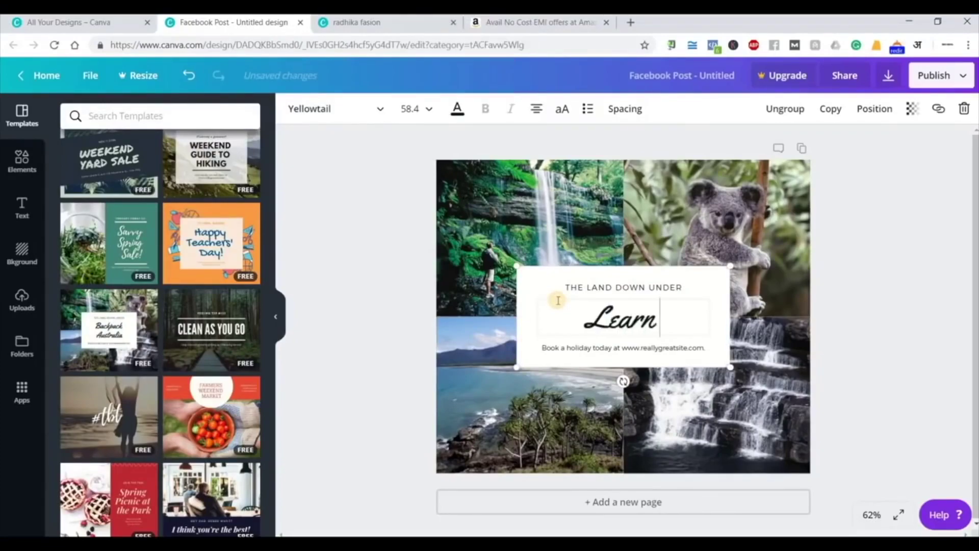
{"action": "type", "text": " Digital Marketing"}
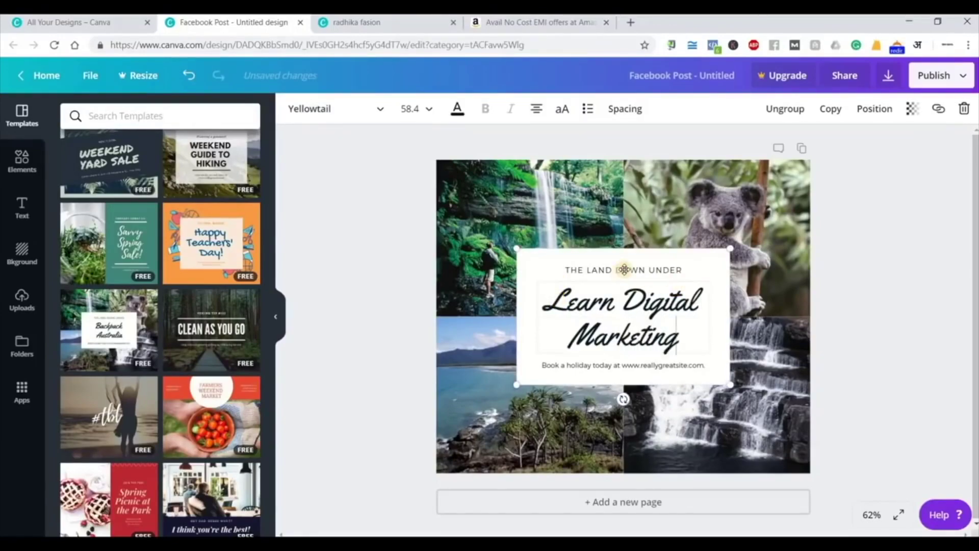
Replace the small line above the heading with "ROY DIGITAL"
{"action": "left_click", "coordinate": [624, 269]}
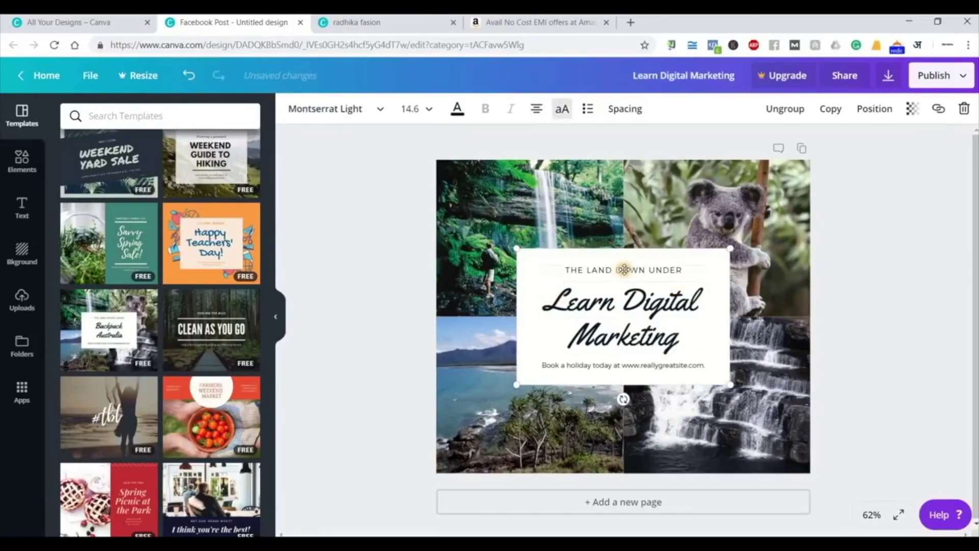
{"action": "left_click", "coordinate": [624, 269]}
{"action": "type", "text": "ROY"}
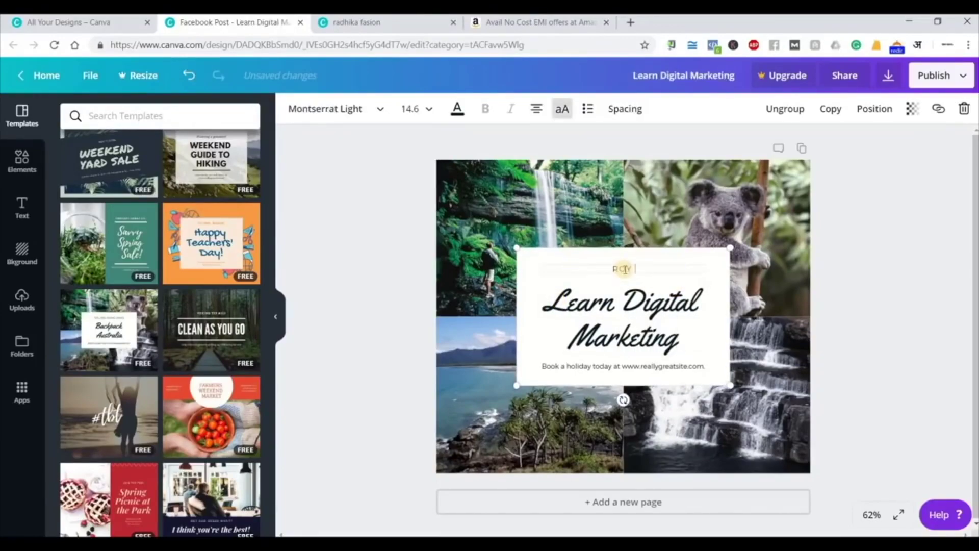
{"action": "type", "text": " DIGITAL"}
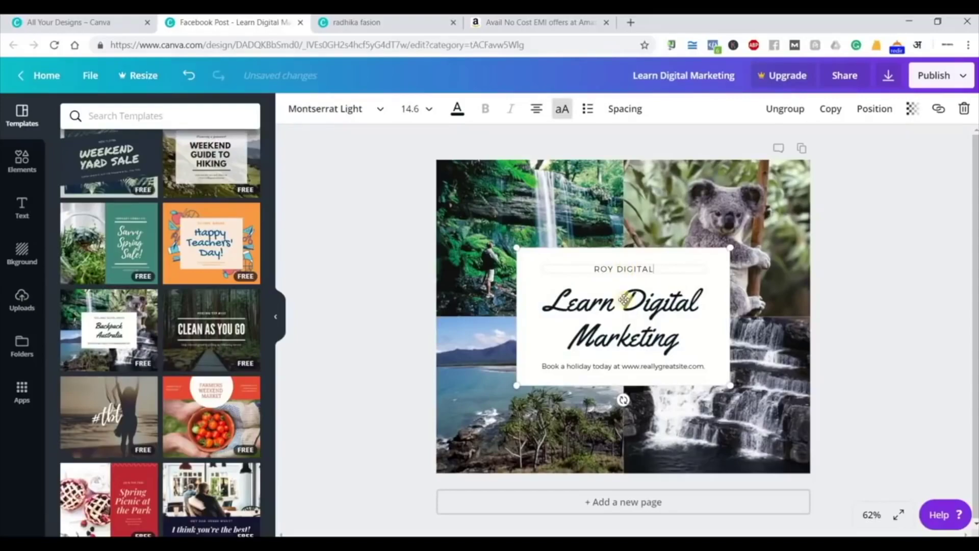
Replace the booking line below the heading with "we help you learn digital marketing" and deselect the text
{"action": "left_click", "coordinate": [628, 363]}
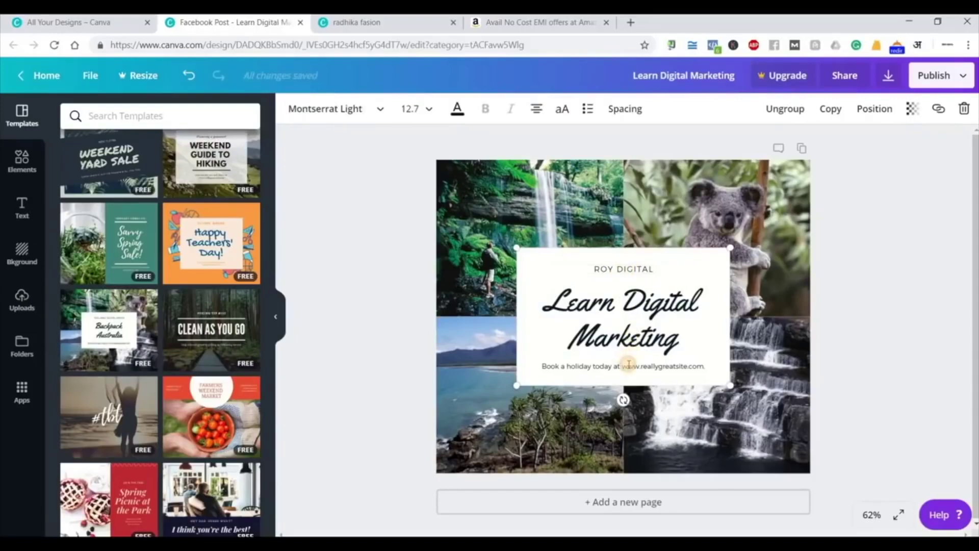
{"action": "left_click", "coordinate": [629, 364]}
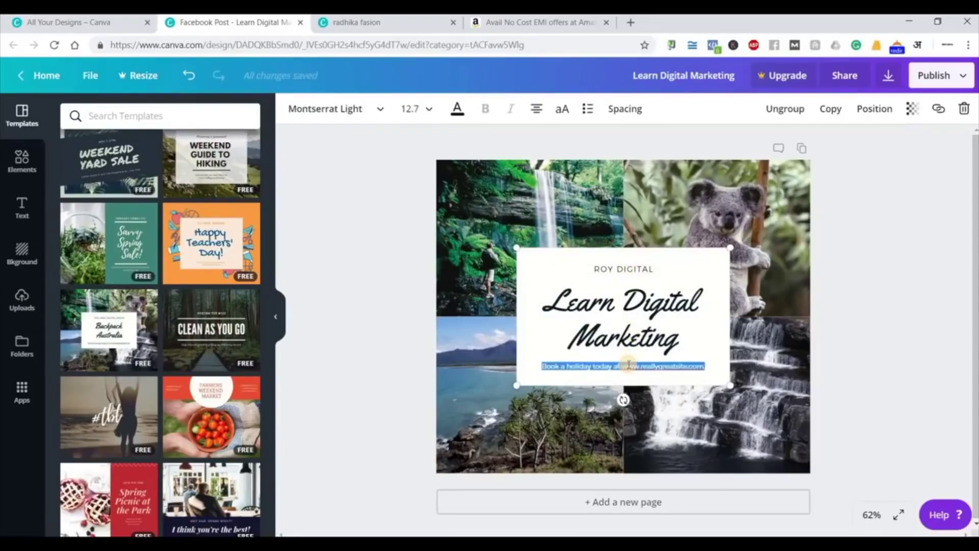
{"action": "type", "text": "we help"}
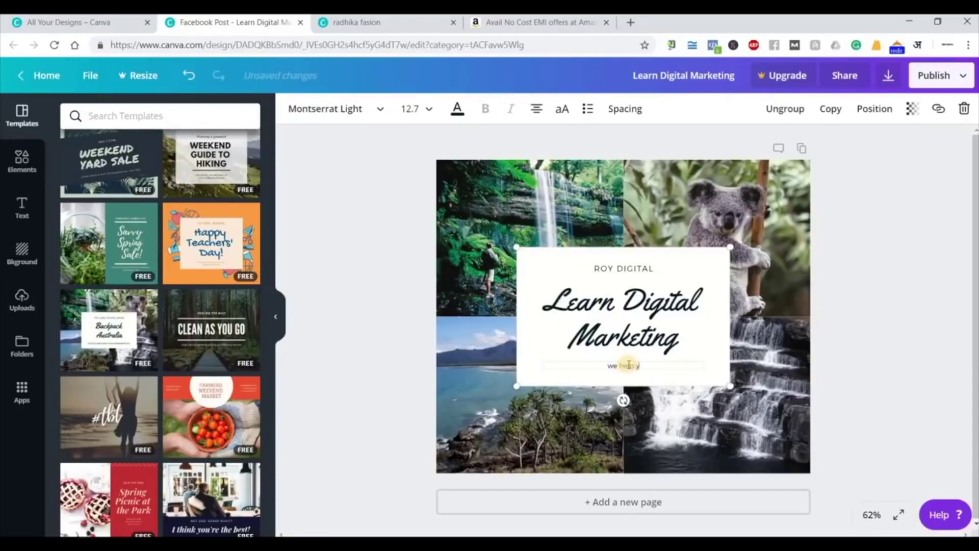
{"action": "type", "text": " you learn digital marketing"}
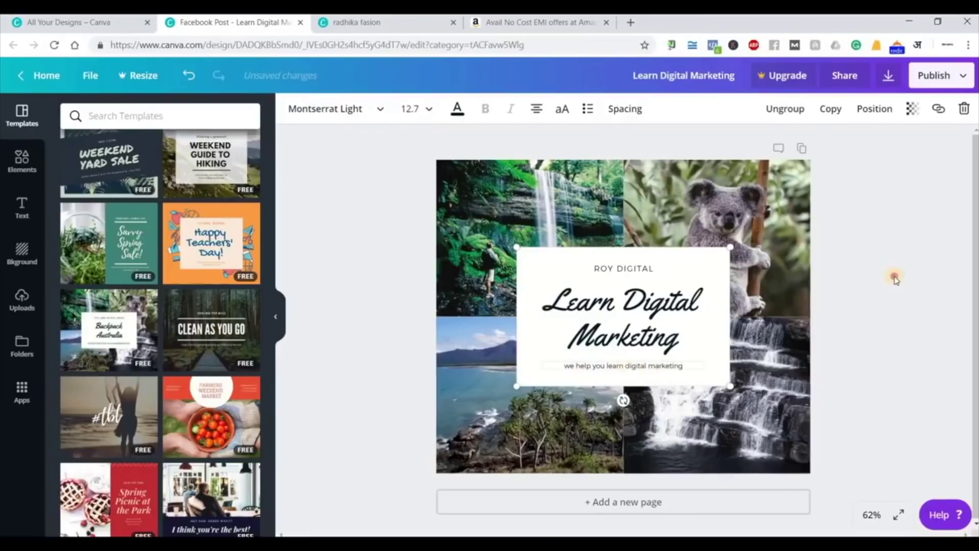
{"action": "left_click", "coordinate": [895, 278]}
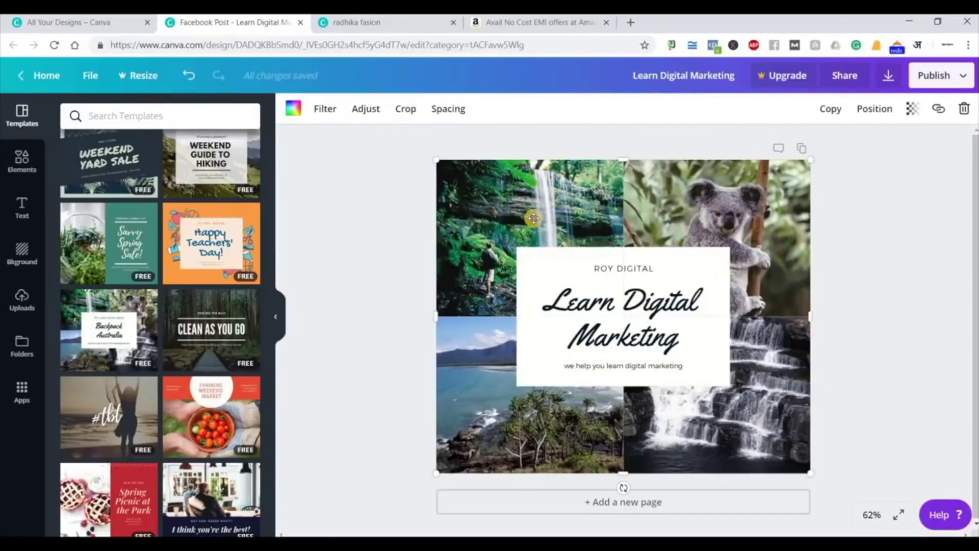
Search the template library for "marketing"
{"action": "scroll", "coordinate": [77, 321], "scroll_direction": "up", "scroll_amount": 5}
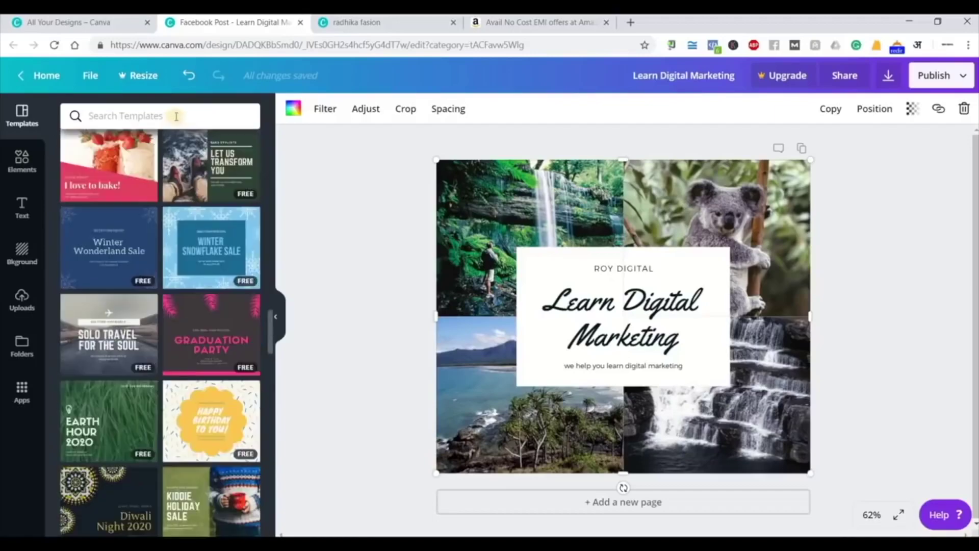
{"action": "left_click", "coordinate": [176, 114]}
{"action": "type", "text": "mar"}
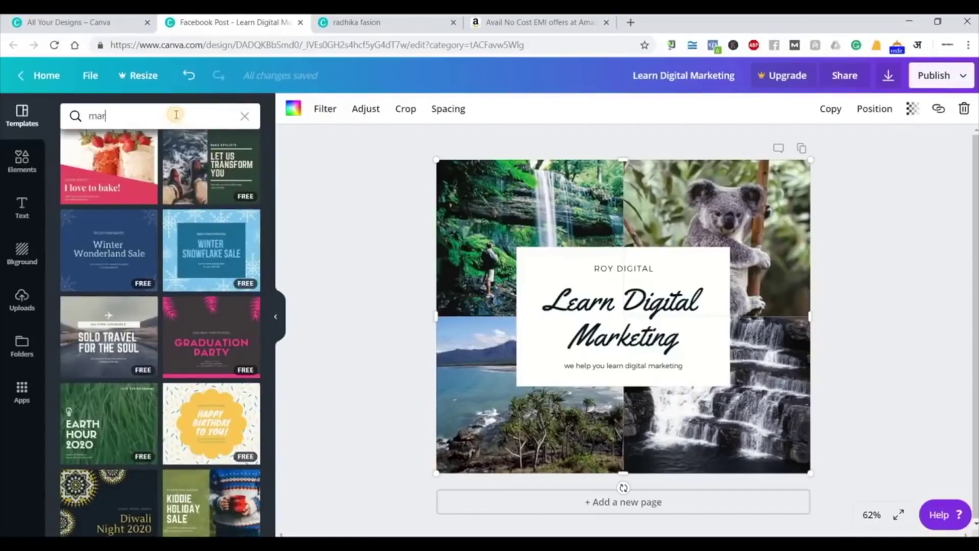
{"action": "type", "text": "keting"}
{"action": "key", "text": "Return"}
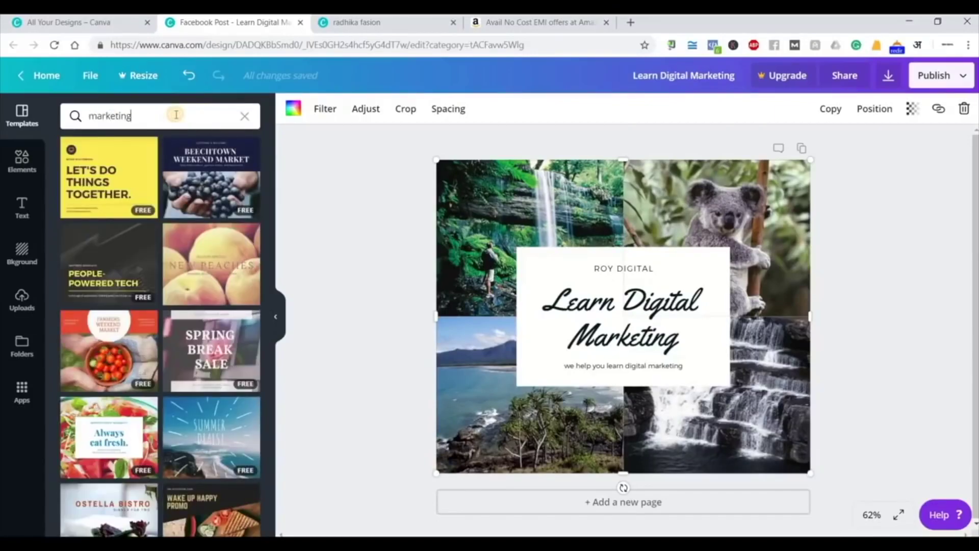
Search the photo elements for "marketing" and browse the images offered
{"action": "left_click", "coordinate": [23, 174]}
{"action": "left_click", "coordinate": [146, 145]}
{"action": "left_click", "coordinate": [178, 108]}
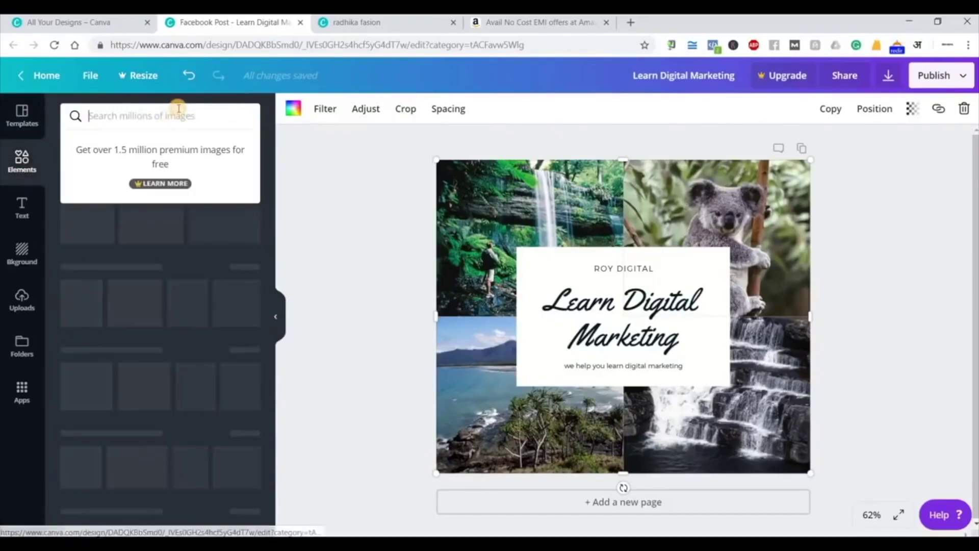
{"action": "type", "text": "marketing"}
{"action": "key", "text": "Return"}
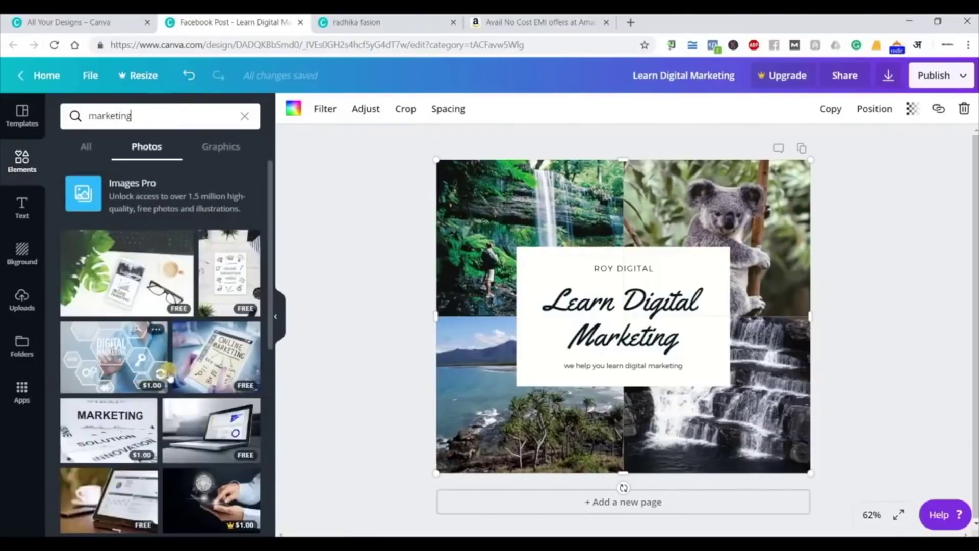
{"action": "scroll", "coordinate": [168, 372], "scroll_direction": "down", "scroll_amount": 1}
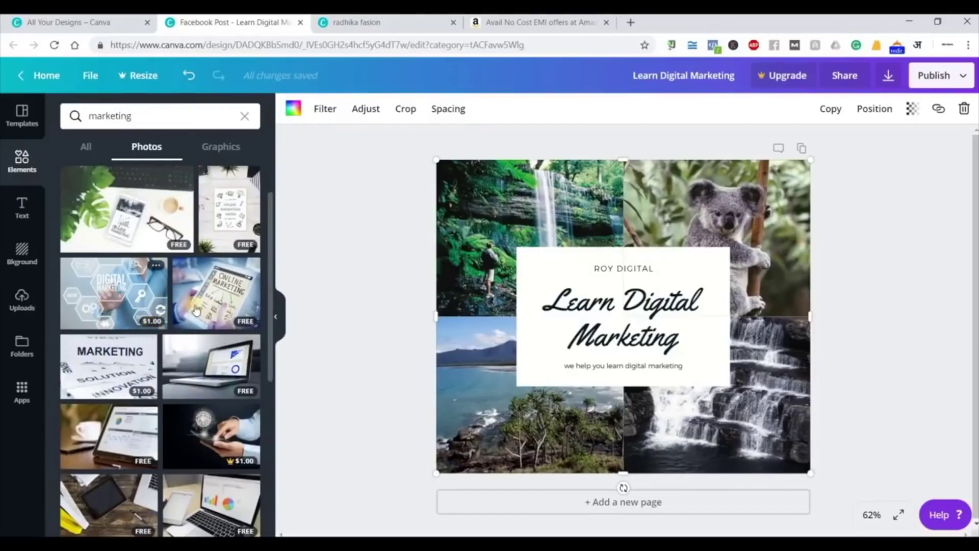
Add the free "Online Marketing" tablet photo and fit it into the collage's upper-left frame, replacing the forest waterfall
{"action": "left_click", "coordinate": [227, 300]}
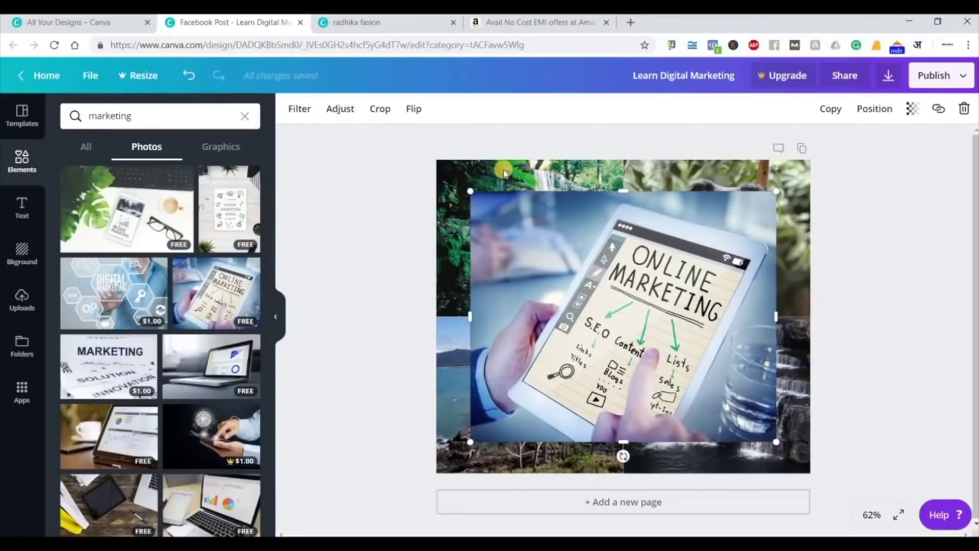
{"action": "key", "text": "ctrl+z"}
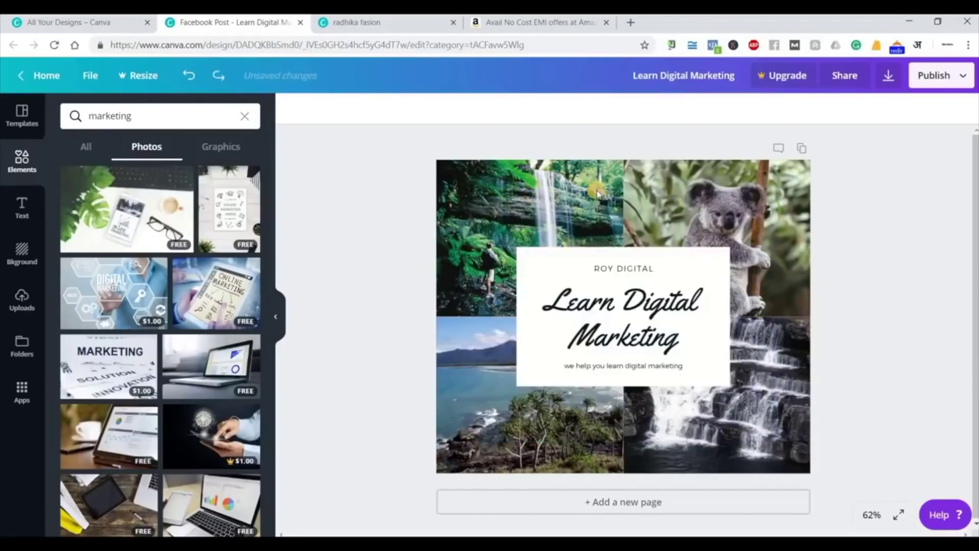
{"action": "left_click", "coordinate": [215, 287]}
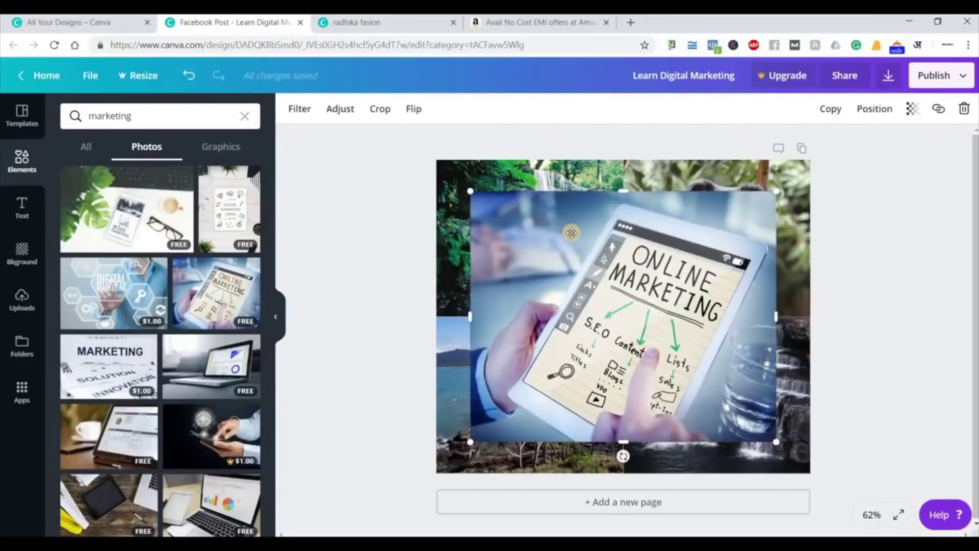
{"action": "left_click_drag", "start_coordinate": [539, 197], "coordinate": [532, 191]}
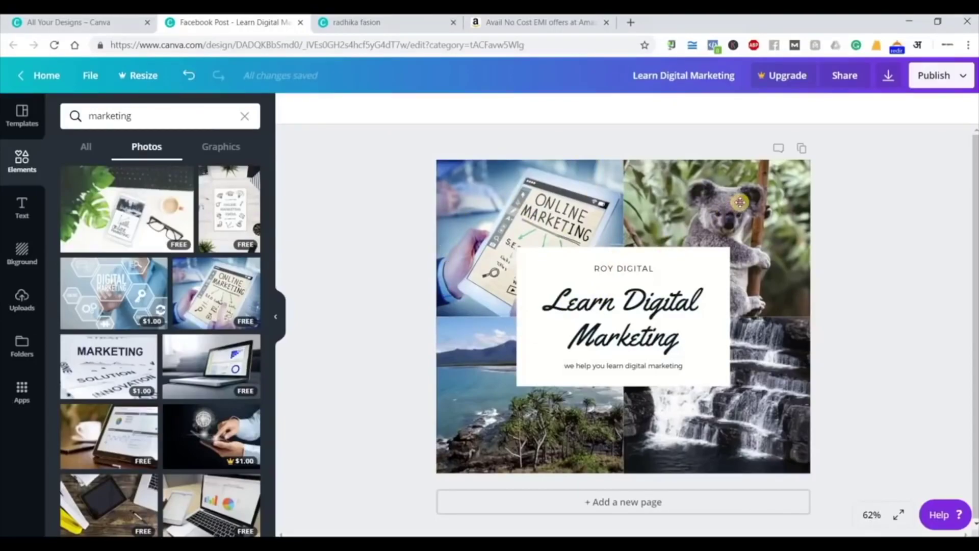
Add the free photo of a tablet beside a coffee cup and fit it into the upper-right frame, replacing the koala
{"action": "left_click", "coordinate": [742, 386]}
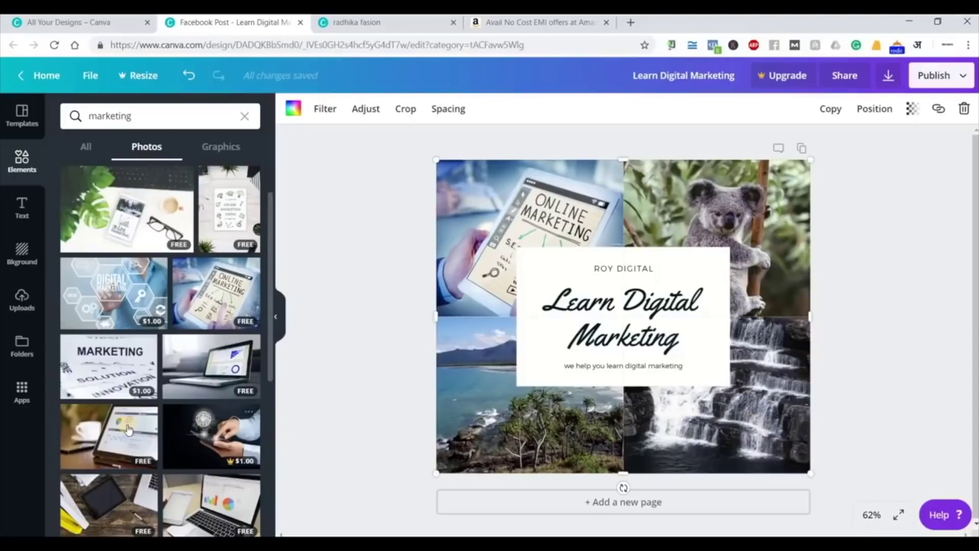
{"action": "scroll", "coordinate": [128, 430], "scroll_direction": "down", "scroll_amount": 1}
{"action": "left_click", "coordinate": [102, 372]}
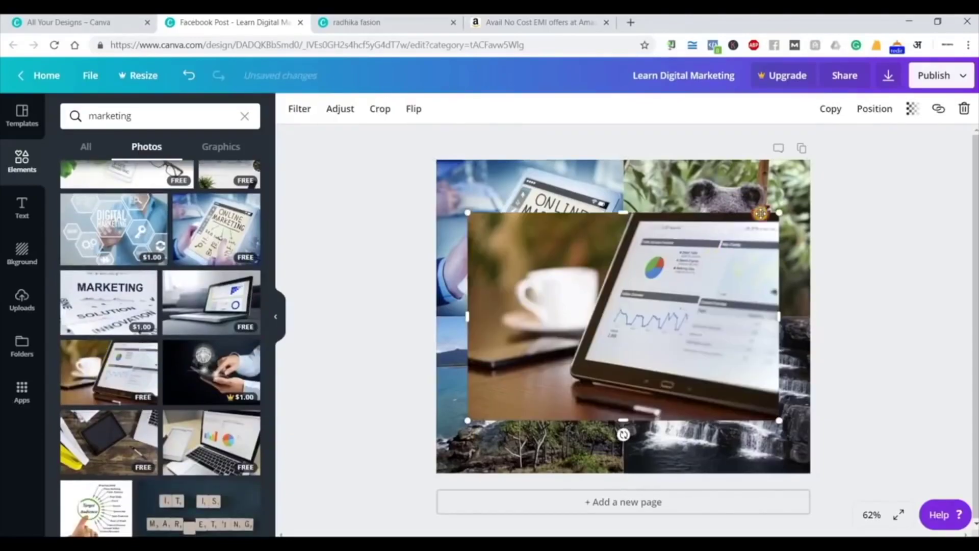
{"action": "left_click_drag", "start_coordinate": [760, 213], "coordinate": [762, 219]}
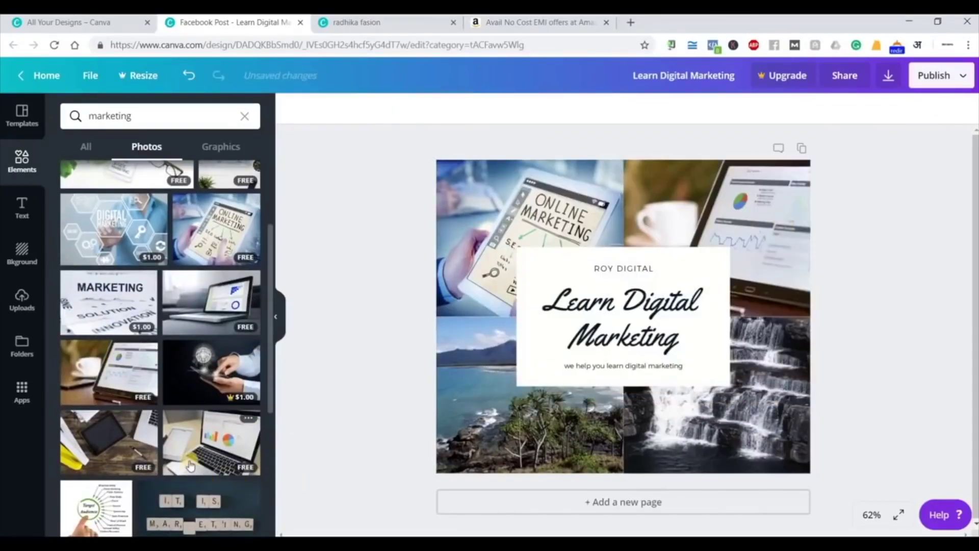
Try the $1.00 "Target Audience" photo in the collage's lower-right frame and undo its placement
{"action": "scroll", "coordinate": [190, 465], "scroll_direction": "down", "scroll_amount": 1}
{"action": "scroll", "coordinate": [213, 416], "scroll_direction": "down", "scroll_amount": 2}
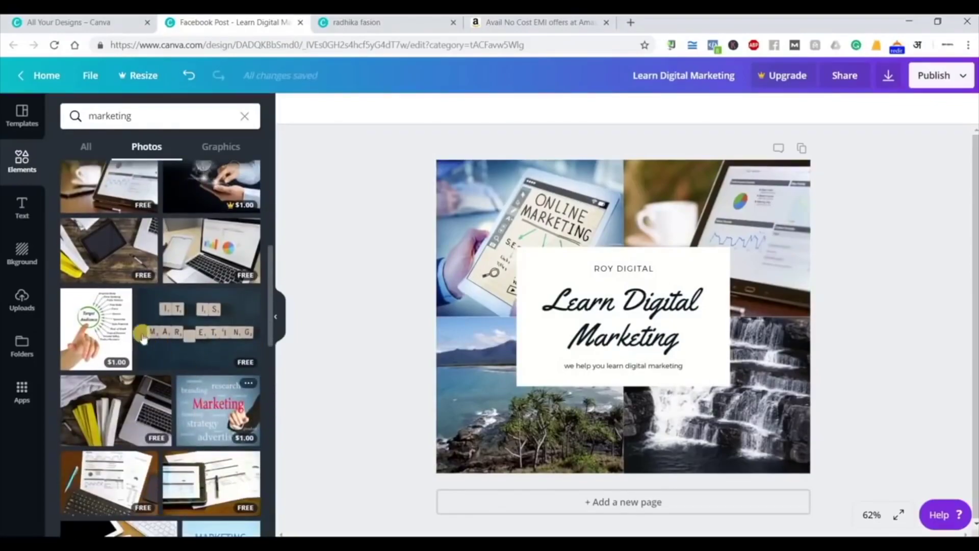
{"action": "left_click", "coordinate": [76, 317]}
{"action": "left_click_drag", "start_coordinate": [726, 404], "coordinate": [750, 415]}
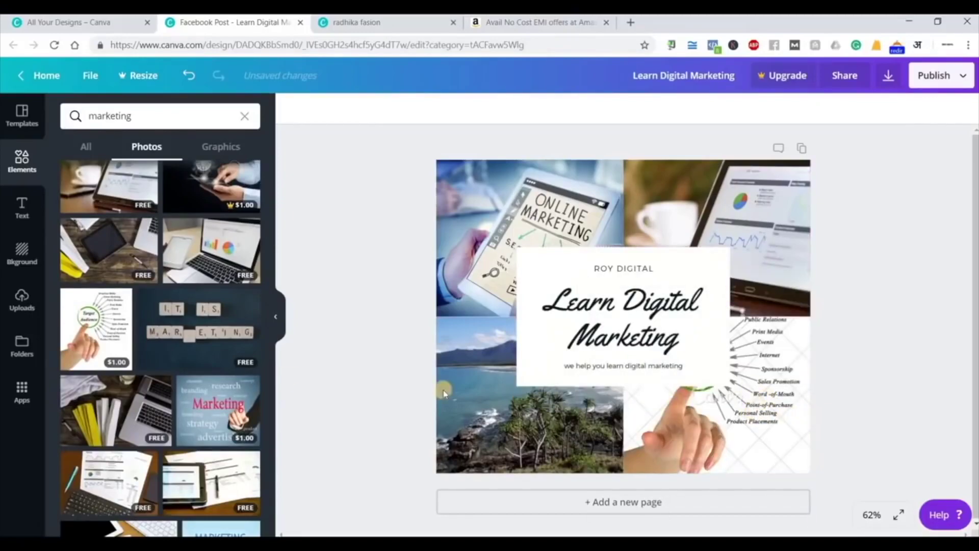
{"action": "key", "text": "ctrl+z"}
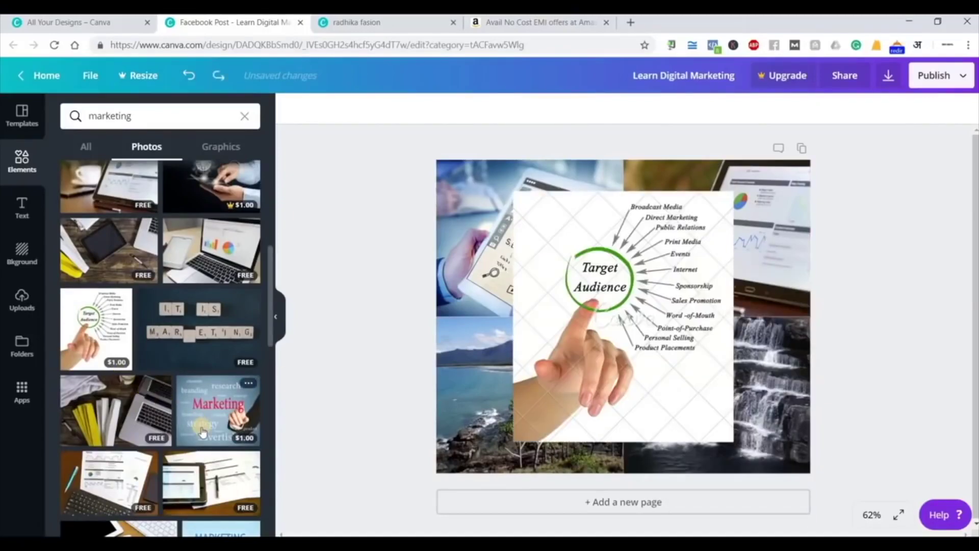
{"action": "scroll", "coordinate": [203, 432], "scroll_direction": "down", "scroll_amount": 1}
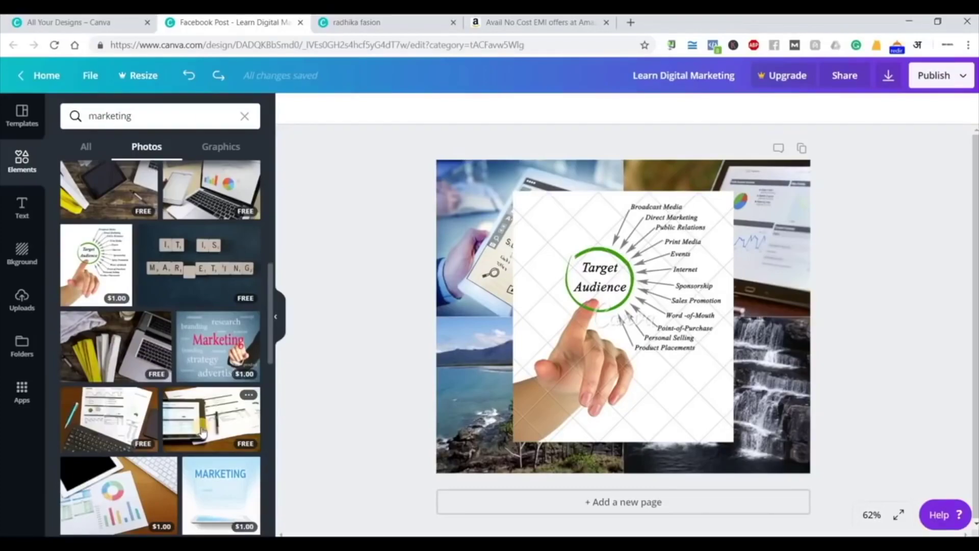
{"action": "key", "text": "ctrl+z"}
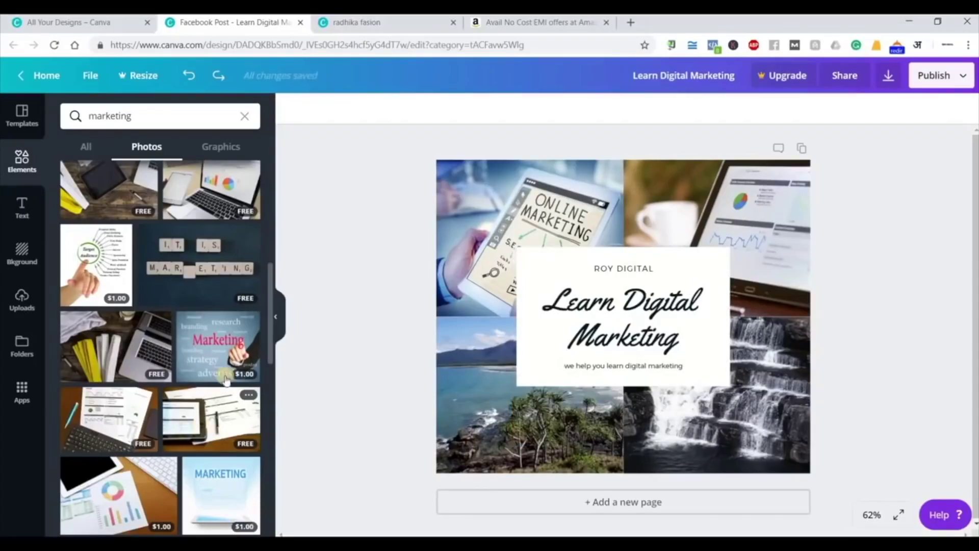
Try the free line graph and pie chart photo in the collage's lower-right frame and undo its placement
{"action": "scroll", "coordinate": [203, 448], "scroll_direction": "down", "scroll_amount": 3}
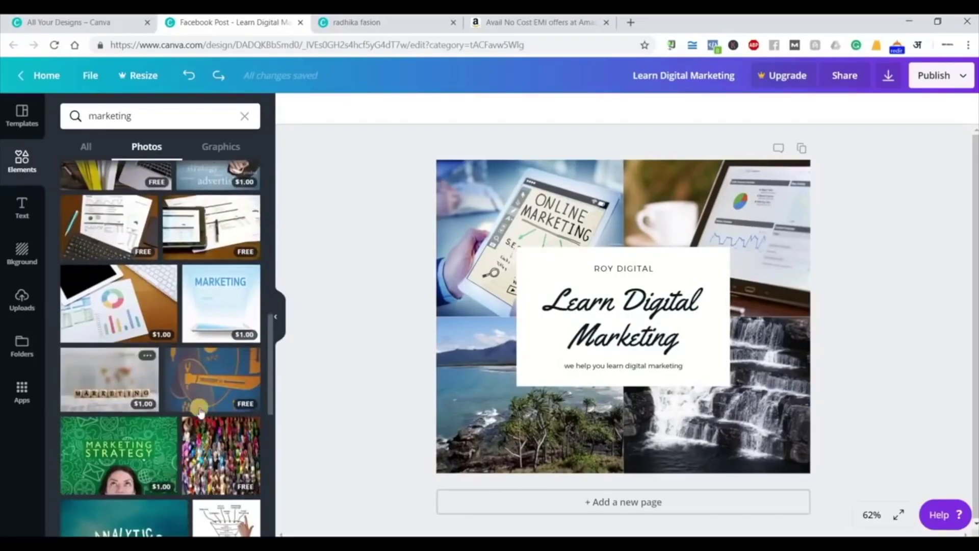
{"action": "scroll", "coordinate": [204, 461], "scroll_direction": "down", "scroll_amount": 2}
{"action": "scroll", "coordinate": [206, 467], "scroll_direction": "down", "scroll_amount": 1}
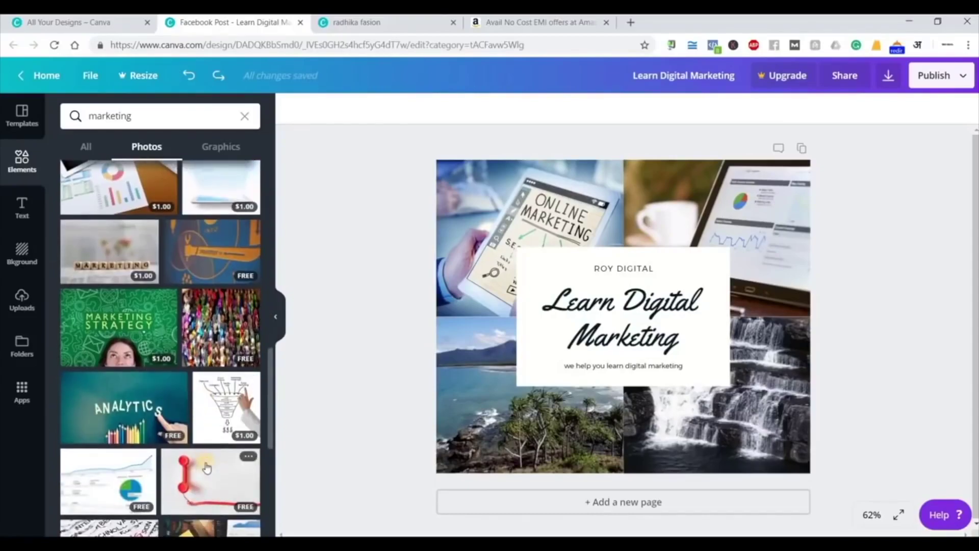
{"action": "scroll", "coordinate": [206, 467], "scroll_direction": "down", "scroll_amount": 3}
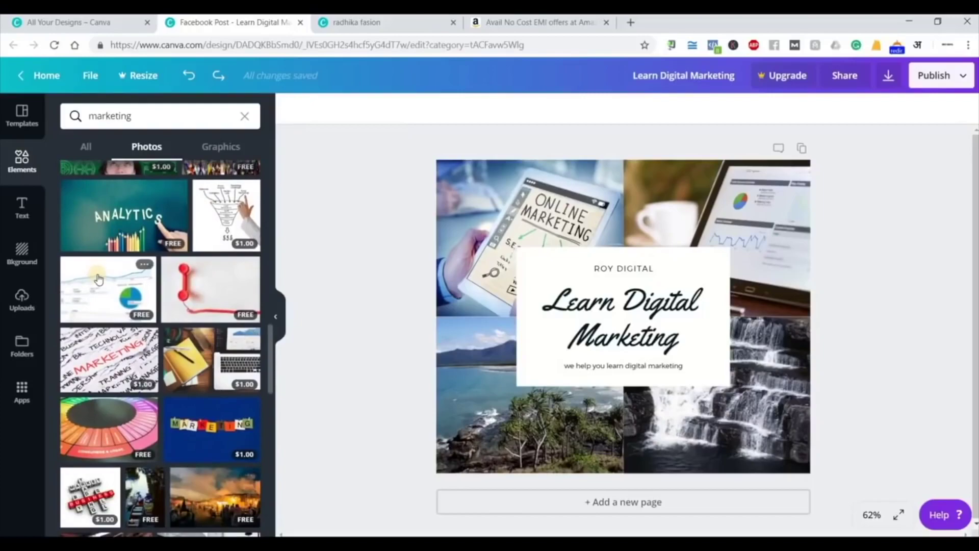
{"action": "left_click", "coordinate": [100, 279]}
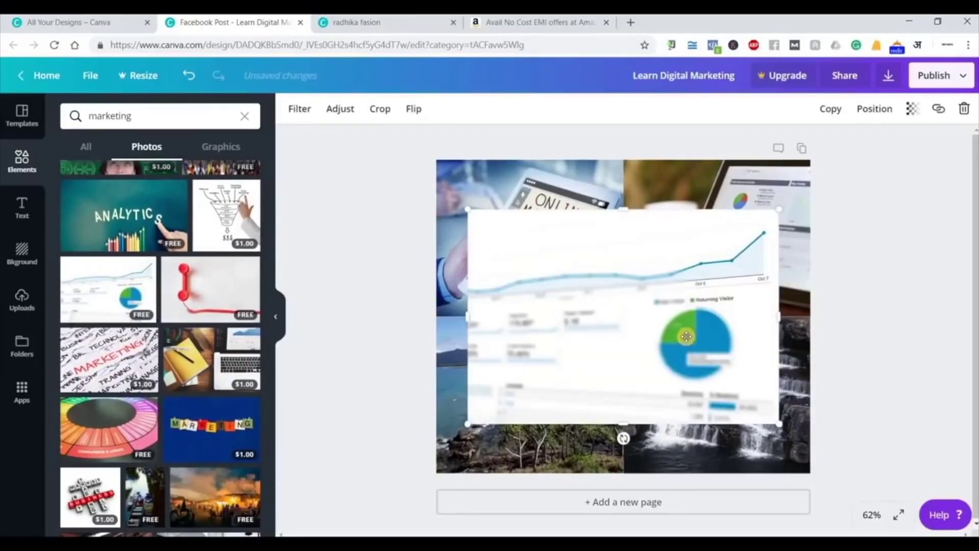
{"action": "left_click_drag", "start_coordinate": [672, 337], "coordinate": [739, 418]}
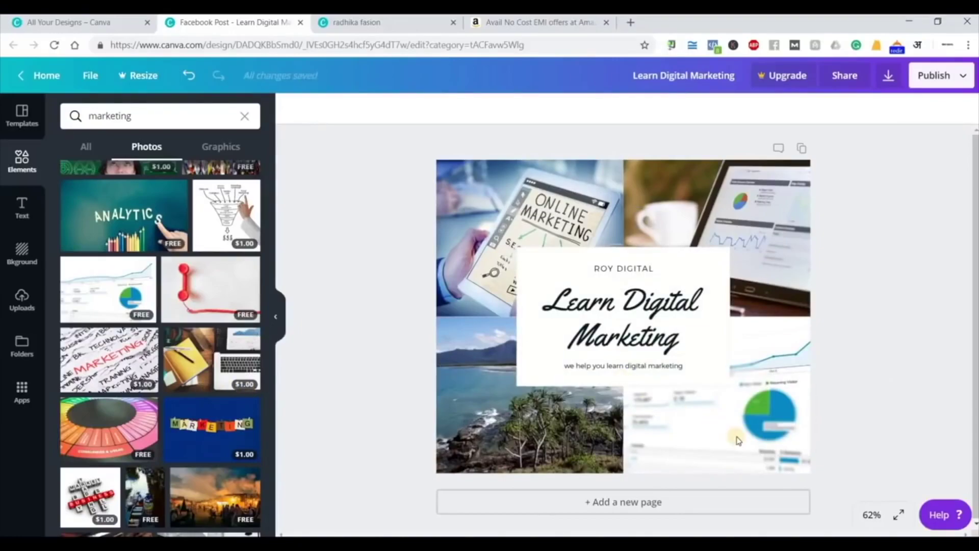
{"action": "key", "text": "ctrl+z"}
{"action": "key", "text": "ctrl+z"}
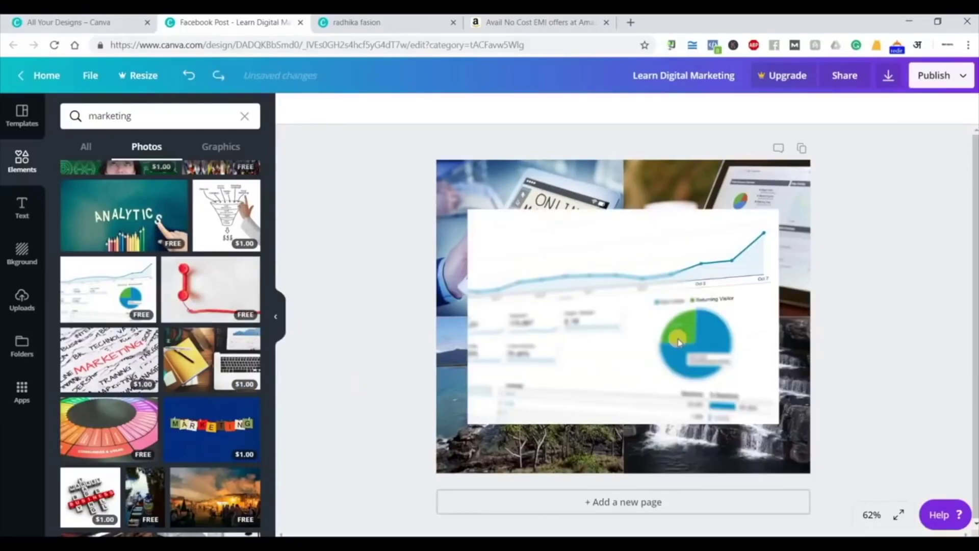
Look further through the marketing photos for another image to replace the waterfall
{"action": "scroll", "coordinate": [194, 365], "scroll_direction": "down", "scroll_amount": 3}
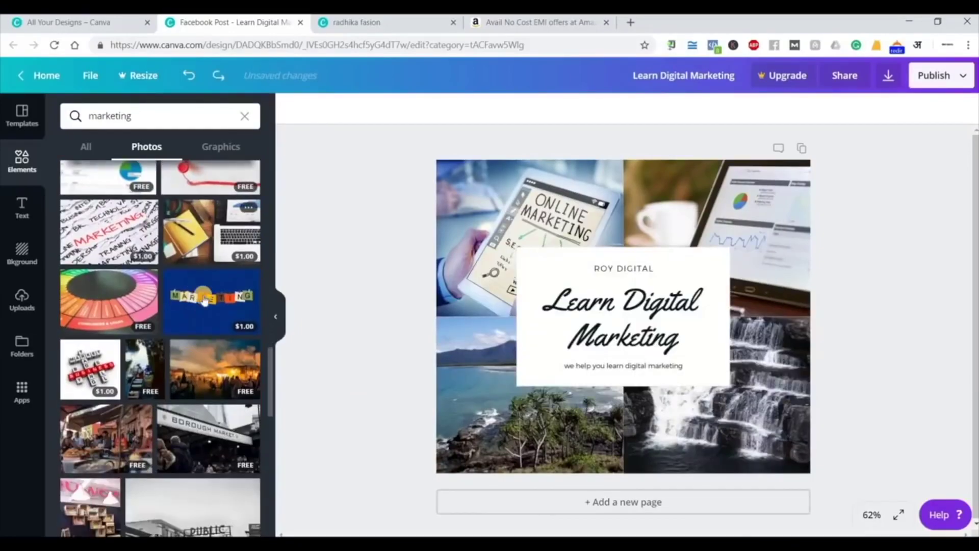
{"action": "left_click", "coordinate": [257, 316]}
{"action": "key", "text": "ctrl+z"}
{"action": "scroll", "coordinate": [209, 395], "scroll_direction": "down", "scroll_amount": 1}
{"action": "scroll", "coordinate": [209, 395], "scroll_direction": "down", "scroll_amount": 6}
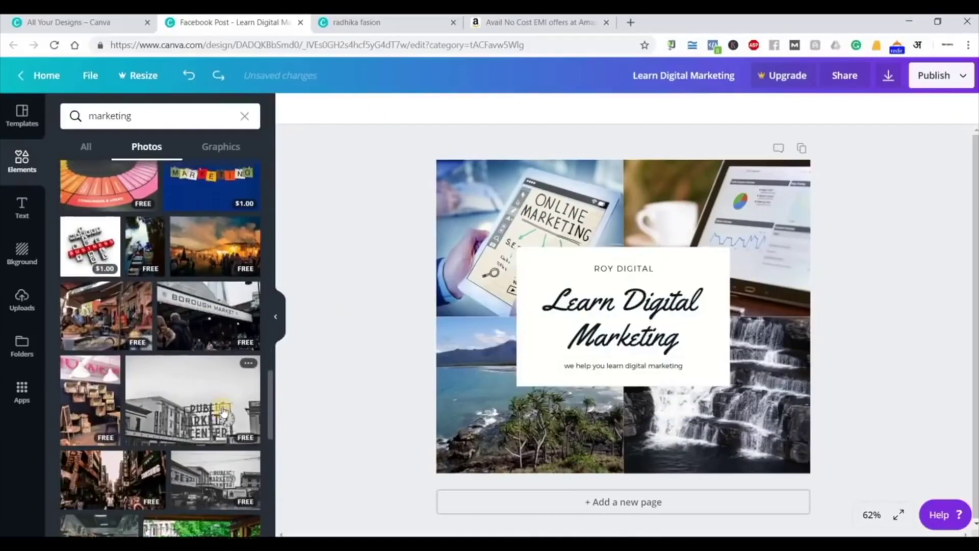
Fit the free "Online Marketing" desk photo with the green leaf and glasses into the lower-left frame, replacing the coastline
{"action": "scroll", "coordinate": [223, 410], "scroll_direction": "up", "scroll_amount": 4}
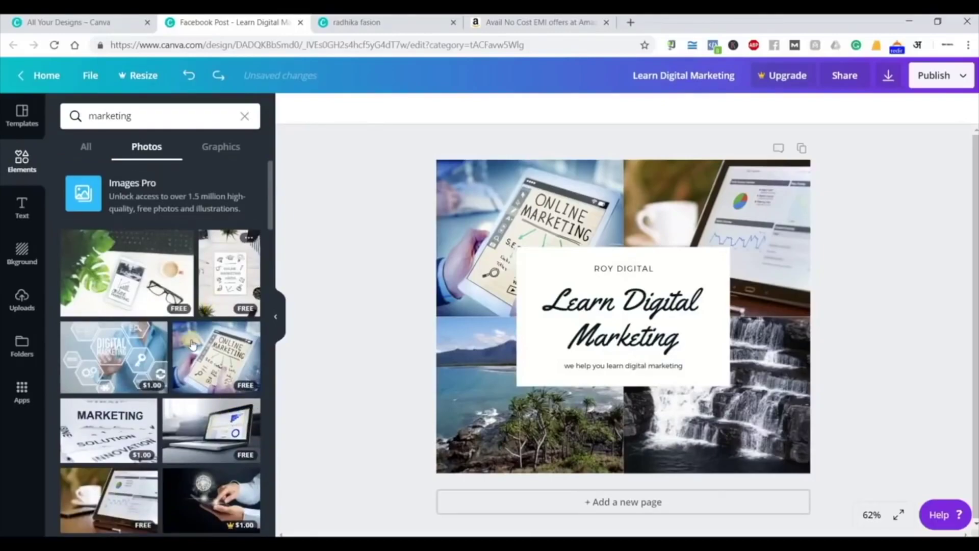
{"action": "left_click", "coordinate": [149, 296]}
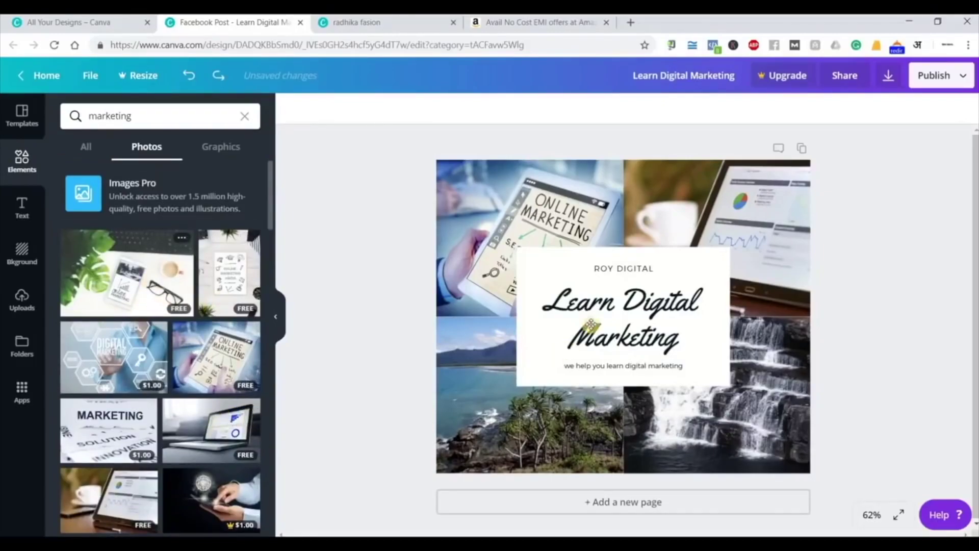
{"action": "left_click_drag", "start_coordinate": [513, 398], "coordinate": [512, 401]}
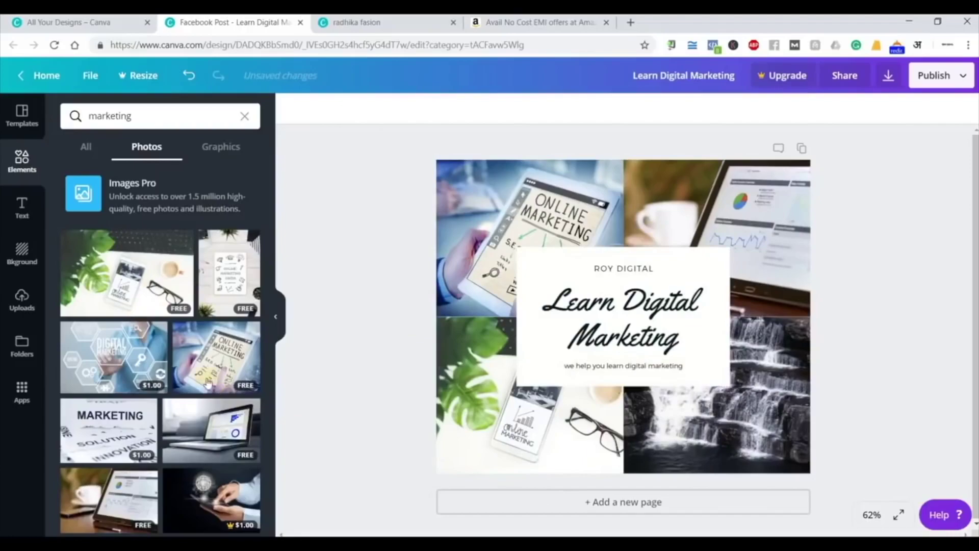
Add the free photo of a laptop showing charts and fit it into the lower-right frame, replacing the waterfall
{"action": "scroll", "coordinate": [235, 357], "scroll_direction": "down", "scroll_amount": 1}
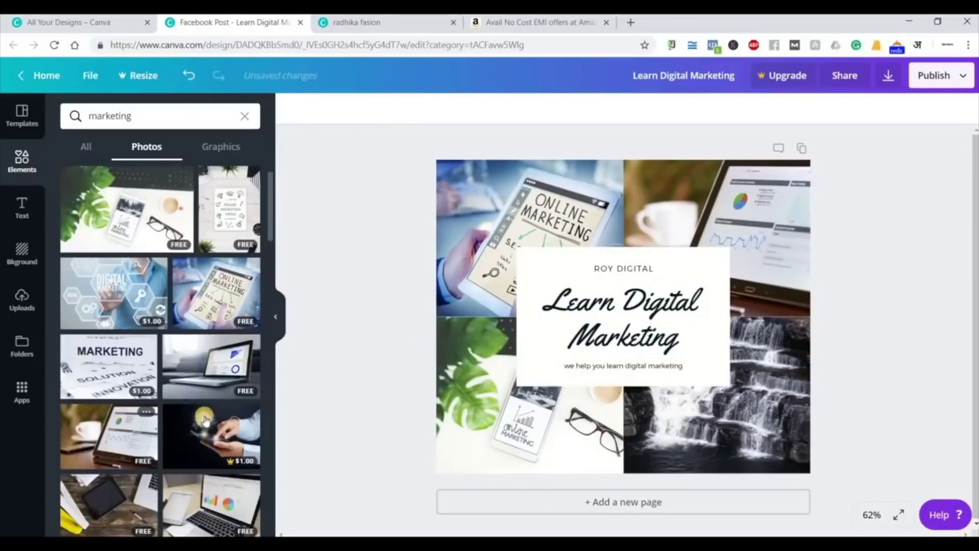
{"action": "scroll", "coordinate": [222, 318], "scroll_direction": "down", "scroll_amount": 1}
{"action": "left_click", "coordinate": [221, 318]}
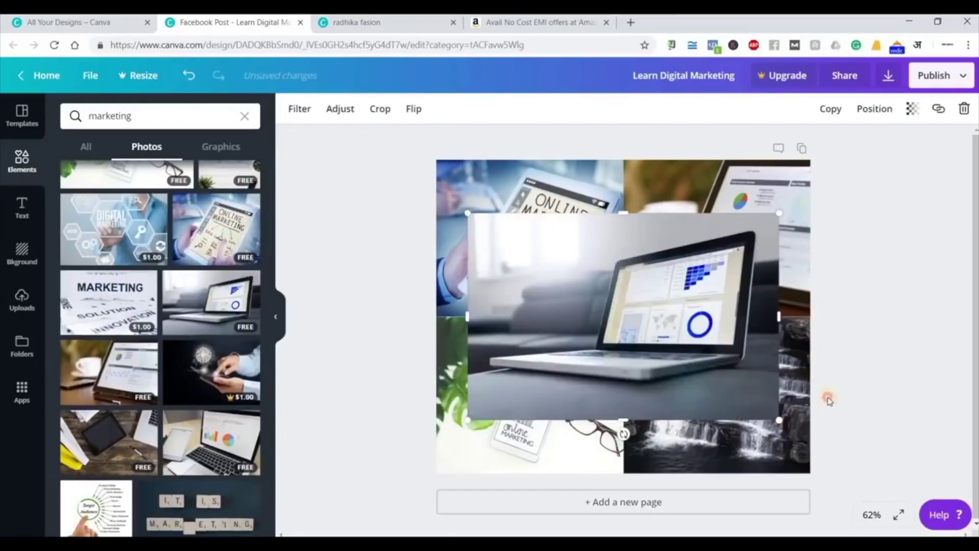
{"action": "left_click_drag", "start_coordinate": [662, 357], "coordinate": [716, 396]}
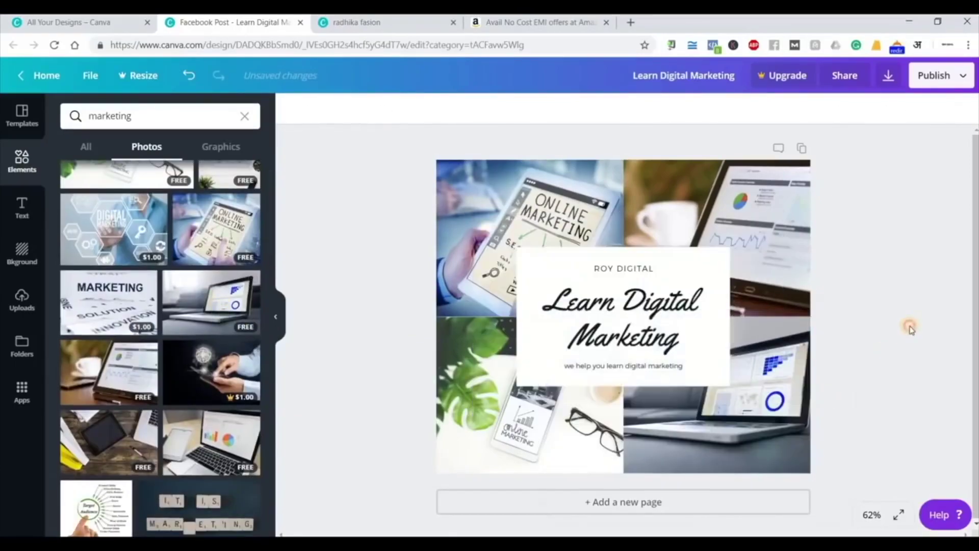
Preview the finished collage full screen and download the design as a PNG
{"action": "left_click", "coordinate": [892, 516]}
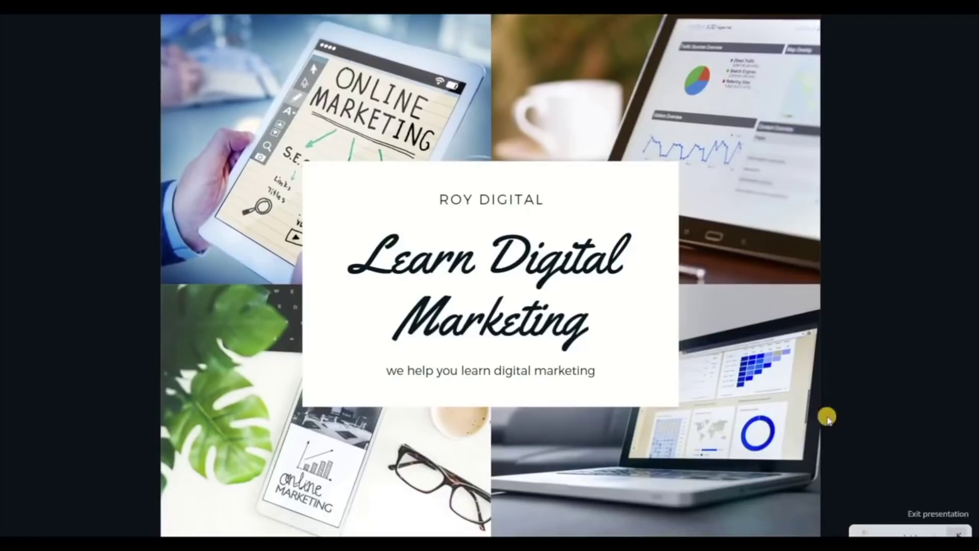
{"action": "key", "text": "Escape"}
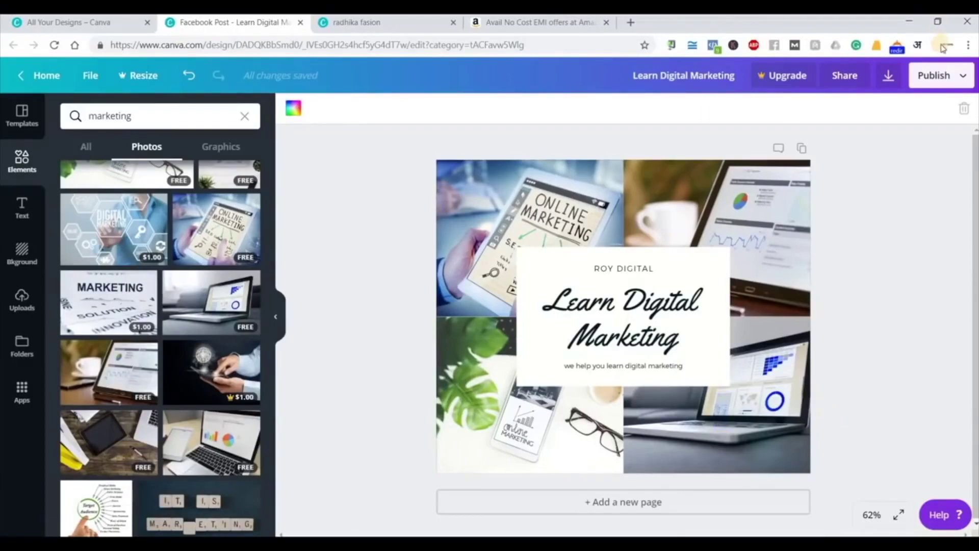
{"action": "left_click", "coordinate": [963, 76]}
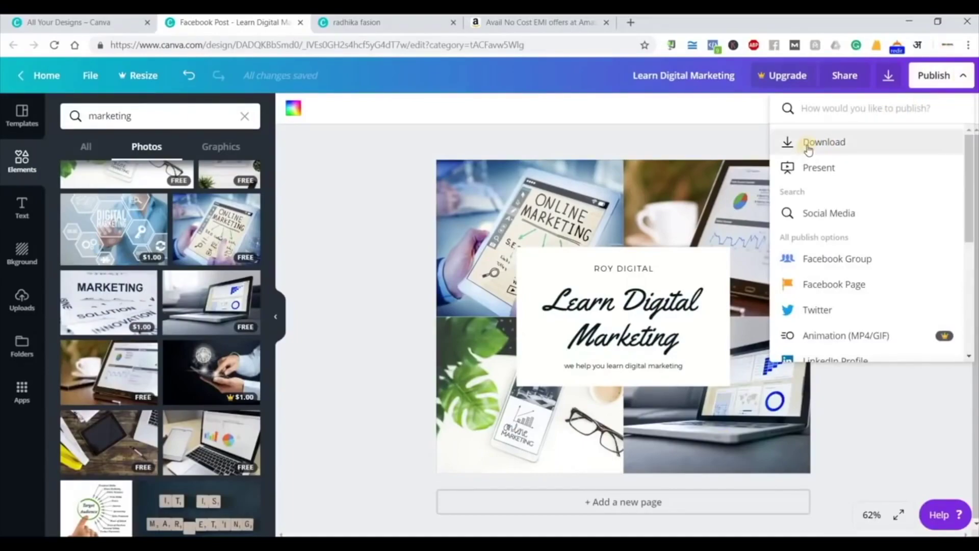
{"action": "left_click", "coordinate": [808, 145]}
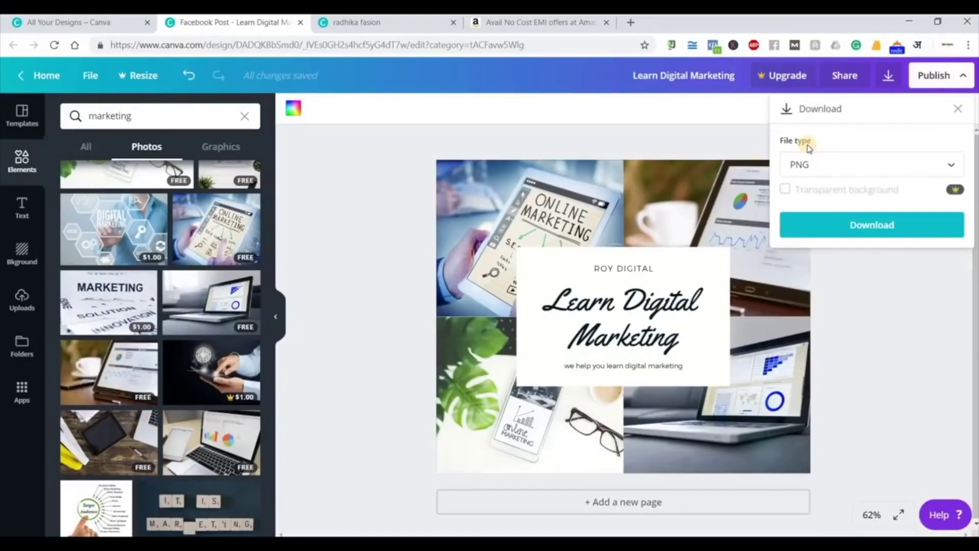
{"action": "left_click", "coordinate": [856, 225]}
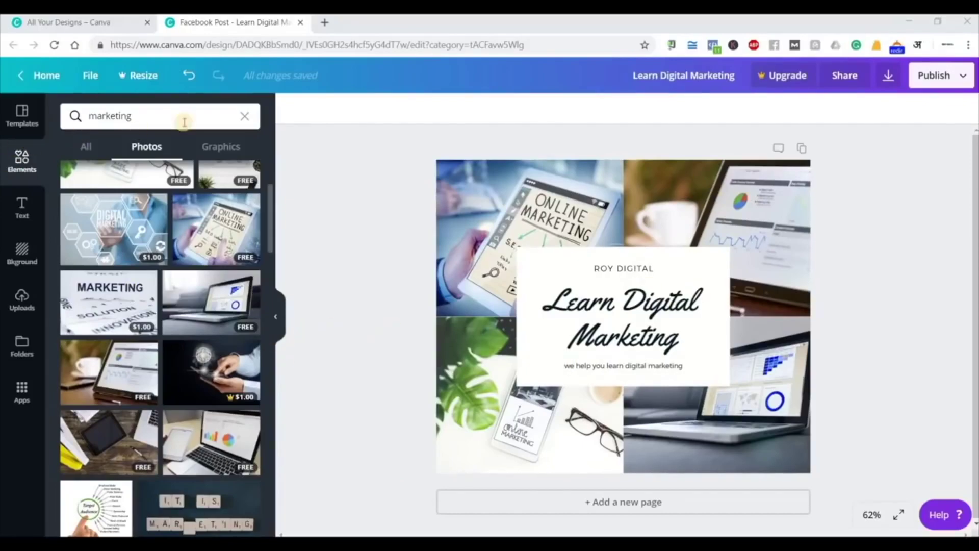
Close the finished design and create a new blank Facebook Post
{"action": "left_click", "coordinate": [302, 22]}
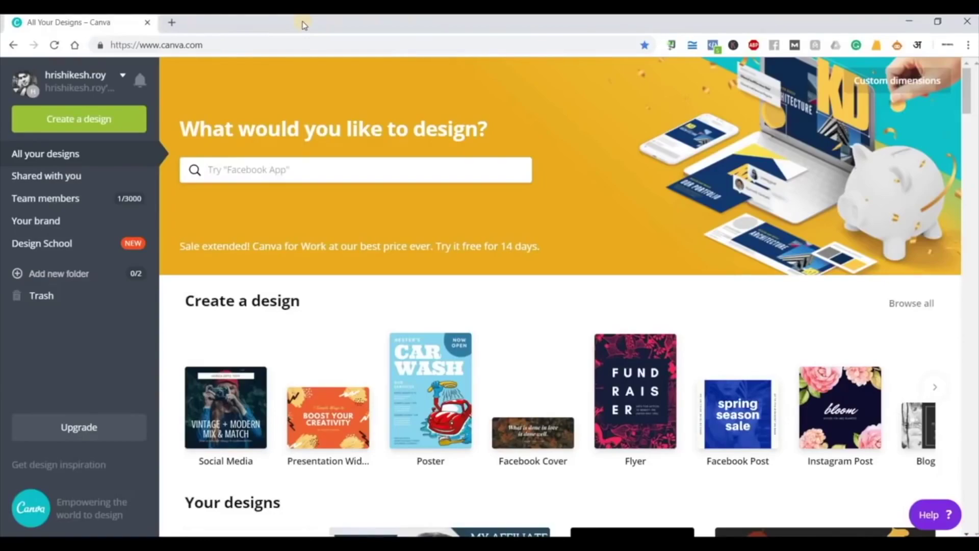
{"action": "left_click", "coordinate": [753, 433]}
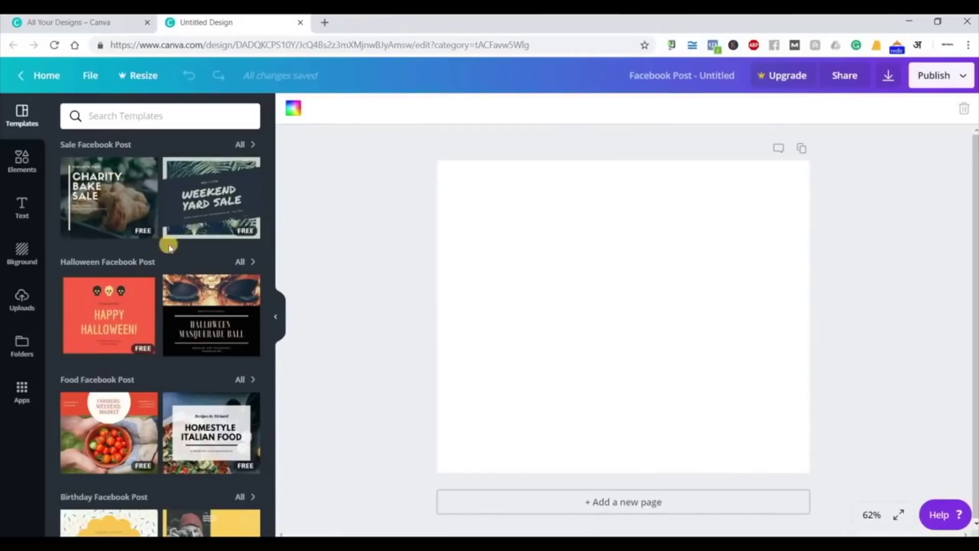
{"action": "scroll", "coordinate": [176, 446], "scroll_direction": "down", "scroll_amount": 2}
{"action": "scroll", "coordinate": [176, 446], "scroll_direction": "down", "scroll_amount": 3}
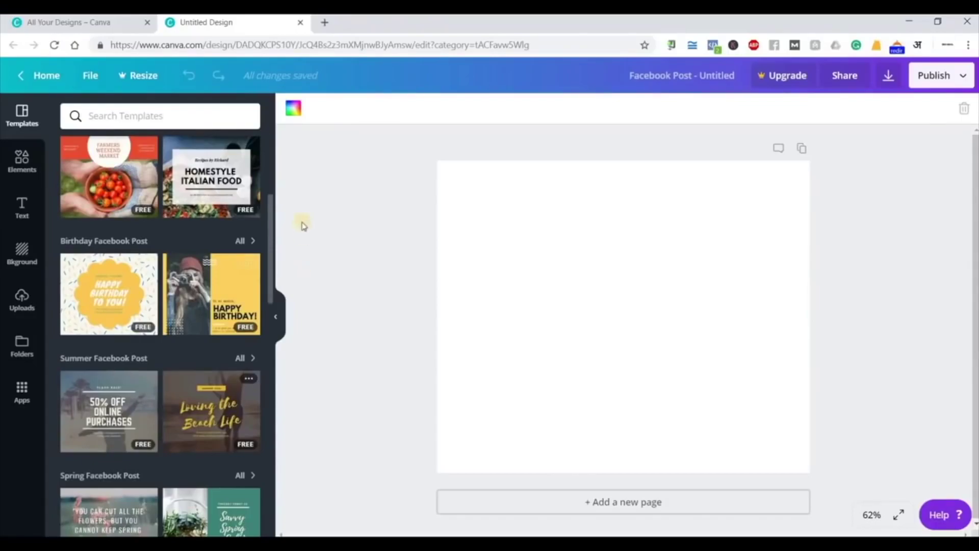
{"action": "scroll", "coordinate": [274, 168], "scroll_direction": "up", "scroll_amount": 1}
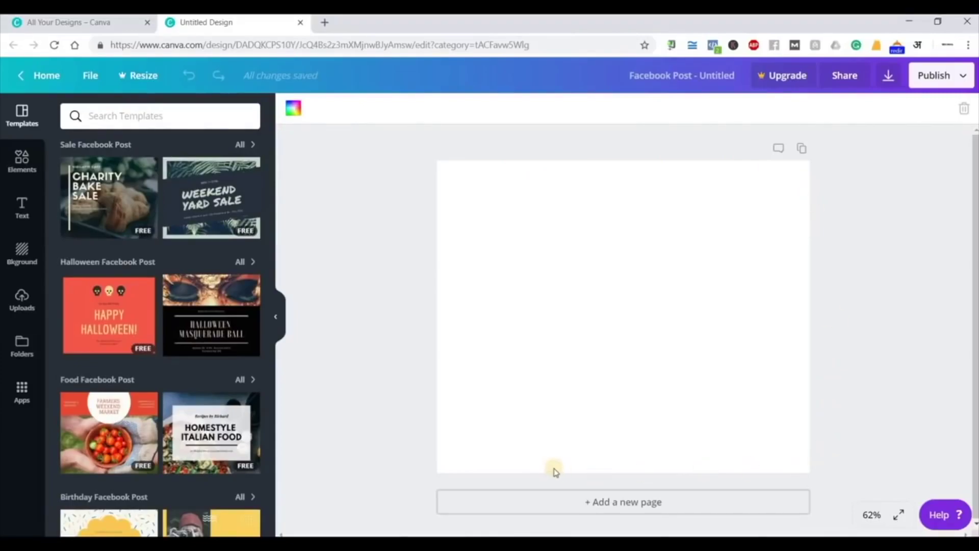
Try the free blurred pink-and-purple lights image and the raindrops-on-glass photo as the page background
{"action": "left_click", "coordinate": [29, 254]}
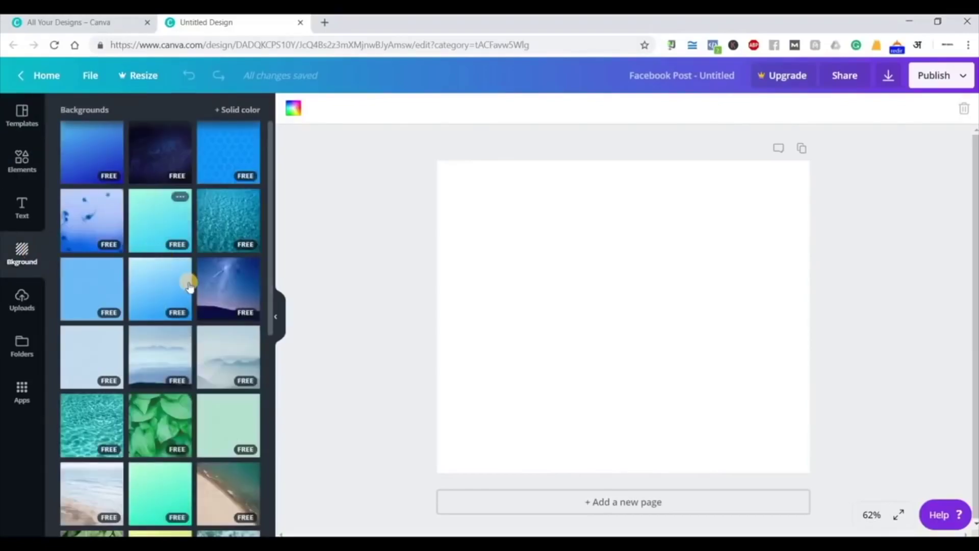
{"action": "scroll", "coordinate": [188, 286], "scroll_direction": "down", "scroll_amount": 9}
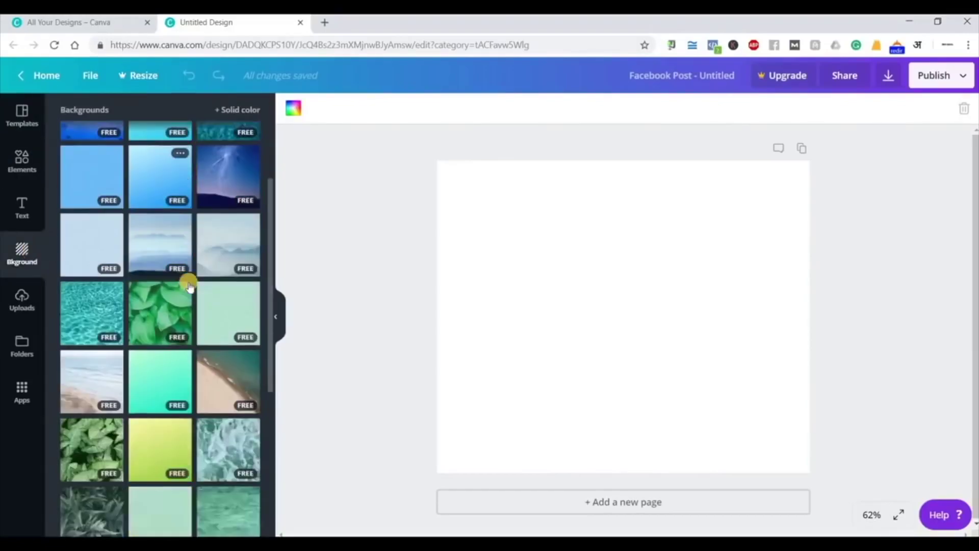
{"action": "scroll", "coordinate": [189, 286], "scroll_direction": "down", "scroll_amount": 8}
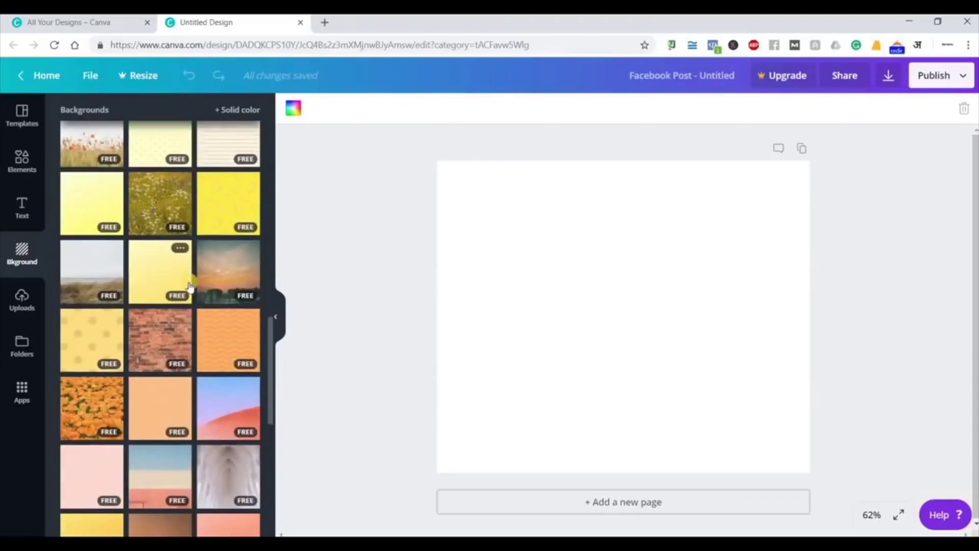
{"action": "scroll", "coordinate": [189, 285], "scroll_direction": "down", "scroll_amount": 3}
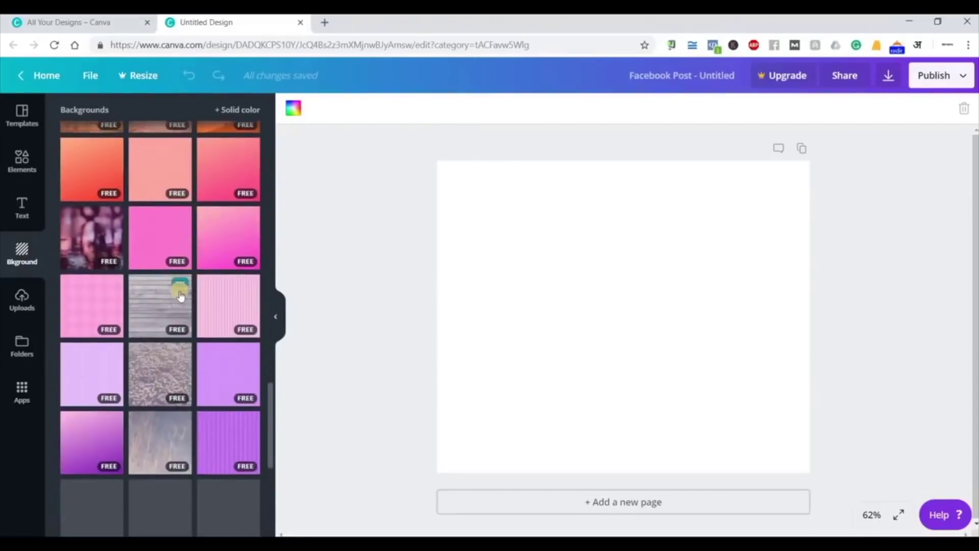
{"action": "left_click_drag", "start_coordinate": [86, 248], "coordinate": [682, 306]}
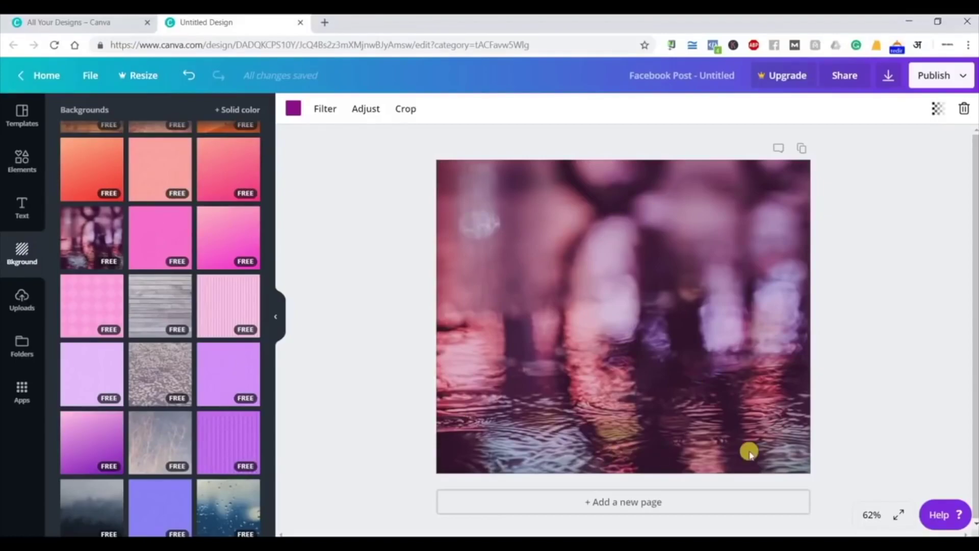
{"action": "left_click", "coordinate": [255, 504]}
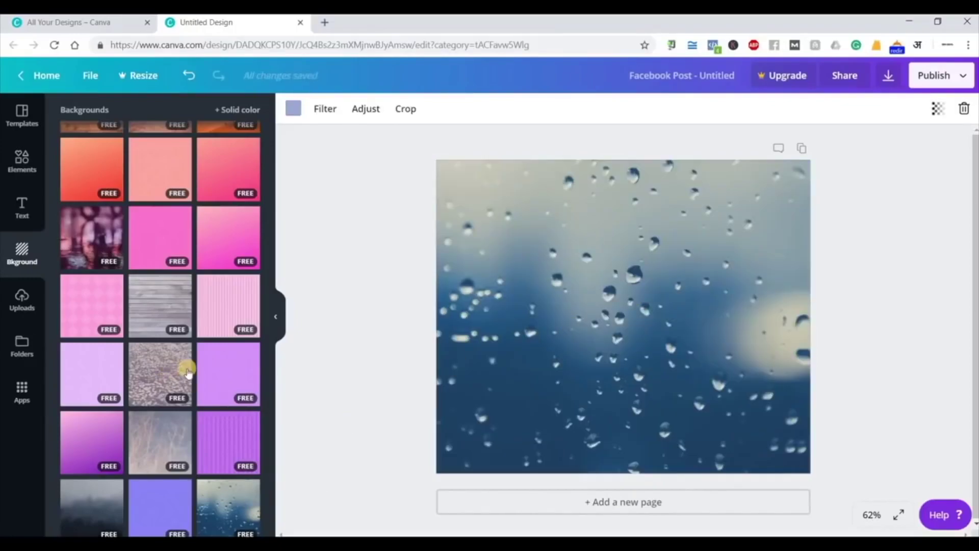
Replace the raindrops background with the free photo of an empty grey road between hills
{"action": "scroll", "coordinate": [153, 370], "scroll_direction": "down", "scroll_amount": 4}
{"action": "scroll", "coordinate": [168, 382], "scroll_direction": "down", "scroll_amount": 1}
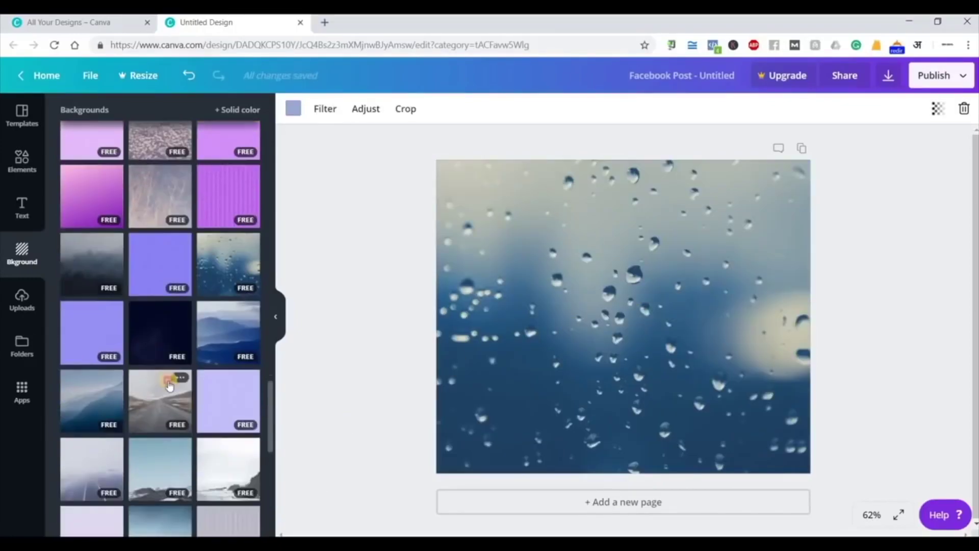
{"action": "left_click", "coordinate": [169, 385]}
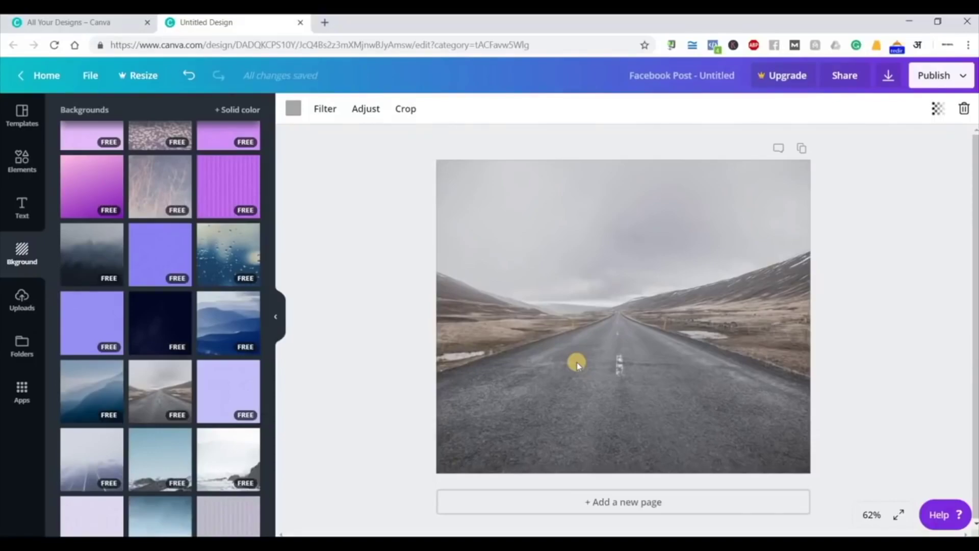
Try the free night city aerial photo and the grey desert photo with a walking figure as the page background
{"action": "scroll", "coordinate": [204, 362], "scroll_direction": "down", "scroll_amount": 3}
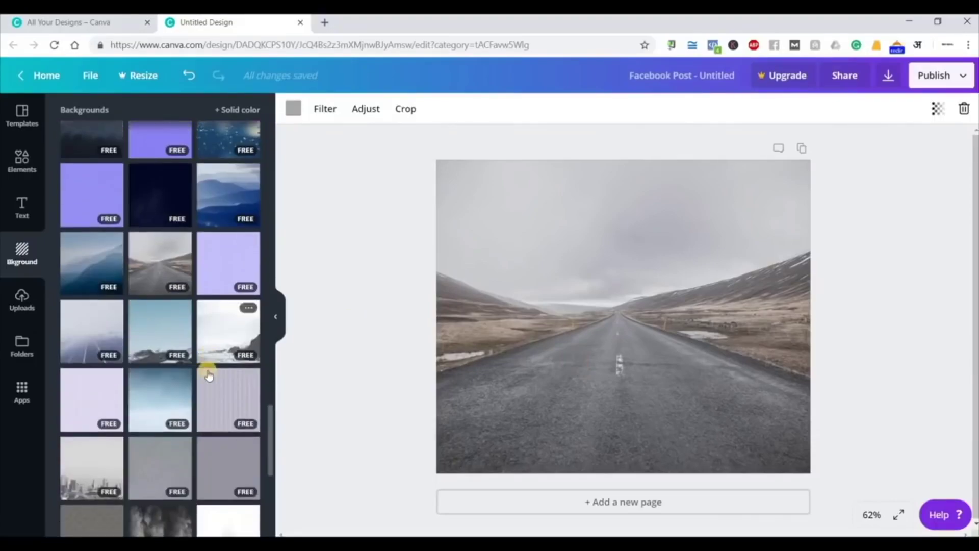
{"action": "scroll", "coordinate": [209, 376], "scroll_direction": "down", "scroll_amount": 6}
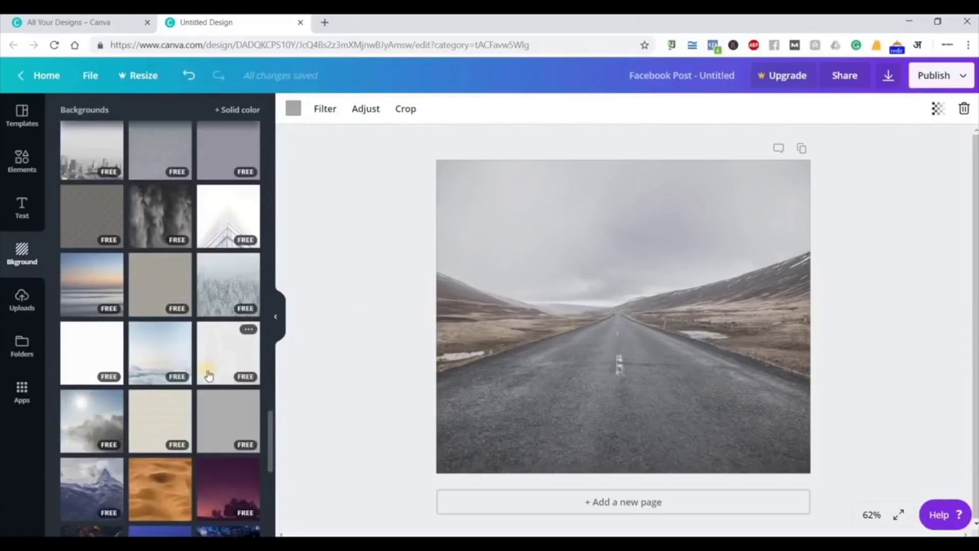
{"action": "scroll", "coordinate": [208, 375], "scroll_direction": "down", "scroll_amount": 5}
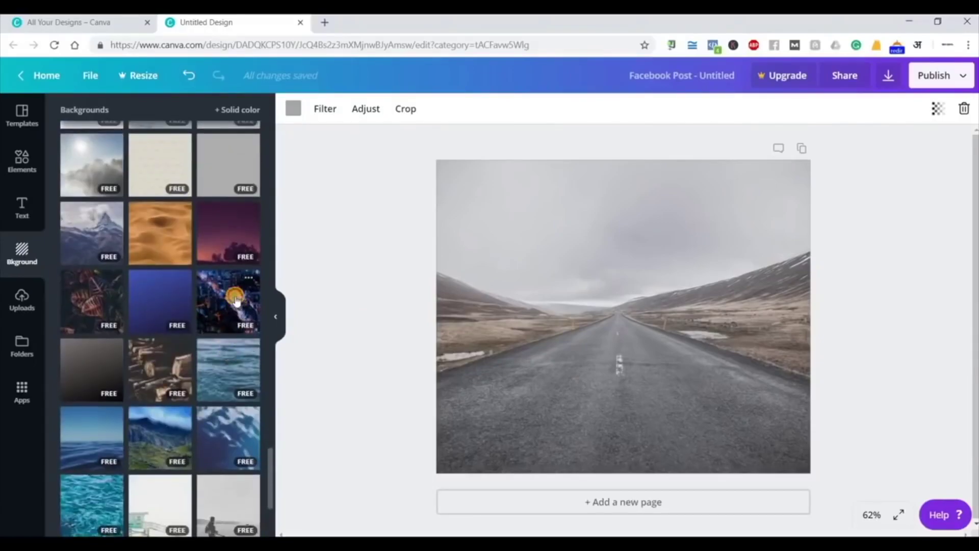
{"action": "left_click", "coordinate": [235, 300]}
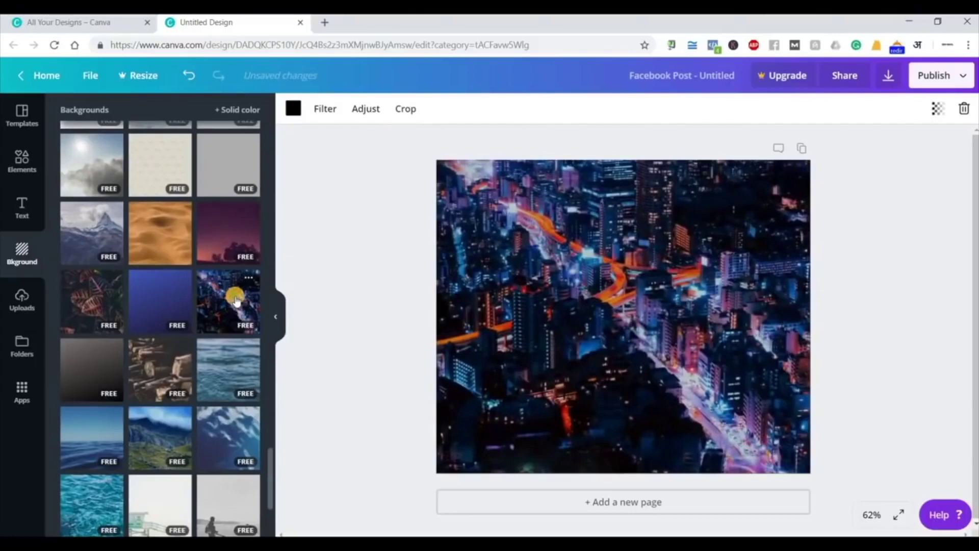
{"action": "left_click", "coordinate": [228, 491]}
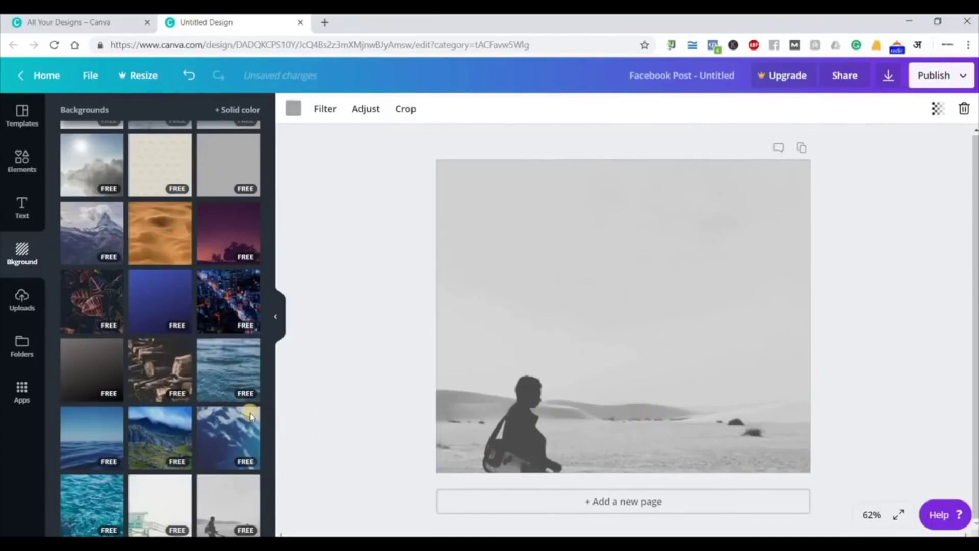
Look through the remaining backgrounds and set the free empty road photo as the page background, replacing the desert figure
{"action": "scroll", "coordinate": [232, 414], "scroll_direction": "down", "scroll_amount": 5}
{"action": "scroll", "coordinate": [232, 414], "scroll_direction": "down", "scroll_amount": 6}
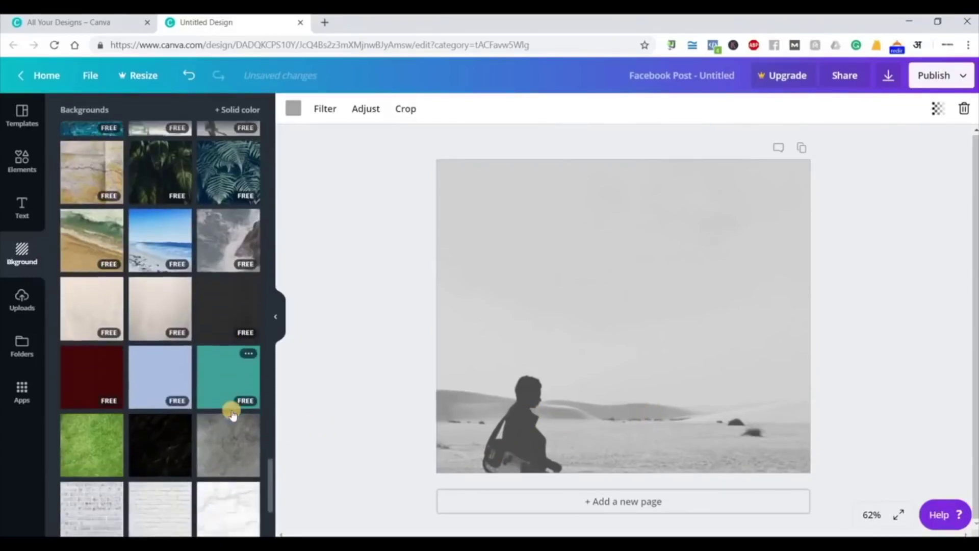
{"action": "scroll", "coordinate": [146, 349], "scroll_direction": "down", "scroll_amount": 5}
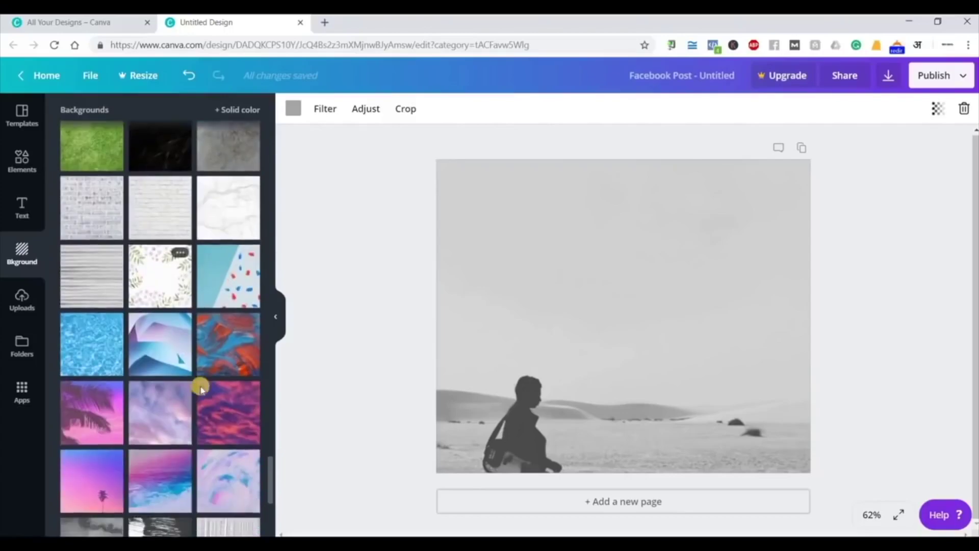
{"action": "scroll", "coordinate": [163, 370], "scroll_direction": "down", "scroll_amount": 4}
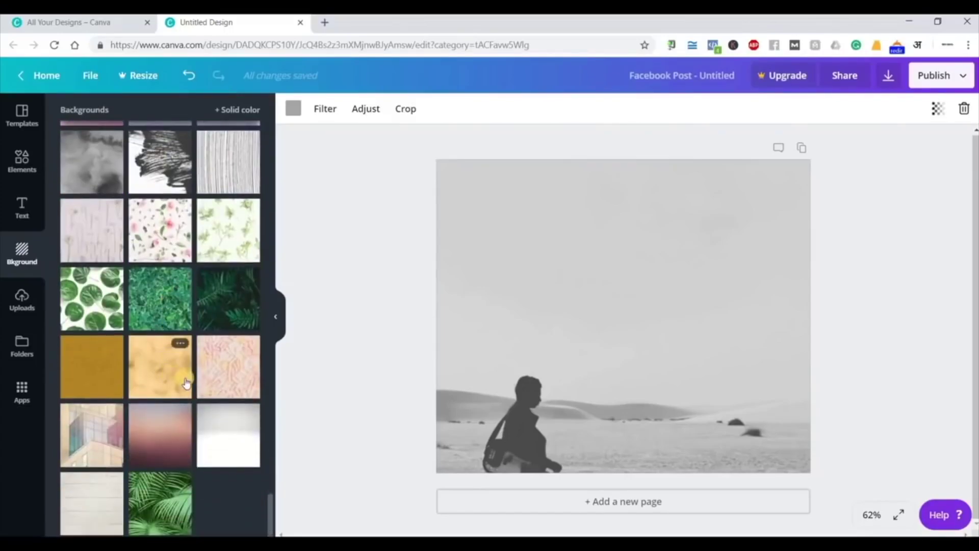
{"action": "scroll", "coordinate": [186, 382], "scroll_direction": "up", "scroll_amount": 15}
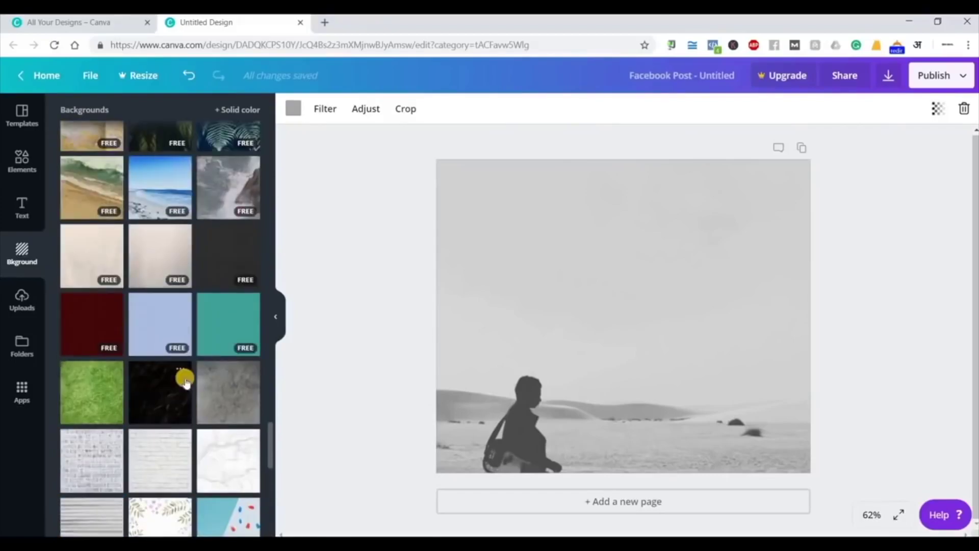
{"action": "scroll", "coordinate": [186, 382], "scroll_direction": "up", "scroll_amount": 12}
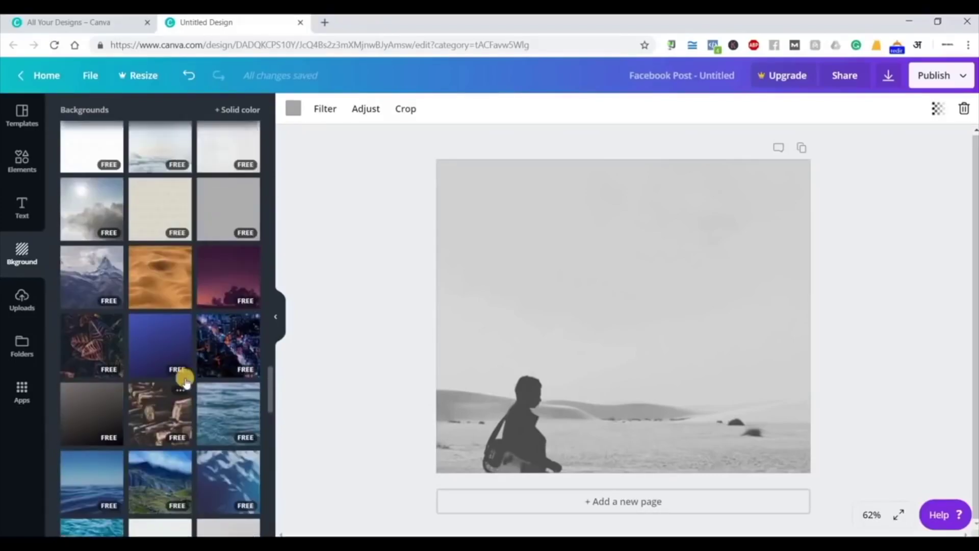
{"action": "scroll", "coordinate": [186, 383], "scroll_direction": "up", "scroll_amount": 10}
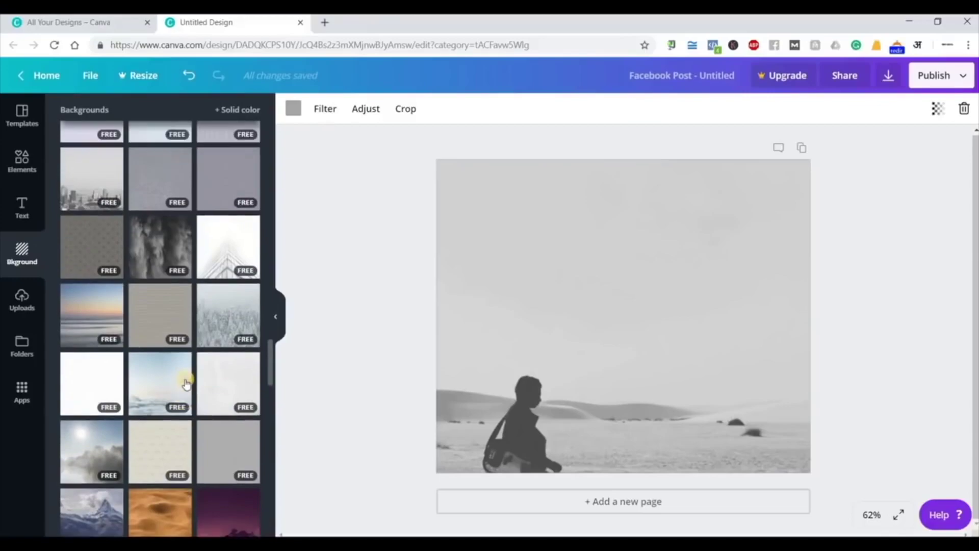
{"action": "scroll", "coordinate": [186, 382], "scroll_direction": "up", "scroll_amount": 2}
{"action": "left_click", "coordinate": [169, 262]}
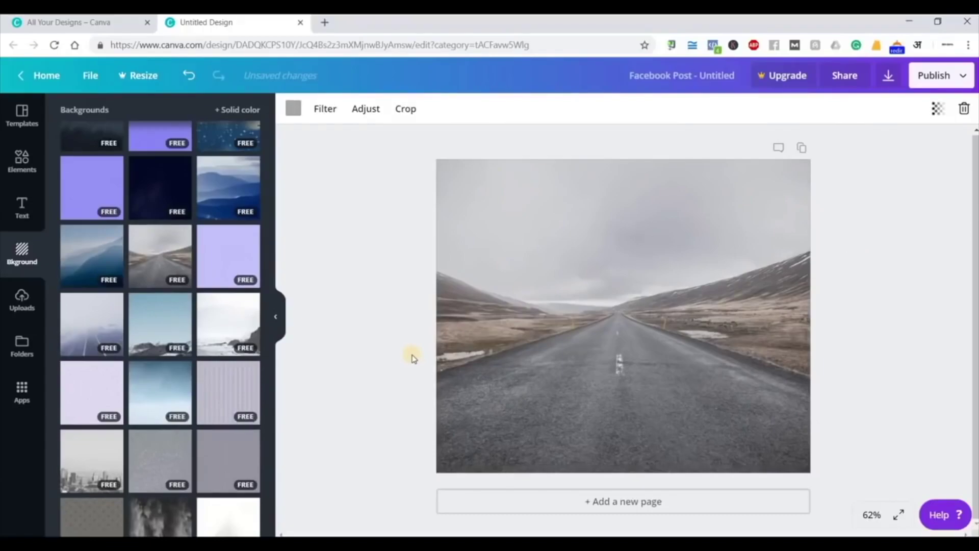
Look through the element categories, from grids to icons, and show the full collection of shapes
{"action": "left_click", "coordinate": [29, 158]}
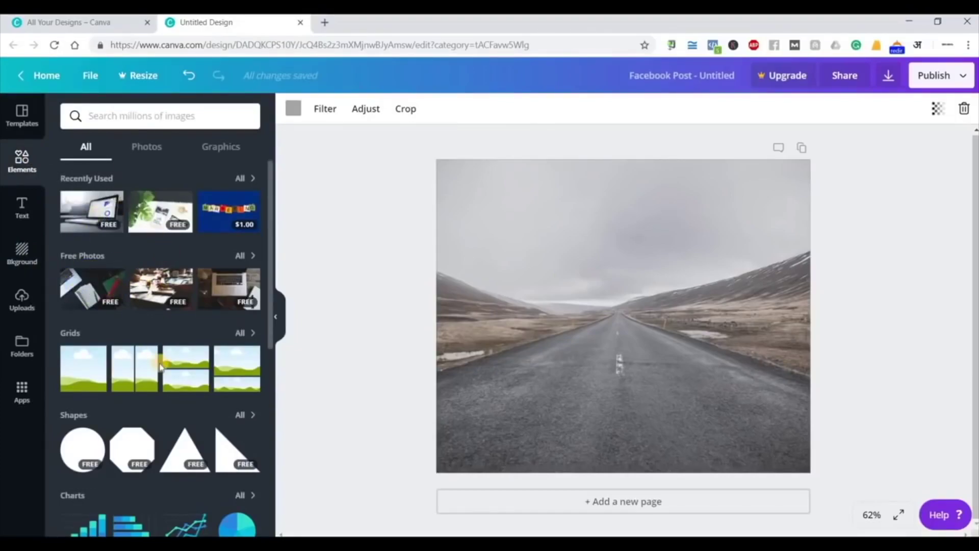
{"action": "scroll", "coordinate": [127, 377], "scroll_direction": "down", "scroll_amount": 3}
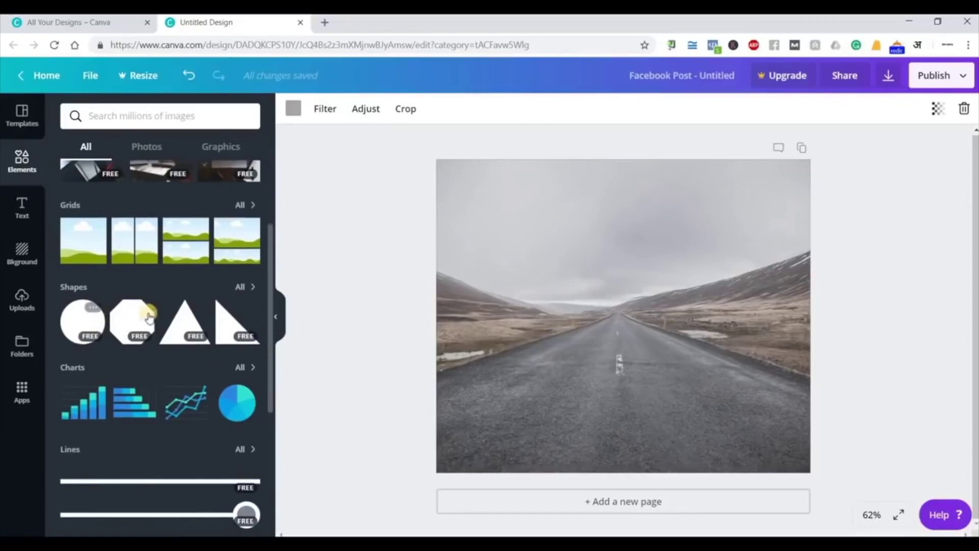
{"action": "scroll", "coordinate": [165, 350], "scroll_direction": "down", "scroll_amount": 5}
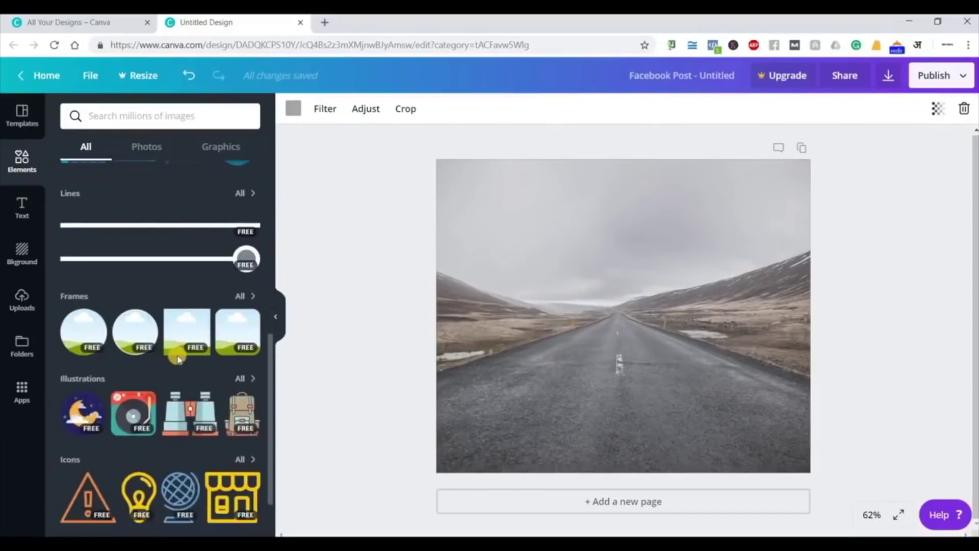
{"action": "scroll", "coordinate": [173, 367], "scroll_direction": "up", "scroll_amount": 2}
{"action": "scroll", "coordinate": [172, 366], "scroll_direction": "down", "scroll_amount": 1}
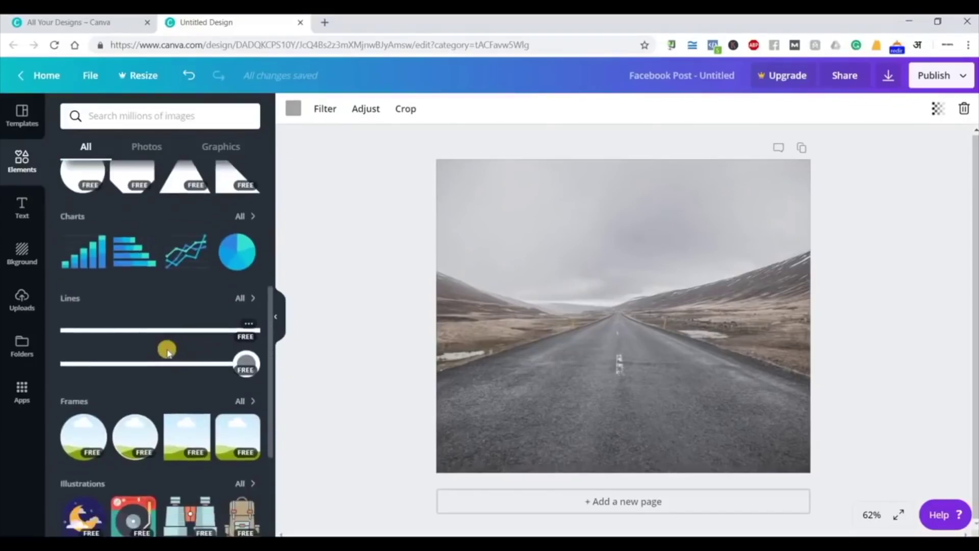
{"action": "scroll", "coordinate": [168, 351], "scroll_direction": "up", "scroll_amount": 1}
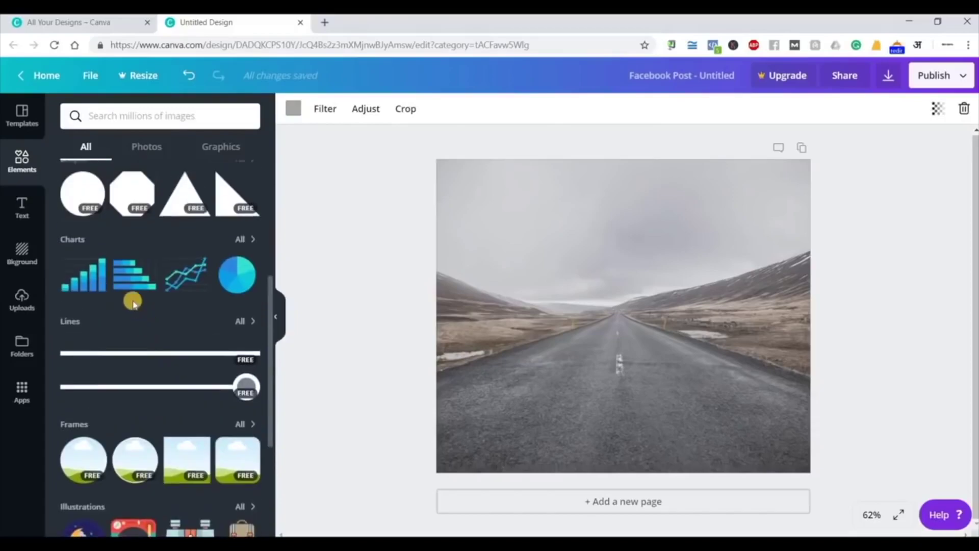
{"action": "scroll", "coordinate": [241, 239], "scroll_direction": "up", "scroll_amount": 1}
{"action": "left_click", "coordinate": [245, 224]}
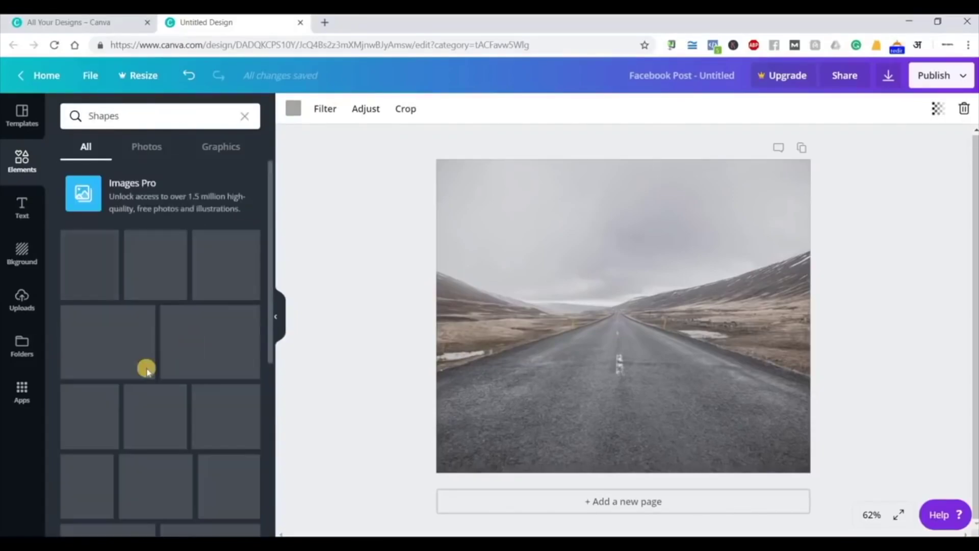
{"action": "scroll", "coordinate": [158, 358], "scroll_direction": "down", "scroll_amount": 2}
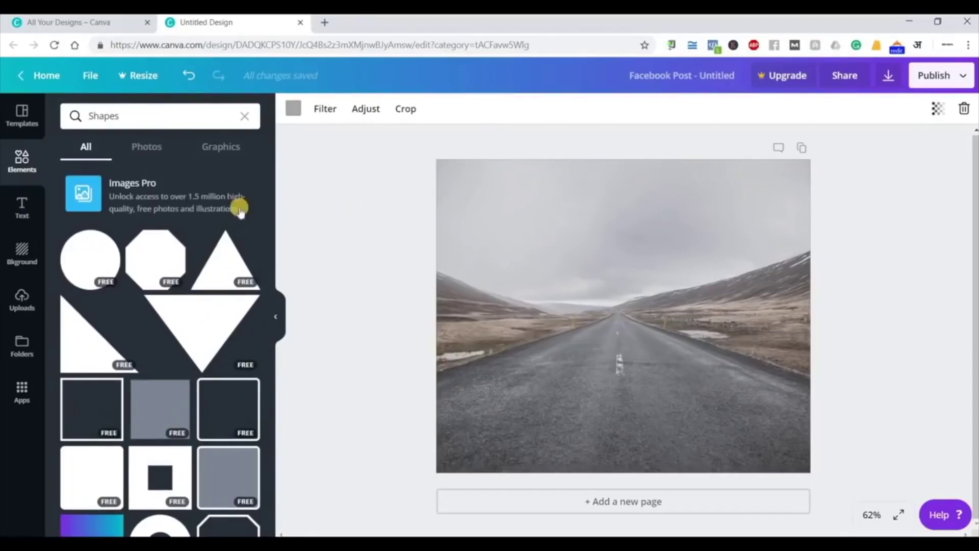
Add the free white right triangle, fit it into the page's lower-left corner and scale it to about half the page height
{"action": "left_click", "coordinate": [85, 359]}
{"action": "left_click_drag", "start_coordinate": [524, 352], "coordinate": [463, 384]}
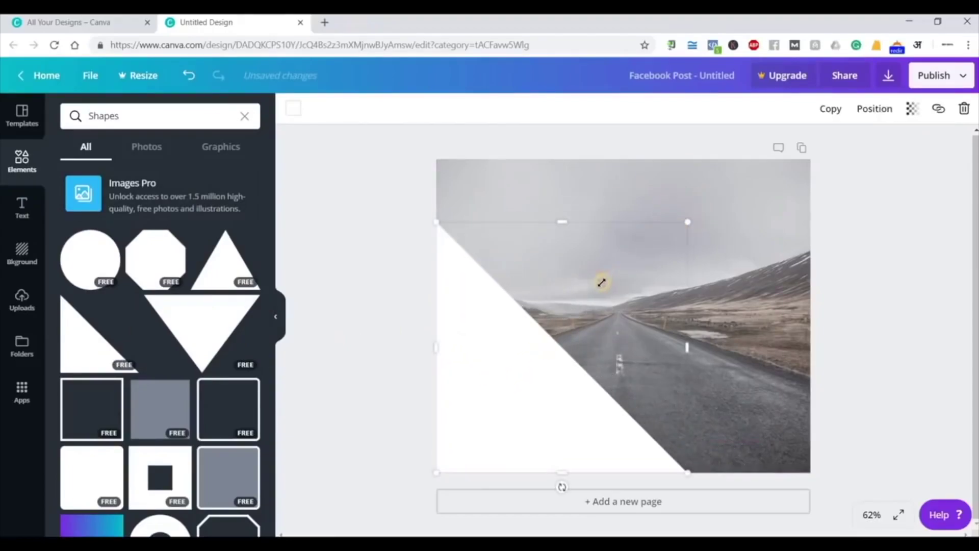
{"action": "left_click_drag", "start_coordinate": [601, 282], "coordinate": [600, 309]}
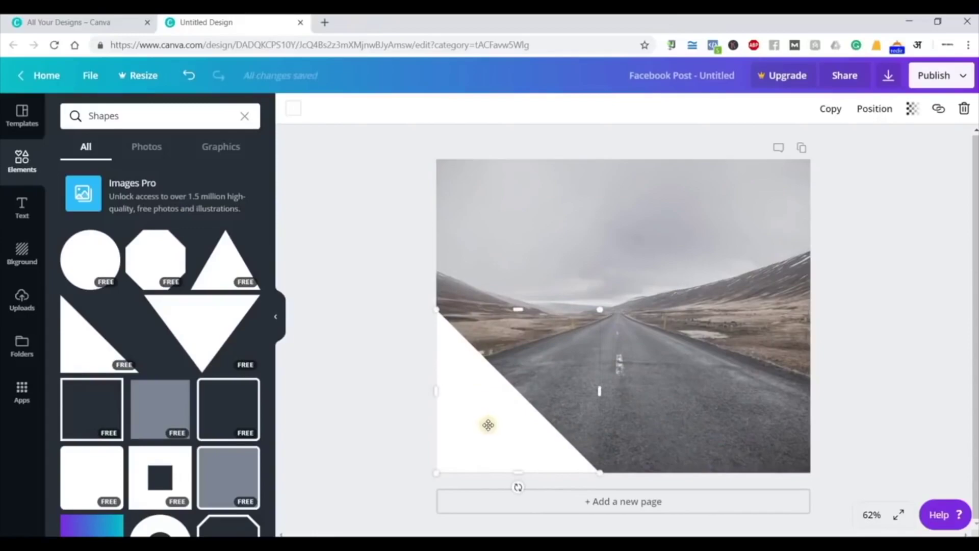
{"action": "key", "text": "Escape"}
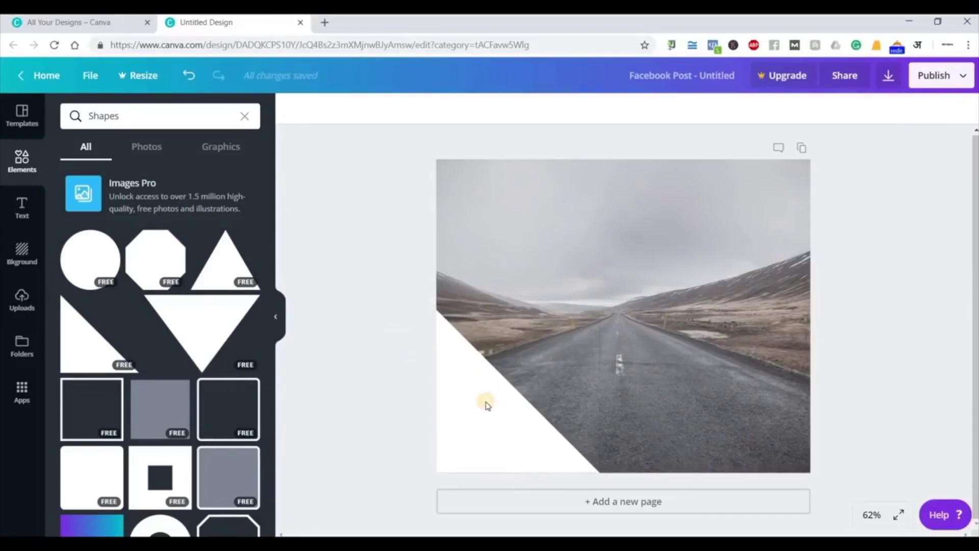
Recolor the corner triangle with the pink default color
{"action": "left_click", "coordinate": [532, 392]}
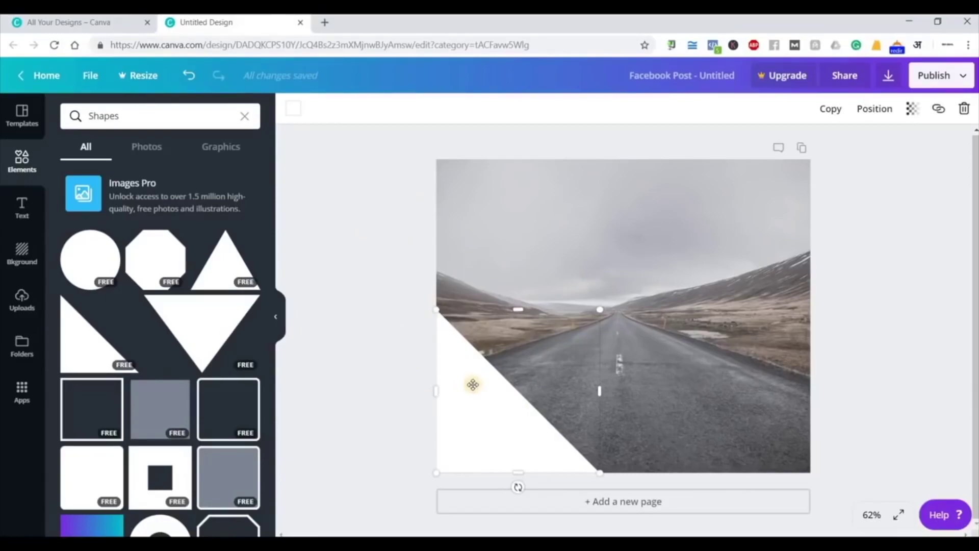
{"action": "left_click", "coordinate": [293, 109]}
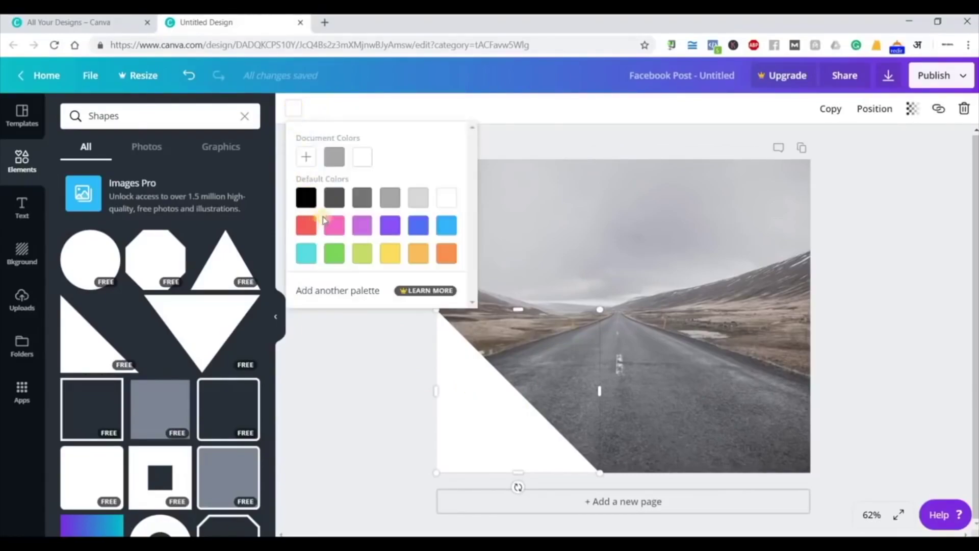
{"action": "left_click", "coordinate": [334, 226]}
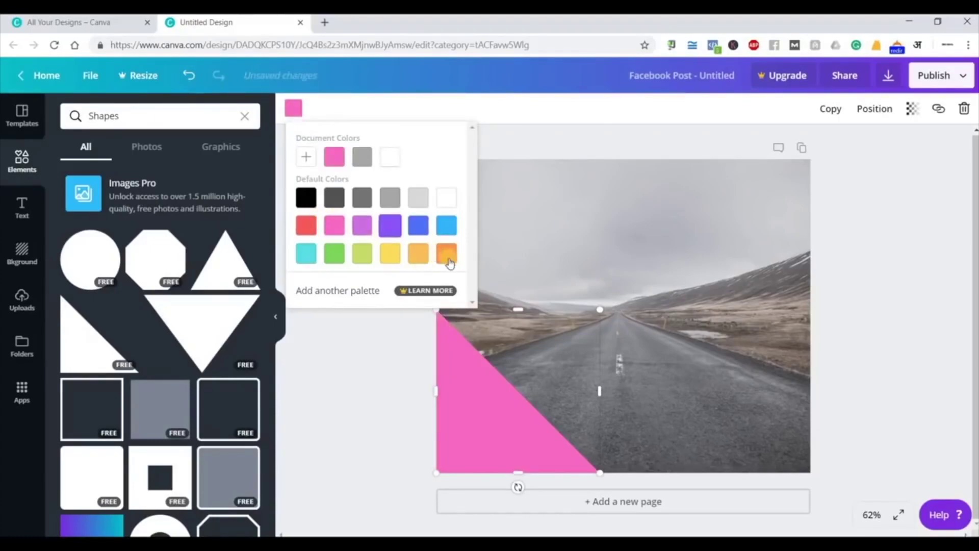
Try the default red, black, gray, yellow and green colors on the corner triangle
{"action": "left_click", "coordinate": [308, 227]}
{"action": "left_click", "coordinate": [309, 229]}
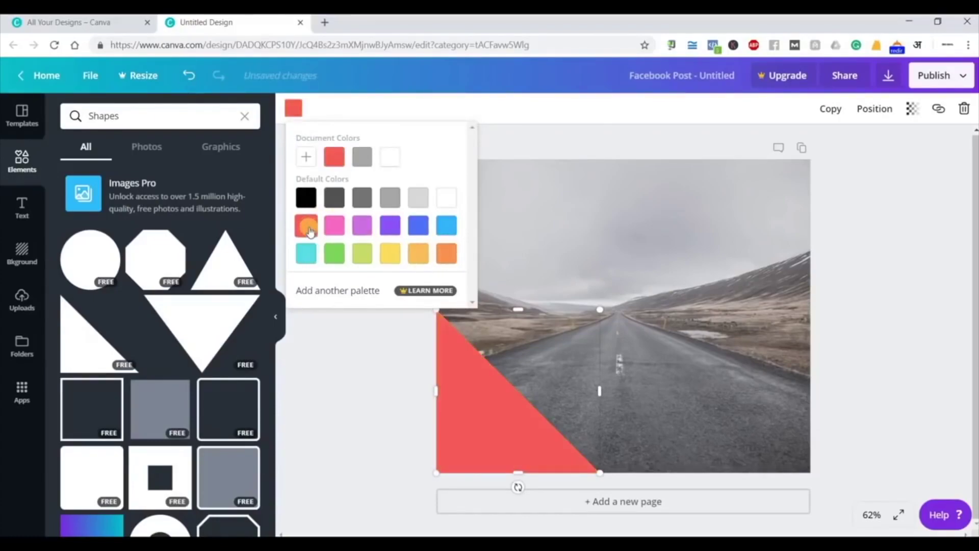
{"action": "left_click", "coordinate": [307, 198]}
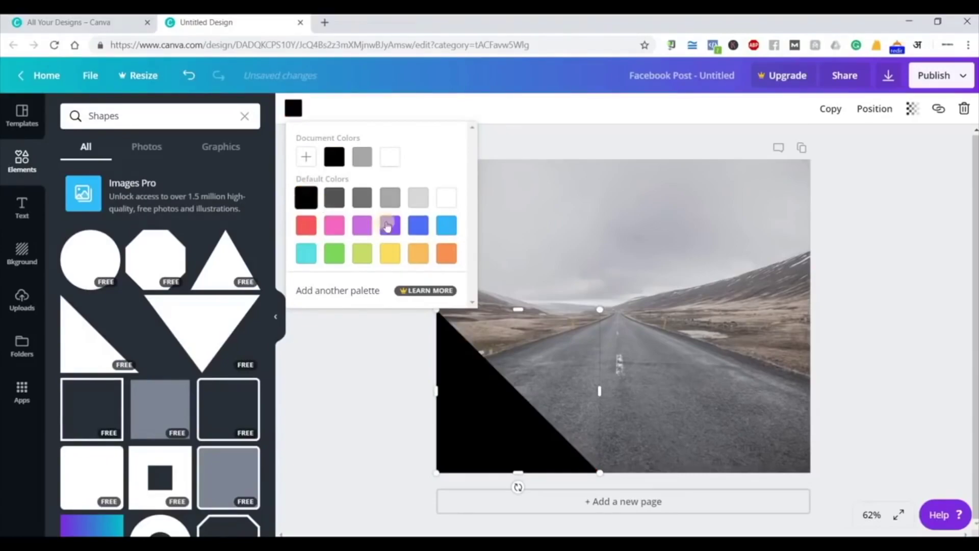
{"action": "left_click", "coordinate": [390, 198]}
{"action": "left_click", "coordinate": [362, 198]}
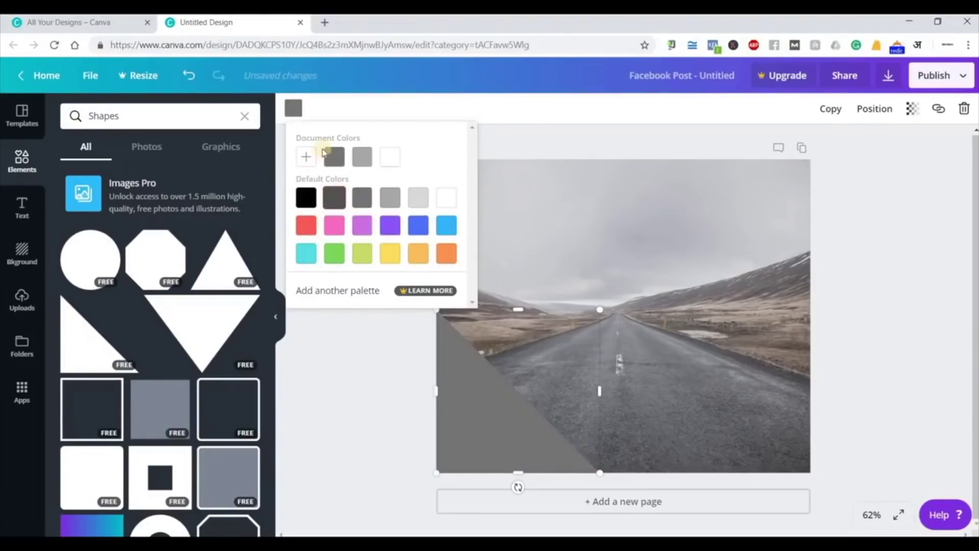
{"action": "left_click", "coordinate": [391, 256]}
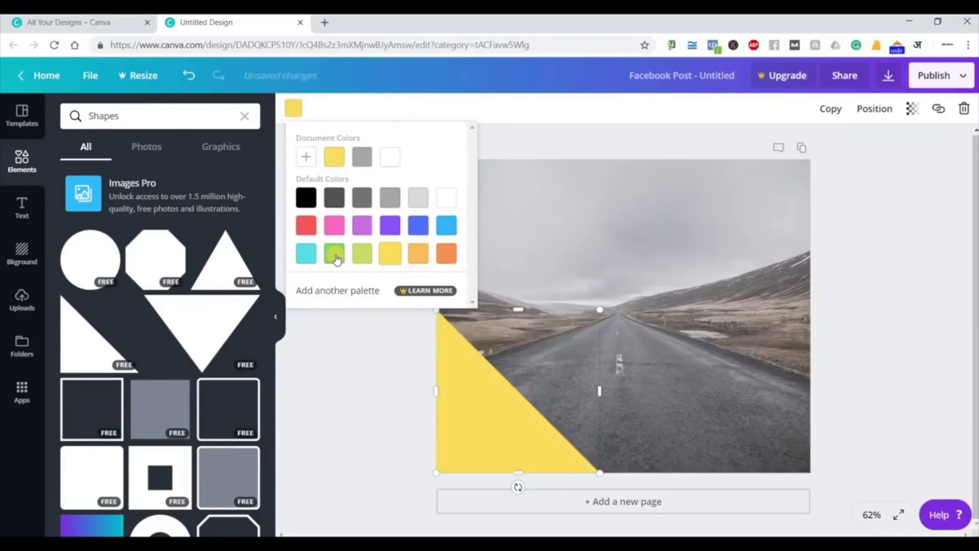
{"action": "left_click", "coordinate": [336, 258]}
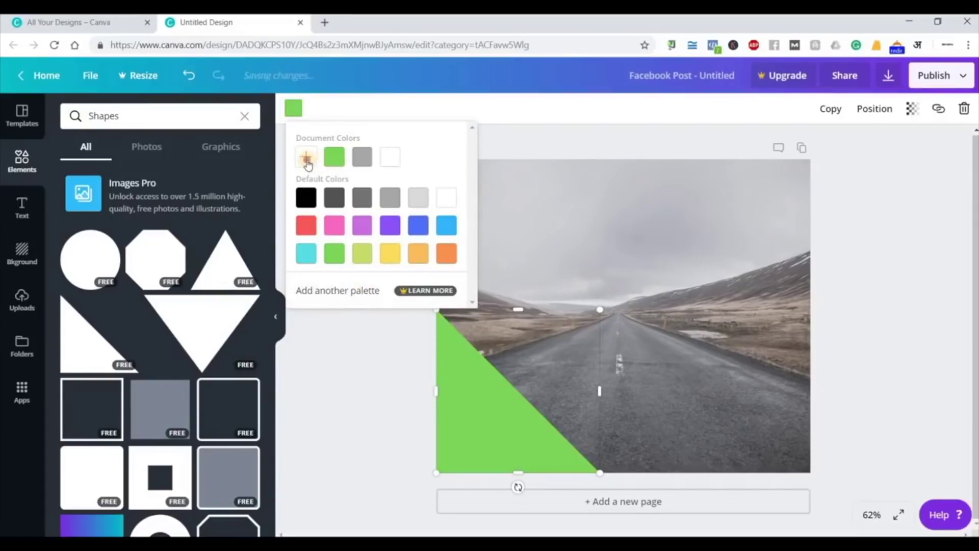
Try the custom muted green #6e8f60 on the corner triangle
{"action": "left_click", "coordinate": [306, 159]}
{"action": "left_click", "coordinate": [387, 188]}
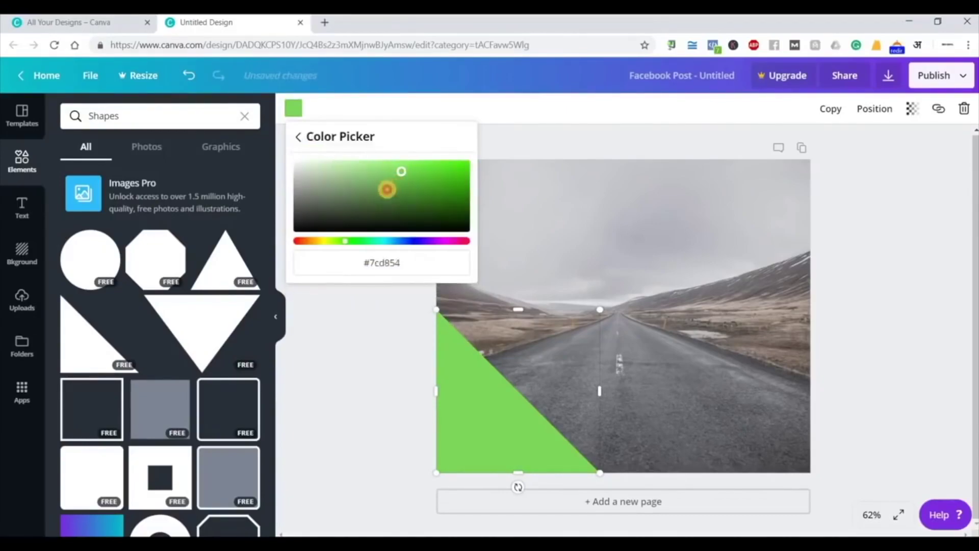
{"action": "left_click_drag", "start_coordinate": [381, 184], "coordinate": [352, 192]}
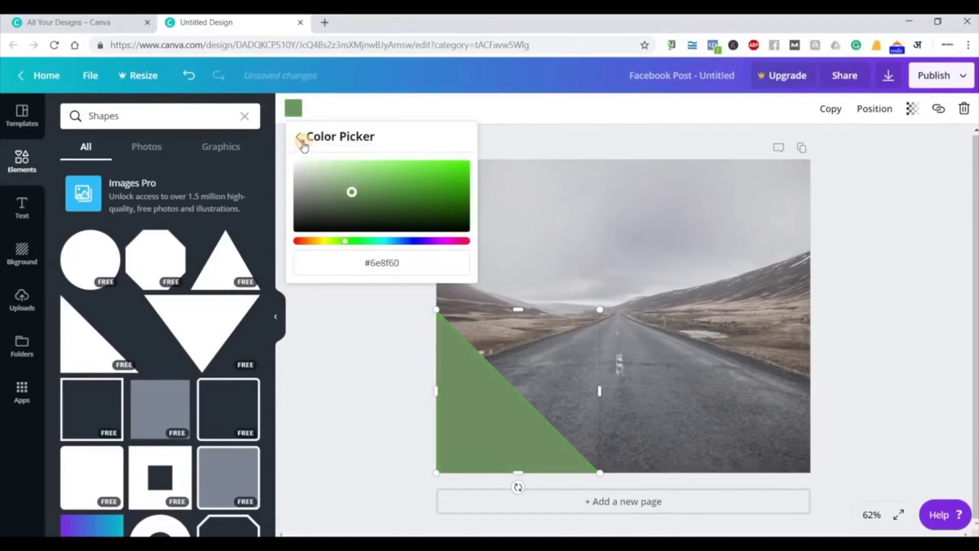
{"action": "left_click", "coordinate": [299, 137]}
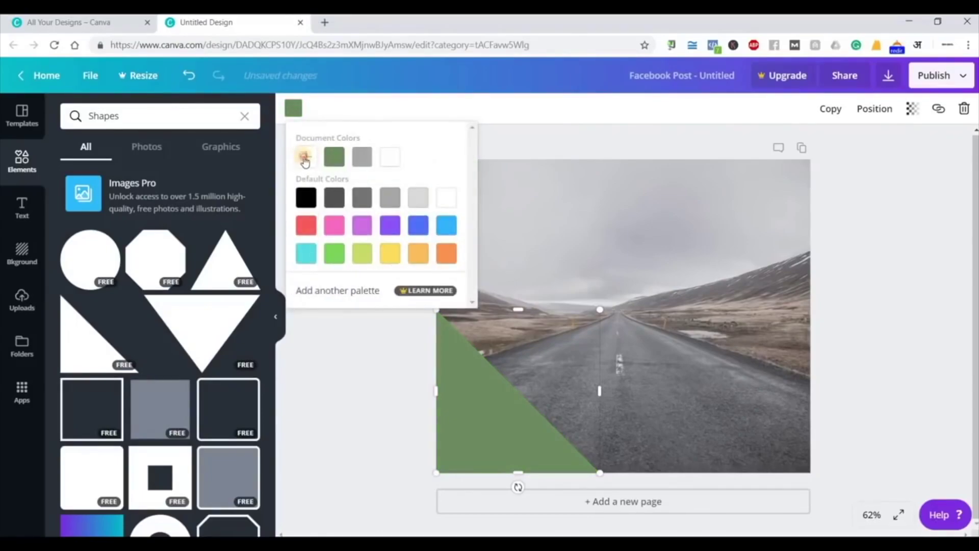
Recolor the corner triangle with the custom red #cb5646
{"action": "left_click", "coordinate": [305, 160]}
{"action": "mouse_move", "coordinate": [344, 177]}
{"action": "left_mouse_down"}
{"action": "mouse_move", "coordinate": [343, 191]}
{"action": "mouse_move", "coordinate": [361, 190]}
{"action": "mouse_move", "coordinate": [369, 205]}
{"action": "mouse_move", "coordinate": [396, 179]}
{"action": "mouse_move", "coordinate": [360, 174]}
{"action": "left_mouse_up"}
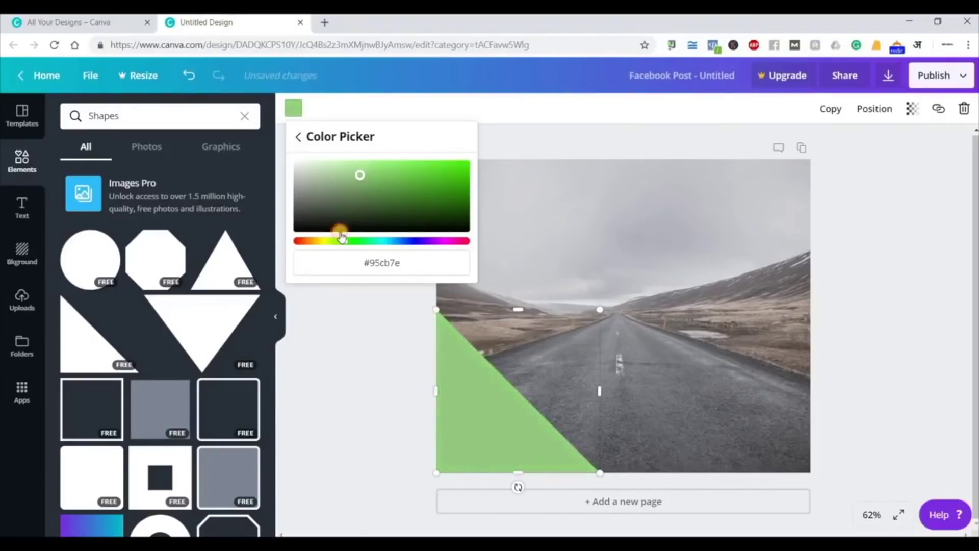
{"action": "left_click_drag", "start_coordinate": [327, 246], "coordinate": [300, 247]}
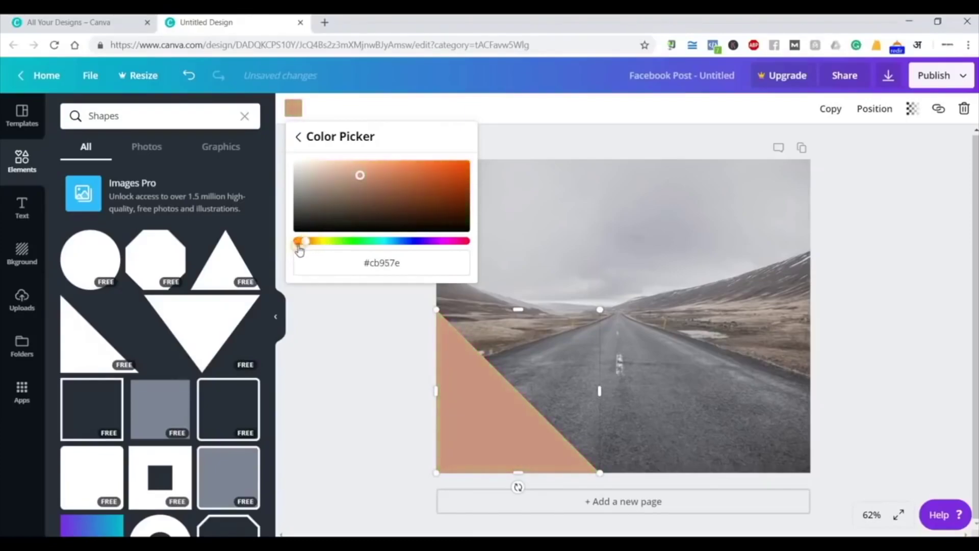
{"action": "left_click_drag", "start_coordinate": [366, 176], "coordinate": [410, 174]}
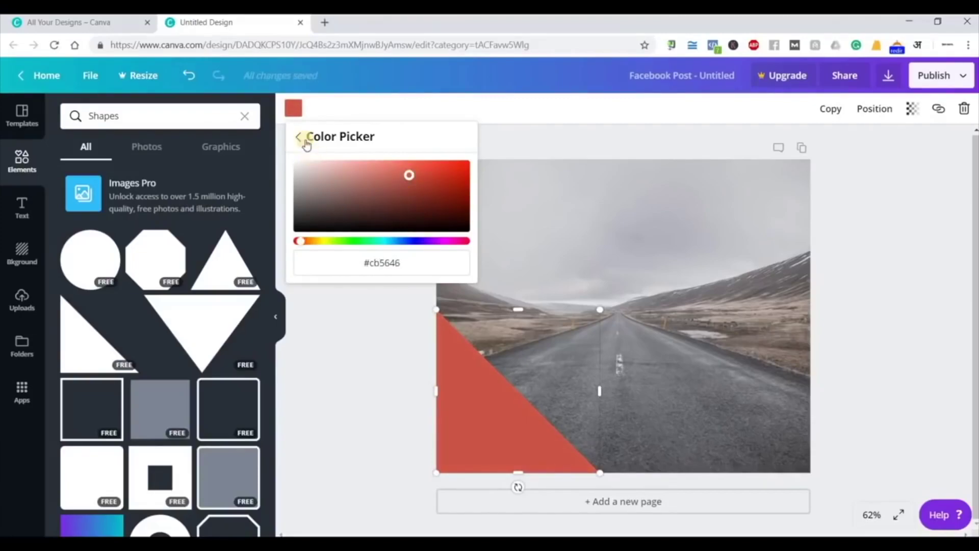
{"action": "left_click", "coordinate": [300, 137]}
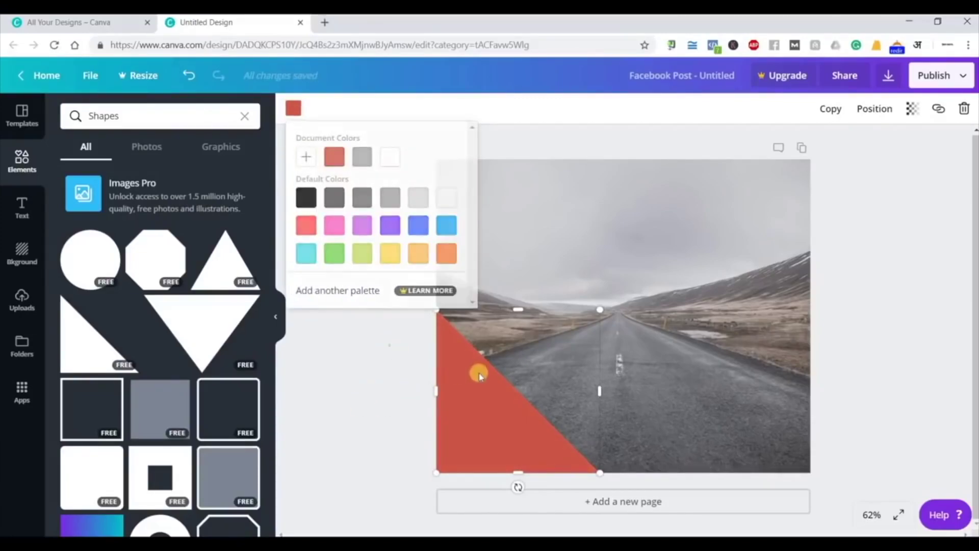
Enlarge the red corner triangle proportionally to about 484 by 483
{"action": "left_click", "coordinate": [467, 398]}
{"action": "left_click", "coordinate": [540, 390]}
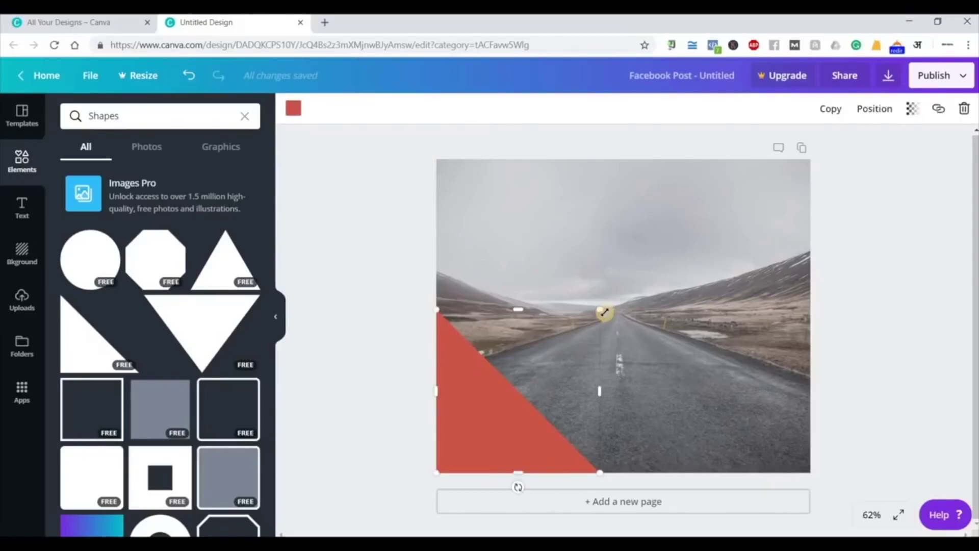
{"action": "left_click_drag", "start_coordinate": [626, 290], "coordinate": [649, 268]}
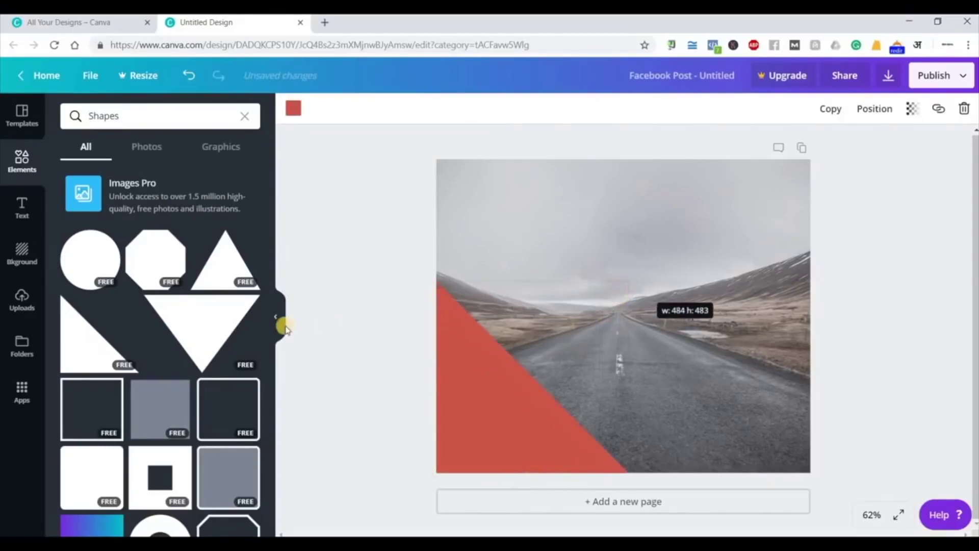
{"action": "left_click", "coordinate": [462, 337]}
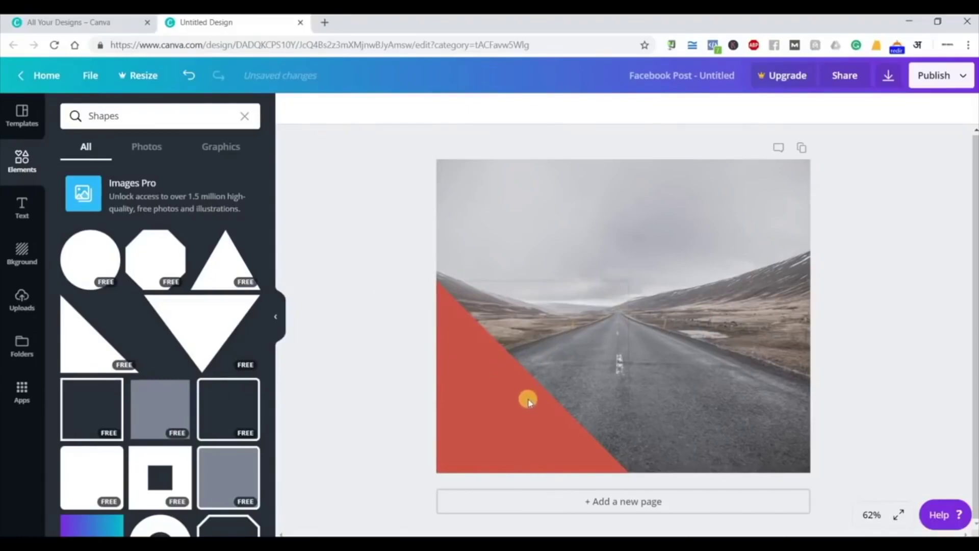
Turn the red triangle upside down and fit it into the page's upper-right corner
{"action": "left_click", "coordinate": [510, 444]}
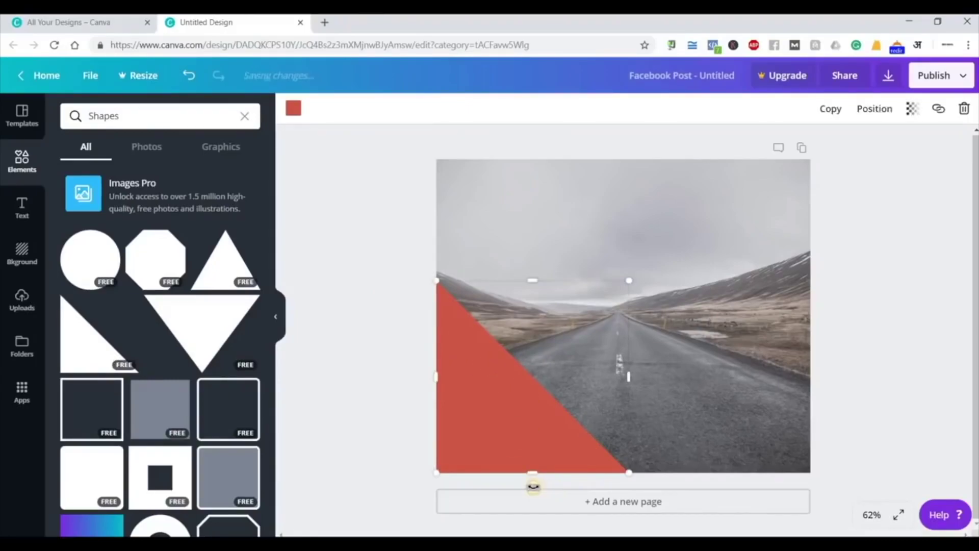
{"action": "left_click_drag", "start_coordinate": [534, 486], "coordinate": [838, 206]}
{"action": "left_click", "coordinate": [840, 209]}
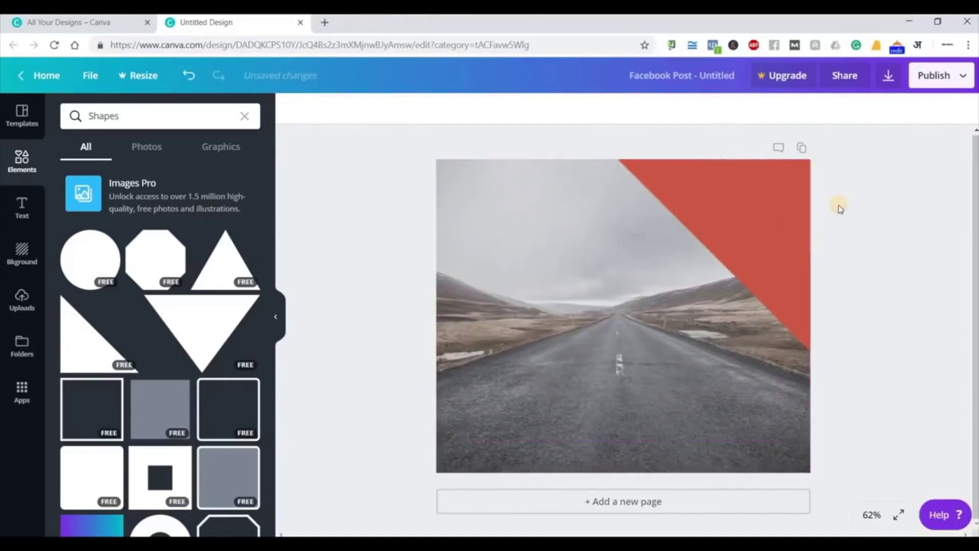
Rotate the red triangle to 90° and fit it exactly into the page's upper-left corner
{"action": "left_click", "coordinate": [633, 179]}
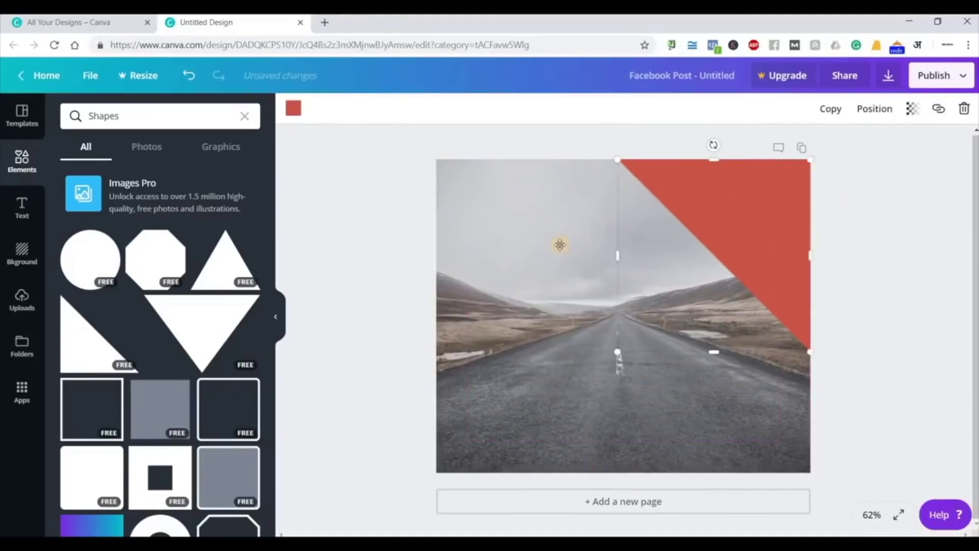
{"action": "left_click_drag", "start_coordinate": [739, 214], "coordinate": [574, 275]}
{"action": "left_click_drag", "start_coordinate": [549, 205], "coordinate": [401, 329]}
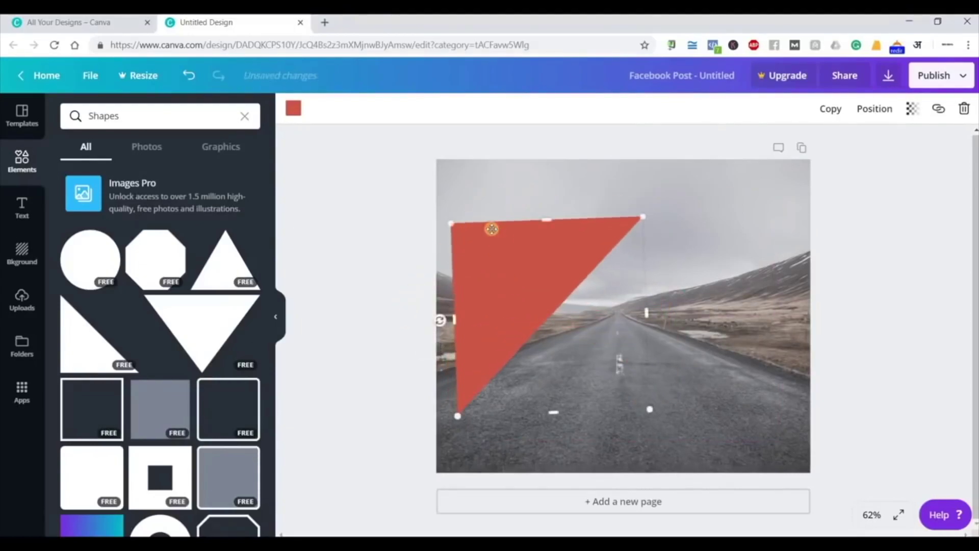
{"action": "left_click_drag", "start_coordinate": [491, 225], "coordinate": [555, 256]}
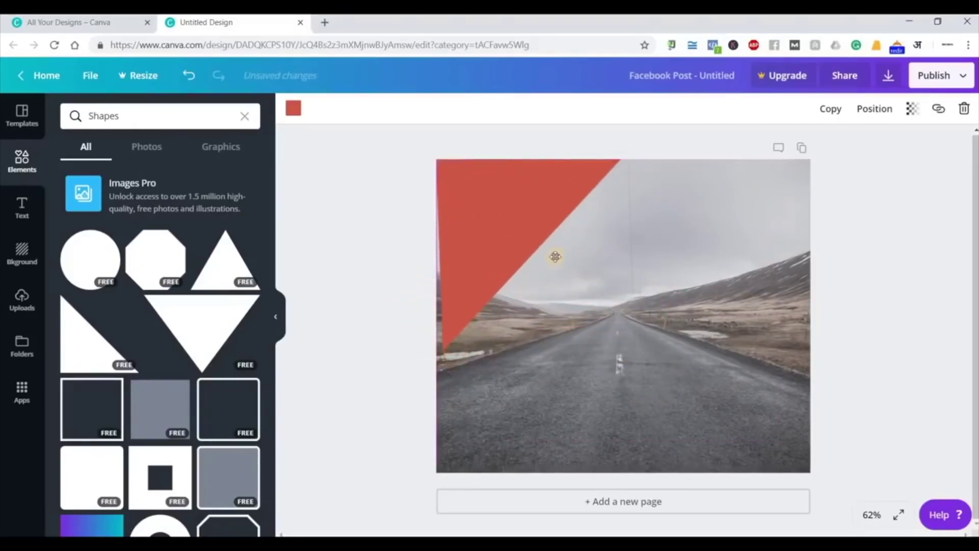
{"action": "left_click", "coordinate": [493, 256]}
{"action": "left_click_drag", "start_coordinate": [430, 258], "coordinate": [433, 258]}
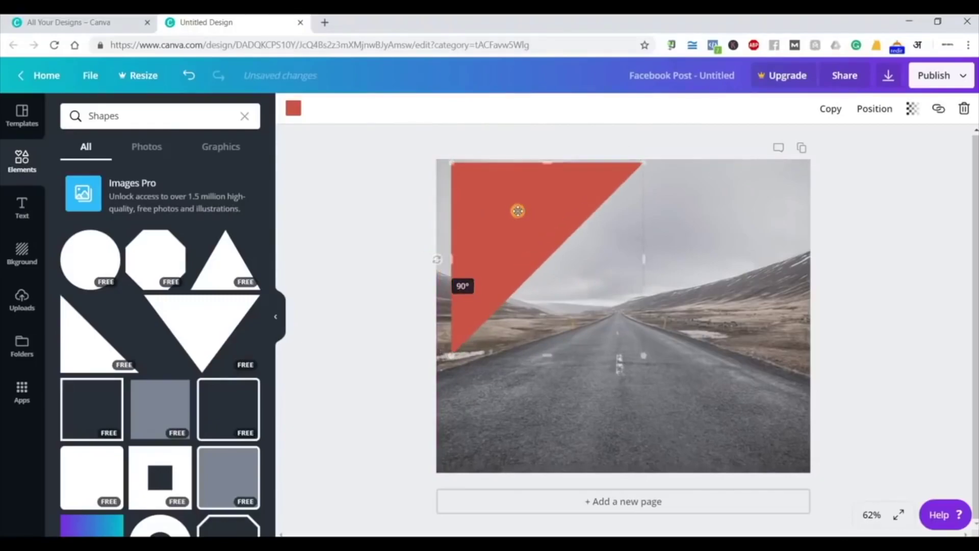
{"action": "left_click_drag", "start_coordinate": [518, 209], "coordinate": [506, 204]}
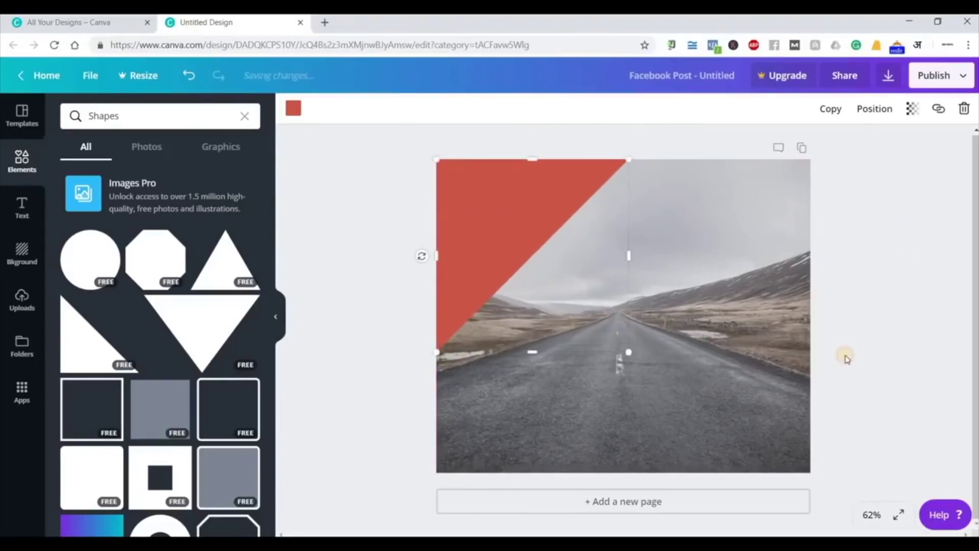
{"action": "left_click", "coordinate": [845, 356]}
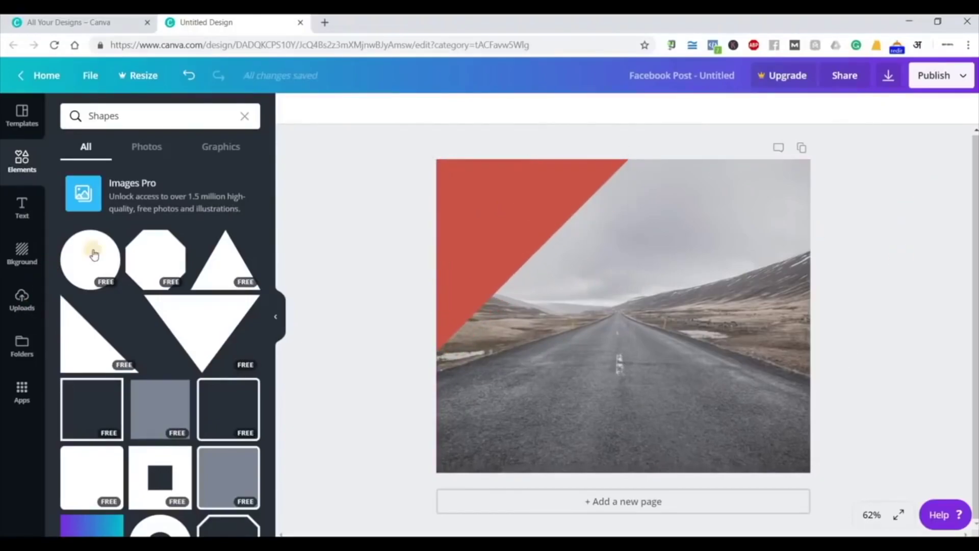
Browse the ready-made text combinations and place the free Happy Birthday one over the red triangle
{"action": "left_click", "coordinate": [32, 210]}
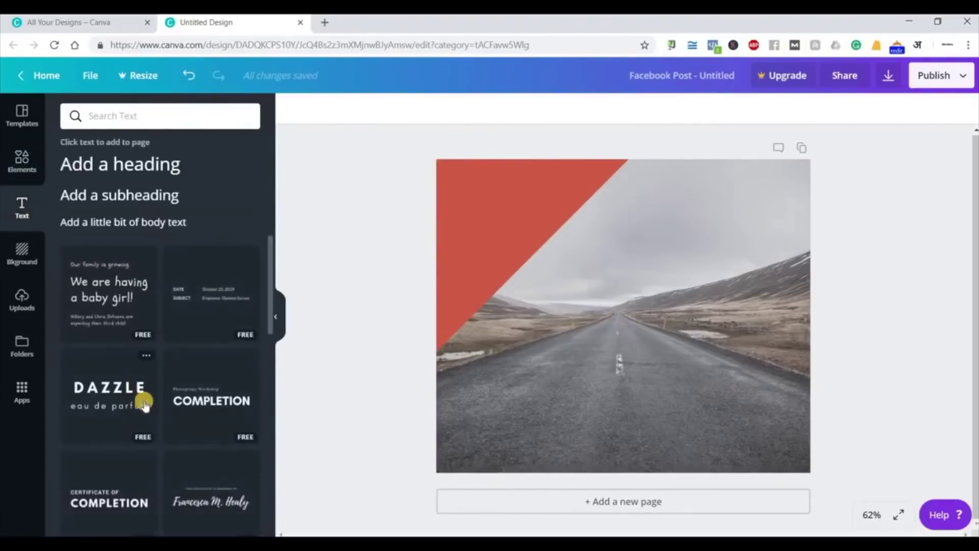
{"action": "scroll", "coordinate": [145, 404], "scroll_direction": "down", "scroll_amount": 2}
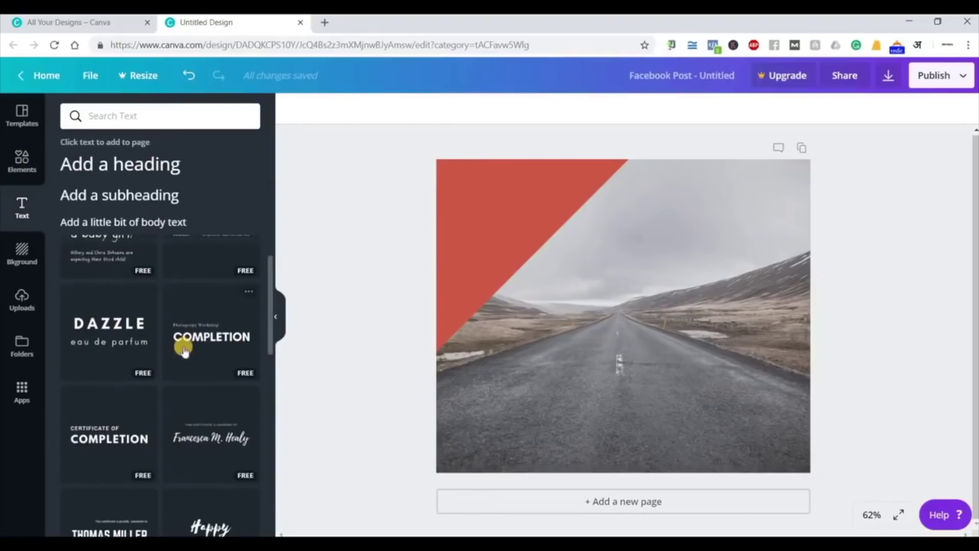
{"action": "scroll", "coordinate": [186, 306], "scroll_direction": "up", "scroll_amount": 2}
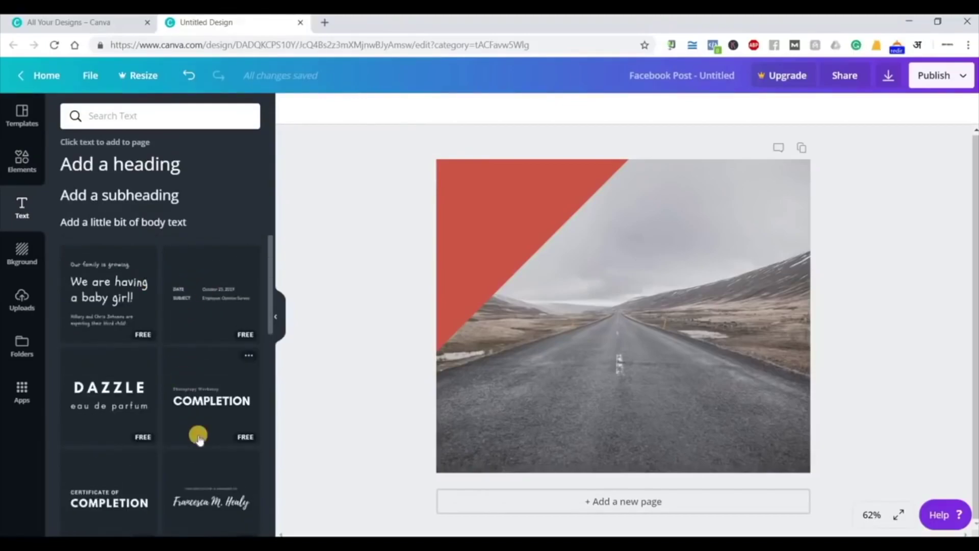
{"action": "scroll", "coordinate": [199, 439], "scroll_direction": "down", "scroll_amount": 8}
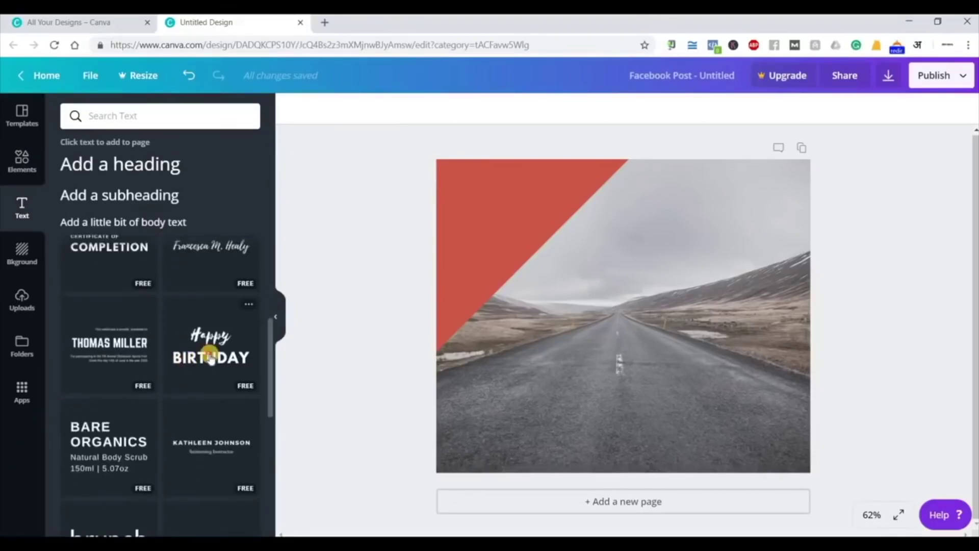
{"action": "left_click", "coordinate": [211, 357]}
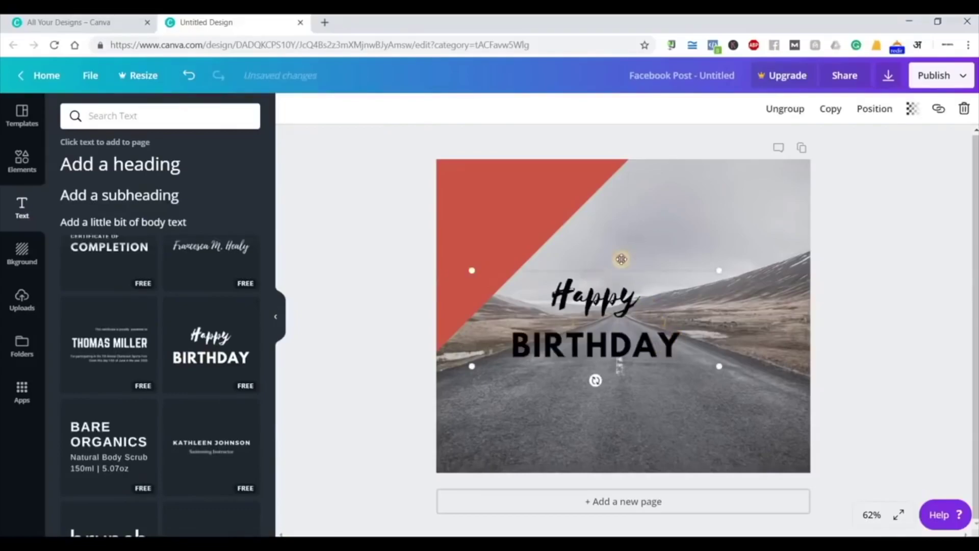
{"action": "left_click_drag", "start_coordinate": [621, 259], "coordinate": [524, 229]}
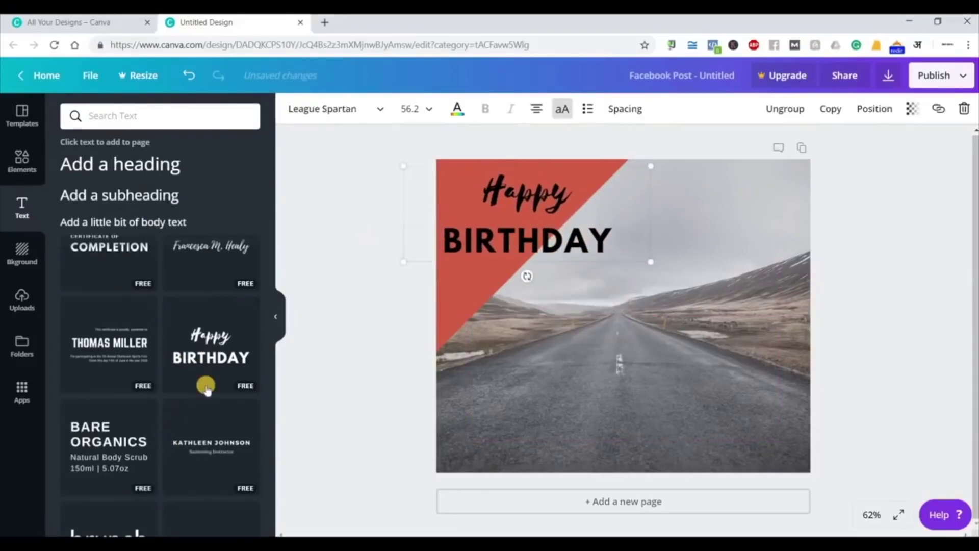
Undo adding the Happy Birthday text so that only the triangle and road photo remain
{"action": "scroll", "coordinate": [208, 390], "scroll_direction": "down", "scroll_amount": 5}
{"action": "scroll", "coordinate": [206, 387], "scroll_direction": "down", "scroll_amount": 5}
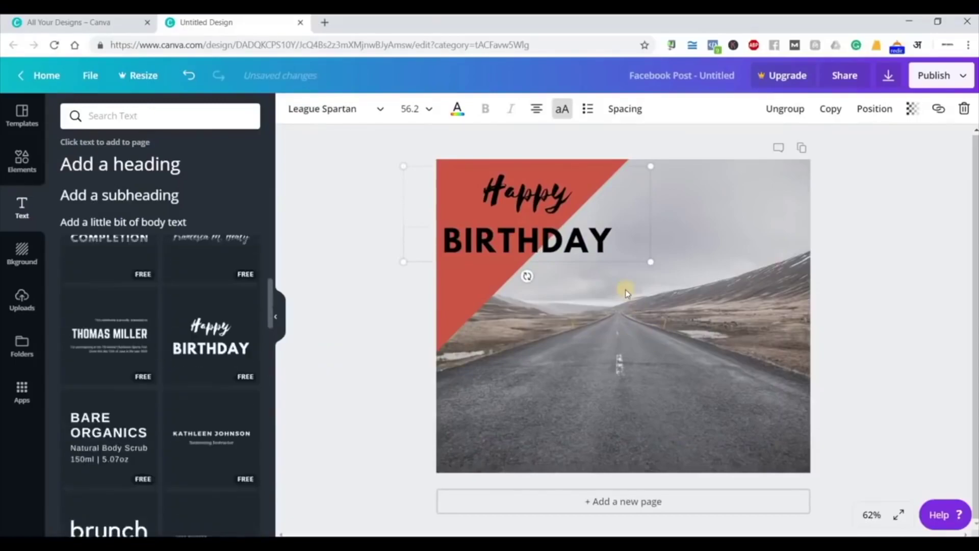
{"action": "key", "text": "ctrl+z"}
{"action": "key", "text": "ctrl+z"}
{"action": "key", "text": "ctrl+z"}
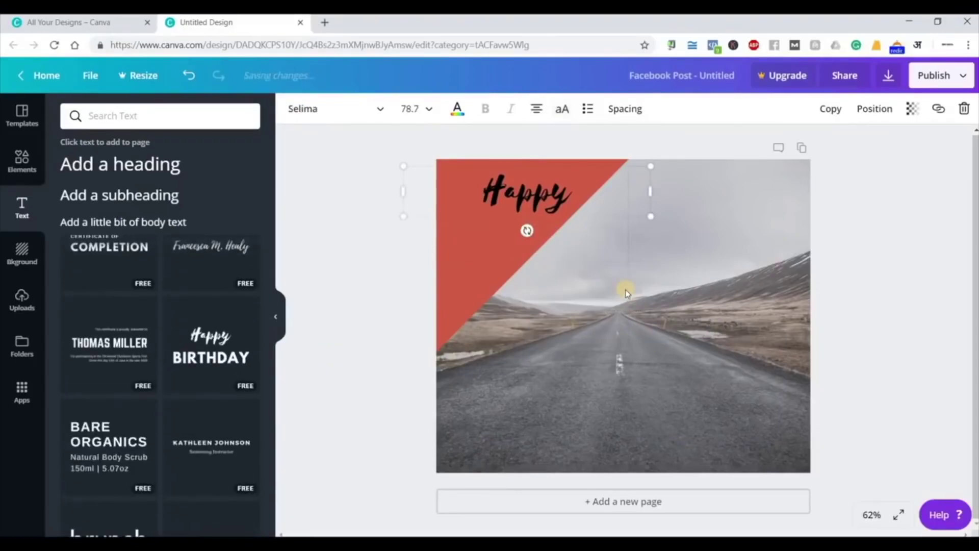
{"action": "key", "text": "ctrl+z"}
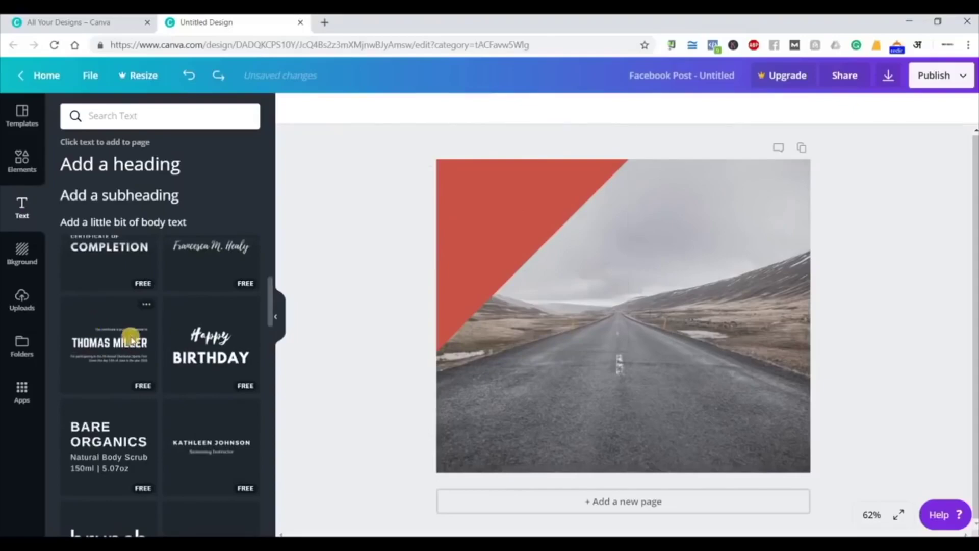
Add a 24 pt text placeholder to the page and place it in the upper part of the red triangle
{"action": "scroll", "coordinate": [131, 339], "scroll_direction": "up", "scroll_amount": 5}
{"action": "left_click", "coordinate": [121, 176]}
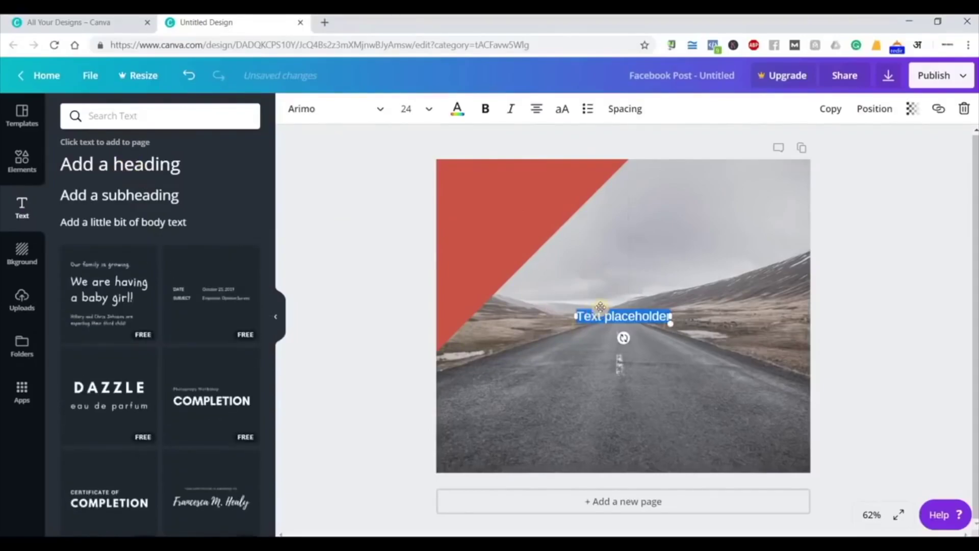
{"action": "left_click_drag", "start_coordinate": [603, 305], "coordinate": [505, 171]}
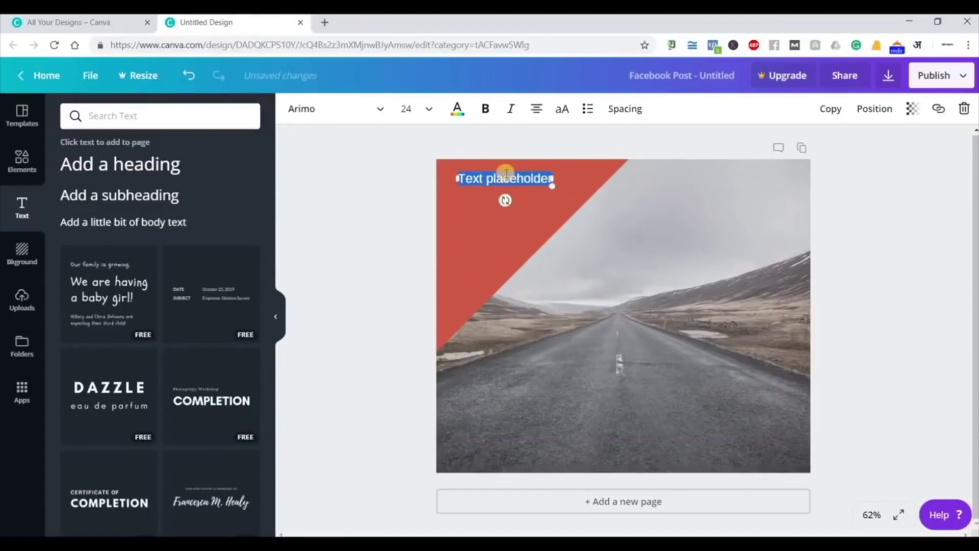
Replace the placeholder wording with "A journey to your Digital Marketing Career"
{"action": "key", "text": "BackSpace"}
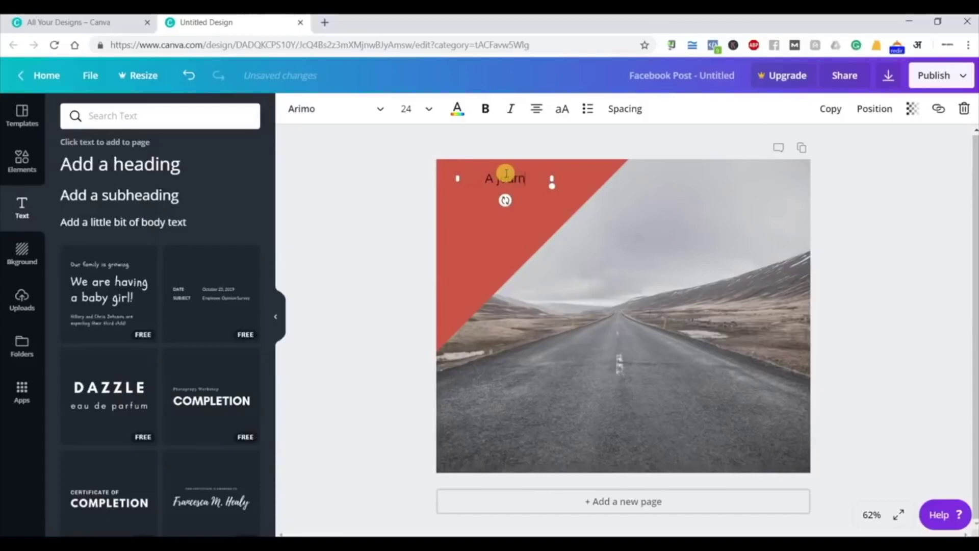
{"action": "type", "text": "A journey to yoru"}
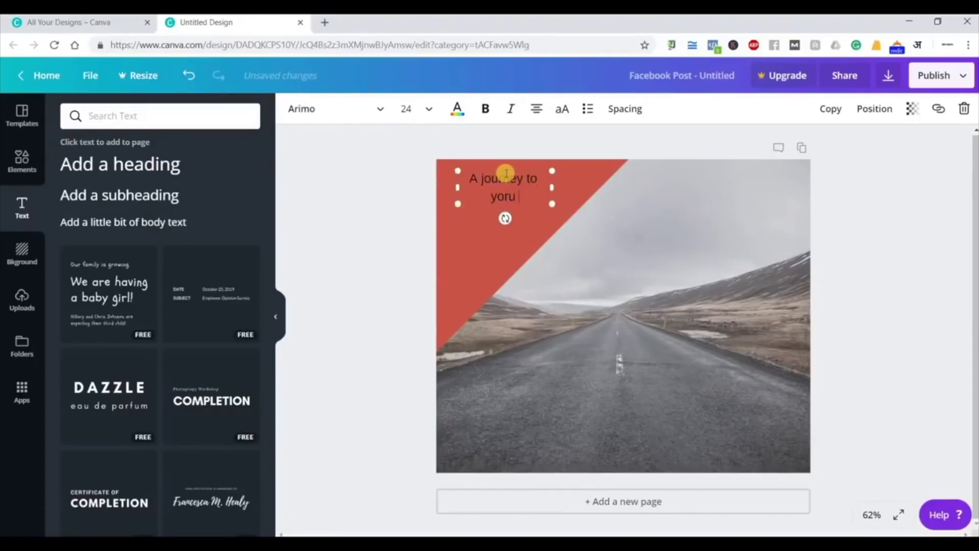
{"action": "key", "text": "BackSpace"}
{"action": "key", "text": "BackSpace"}
{"action": "key", "text": "BackSpace"}
{"action": "type", "text": "ur Digital Marketi"}
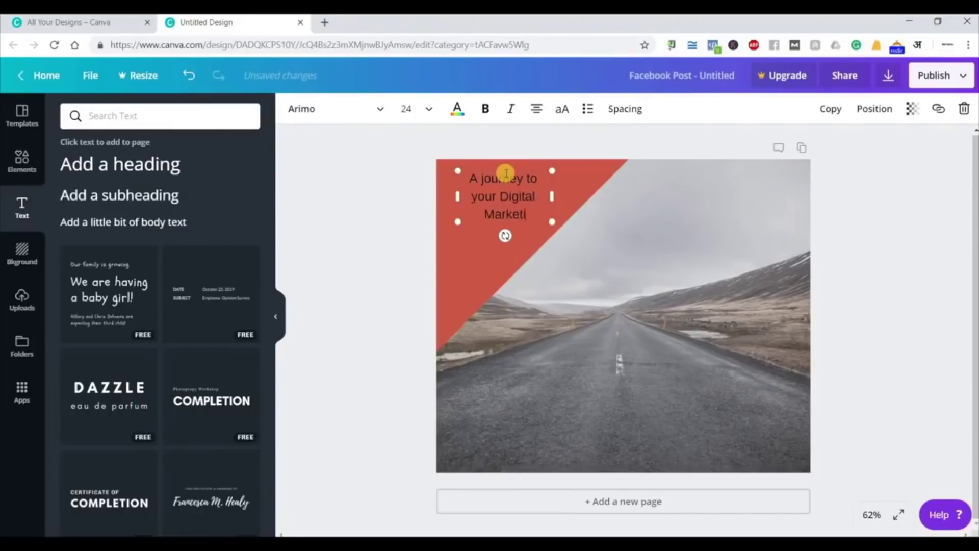
{"action": "type", "text": "ng Career"}
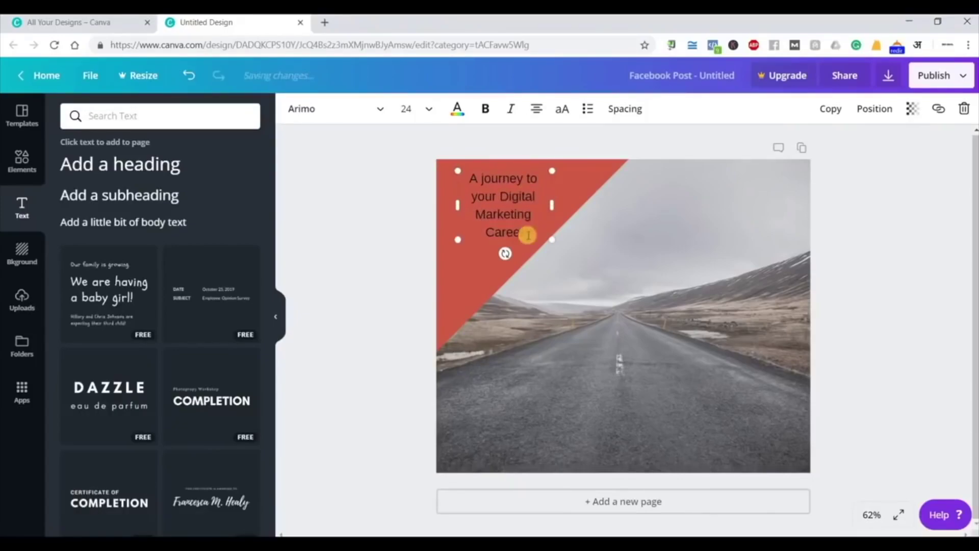
Widen the text box on both sides to about 385 so the sentence fits on two lines
{"action": "left_click_drag", "start_coordinate": [573, 207], "coordinate": [591, 204]}
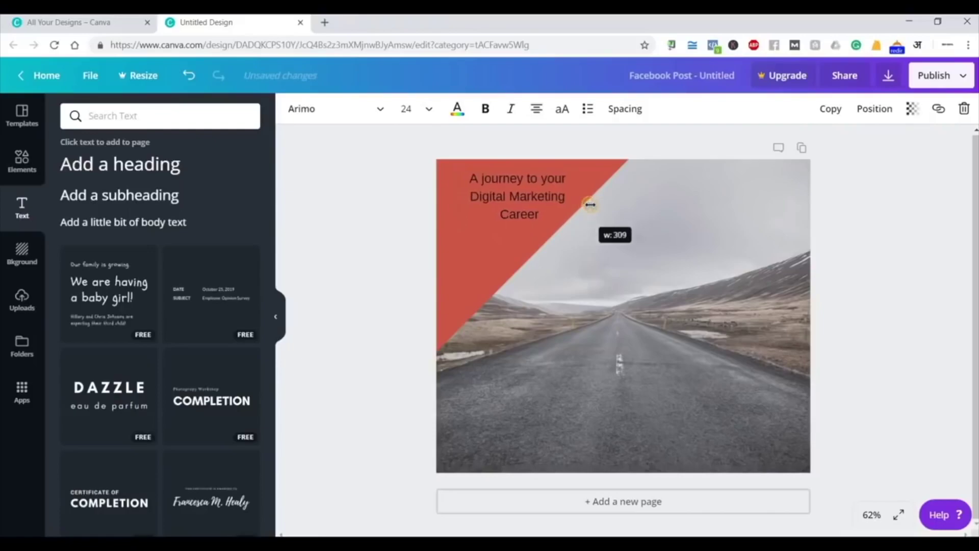
{"action": "left_click_drag", "start_coordinate": [441, 197], "coordinate": [439, 195]}
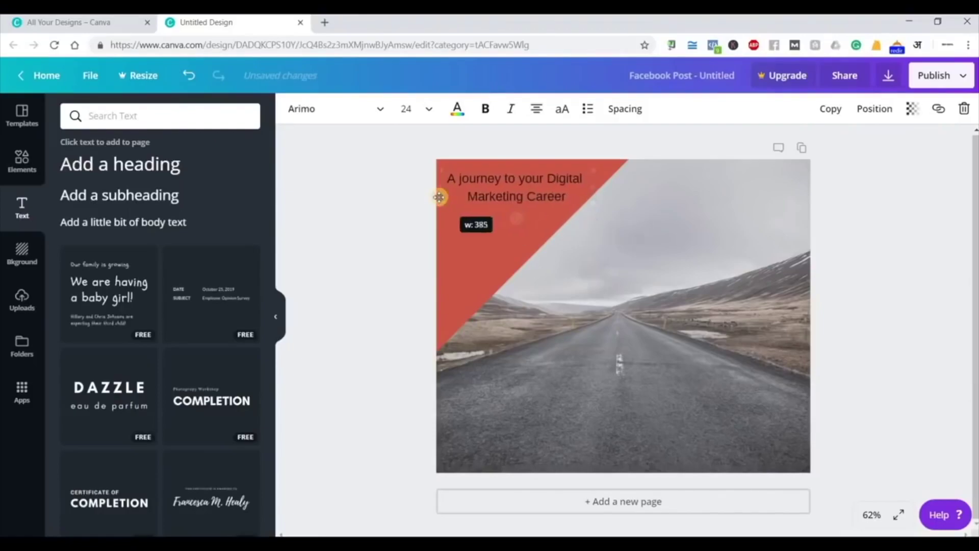
{"action": "left_click", "coordinate": [439, 331]}
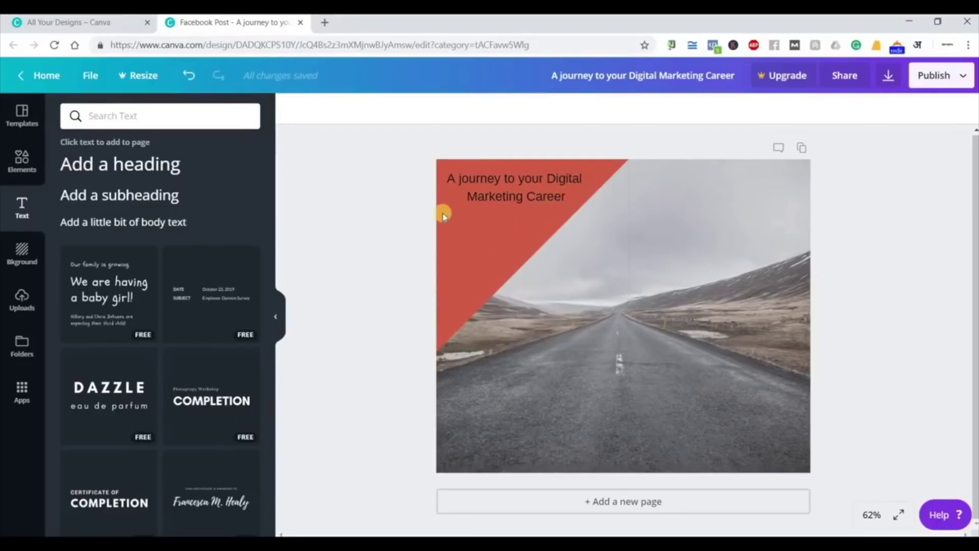
Left-align the sentence and shift its text box slightly inward from the triangle's left edge
{"action": "left_click", "coordinate": [478, 198]}
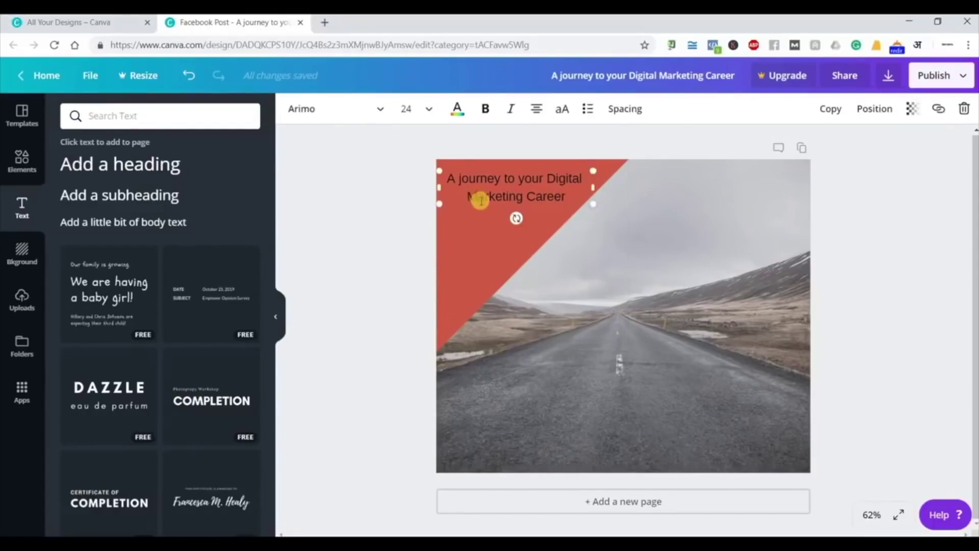
{"action": "left_click", "coordinate": [540, 118]}
{"action": "left_click", "coordinate": [541, 139]}
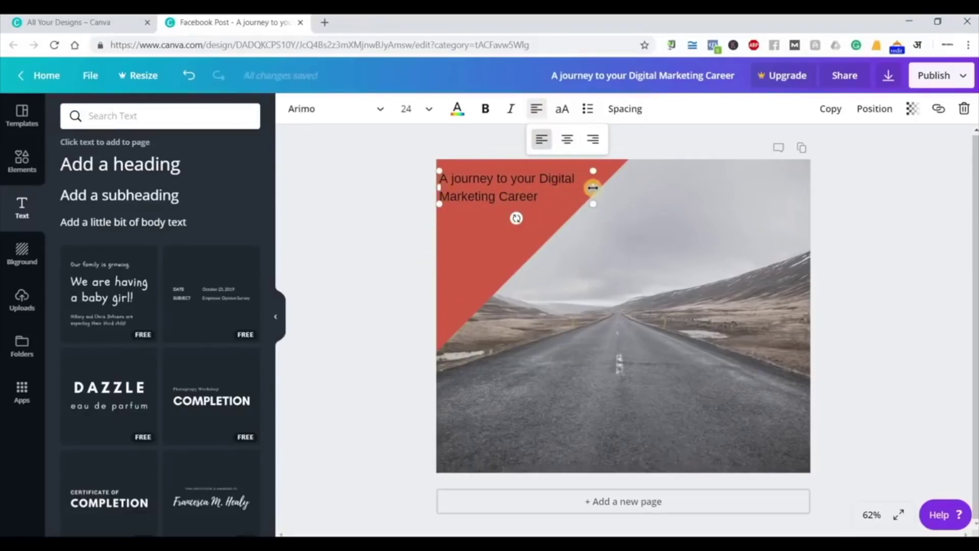
{"action": "left_click_drag", "start_coordinate": [602, 188], "coordinate": [589, 168]}
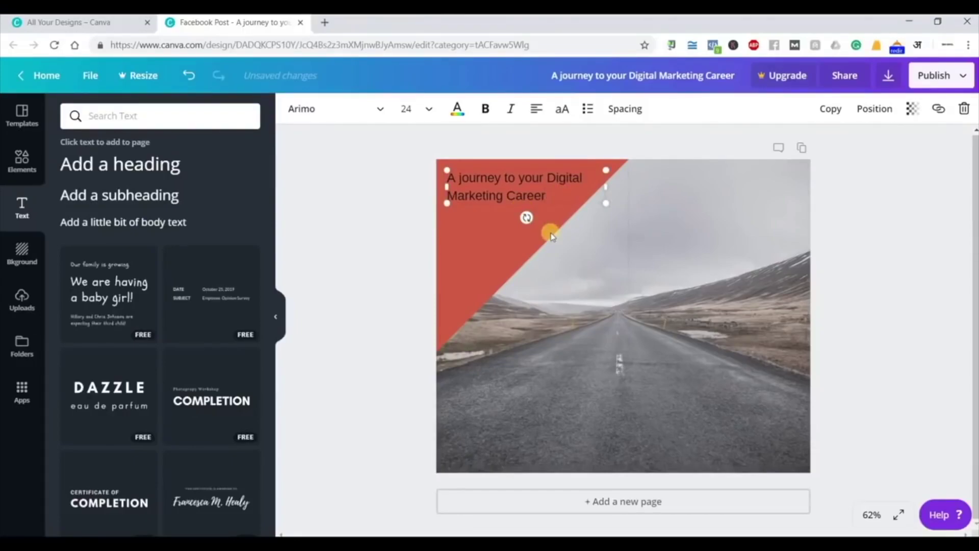
End the sentence with a period and add "Here we can help you to learn" below a blank line
{"action": "key", "text": "Return"}
{"action": "key", "text": "Return"}
{"action": "type", "text": "we can h"}
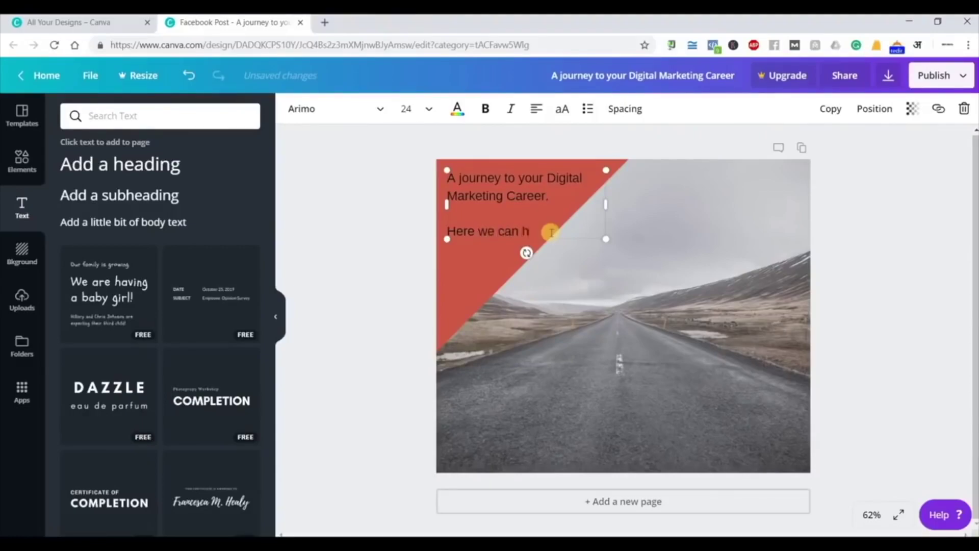
{"action": "type", "text": "elp yo"}
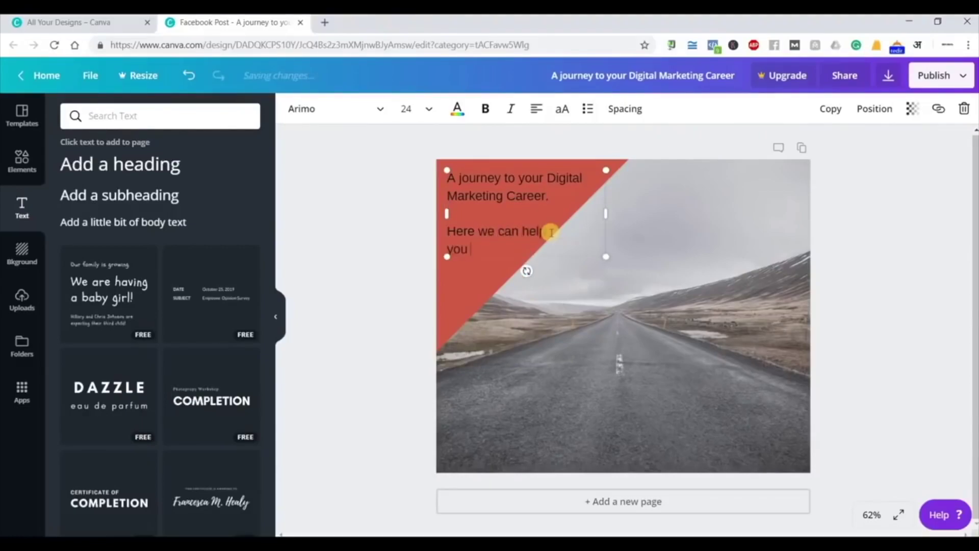
{"action": "type", "text": "u to learn"}
{"action": "key", "text": "Return"}
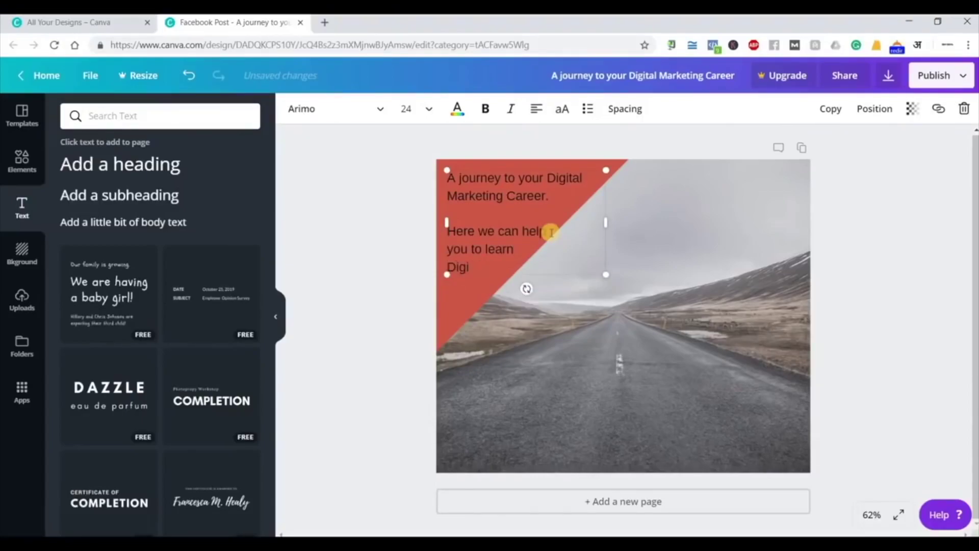
{"action": "type", "text": "Digital"}
{"action": "key", "text": "Return"}
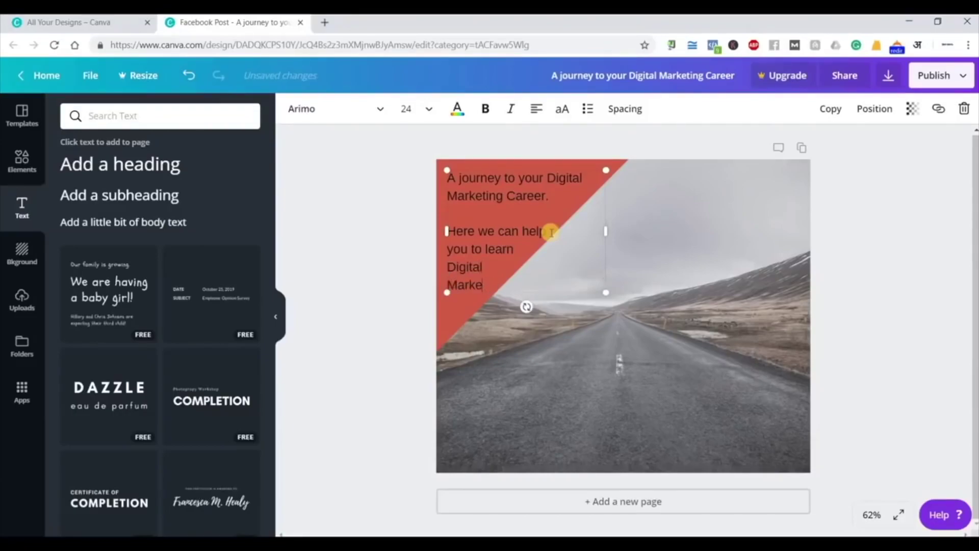
{"action": "key", "text": "BackSpace"}
{"action": "key", "text": "BackSpace"}
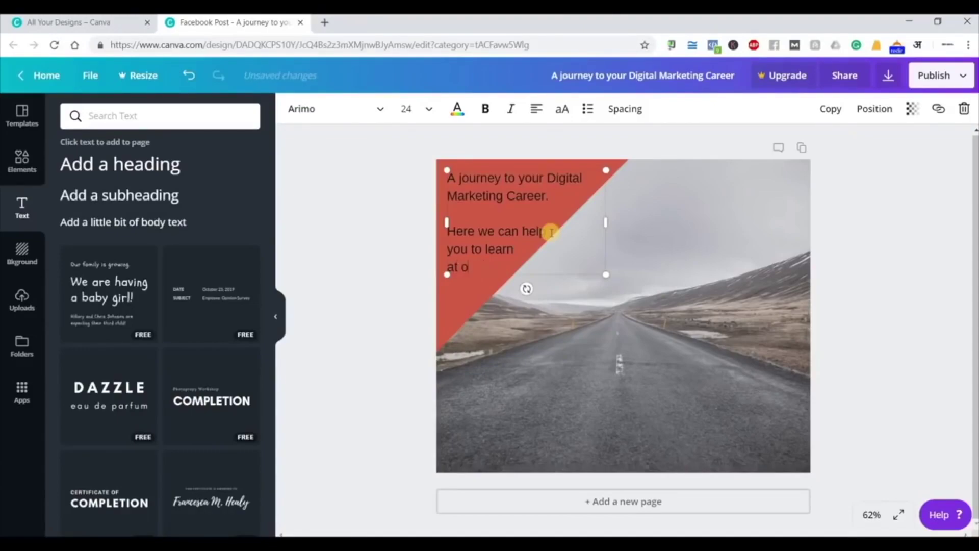
Complete the second paragraph with "at Roy" and "Digital" on separate lines
{"action": "key", "text": "Return"}
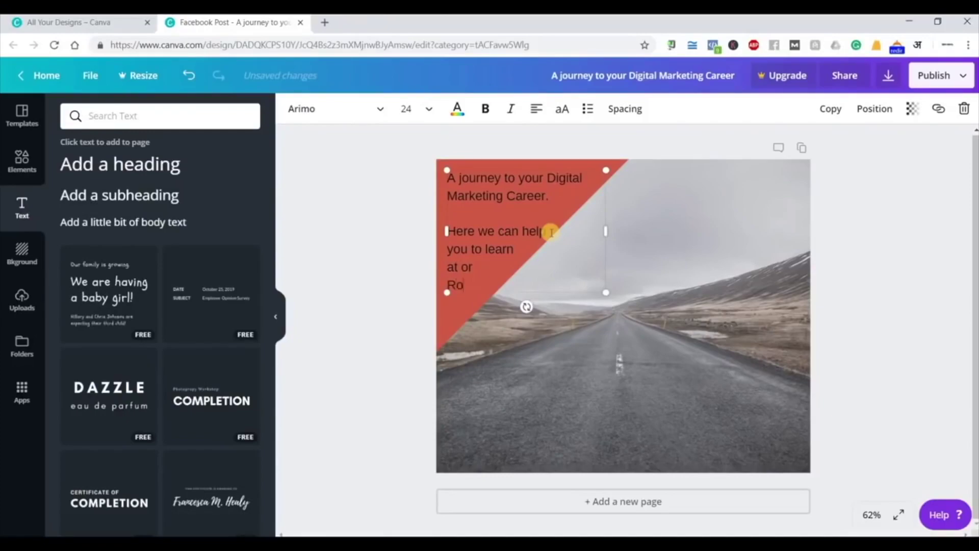
{"action": "key", "text": "BackSpace"}
{"action": "key", "text": "BackSpace"}
{"action": "key", "text": "BackSpace"}
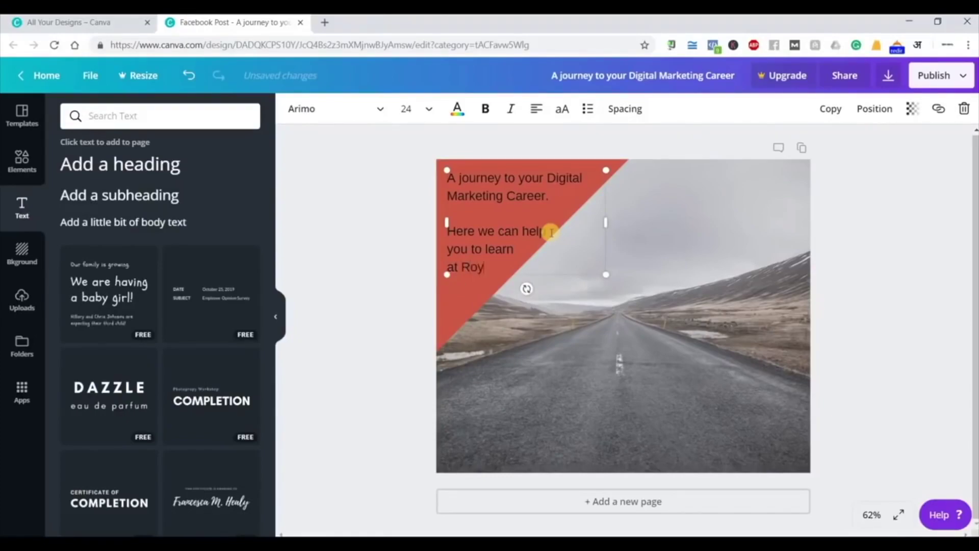
{"action": "key", "text": "Return"}
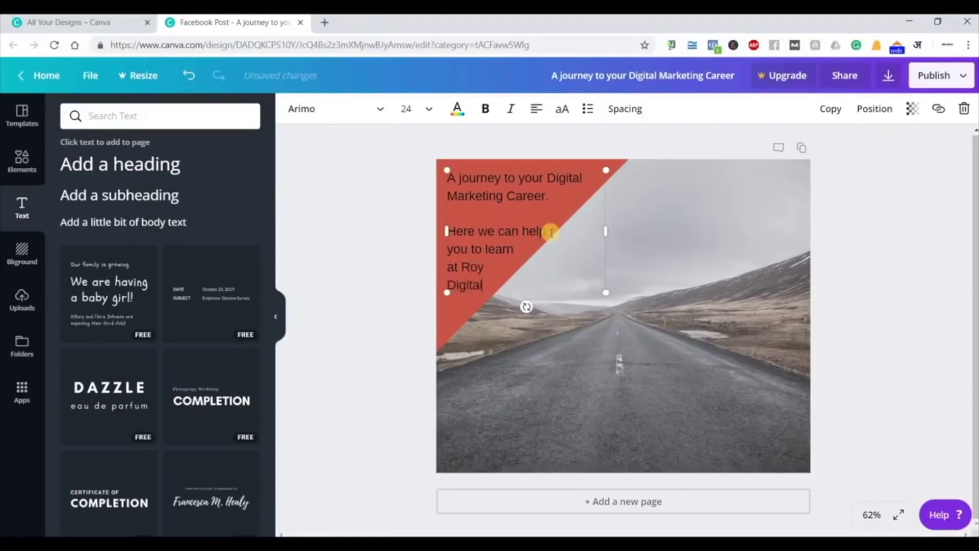
{"action": "left_click", "coordinate": [408, 204]}
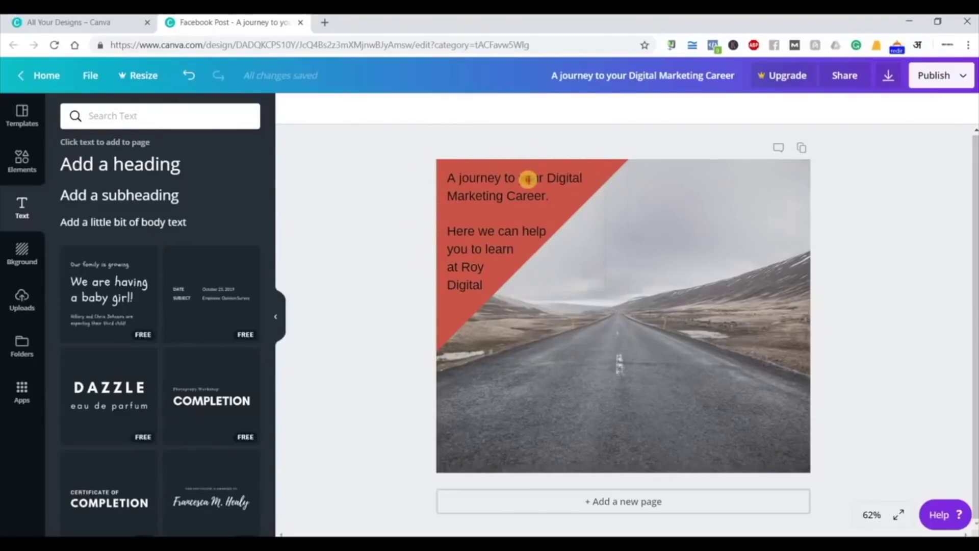
Change the color of the entire text block to white
{"action": "left_click", "coordinate": [566, 168]}
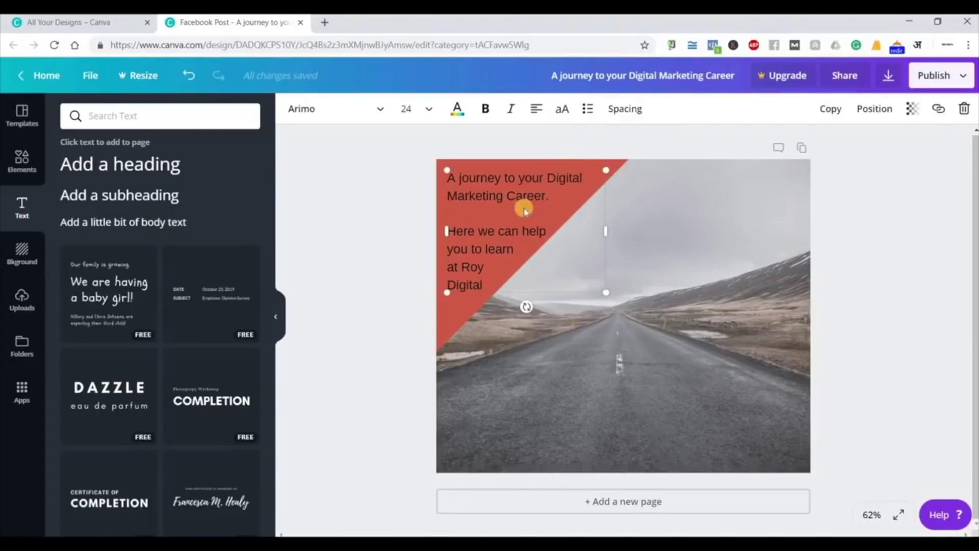
{"action": "key", "text": "ctrl+a"}
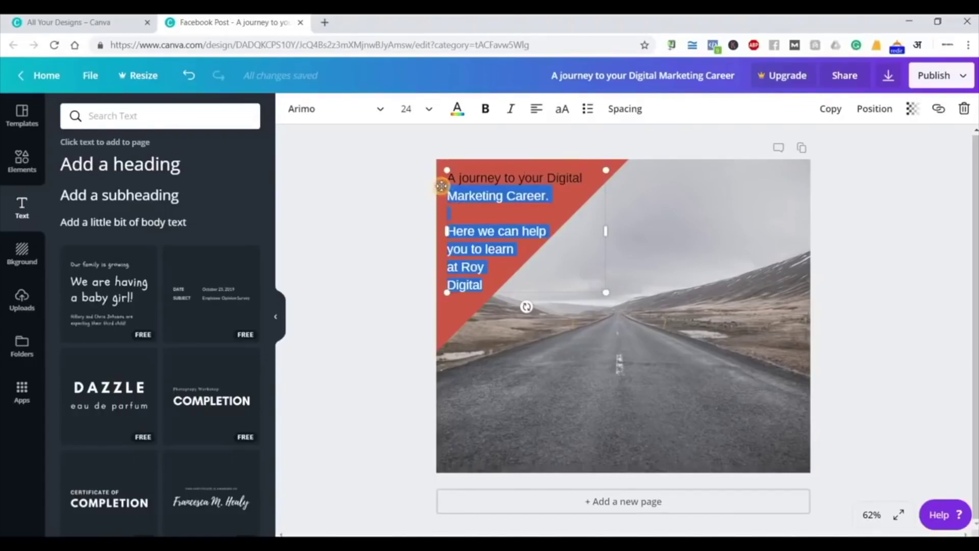
{"action": "left_click", "coordinate": [457, 110]}
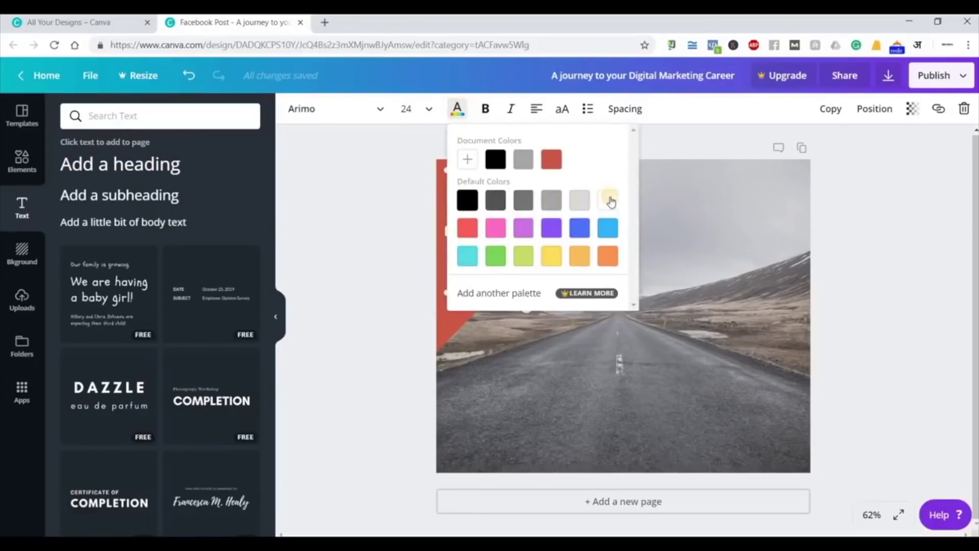
{"action": "left_click", "coordinate": [525, 303]}
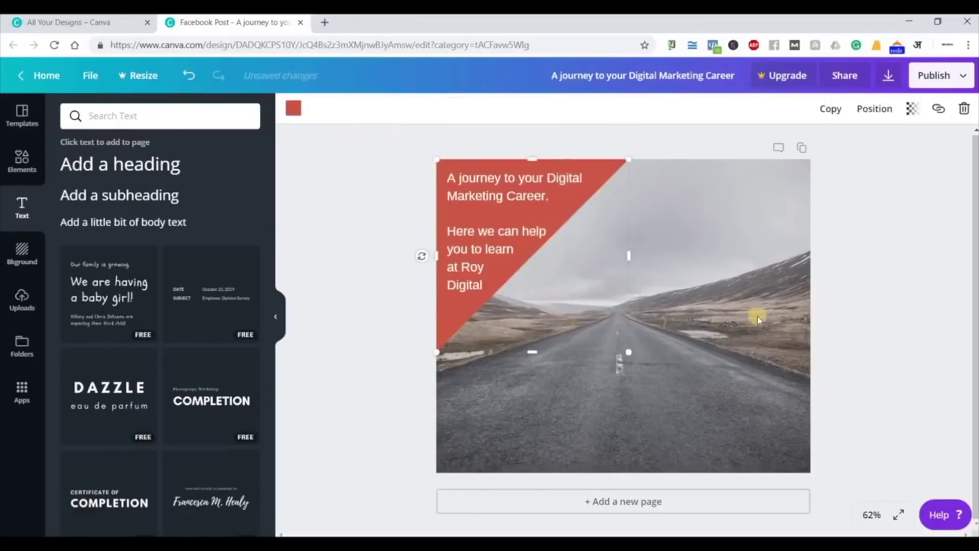
{"action": "left_click", "coordinate": [547, 283]}
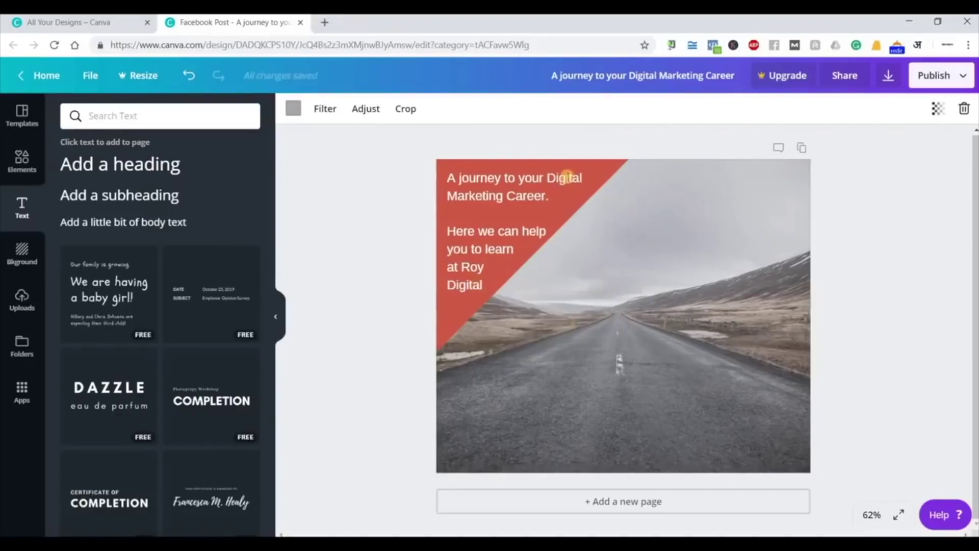
Move the text block slightly closer to the triangle's corner and join "Digital" to the "at Roy" line
{"action": "left_click", "coordinate": [567, 169]}
{"action": "left_click_drag", "start_coordinate": [566, 168], "coordinate": [561, 165]}
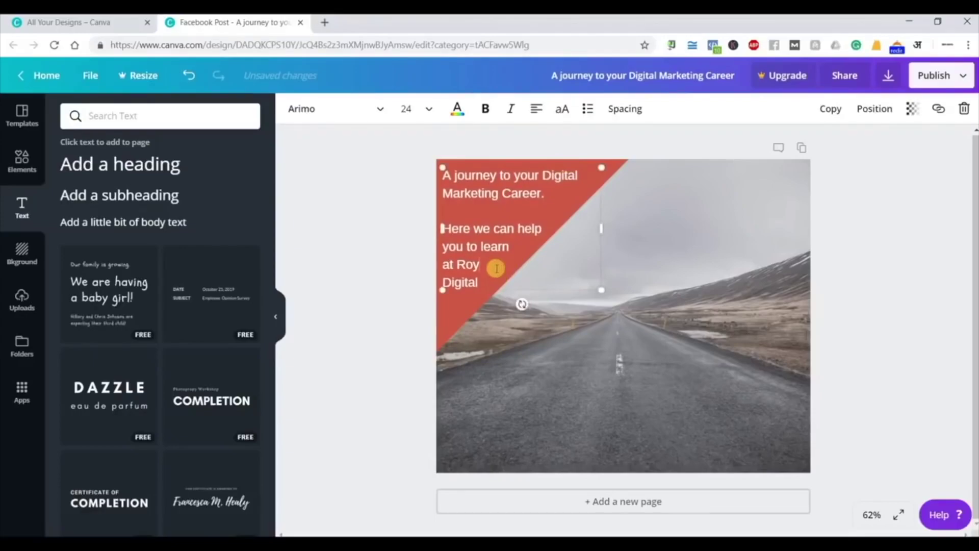
{"action": "key", "text": "Delete"}
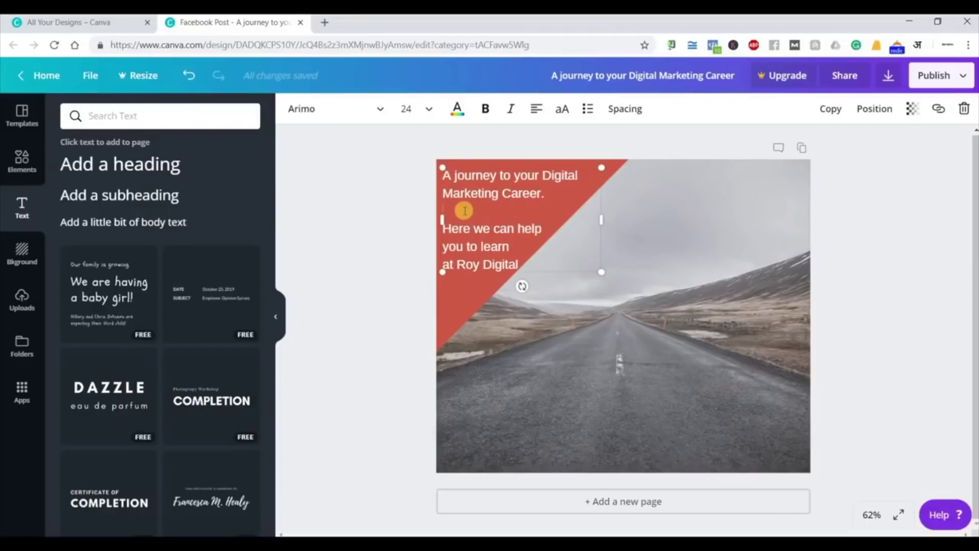
Delete the blank line between the paragraphs and move "at" up to the end of the "you to learn" line
{"action": "key", "text": "Delete"}
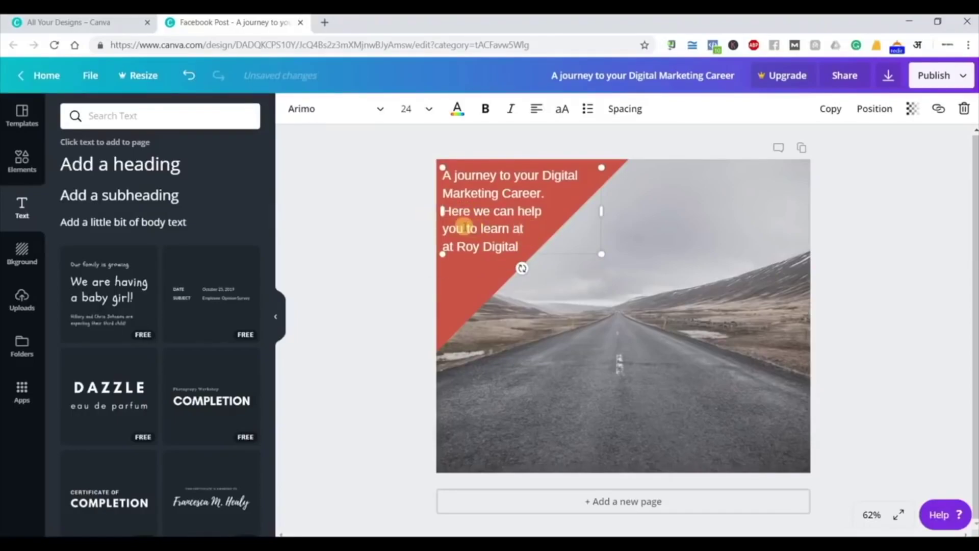
{"action": "left_click", "coordinate": [445, 246], "text": "shift"}
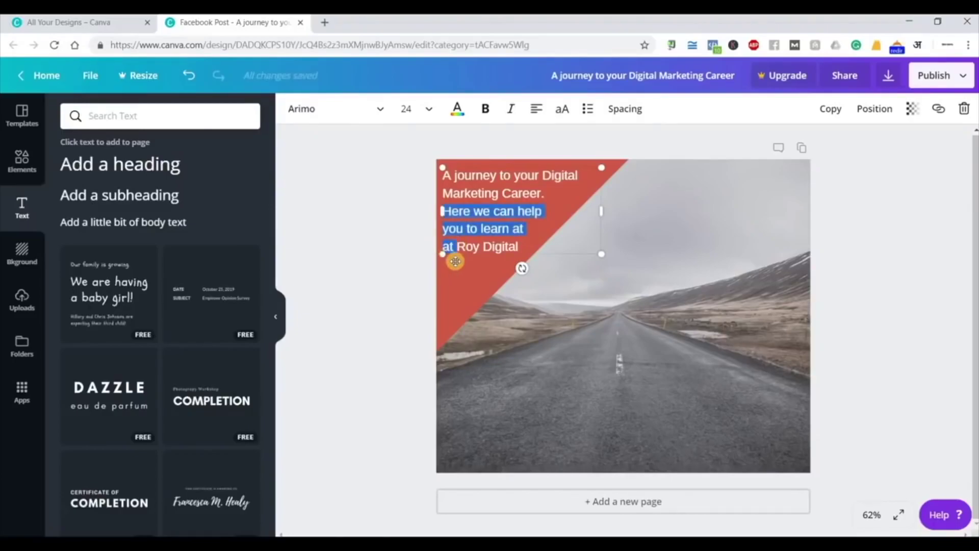
{"action": "left_click", "coordinate": [450, 246]}
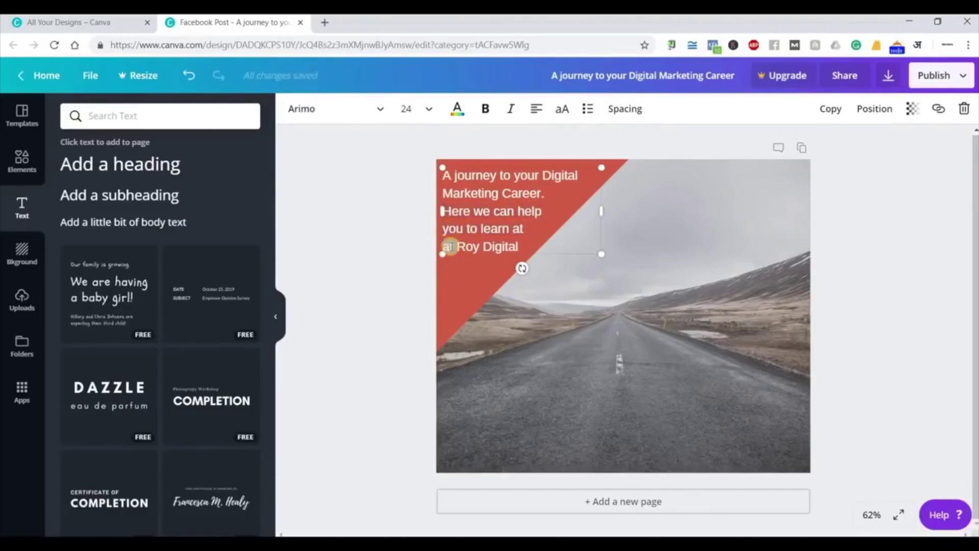
{"action": "key", "text": "BackSpace"}
{"action": "key", "text": "BackSpace"}
{"action": "key", "text": "BackSpace"}
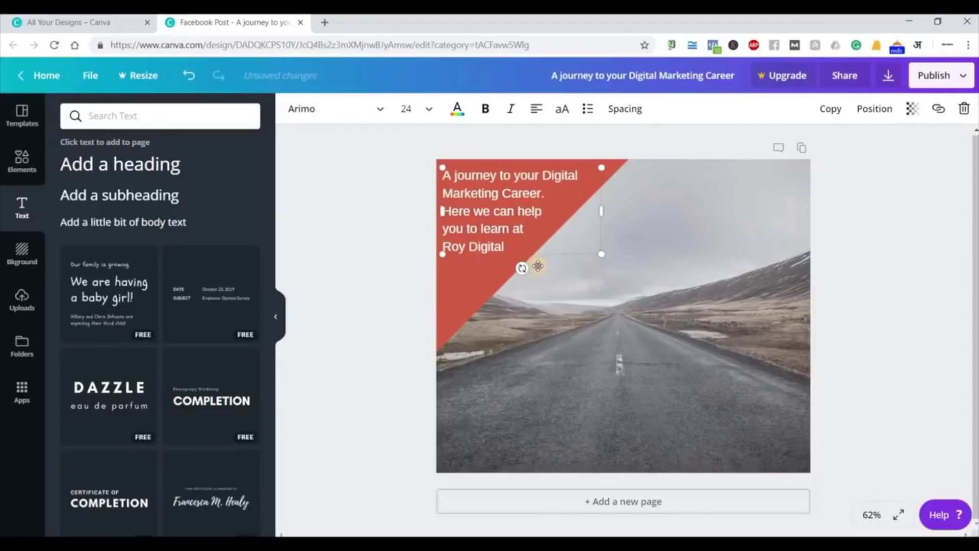
Reinsert a blank line after "Marketing Career." and reposition the text block close to the triangle's upper-left corner
{"action": "left_click_drag", "start_coordinate": [538, 266], "coordinate": [544, 272]}
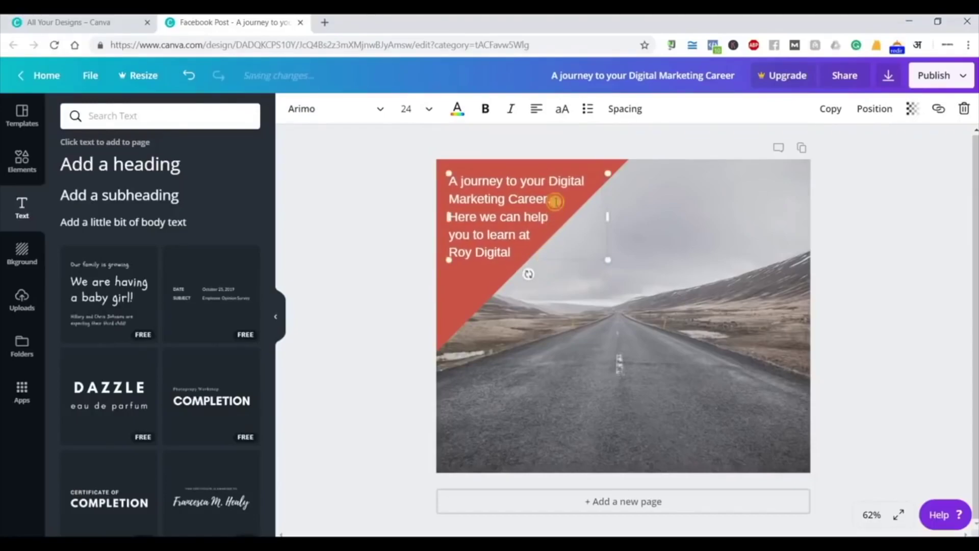
{"action": "left_click", "coordinate": [555, 202]}
{"action": "key", "text": "Return"}
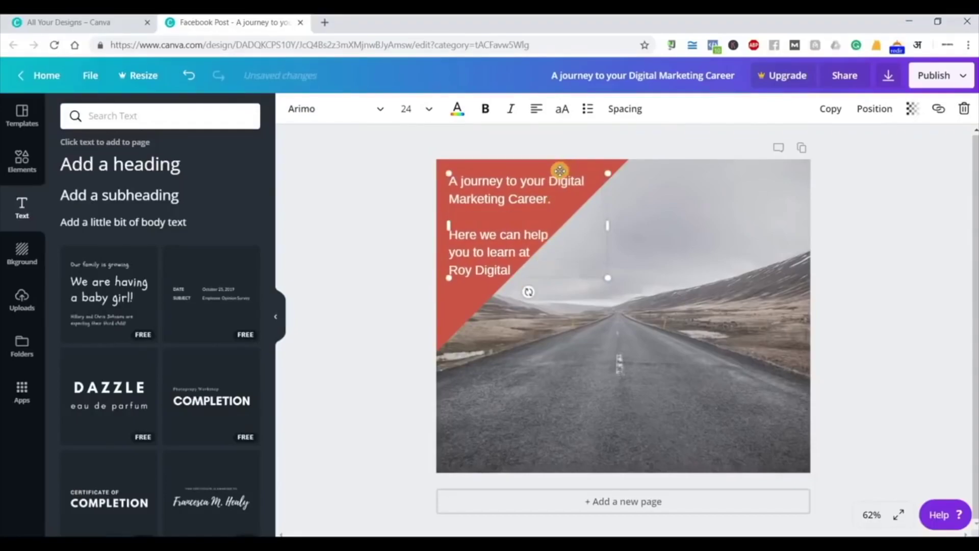
{"action": "left_click_drag", "start_coordinate": [560, 170], "coordinate": [554, 163]}
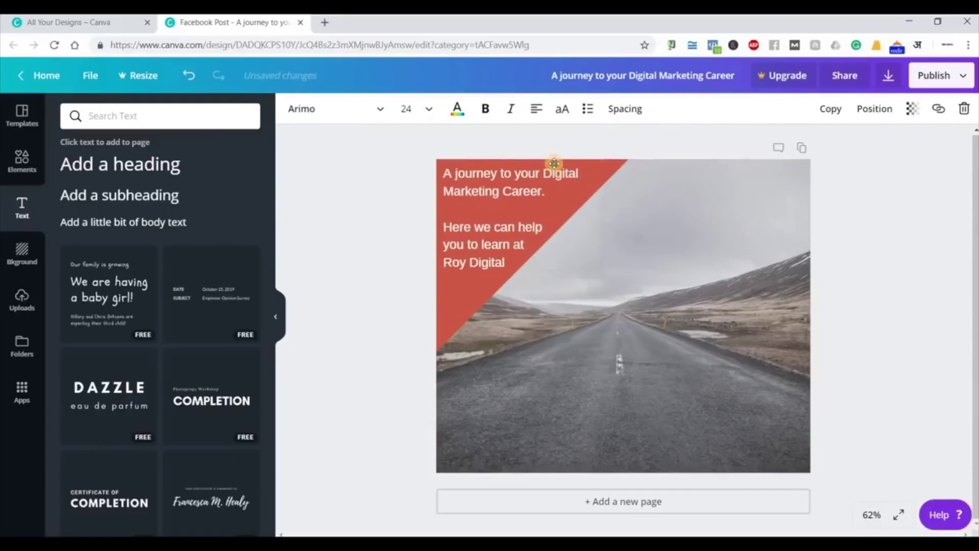
Add the Roy Digital logo from the uploaded images to the post
{"action": "left_click", "coordinate": [368, 315]}
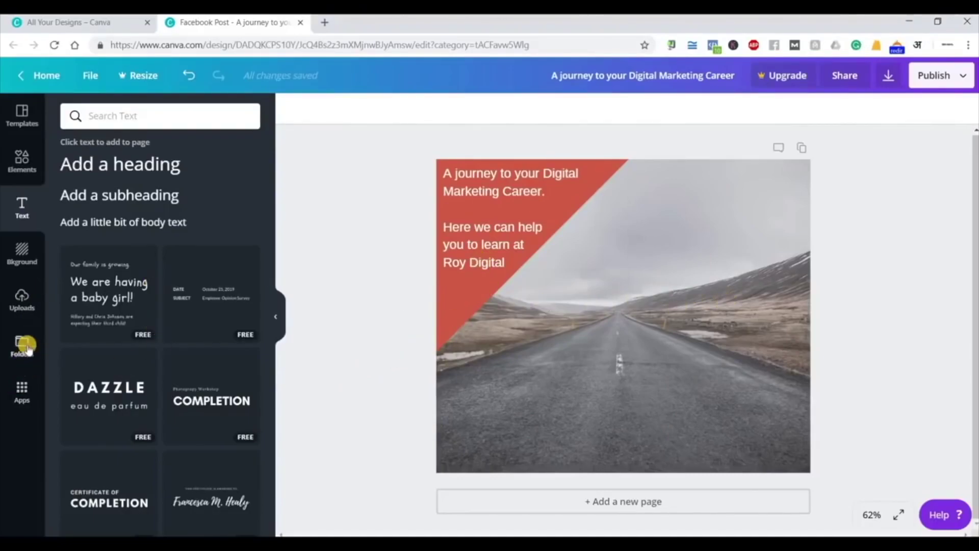
{"action": "left_click", "coordinate": [21, 302]}
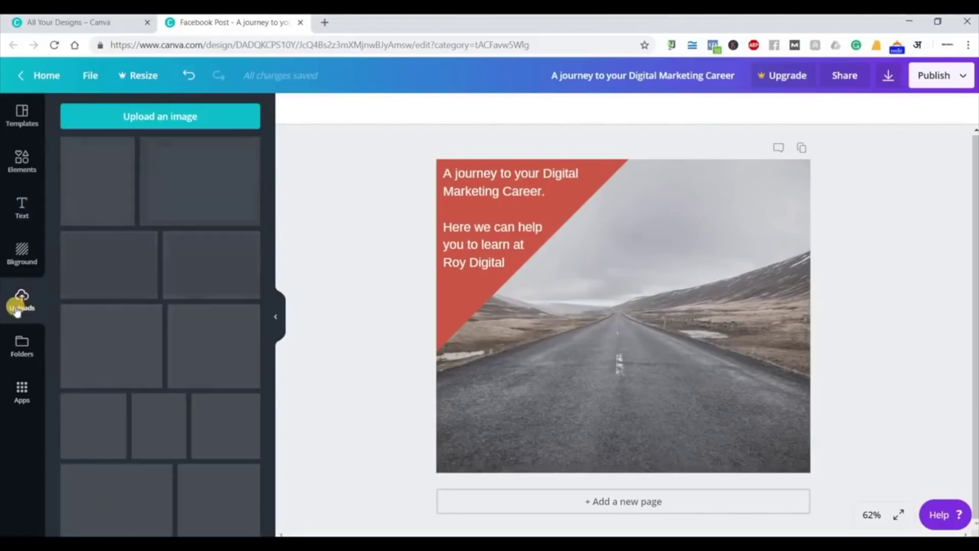
{"action": "scroll", "coordinate": [166, 385], "scroll_direction": "down", "scroll_amount": 2}
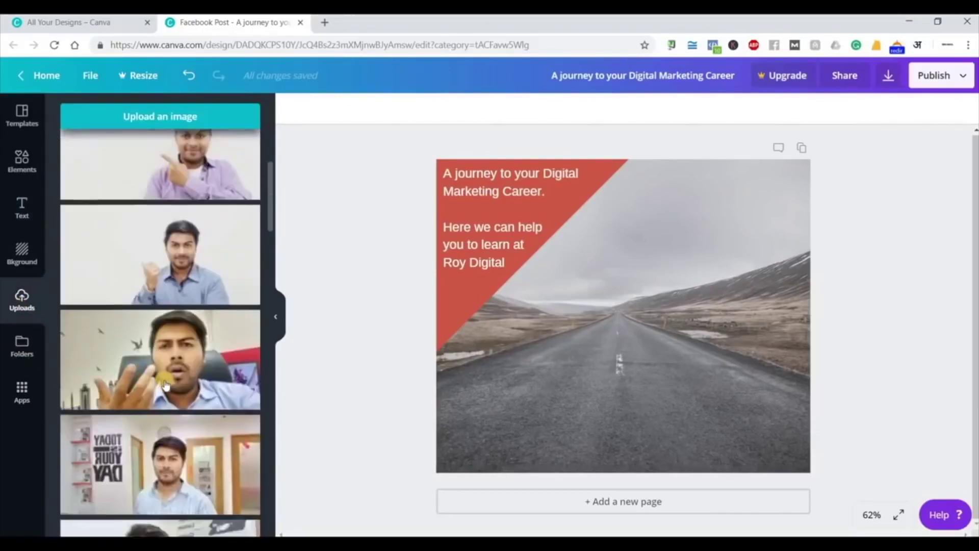
{"action": "scroll", "coordinate": [166, 385], "scroll_direction": "down", "scroll_amount": 10}
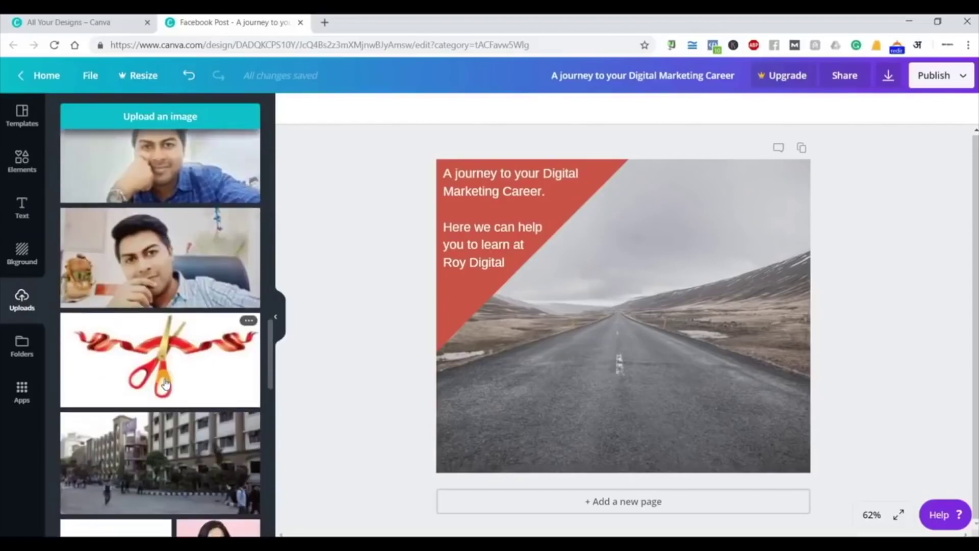
{"action": "scroll", "coordinate": [166, 385], "scroll_direction": "down", "scroll_amount": 6}
{"action": "left_click", "coordinate": [141, 241]}
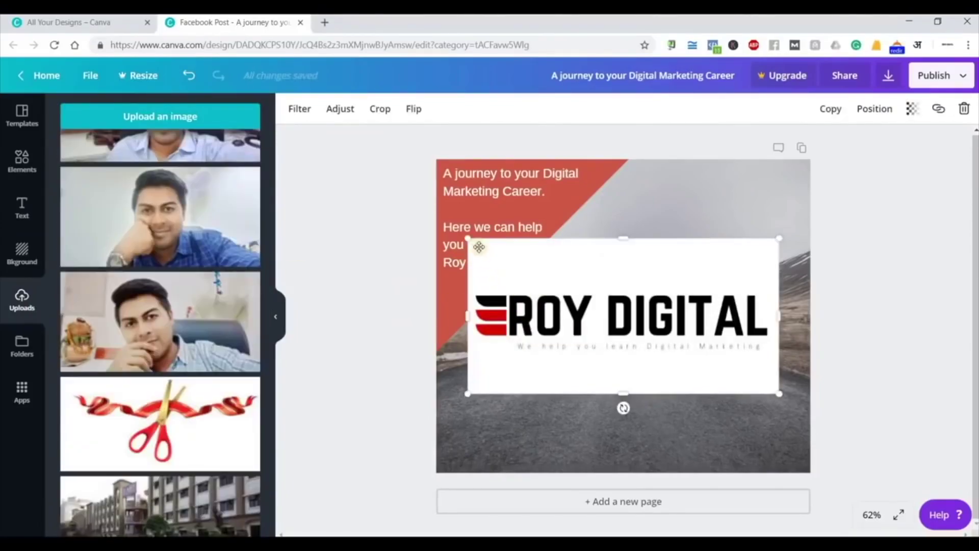
Shrink the Roy Digital logo and place it in the lower-right corner of the post
{"action": "left_click_drag", "start_coordinate": [468, 238], "coordinate": [629, 332]}
{"action": "left_click_drag", "start_coordinate": [680, 390], "coordinate": [702, 460]}
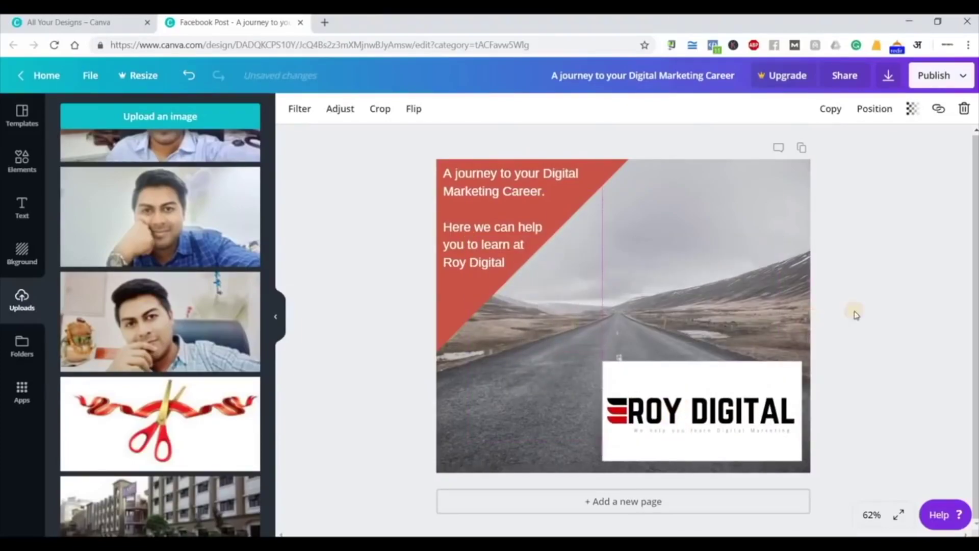
{"action": "key", "text": "Escape"}
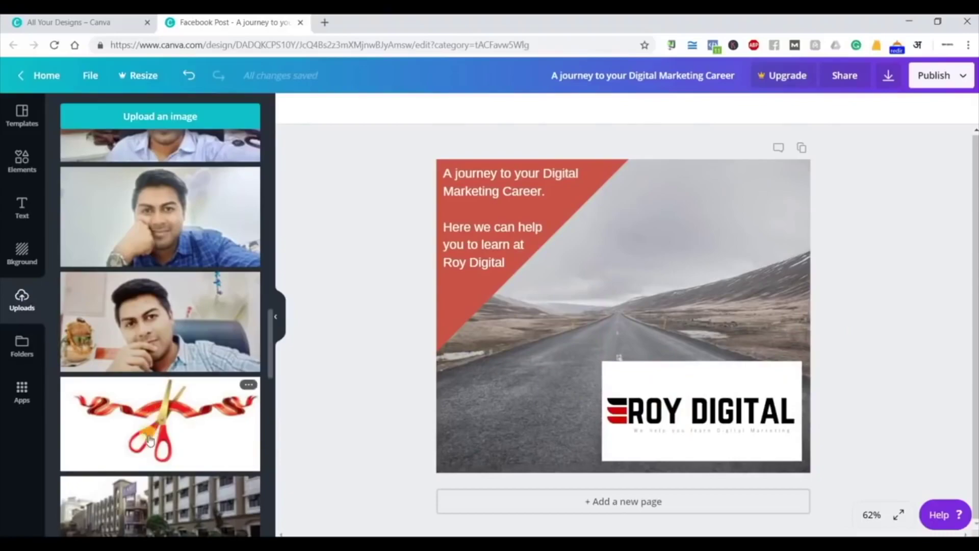
Add a plain white line from the elements, shorten it and place it horizontally above the logo, across the middle of the photo
{"action": "scroll", "coordinate": [108, 237], "scroll_direction": "up", "scroll_amount": 10}
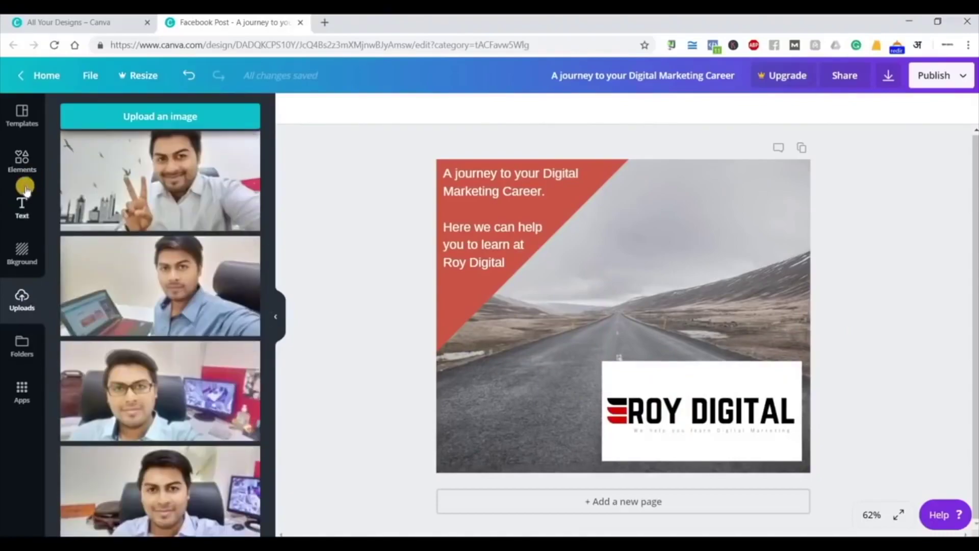
{"action": "left_click", "coordinate": [22, 161]}
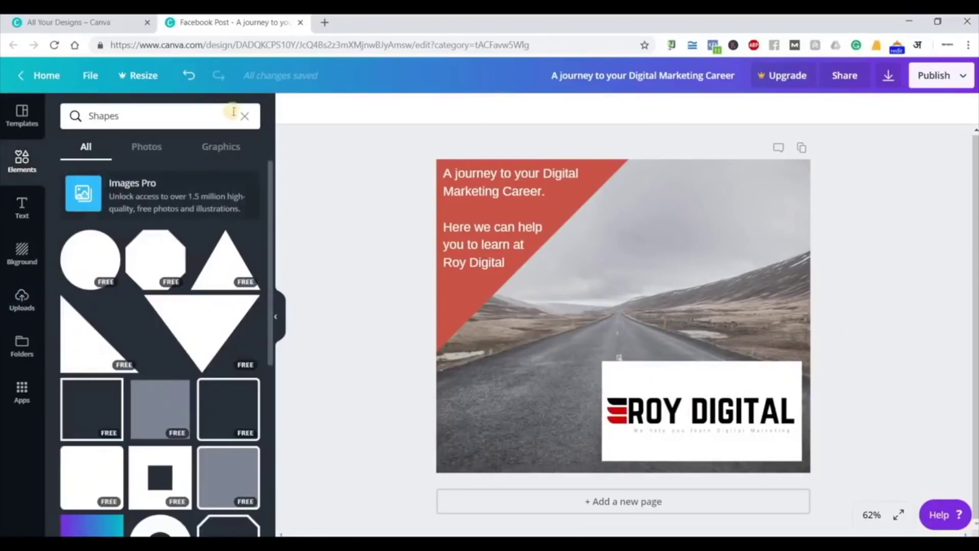
{"action": "left_click", "coordinate": [244, 120]}
{"action": "scroll", "coordinate": [148, 357], "scroll_direction": "down", "scroll_amount": 2}
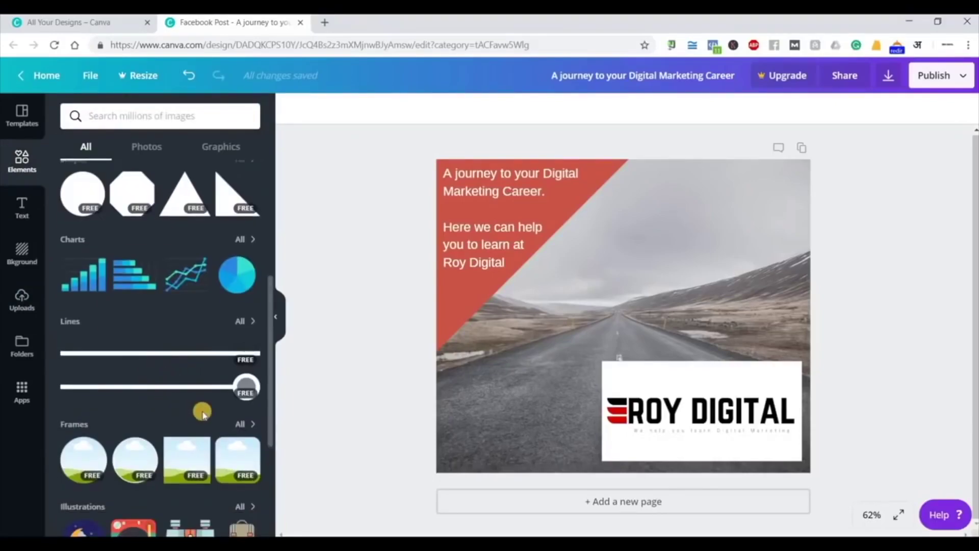
{"action": "scroll", "coordinate": [171, 304], "scroll_direction": "down", "scroll_amount": 1}
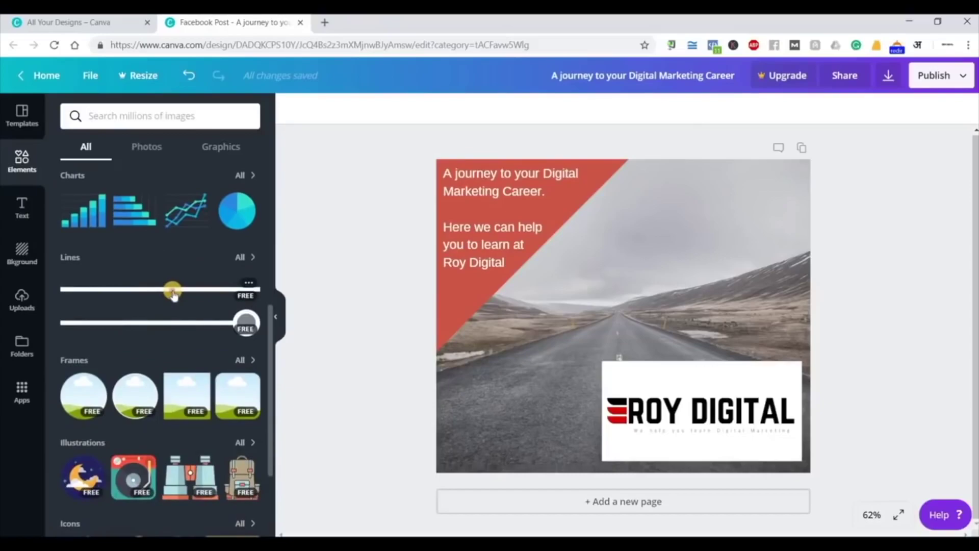
{"action": "left_click", "coordinate": [172, 294]}
{"action": "left_click_drag", "start_coordinate": [592, 321], "coordinate": [624, 298]}
{"action": "left_click_drag", "start_coordinate": [503, 292], "coordinate": [569, 293]}
{"action": "left_click_drag", "start_coordinate": [632, 283], "coordinate": [569, 272]}
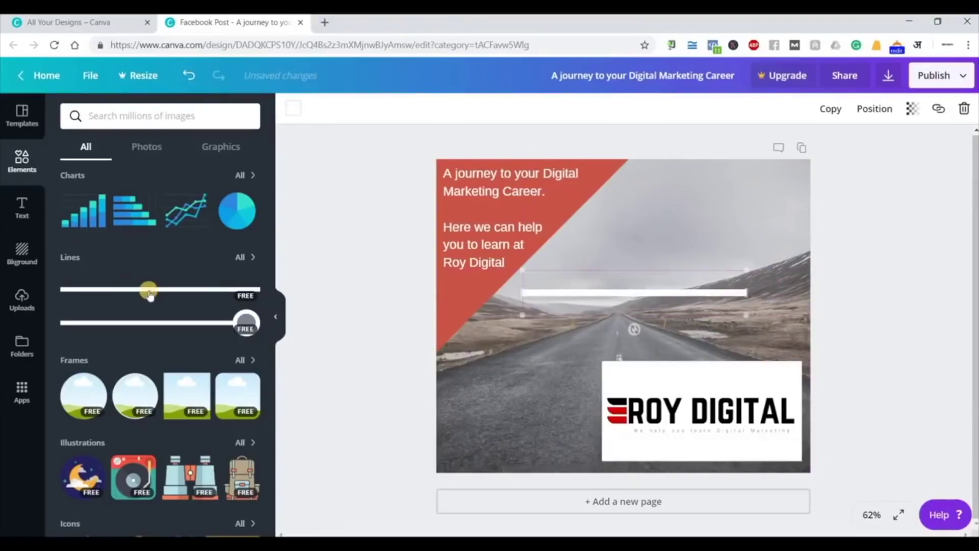
Add the "Certificate of Completion" text combination to the post, between the white line and the logo
{"action": "scroll", "coordinate": [151, 293], "scroll_direction": "up", "scroll_amount": 6}
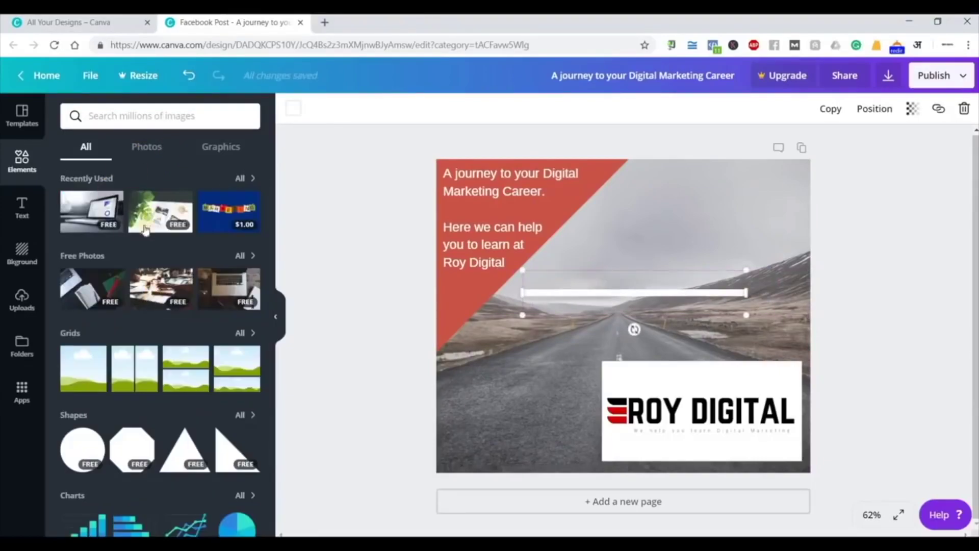
{"action": "scroll", "coordinate": [120, 247], "scroll_direction": "down", "scroll_amount": 5}
{"action": "left_click", "coordinate": [20, 209]}
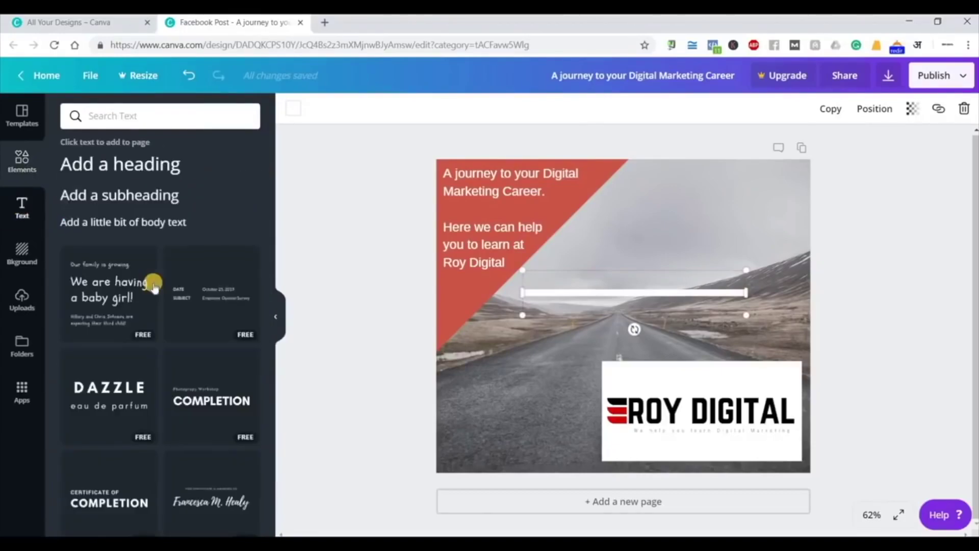
{"action": "scroll", "coordinate": [206, 286], "scroll_direction": "down", "scroll_amount": 3}
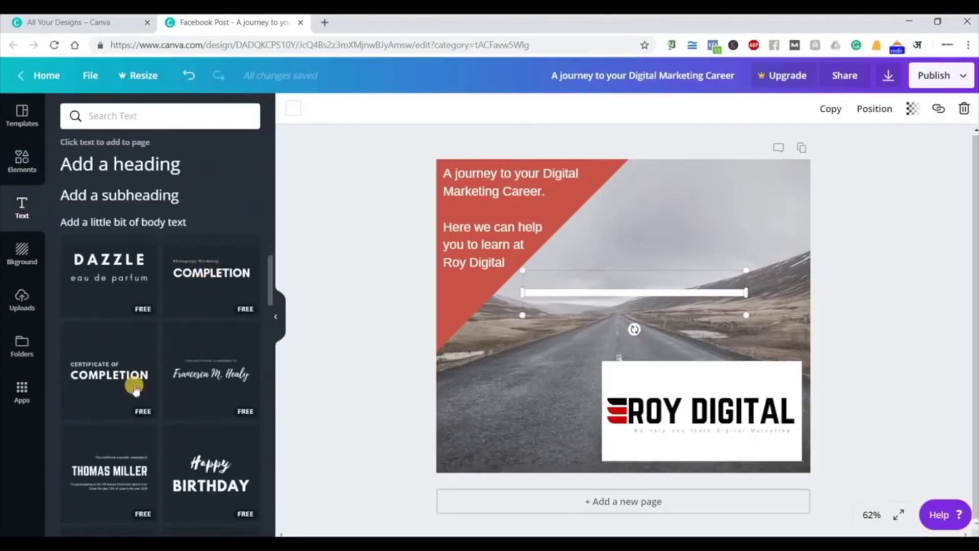
{"action": "left_click_drag", "start_coordinate": [549, 356], "coordinate": [594, 342]}
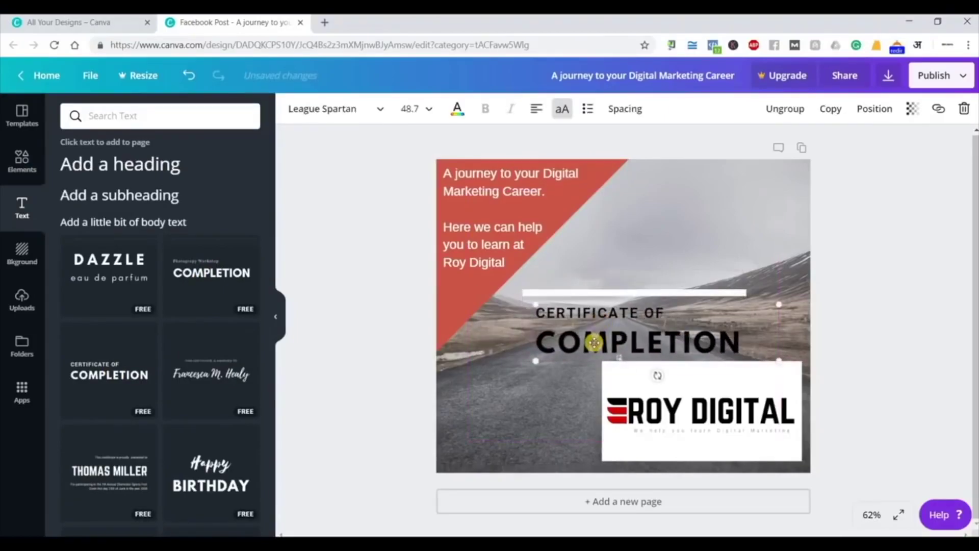
Replace the word "COMPLETION" in the text combination with "DIGITAL MARKETING"
{"action": "double_click", "coordinate": [594, 342]}
{"action": "type", "text": "DIGIT"}
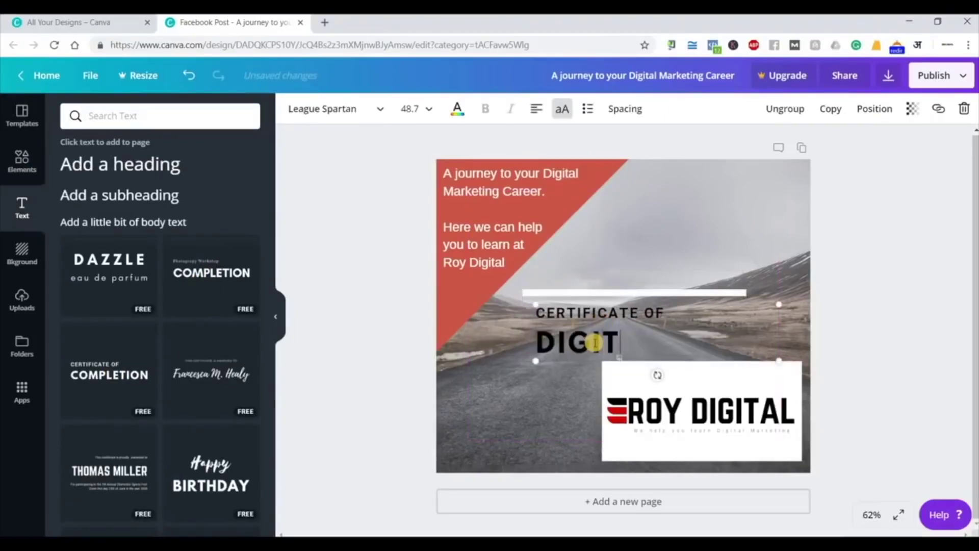
{"action": "type", "text": "AL AMKE"}
{"action": "key", "text": "BackSpace"}
{"action": "key", "text": "BackSpace"}
{"action": "type", "text": "R"}
{"action": "key", "text": "BackSpace"}
{"action": "key", "text": "BackSpace"}
{"action": "key", "text": "BackSpace"}
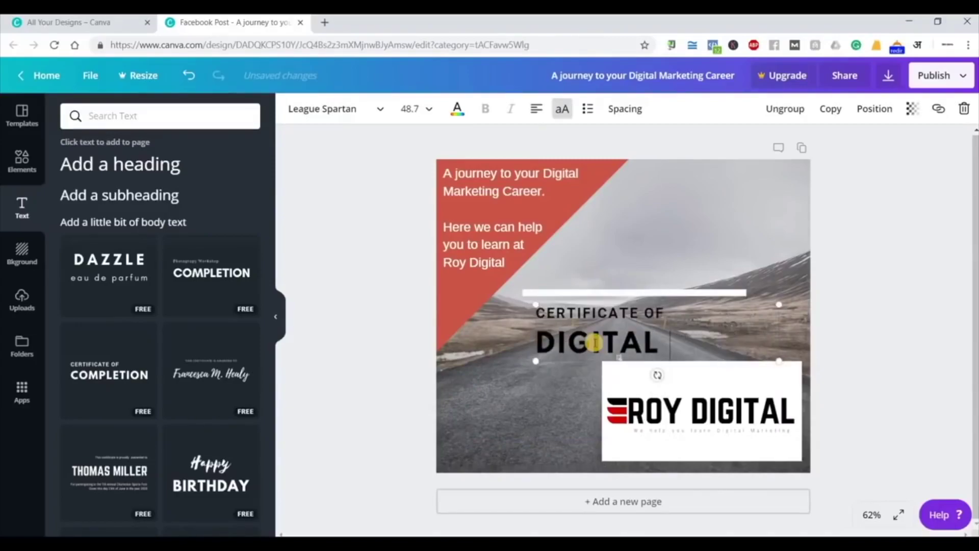
{"action": "type", "text": "MARKETING"}
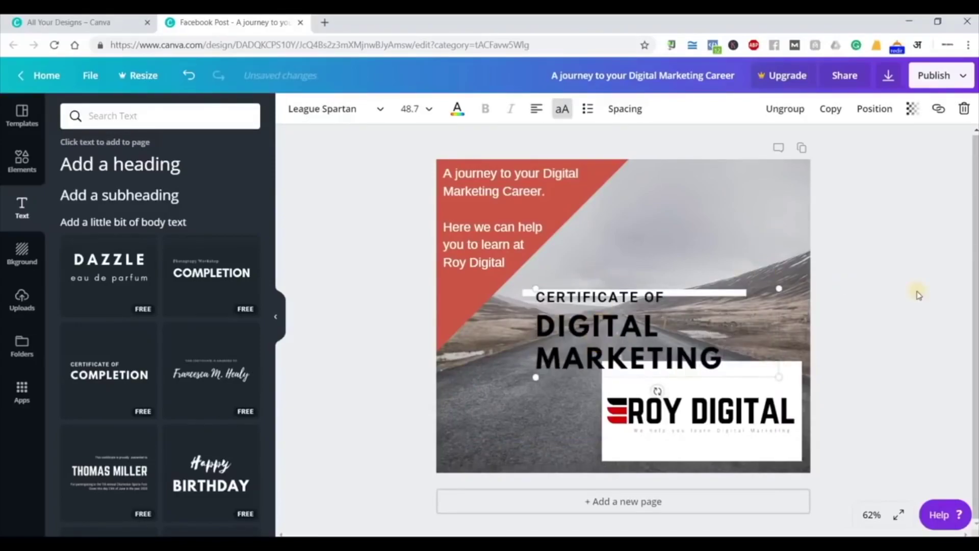
Raise the white line above the text combination, shorten it and align its left end with the logo's left edge
{"action": "left_click", "coordinate": [732, 288]}
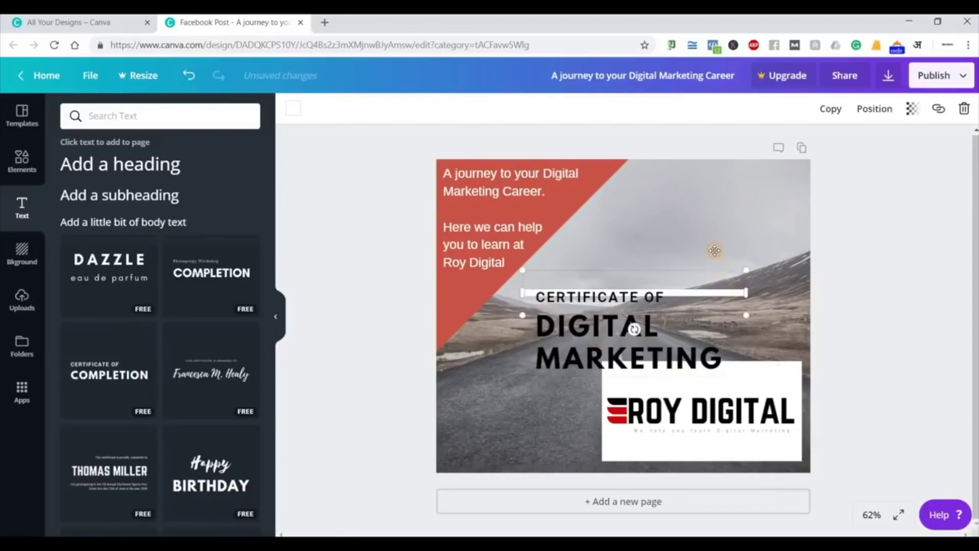
{"action": "left_click_drag", "start_coordinate": [715, 251], "coordinate": [712, 246]}
{"action": "left_click", "coordinate": [602, 327]}
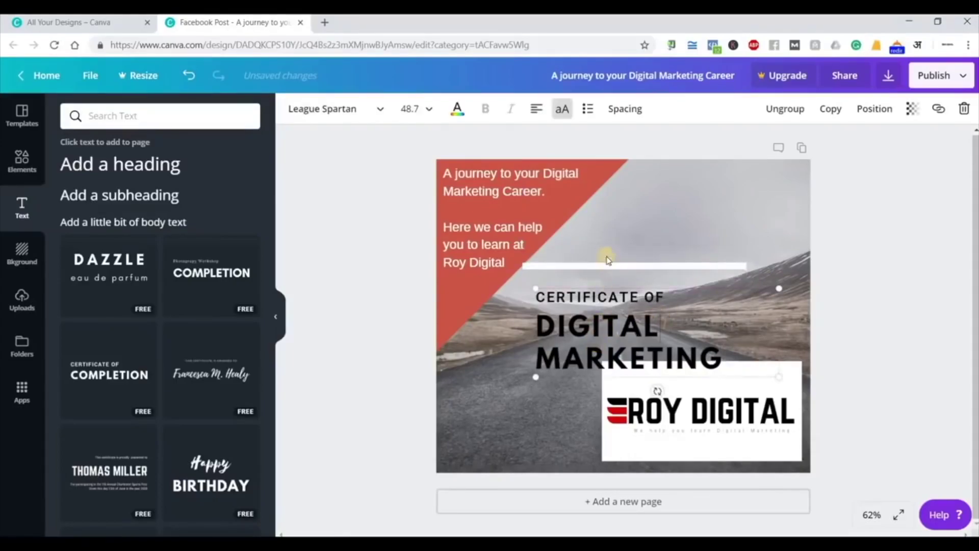
{"action": "left_click", "coordinate": [528, 265]}
{"action": "left_click_drag", "start_coordinate": [525, 265], "coordinate": [648, 223]}
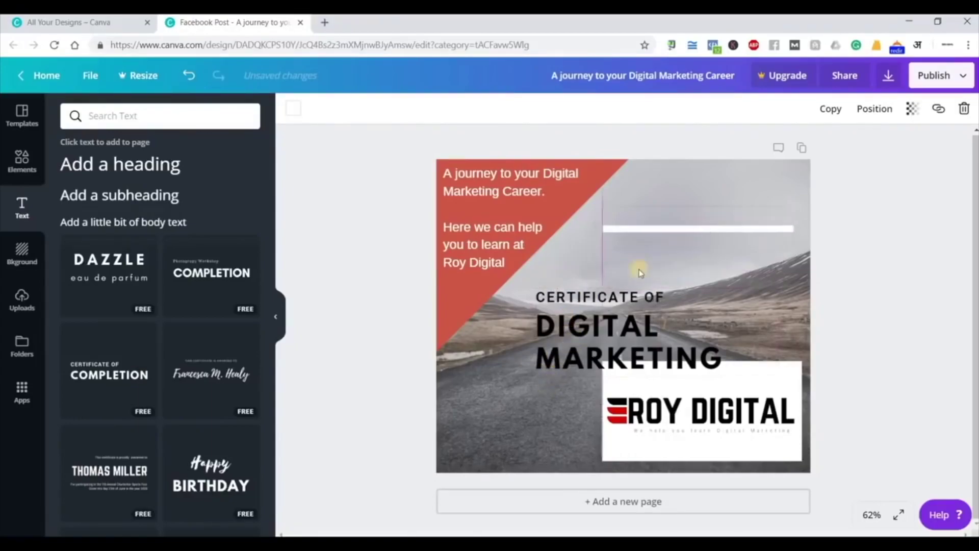
Move the "DIGITAL MARKETING" text group directly below the white line, aligned with the logo's left edge
{"action": "left_click", "coordinate": [581, 364]}
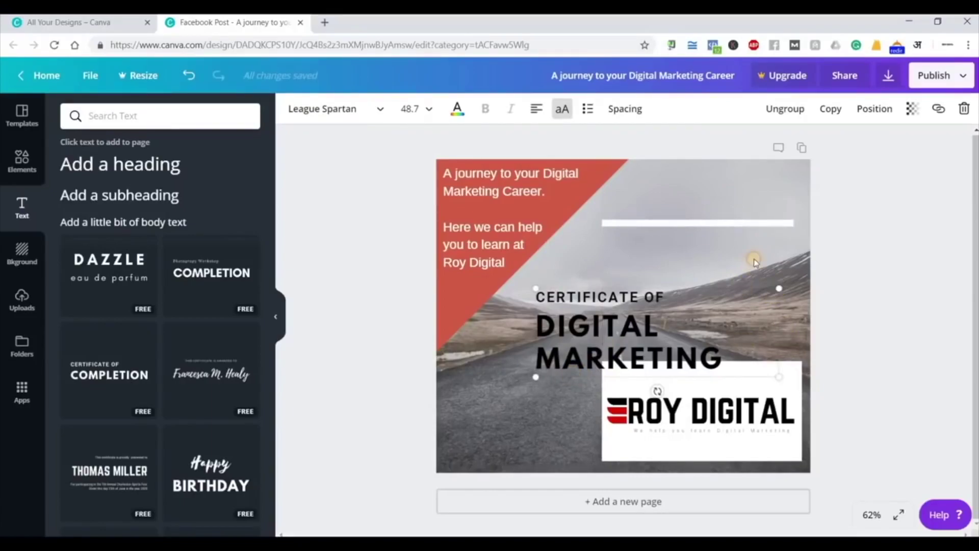
{"action": "left_click_drag", "start_coordinate": [753, 261], "coordinate": [853, 219]}
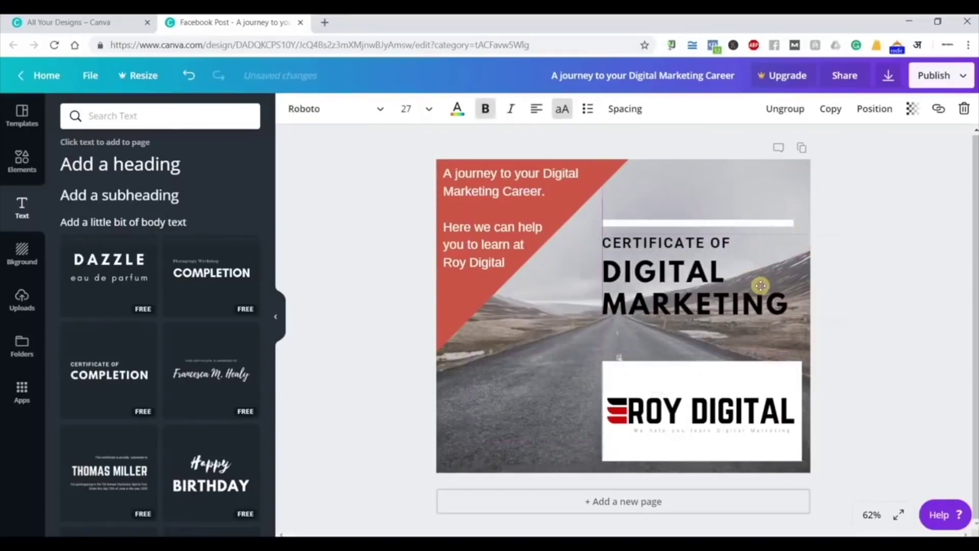
{"action": "left_click", "coordinate": [797, 304]}
Replace "CERTIFICATE OF" above "DIGITAL MARKETING" with "LEARN"
{"action": "left_click", "coordinate": [680, 243]}
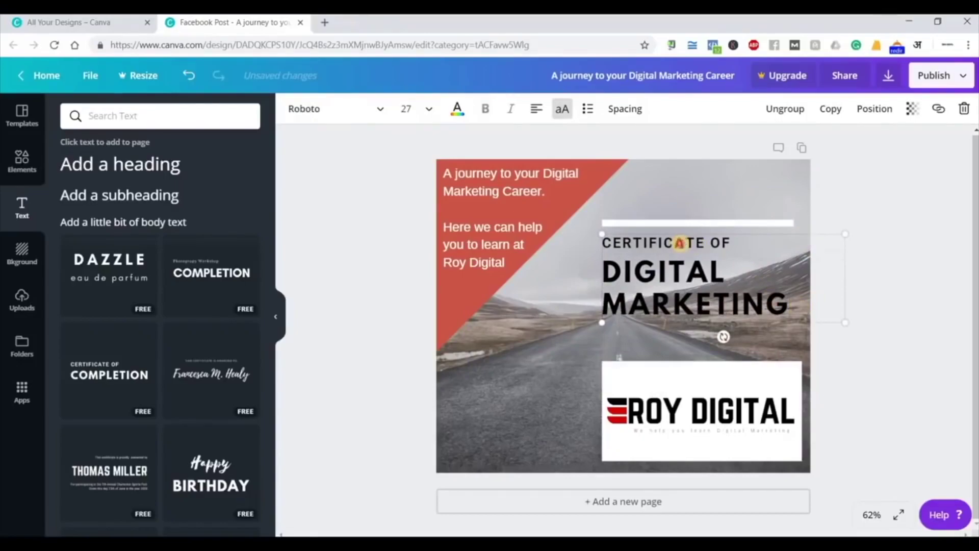
{"action": "left_click", "coordinate": [680, 242]}
{"action": "type", "text": "LEARN"}
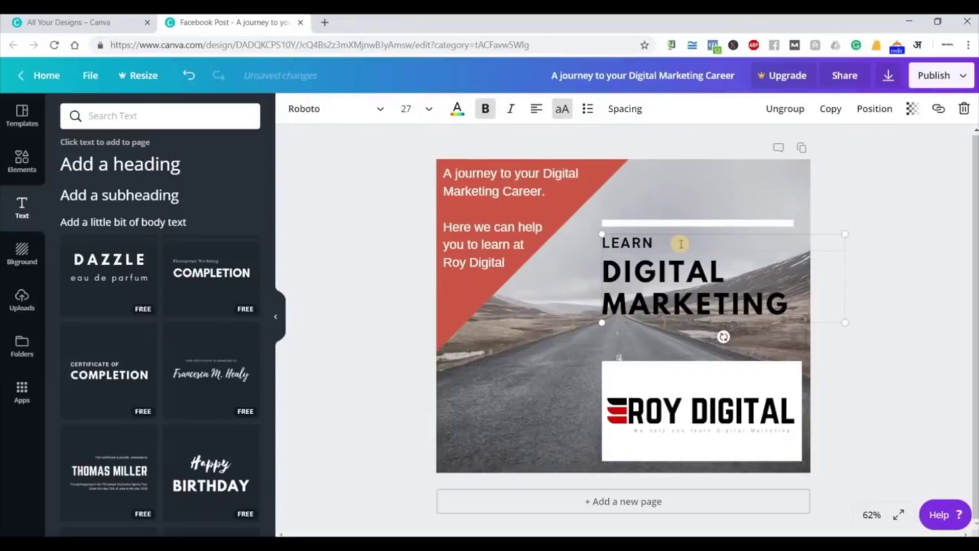
Duplicate the white line and place the copy directly below "MARKETING", aligned with the line above the text
{"action": "left_click", "coordinate": [699, 220]}
{"action": "right_click", "coordinate": [698, 223]}
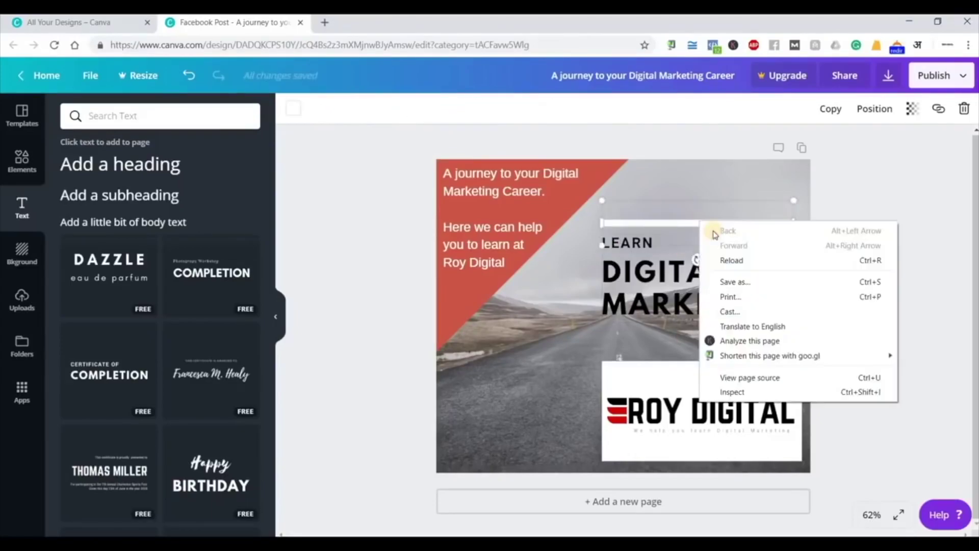
{"action": "key", "text": "Escape"}
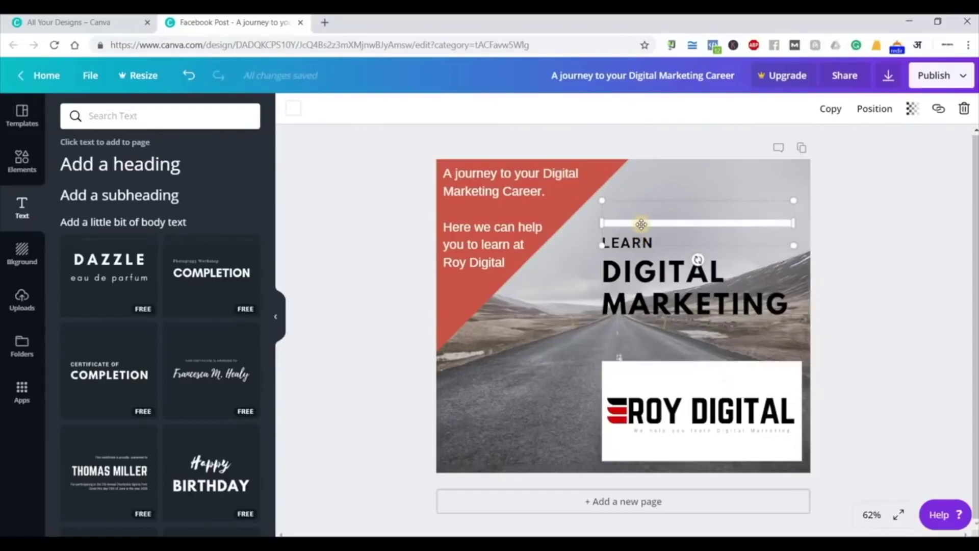
{"action": "left_click_drag", "start_coordinate": [671, 236], "coordinate": [664, 342]}
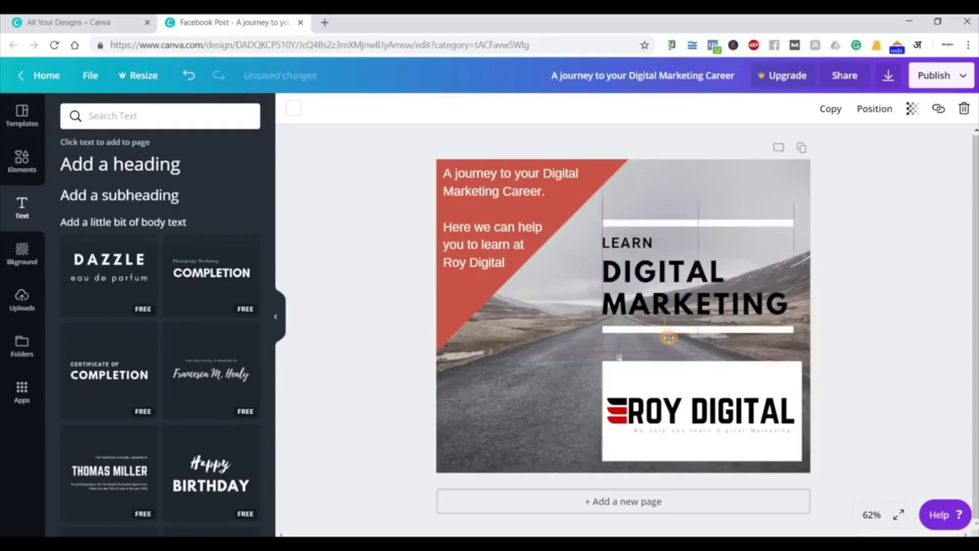
{"action": "left_click", "coordinate": [839, 297]}
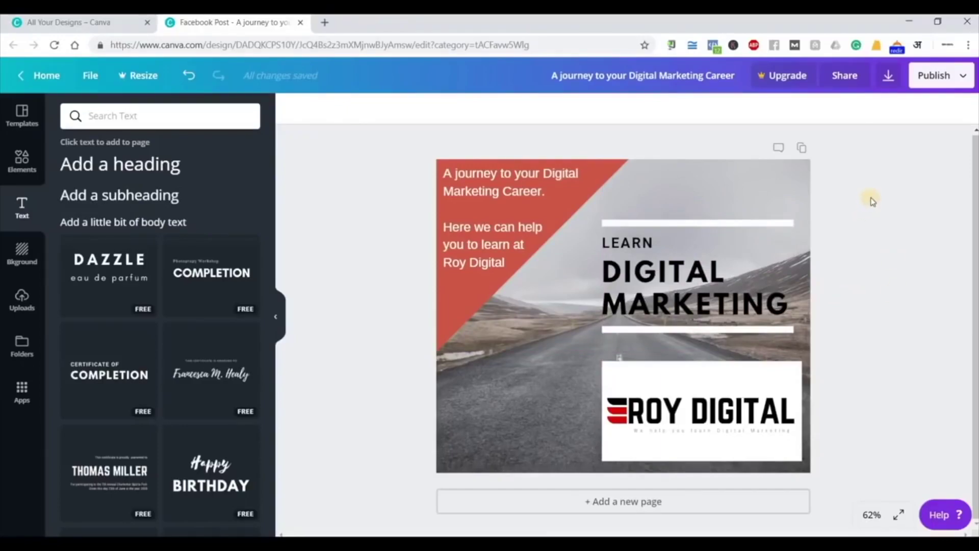